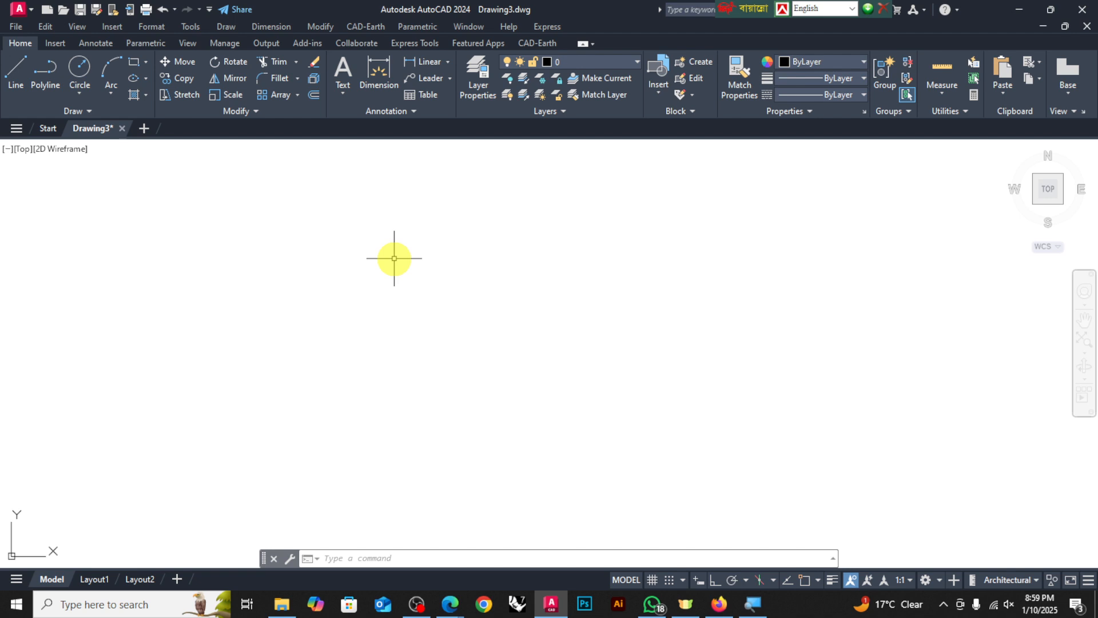
# Draw a single, slightly rising line segment across the empty drawing area with the Line command
pyautogui.write('l')
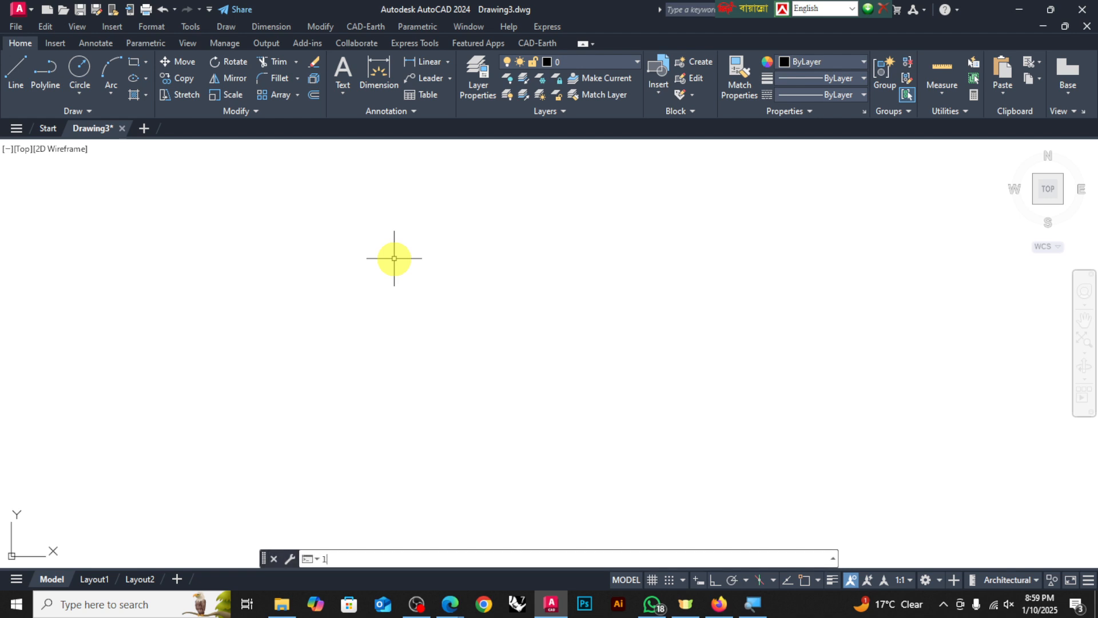
pyautogui.press('Return')
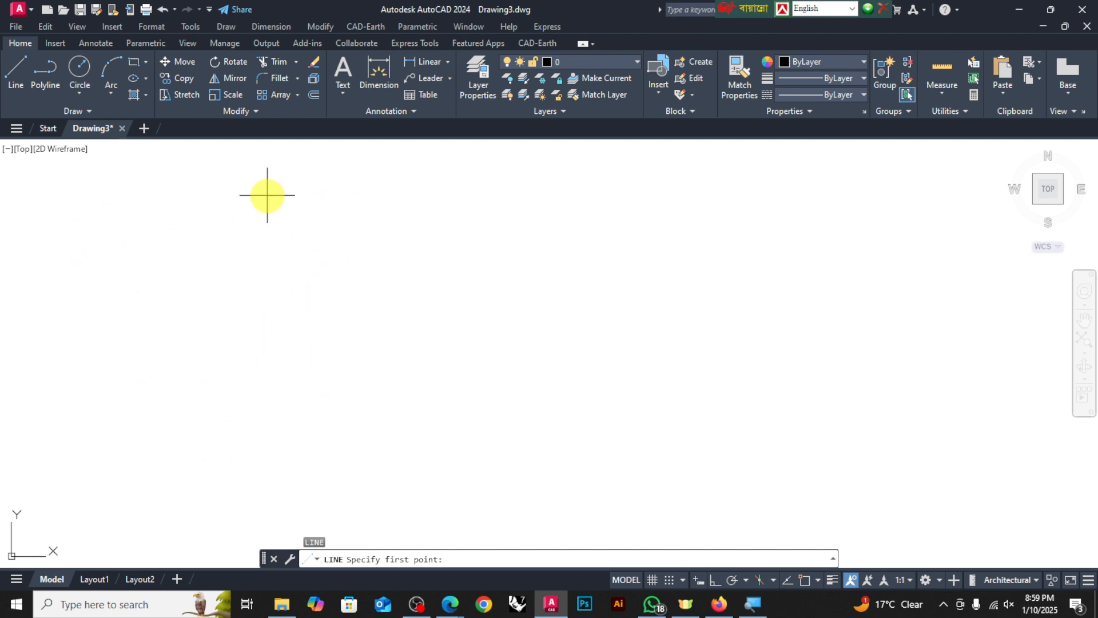
pyautogui.click(509, 266)
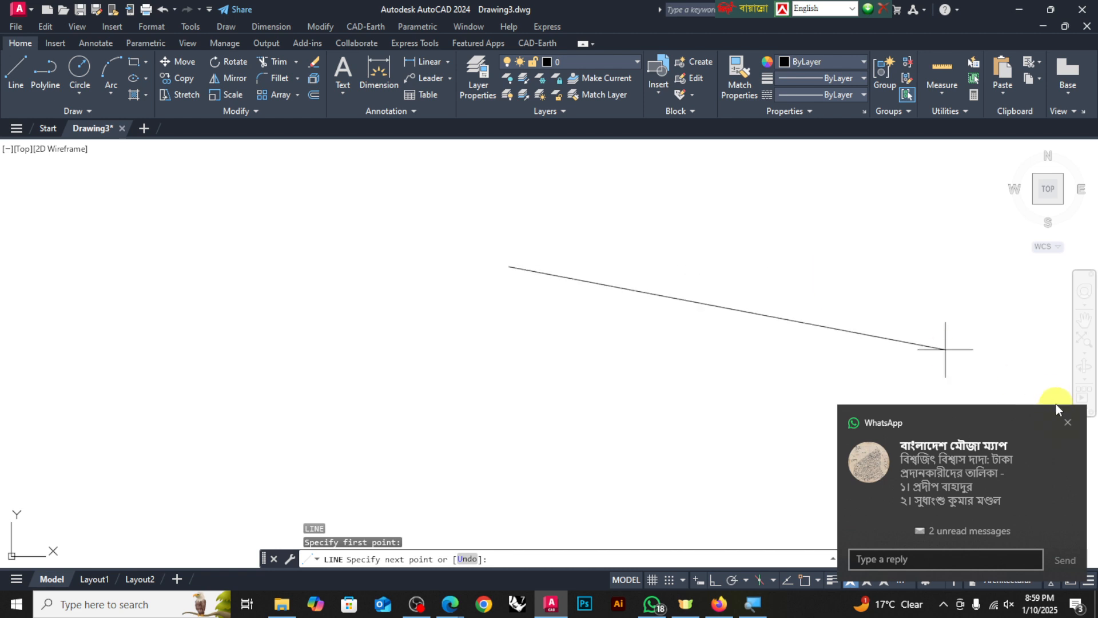
pyautogui.click(1068, 423)
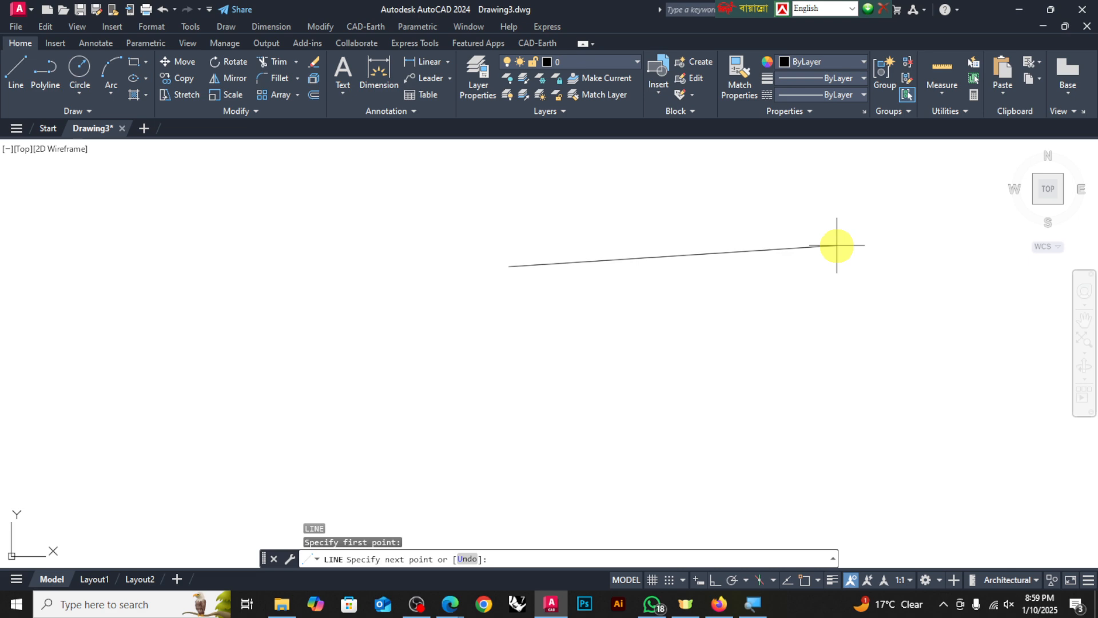
pyautogui.click(837, 246)
pyautogui.press('Return')
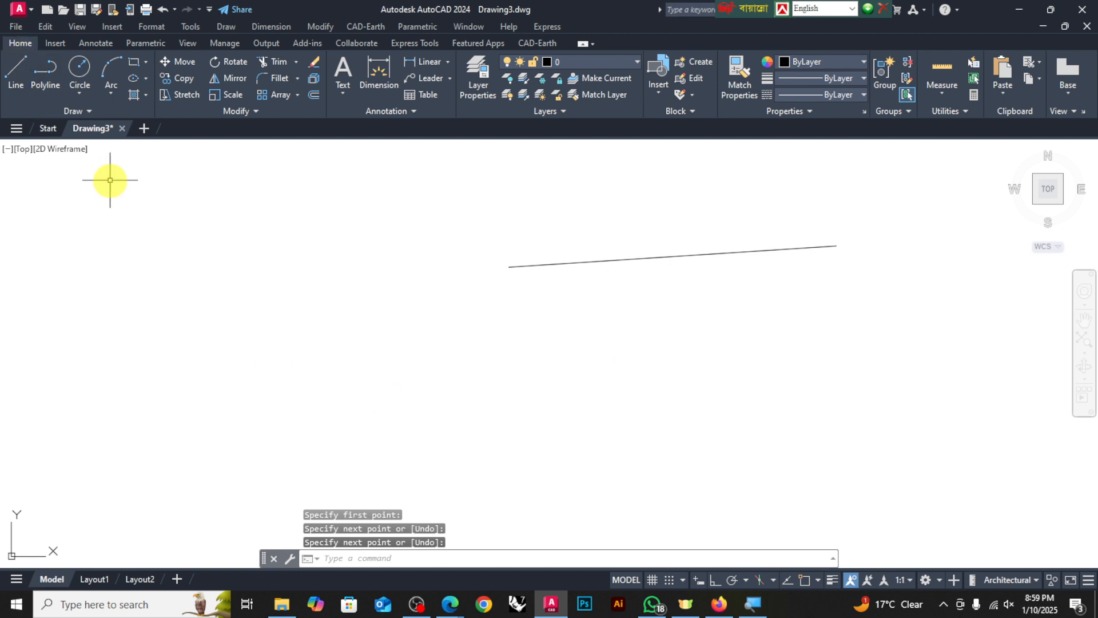
pyautogui.press('Return')
pyautogui.click(412, 369)
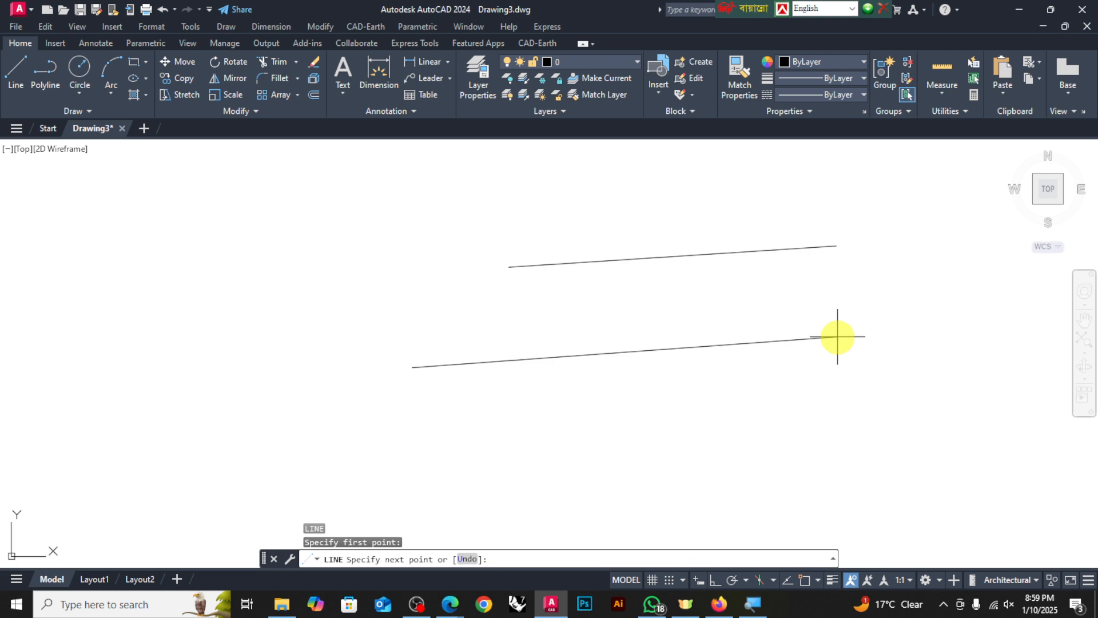
pyautogui.press('Return')
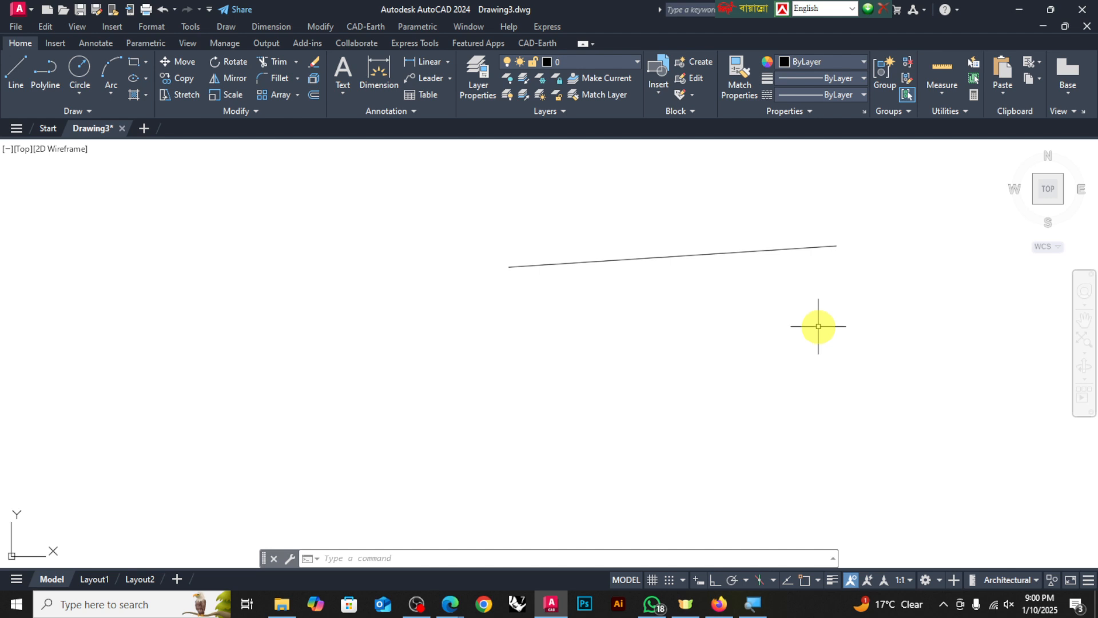
# Erase the single sloping line from the drawing
pyautogui.click(706, 213)
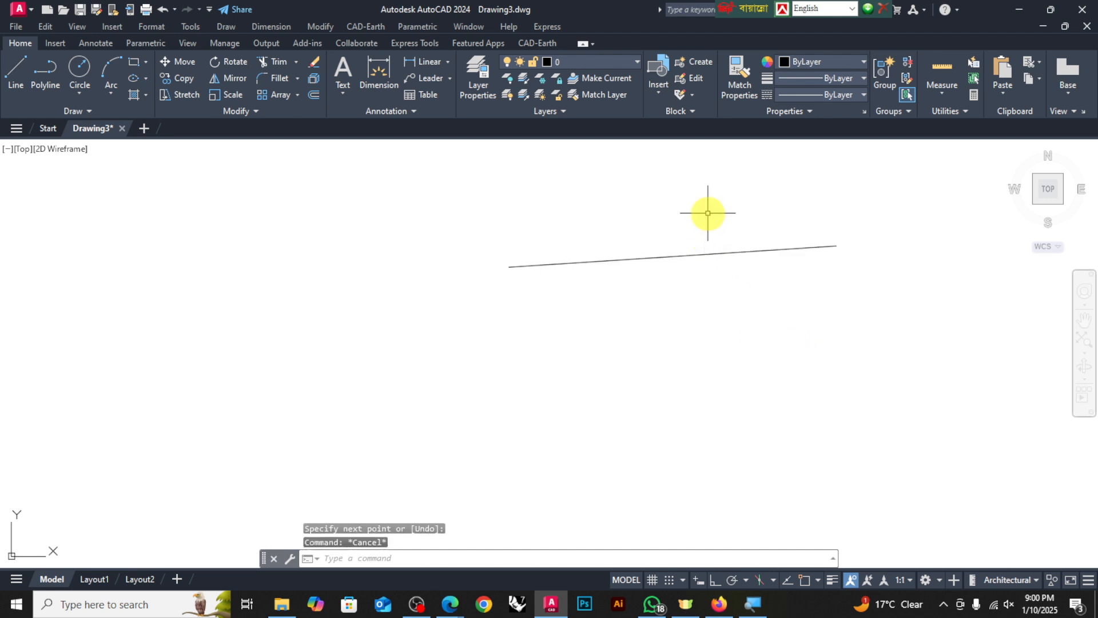
pyautogui.click(569, 380)
pyautogui.press('Delete')
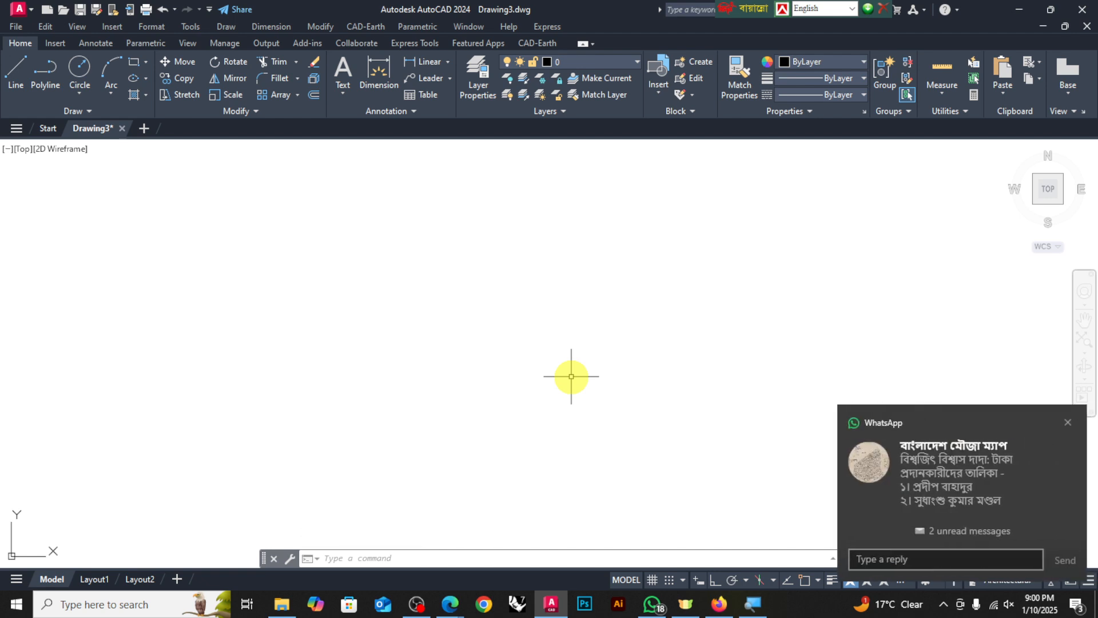
# View the latest messages in the WhatsApp group chat and return to the AutoCAD drawing
pyautogui.click(1068, 423)
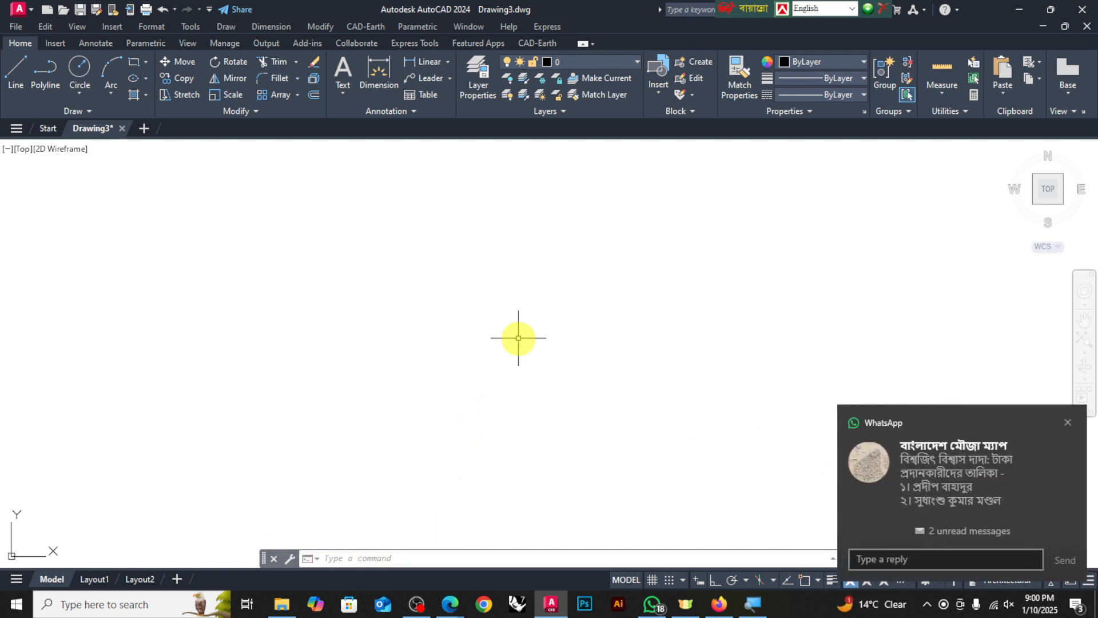
pyautogui.click(652, 604)
pyautogui.scroll(-3, 789, 464)
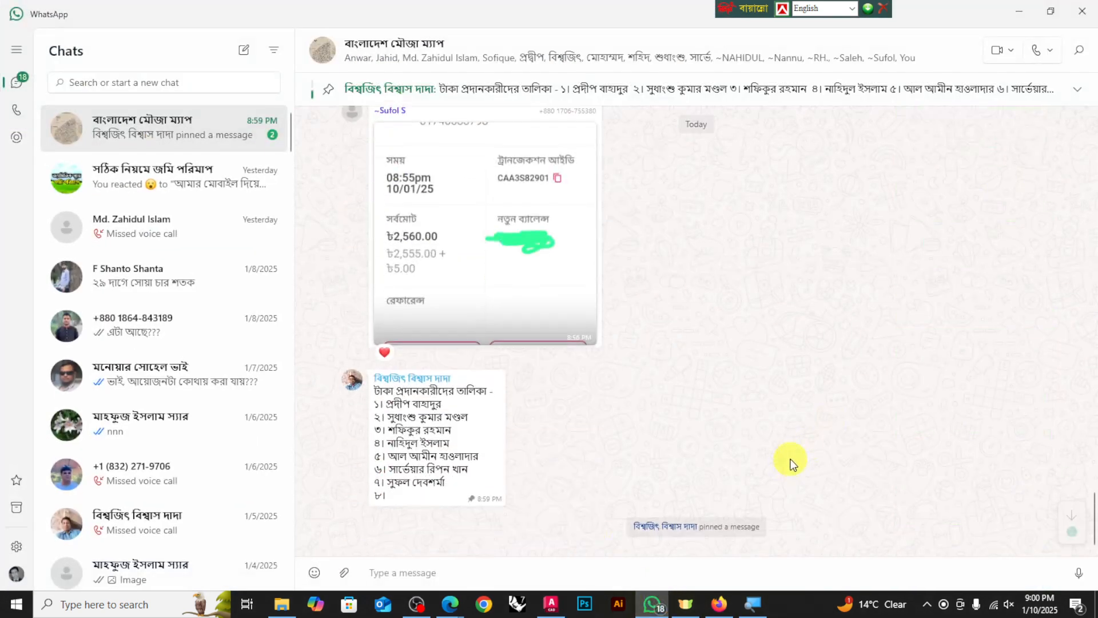
pyautogui.click(1024, 9)
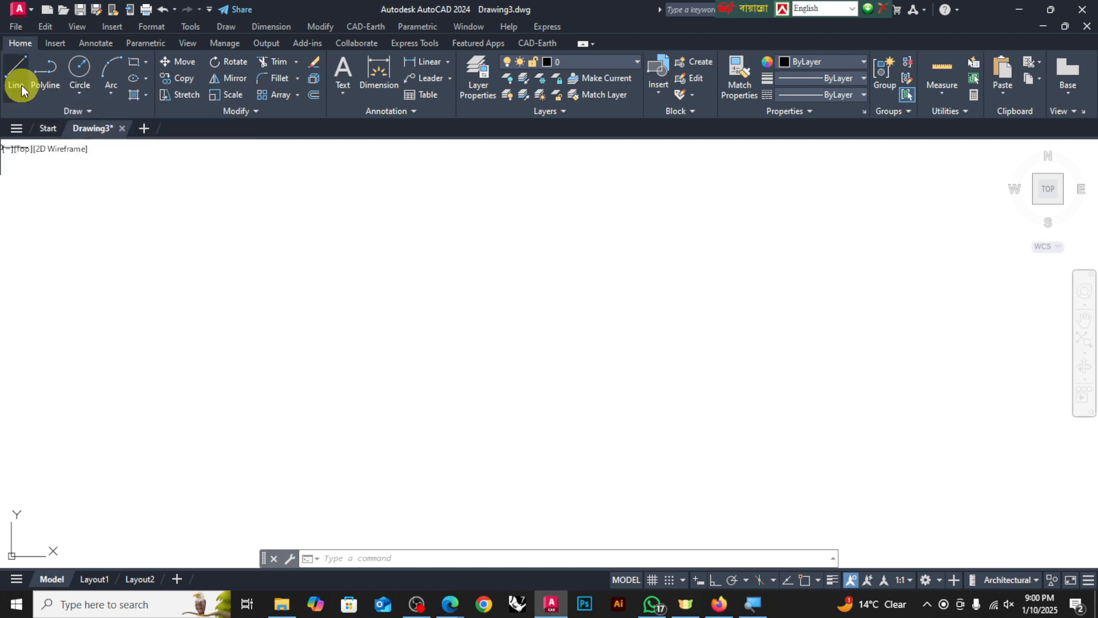
# Draw the upper row of a zigzag from left to right with seven connected Line segments, ending in a long downward slant
pyautogui.click(17, 79)
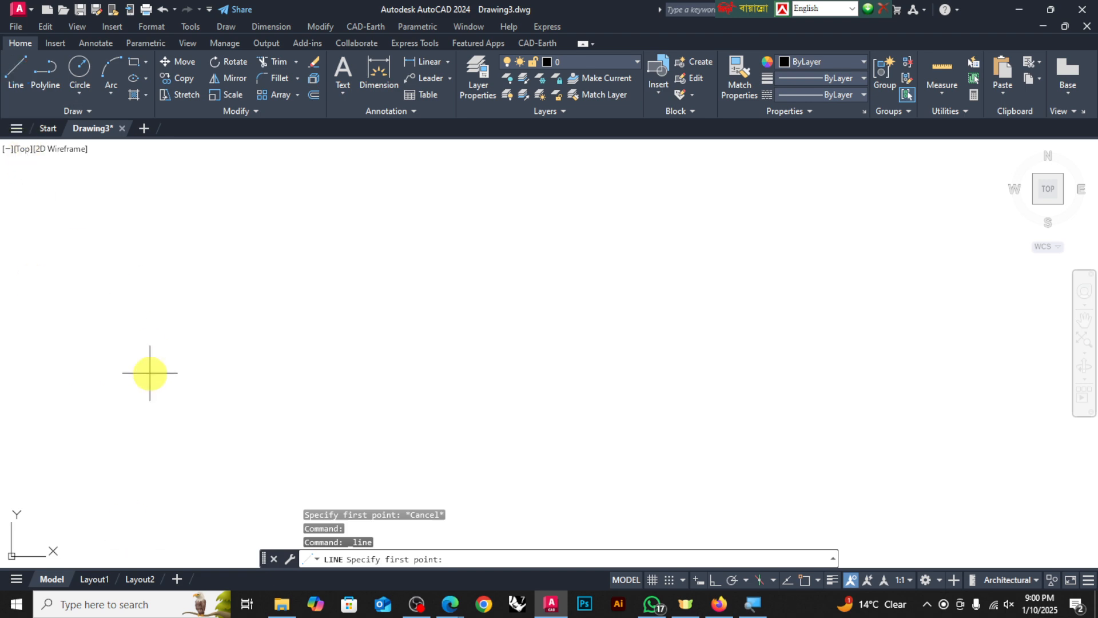
pyautogui.click(126, 382)
pyautogui.click(319, 198)
pyautogui.click(515, 368)
pyautogui.click(587, 169)
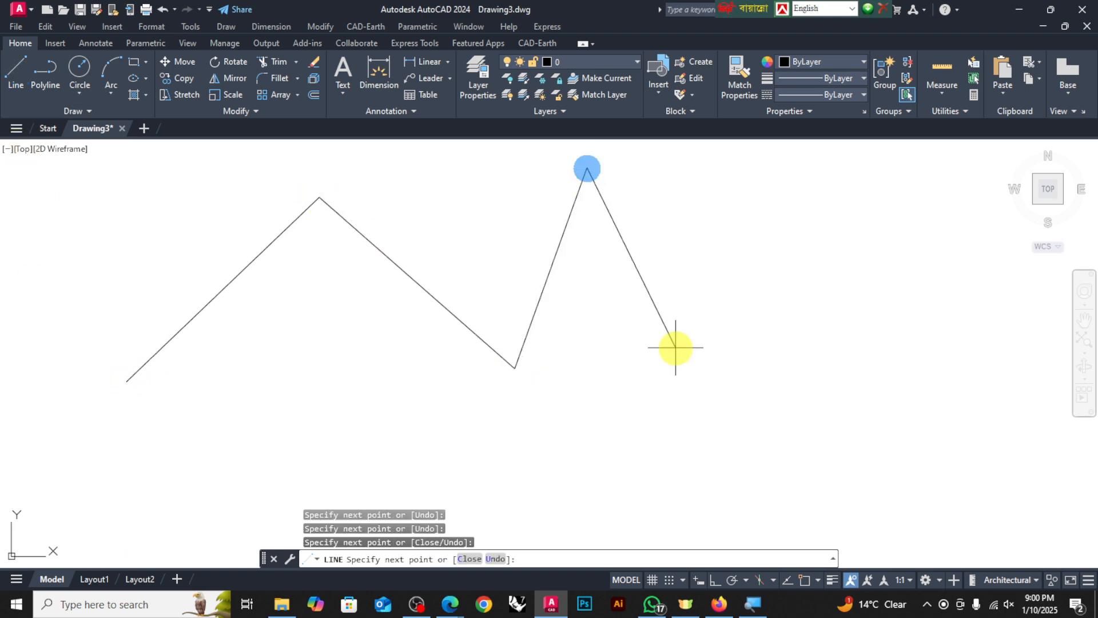
pyautogui.click(684, 361)
pyautogui.click(760, 216)
pyautogui.click(938, 193)
pyautogui.click(856, 372)
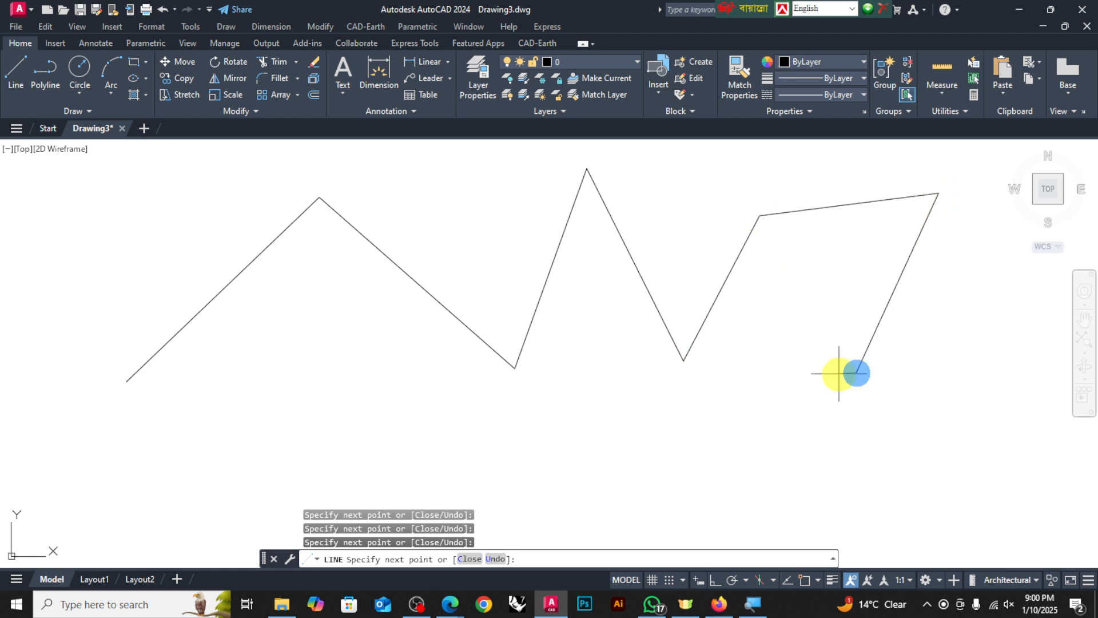
# Continue the Line chain back toward the left with seven zigzag segments running below the upper row
pyautogui.click(806, 293)
pyautogui.click(692, 492)
pyautogui.click(618, 347)
pyautogui.click(542, 474)
pyautogui.click(408, 381)
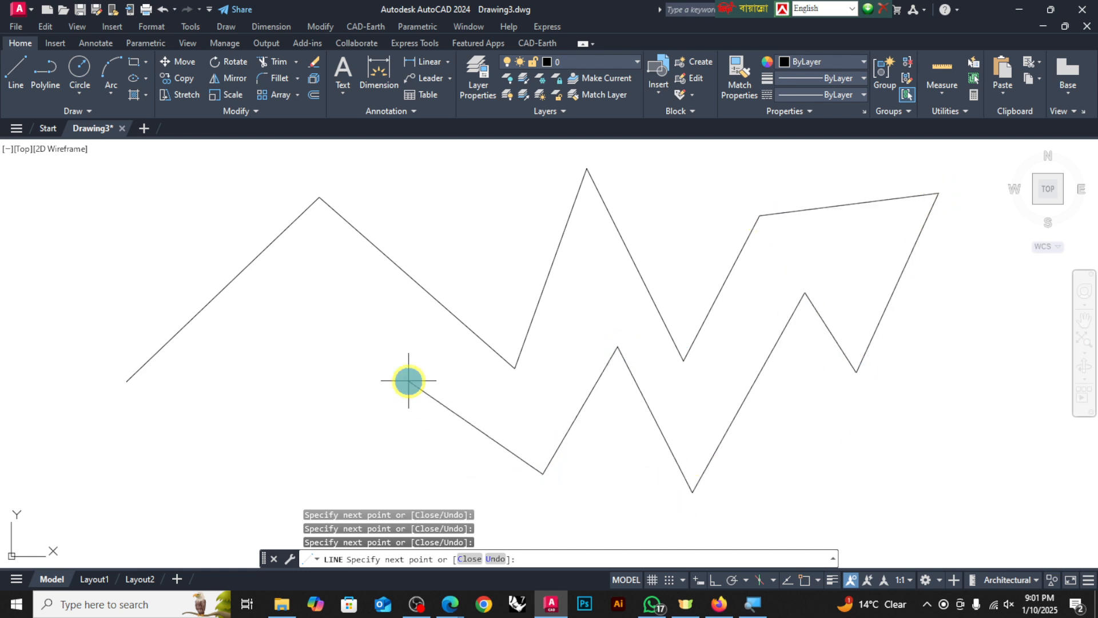
pyautogui.click(318, 280)
pyautogui.click(174, 432)
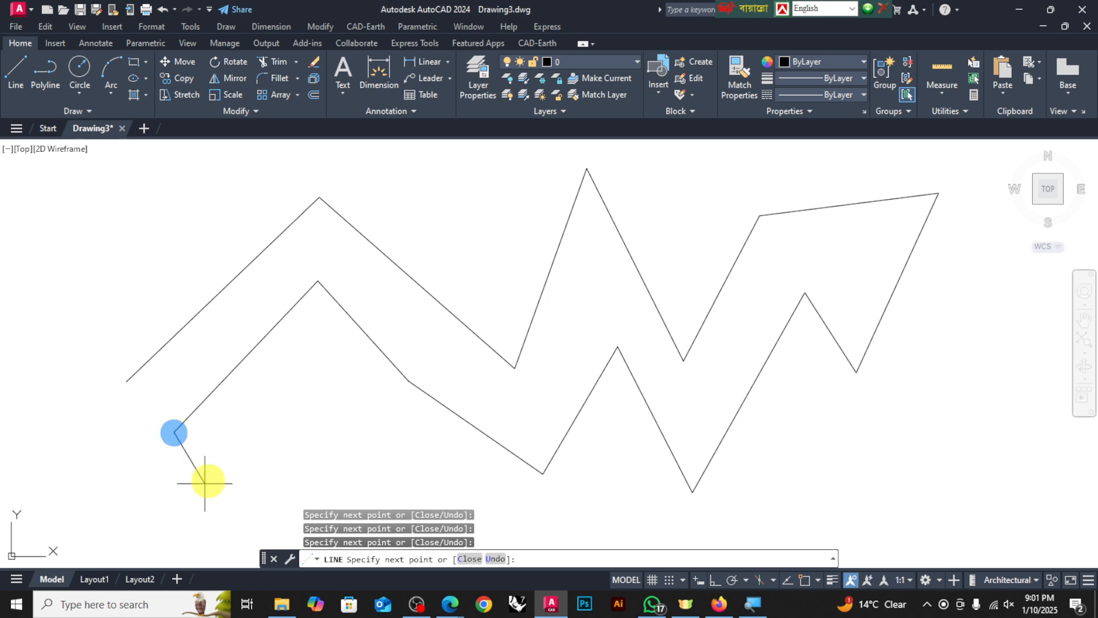
# Extend the Line chain to the right with seven more segments as a third zigzag row and finish the command
pyautogui.click(326, 385)
pyautogui.scroll(-5, 377, 412)
pyautogui.scroll(5, 372, 389)
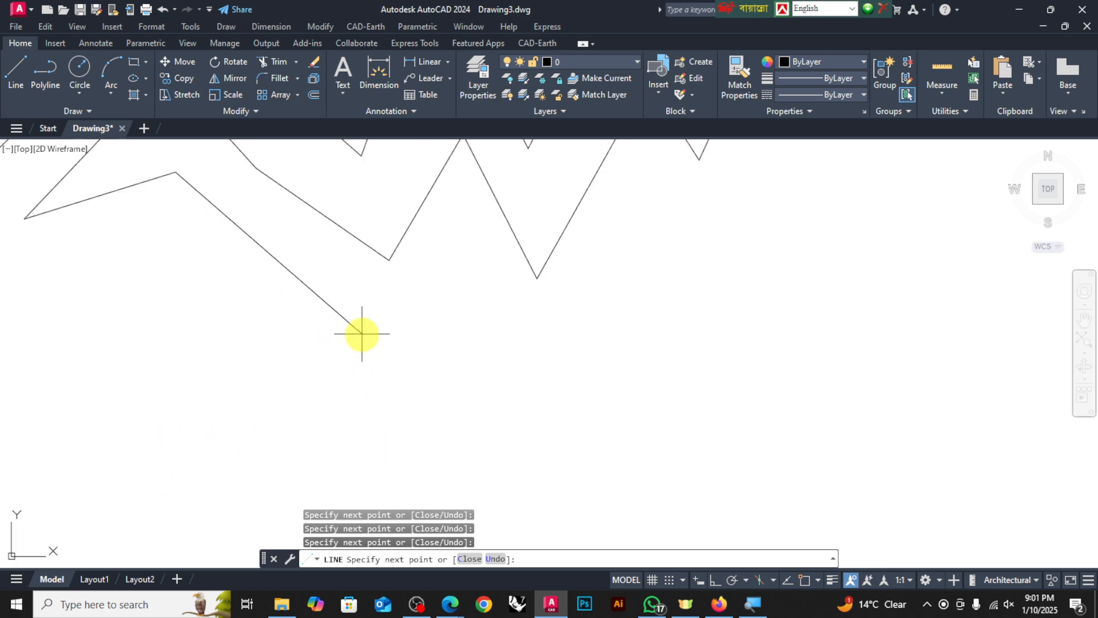
pyautogui.click(399, 349)
pyautogui.click(460, 211)
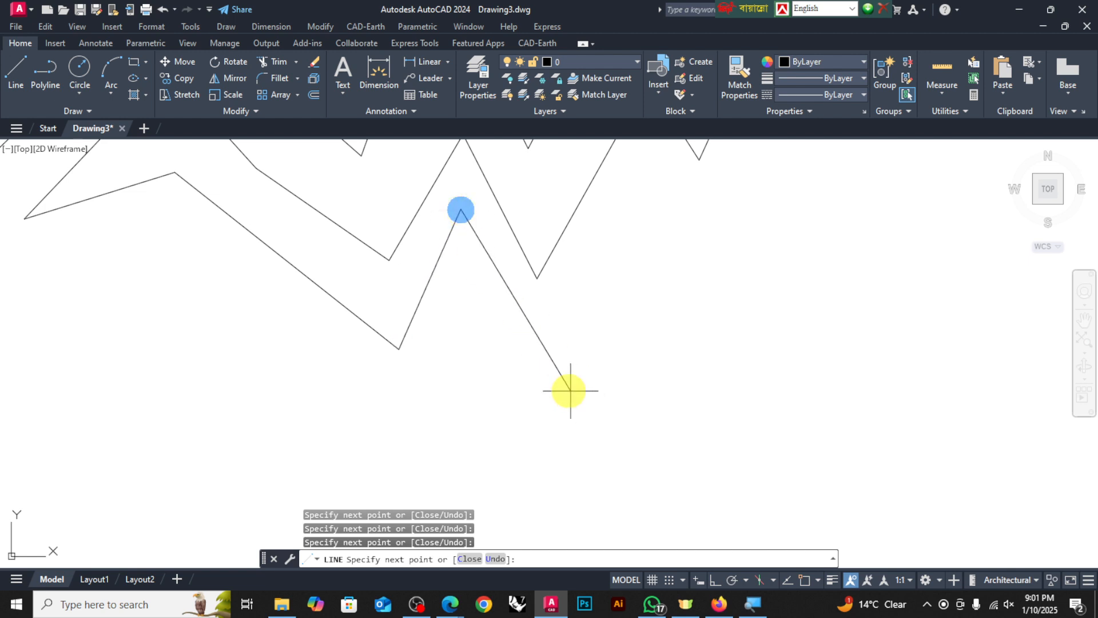
pyautogui.click(552, 382)
pyautogui.click(654, 177)
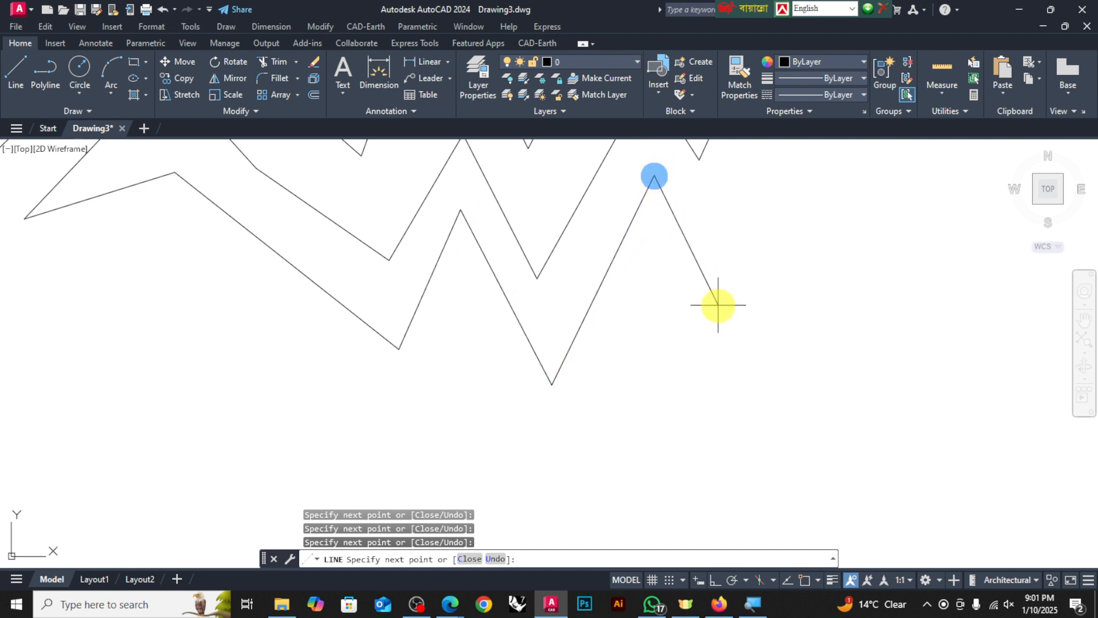
pyautogui.click(727, 324)
pyautogui.scroll(-6, 744, 298)
pyautogui.scroll(2, 760, 269)
pyautogui.click(757, 265)
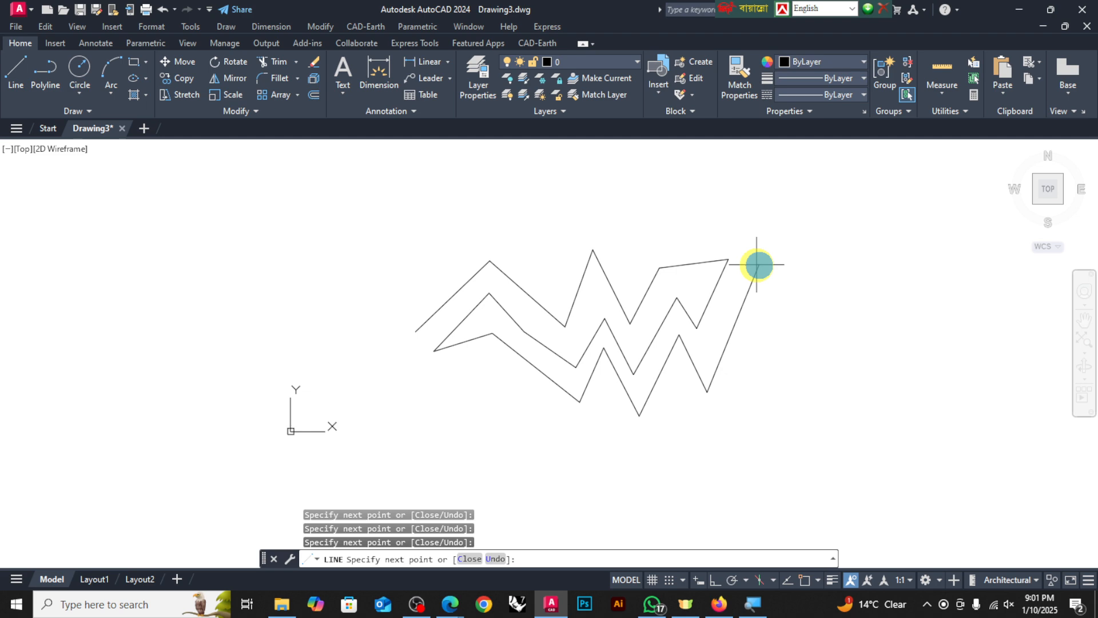
pyautogui.press('Return')
# Start a polyline left of the zigzag and run four segments over its top and down its right side
pyautogui.click(47, 68)
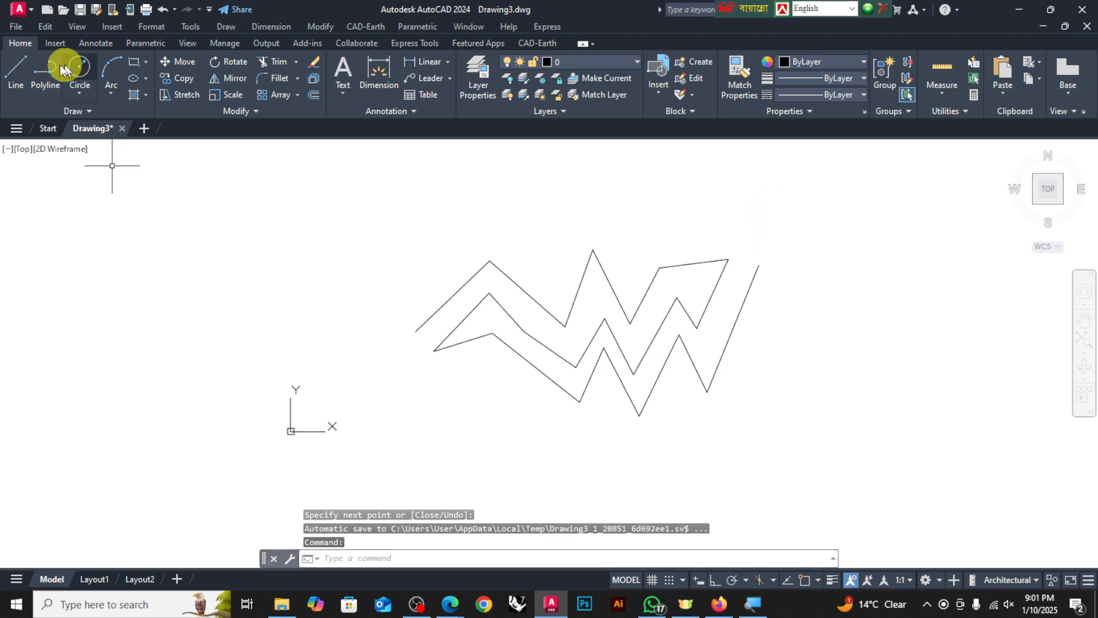
pyautogui.click(77, 324)
pyautogui.click(204, 172)
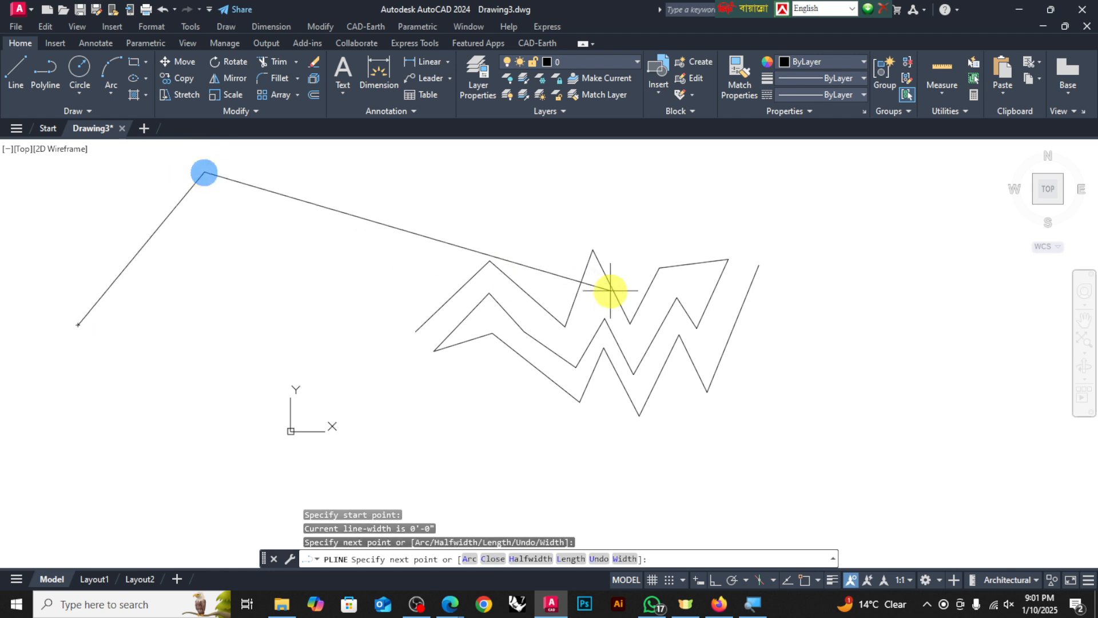
pyautogui.click(619, 205)
pyautogui.click(959, 171)
pyautogui.click(945, 424)
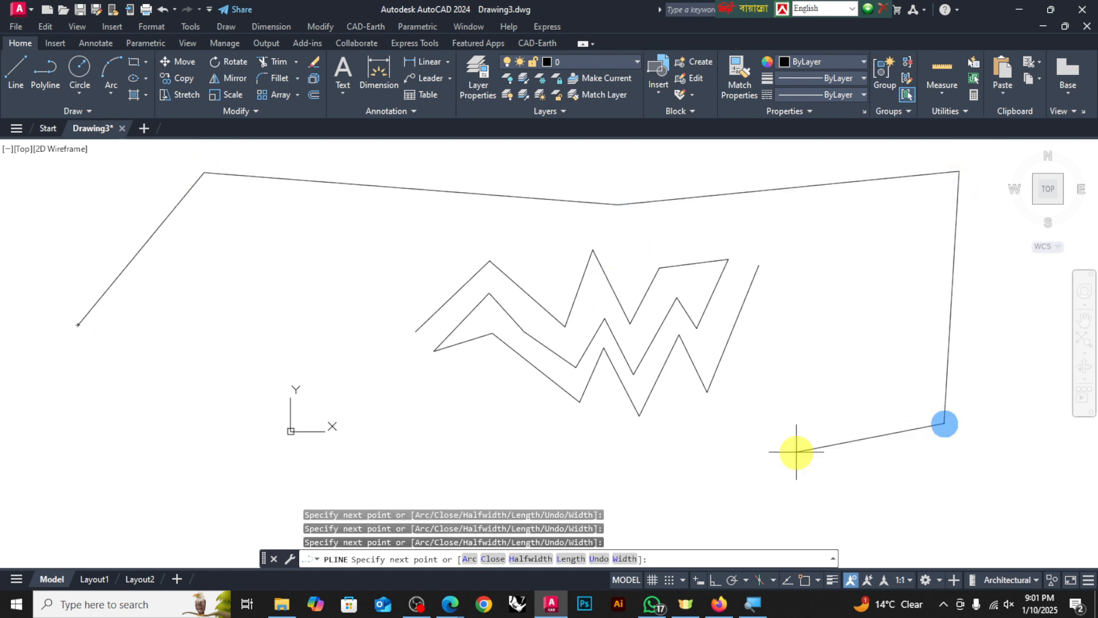
# Continue the polyline with eight segments that wrap counterclockwise around the zigzag and end below it
pyautogui.click(793, 425)
pyautogui.click(802, 249)
pyautogui.click(721, 221)
pyautogui.click(552, 243)
pyautogui.click(377, 244)
pyautogui.click(368, 376)
pyautogui.click(583, 448)
pyautogui.click(727, 441)
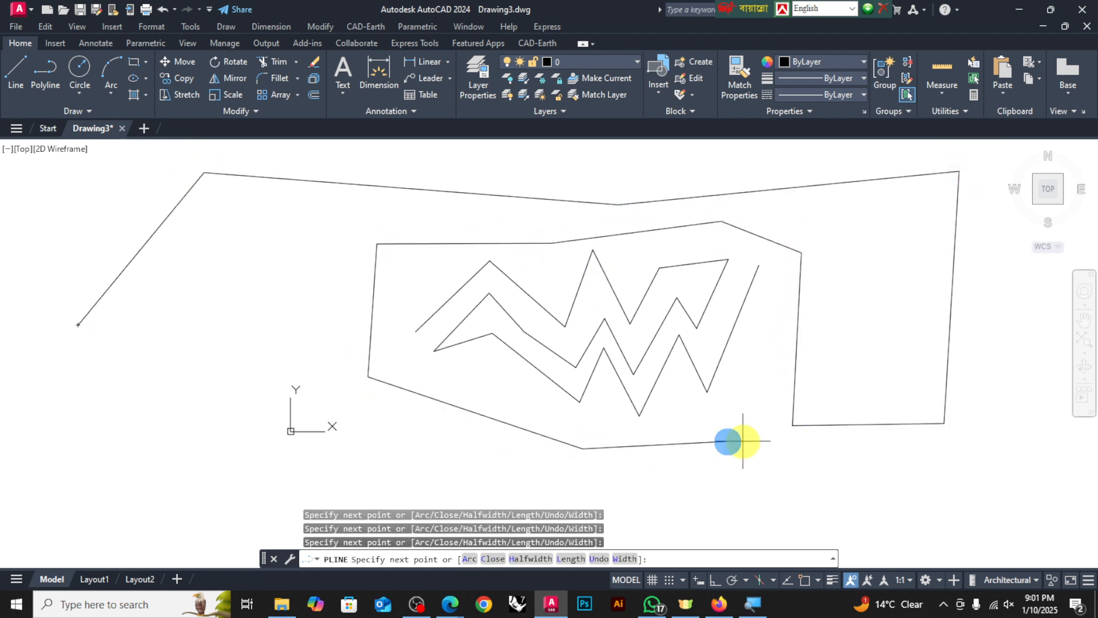
# Continue the polyline with seven segments, running back below the zigzag and forming a pentagon-like loop at its lower left
pyautogui.click(715, 545)
pyautogui.click(391, 467)
pyautogui.click(357, 389)
pyautogui.click(277, 317)
pyautogui.click(198, 406)
pyautogui.click(256, 496)
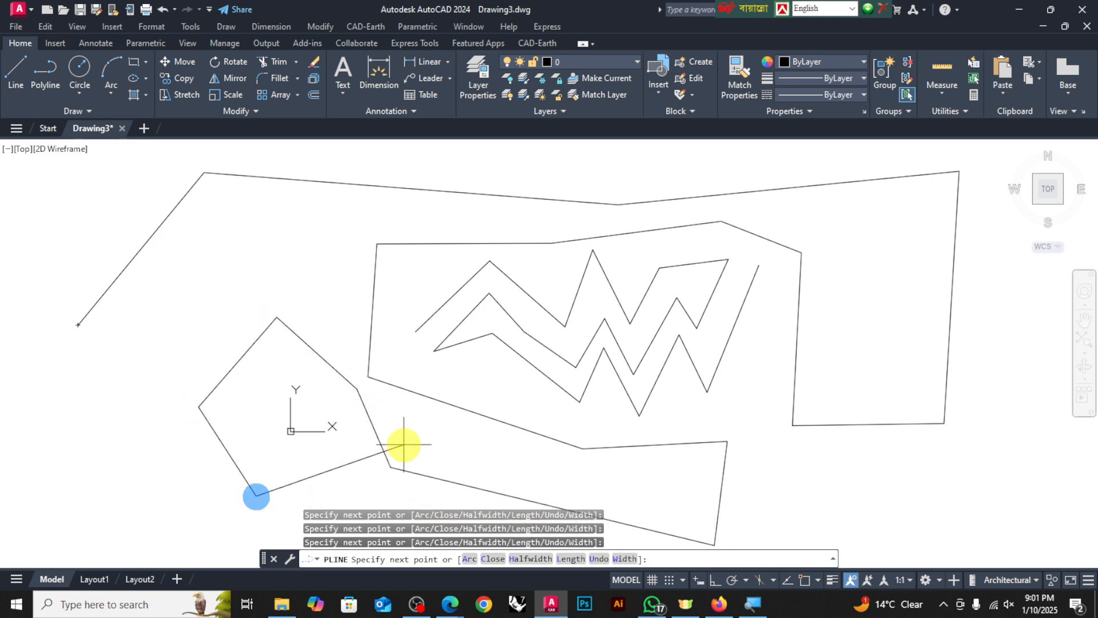
pyautogui.click(404, 444)
# Add seven more polyline segments crossing the zigzag and returning left above it, ending the polyline there
pyautogui.click(341, 387)
pyautogui.click(276, 337)
pyautogui.click(319, 302)
pyautogui.click(452, 317)
pyautogui.click(635, 385)
pyautogui.click(898, 225)
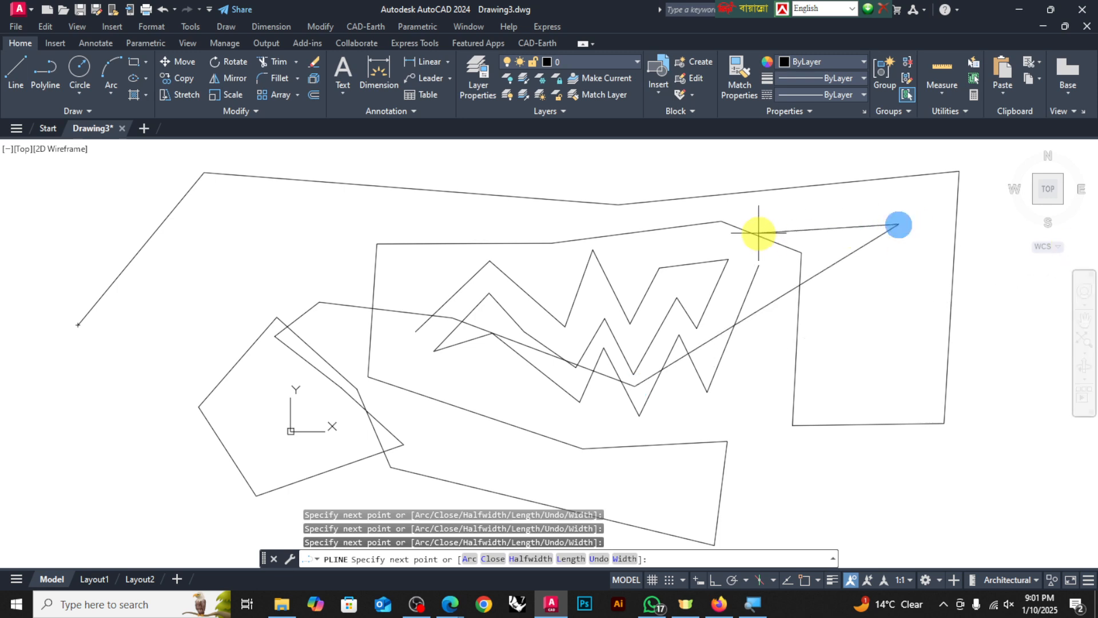
pyautogui.click(251, 228)
pyautogui.press('Escape')
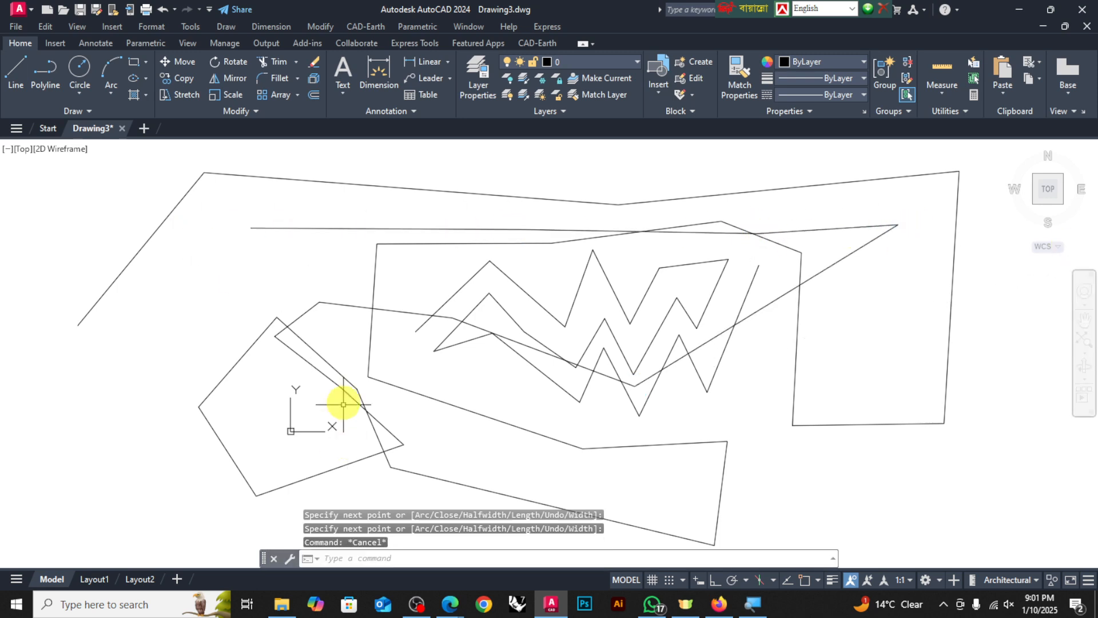
# Select all the zigzag lines and the polyline with a crossing window and erase them
pyautogui.scroll(-2, 546, 307)
pyautogui.scroll(-1, 546, 306)
pyautogui.click(804, 194)
pyautogui.click(323, 435)
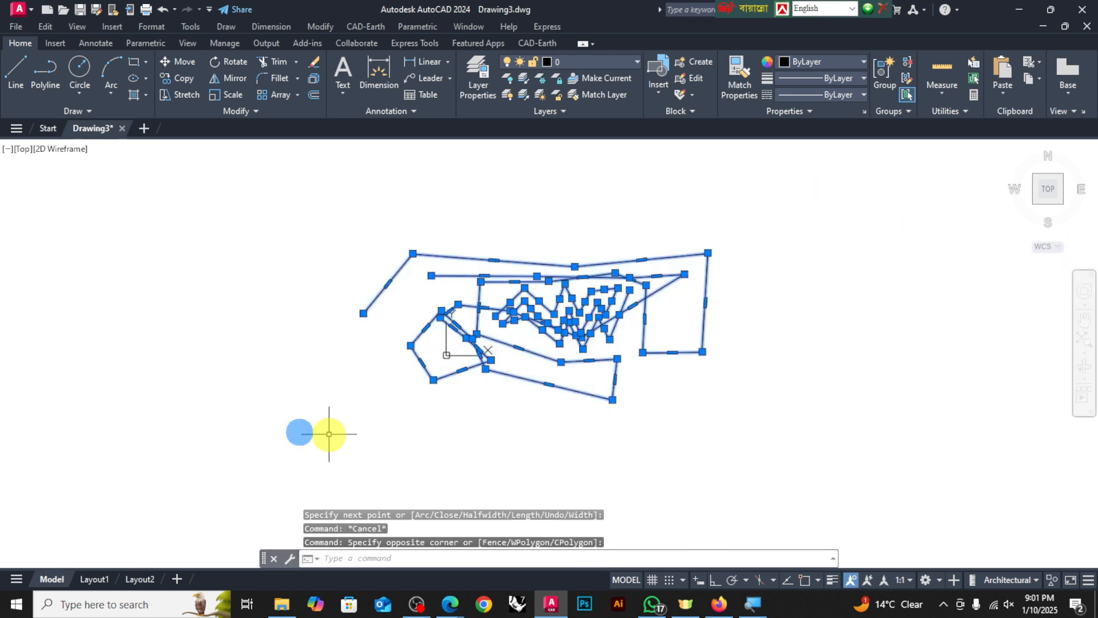
pyautogui.press('Delete')
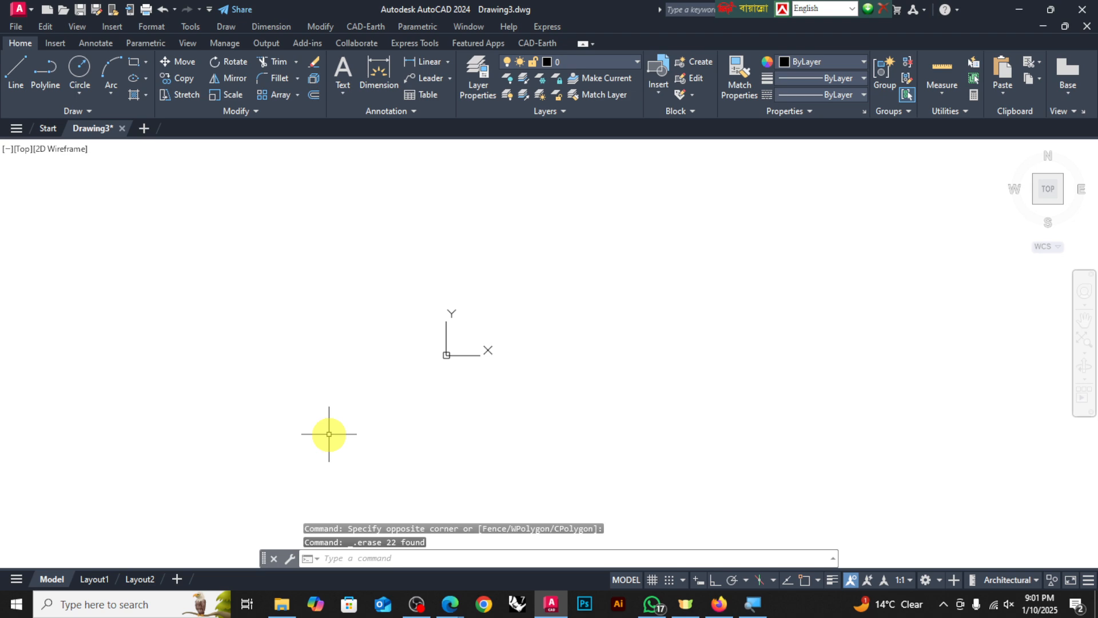
# Draw a nearly horizontal single-segment polyline across the middle of the drawing area, then select and erase it
pyautogui.scroll(3, 575, 224)
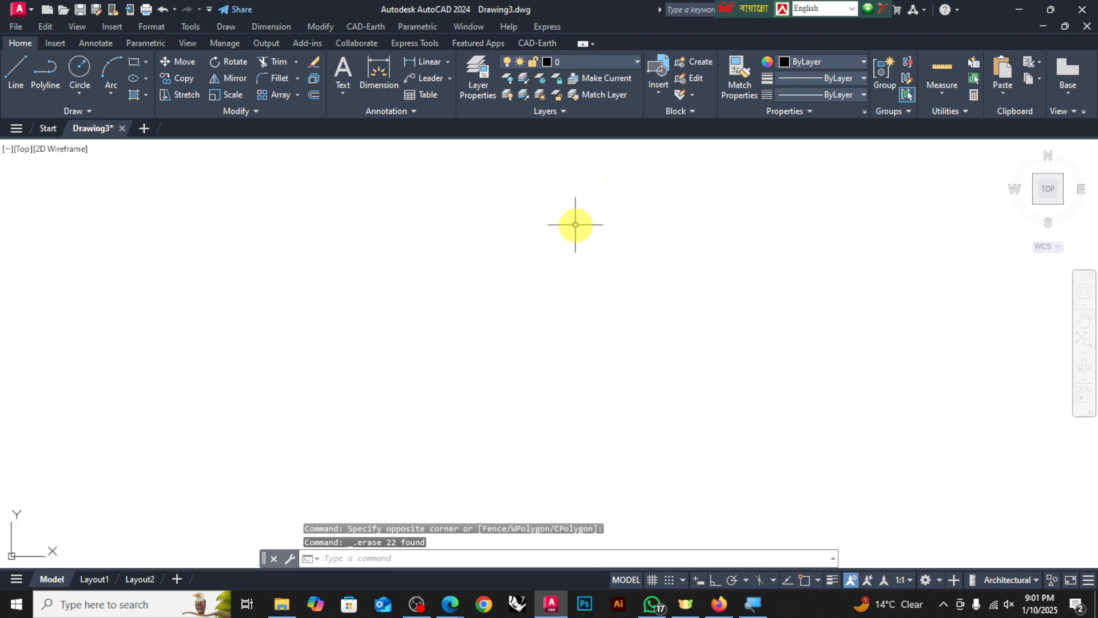
pyautogui.click(51, 73)
pyautogui.click(353, 282)
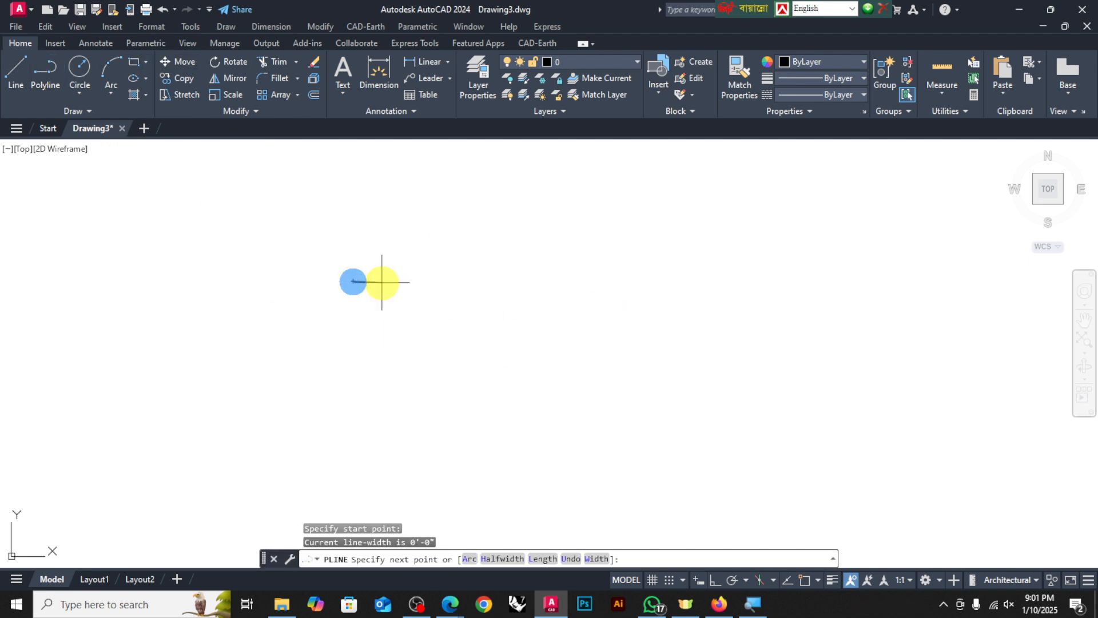
pyautogui.click(770, 273)
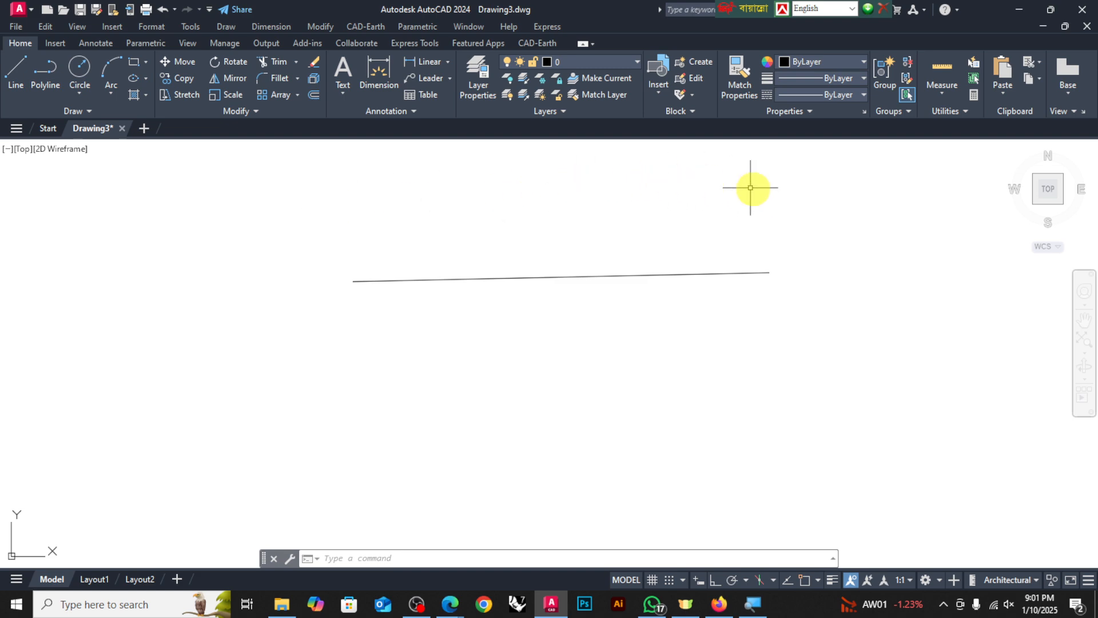
pyautogui.click(539, 278)
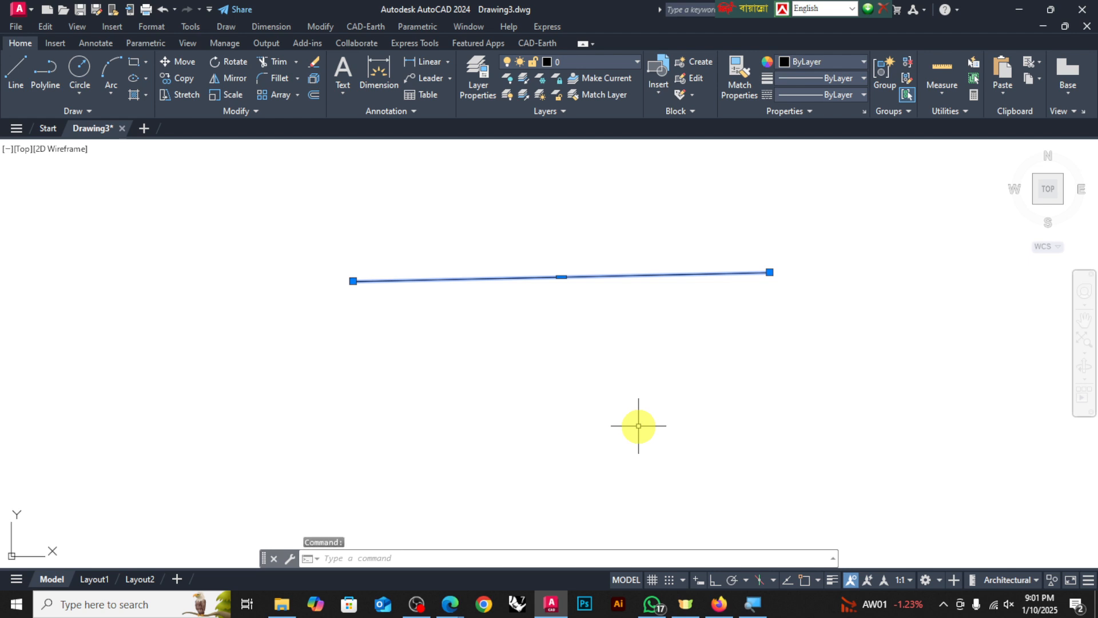
pyautogui.press('Delete')
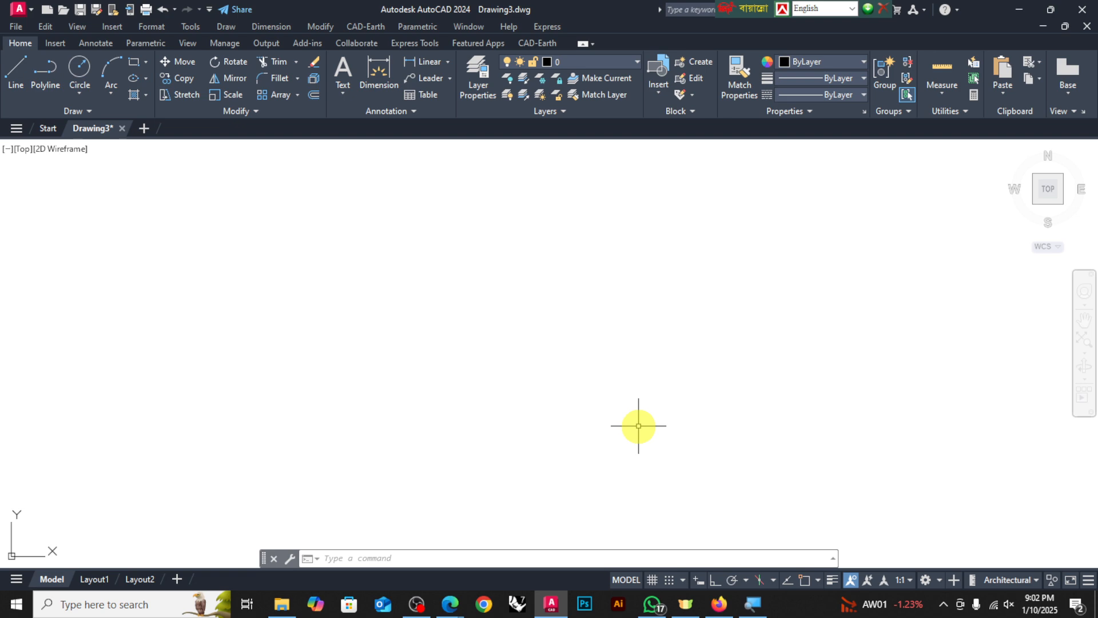
# Draw another single-segment polyline sloping slightly down to the right across the drawing area, end the command, and erase the polyline
pyautogui.click(45, 71)
pyautogui.click(344, 283)
pyautogui.click(699, 303)
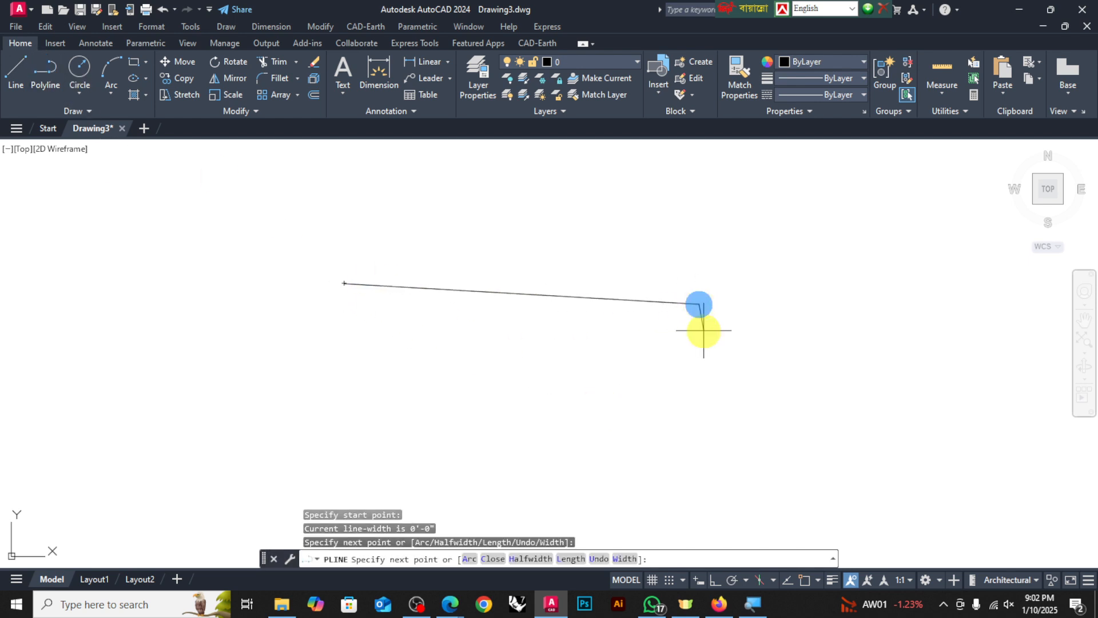
pyautogui.press('Return')
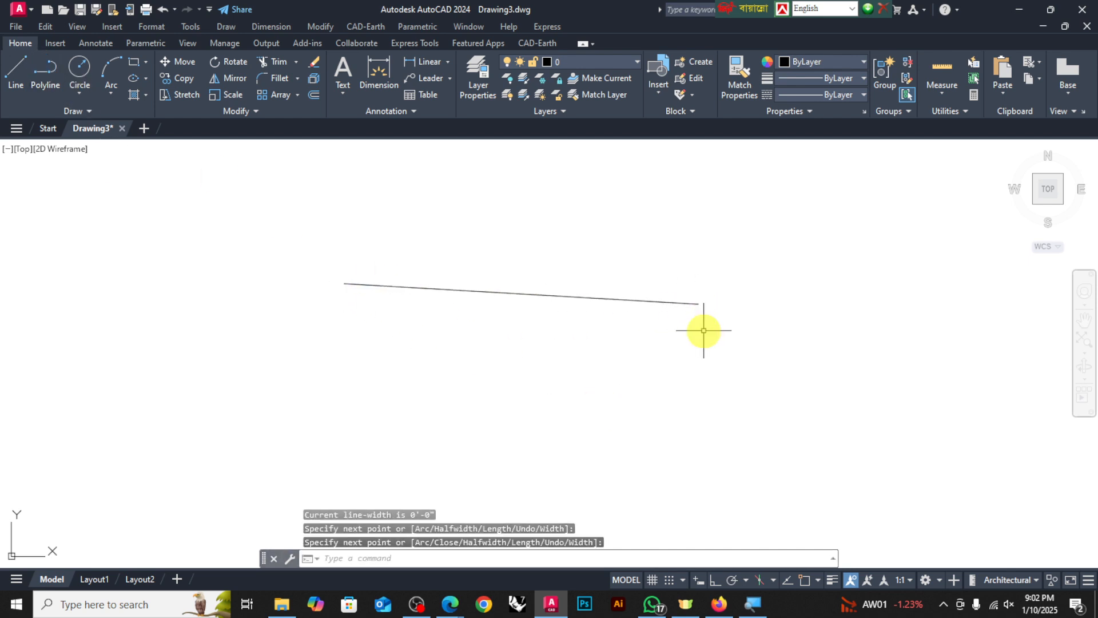
pyautogui.press('Return')
pyautogui.click(551, 298)
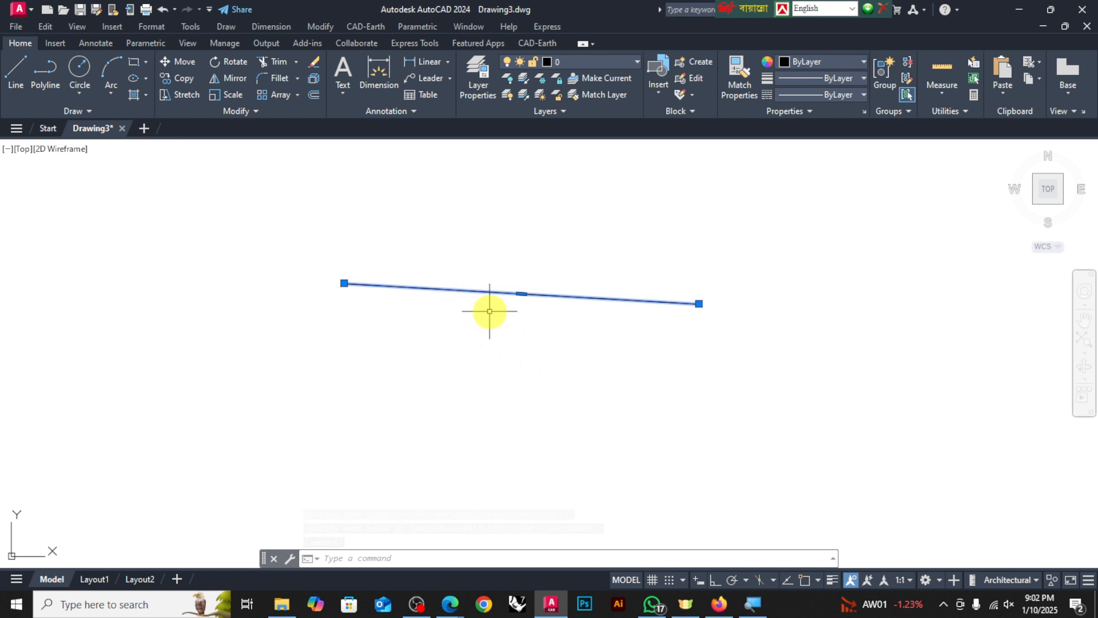
pyautogui.press('Delete')
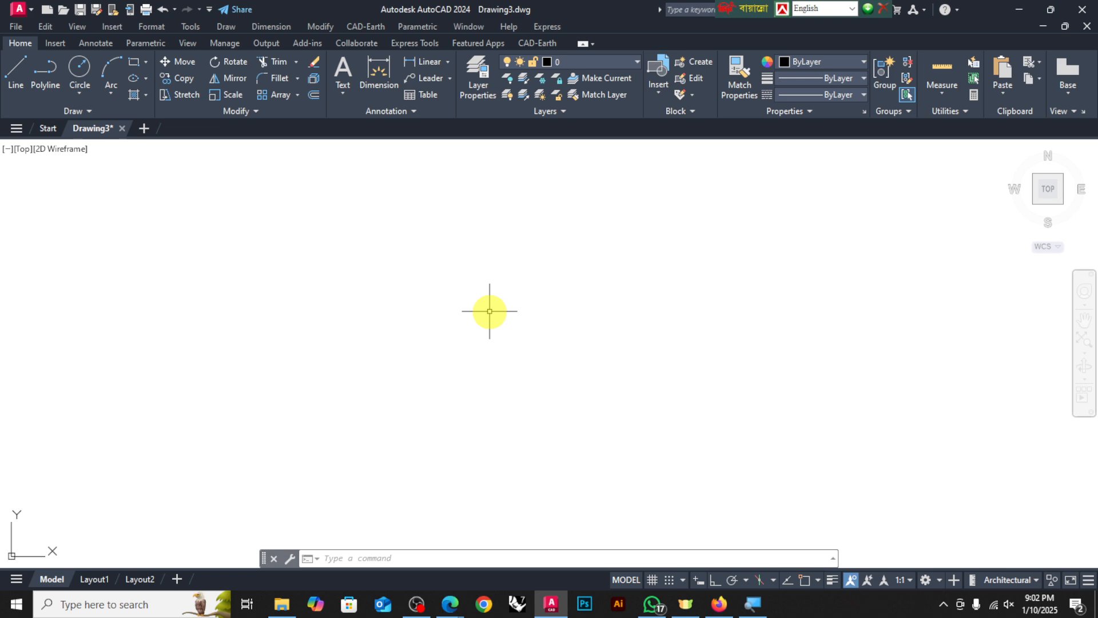
# Draw a freehand zigzag polyline of eleven segments spanning the drawing area from left to right
pyautogui.click(43, 73)
pyautogui.click(76, 447)
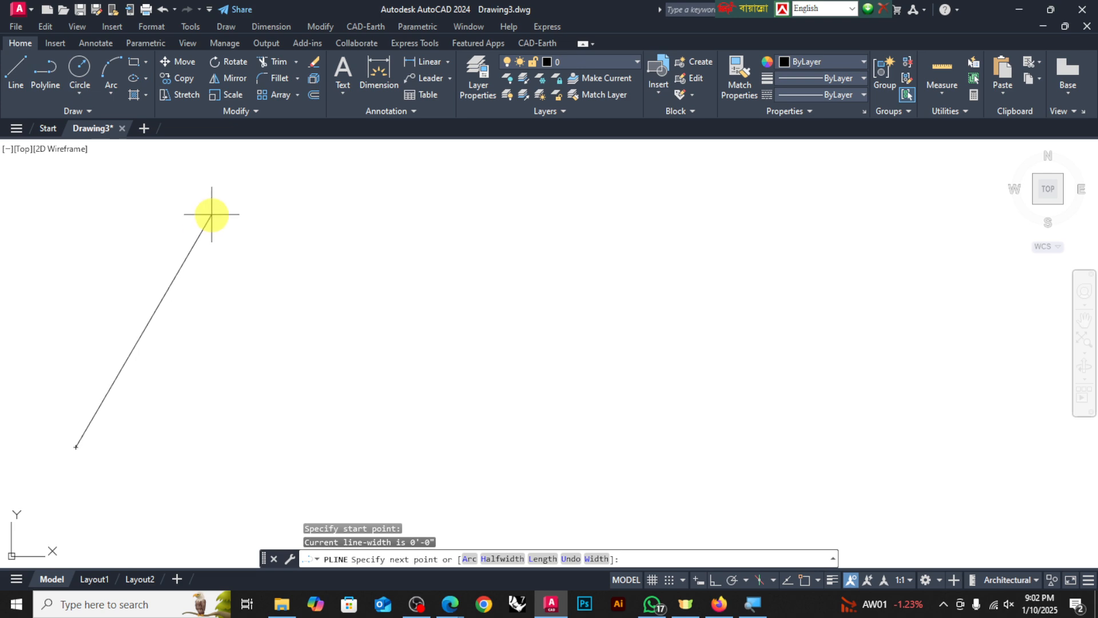
pyautogui.click(211, 215)
pyautogui.click(315, 451)
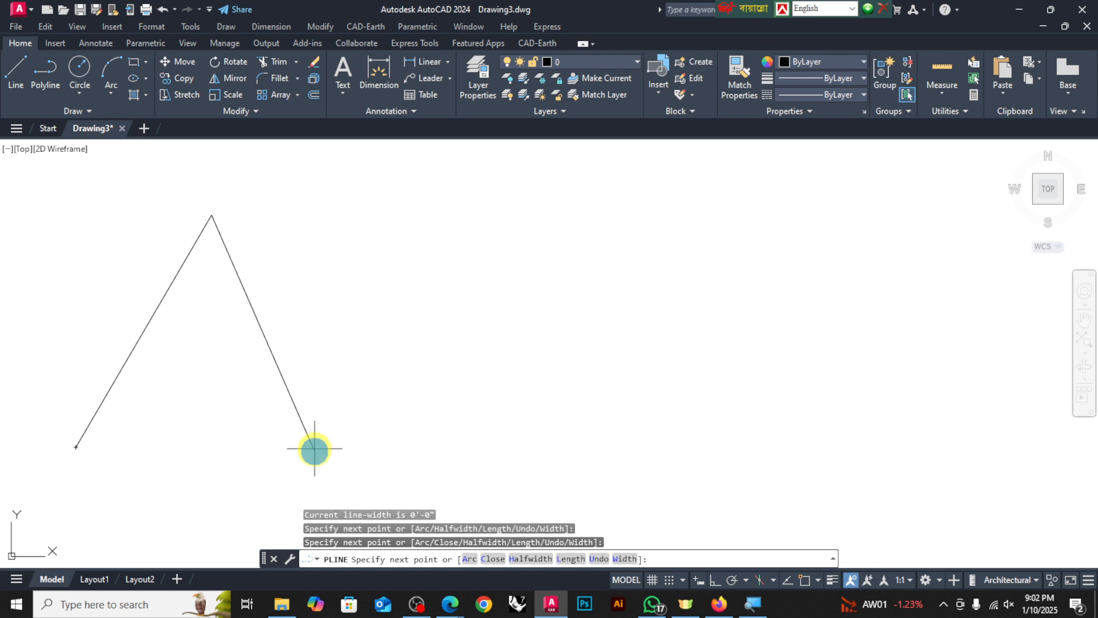
pyautogui.click(391, 212)
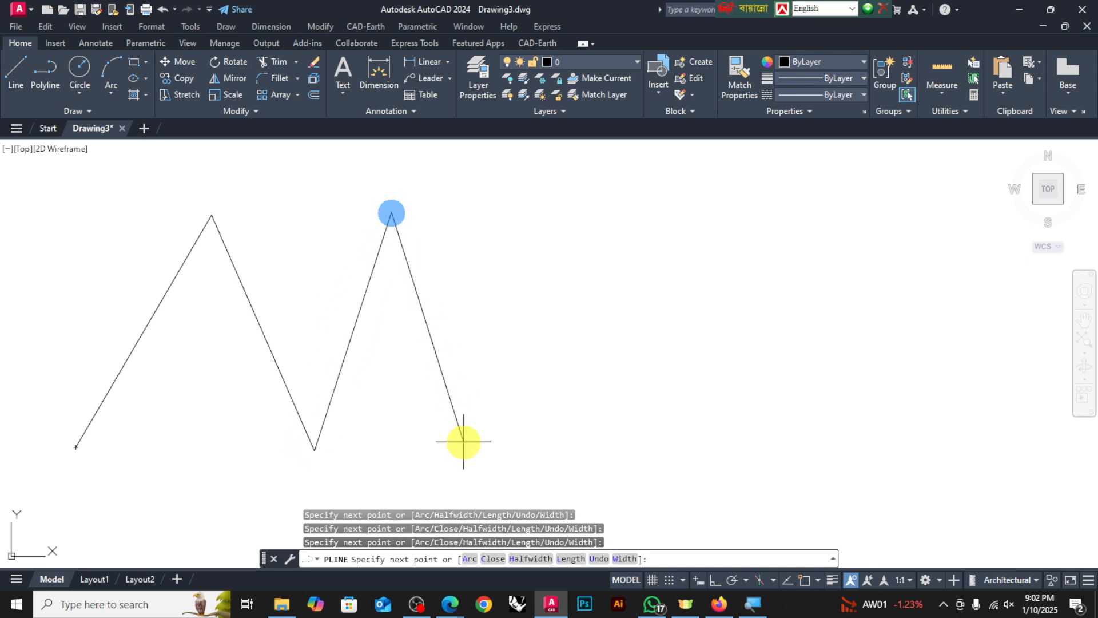
pyautogui.click(491, 456)
pyautogui.click(547, 216)
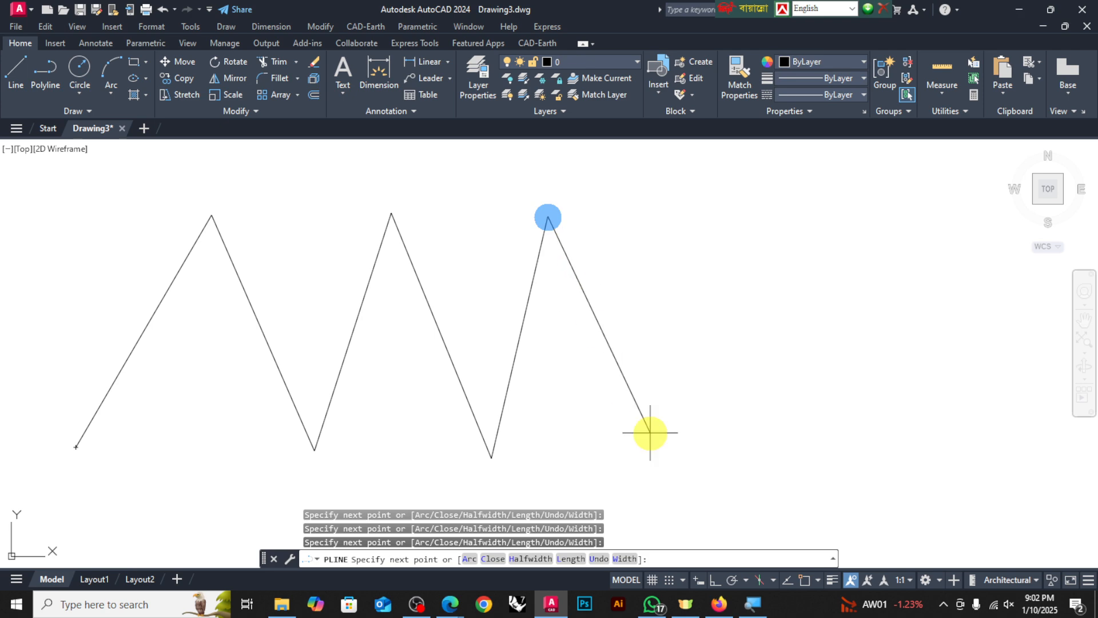
pyautogui.click(653, 452)
pyautogui.click(689, 224)
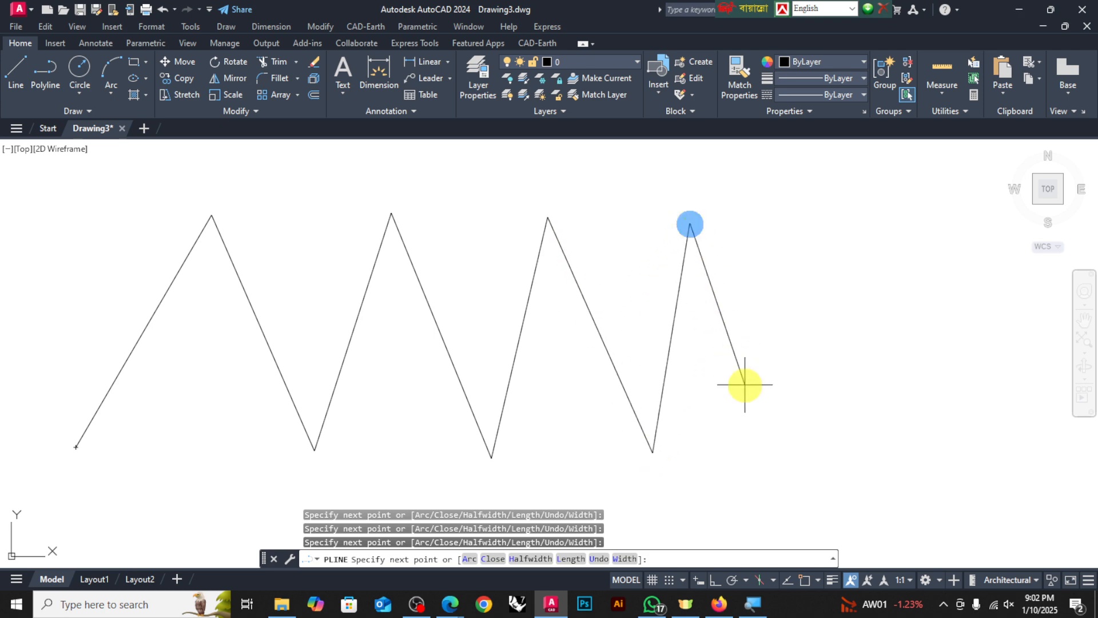
pyautogui.click(783, 452)
pyautogui.click(828, 224)
pyautogui.click(928, 439)
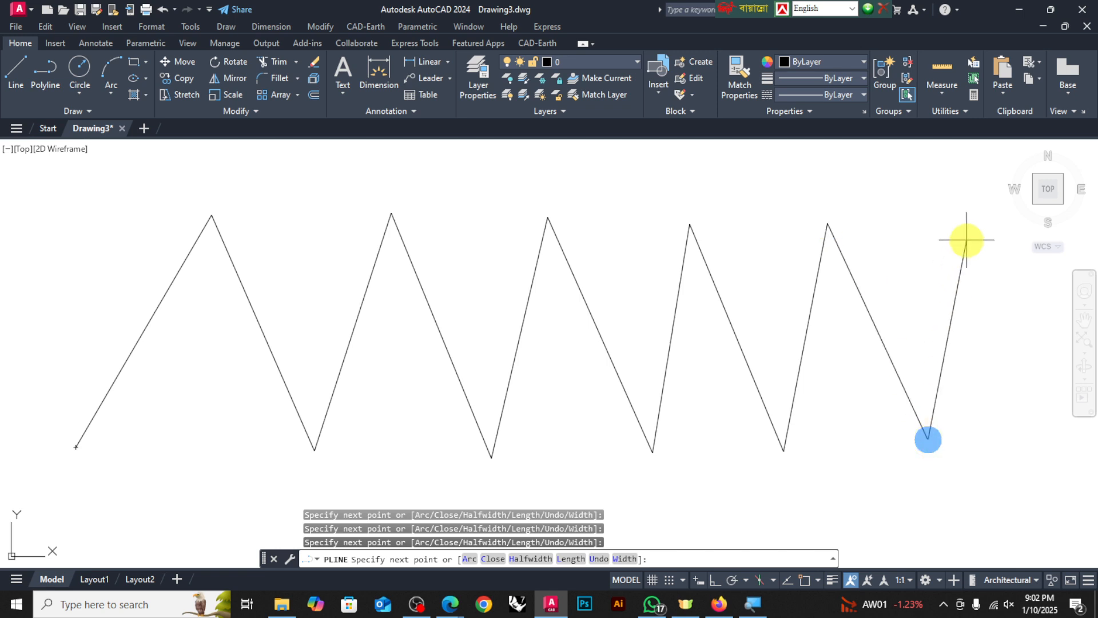
pyautogui.click(972, 225)
# Continue the polyline with two long segments running back left across the zigzag and right through its middle, ending the polyline there
pyautogui.scroll(-6, 474, 270)
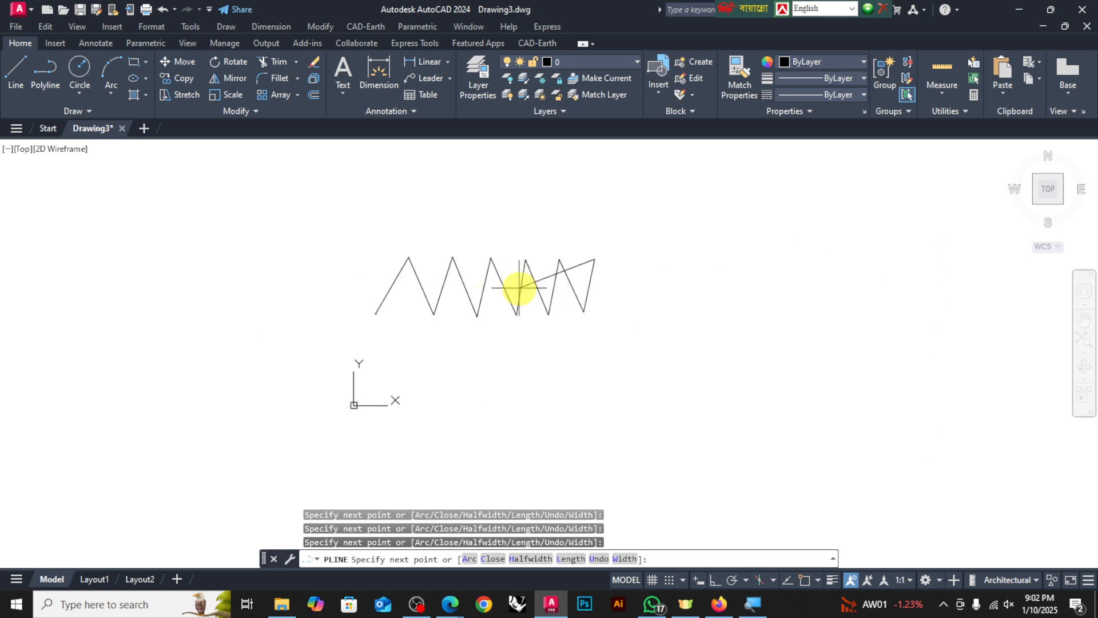
pyautogui.click(344, 290)
pyautogui.click(658, 288)
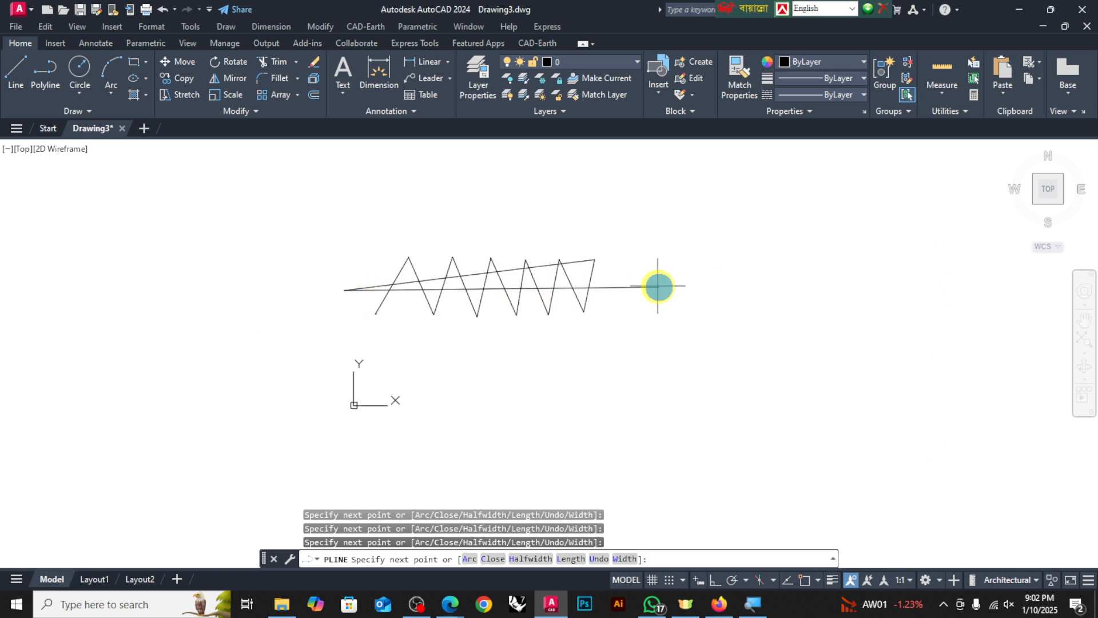
pyautogui.press('Escape')
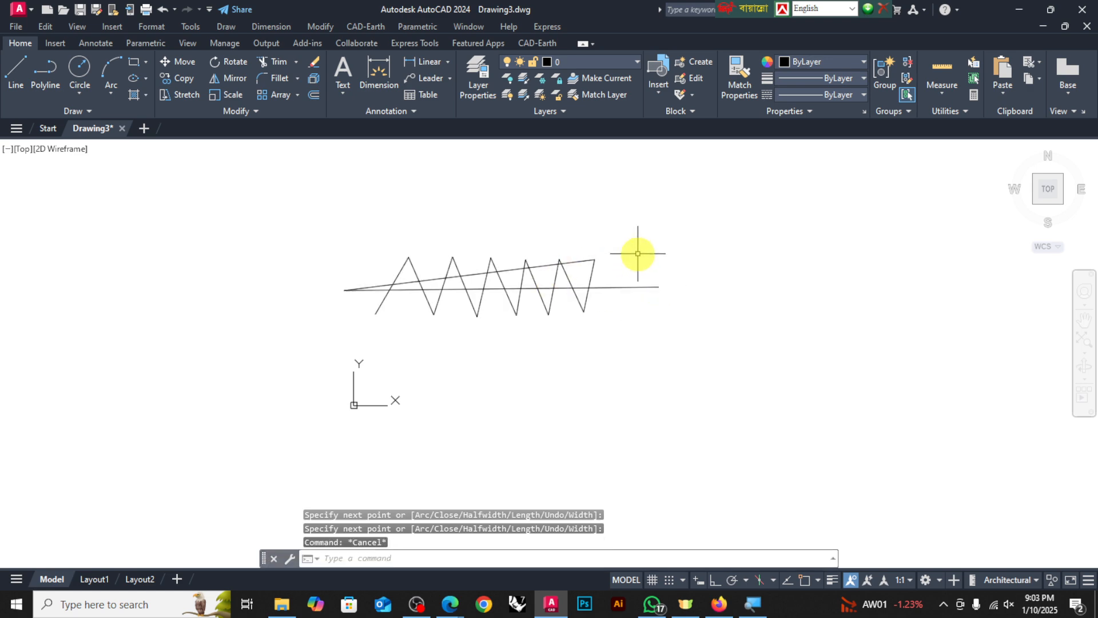
# Select the whole zigzag polyline with a crossing window and erase it
pyautogui.click(642, 237)
pyautogui.click(507, 292)
pyautogui.press('Delete')
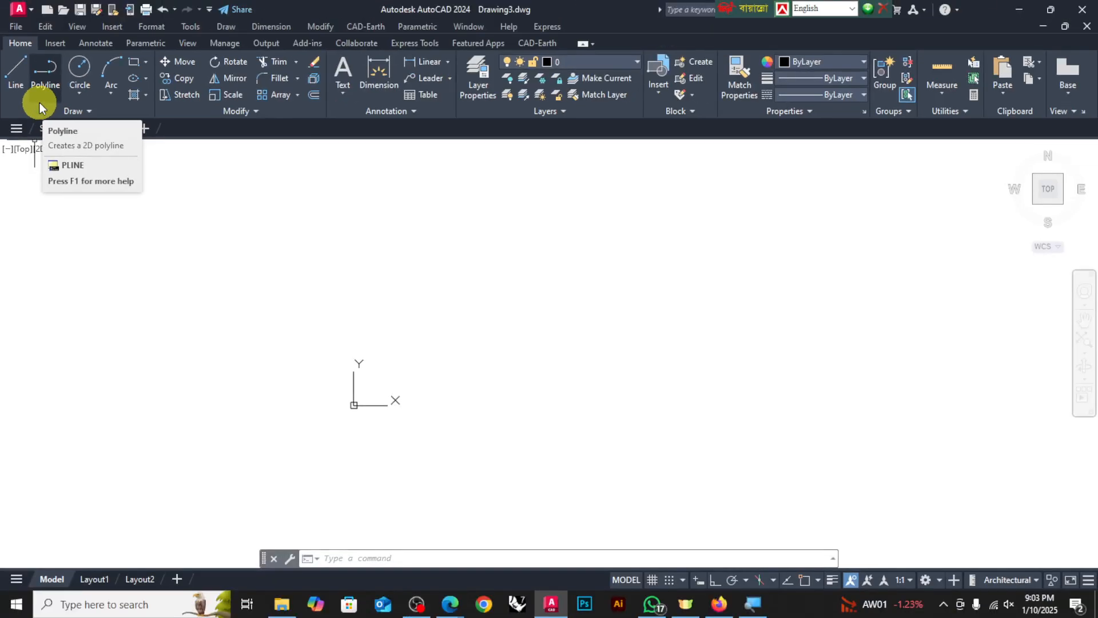
# Draw a nearly horizontal segment with the Line command and a similar single-segment polyline just below it
pyautogui.click(28, 81)
pyautogui.click(412, 282)
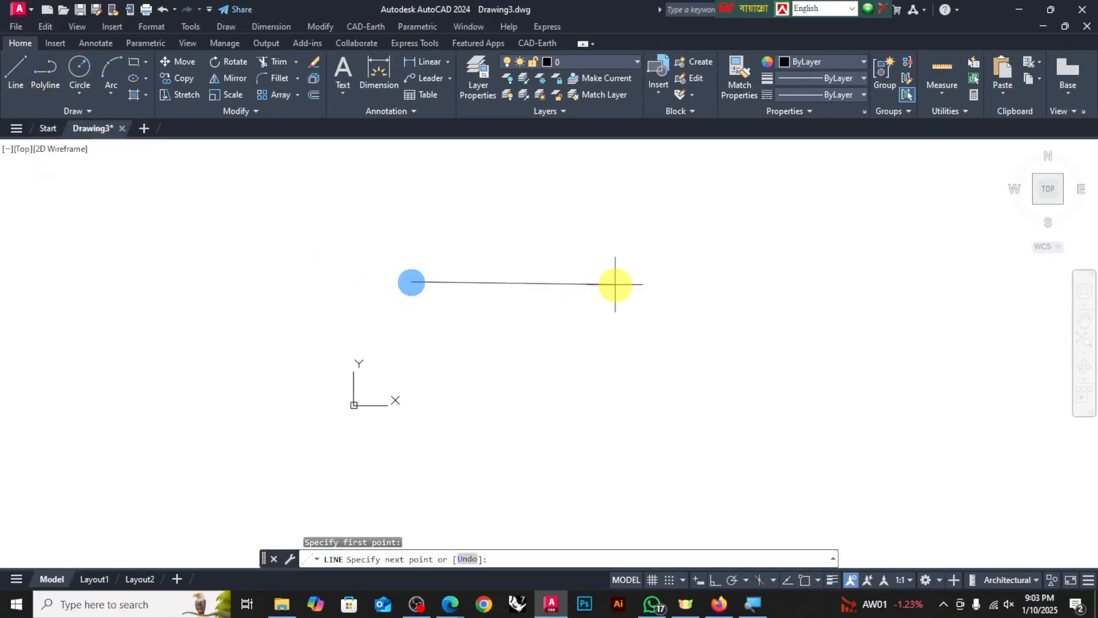
pyautogui.click(620, 284)
pyautogui.press('Return')
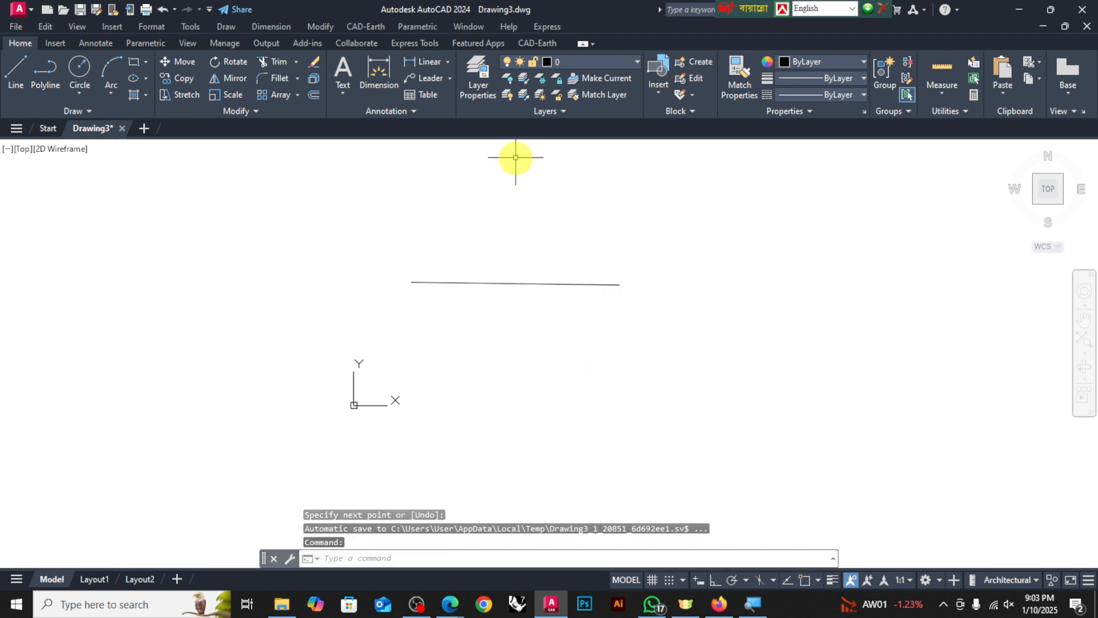
pyautogui.click(43, 77)
pyautogui.click(410, 322)
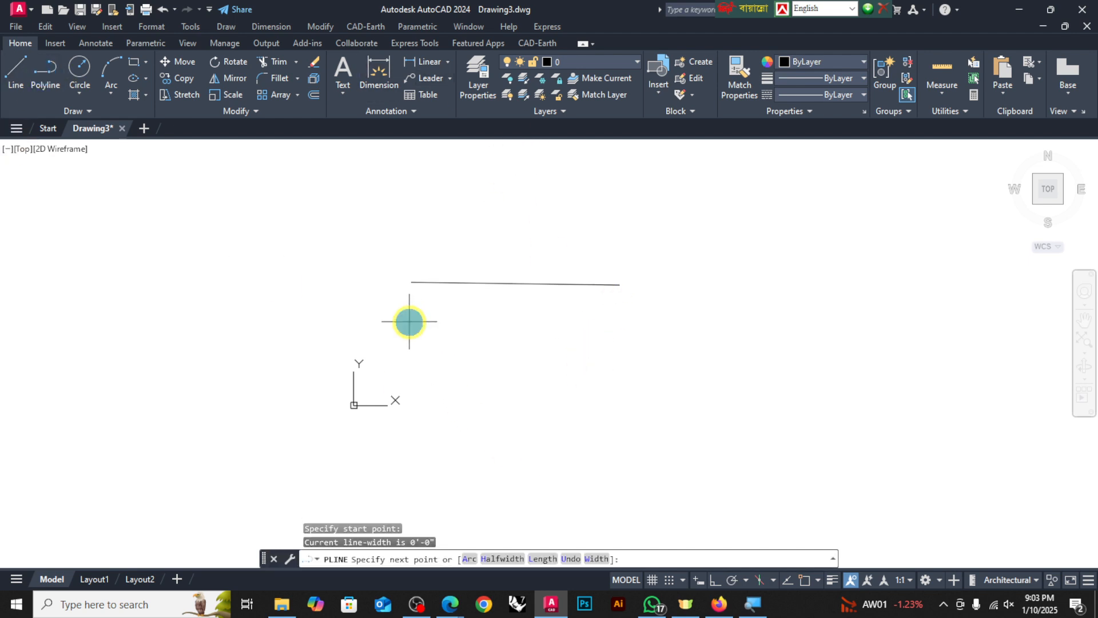
pyautogui.click(636, 334)
pyautogui.press('Return')
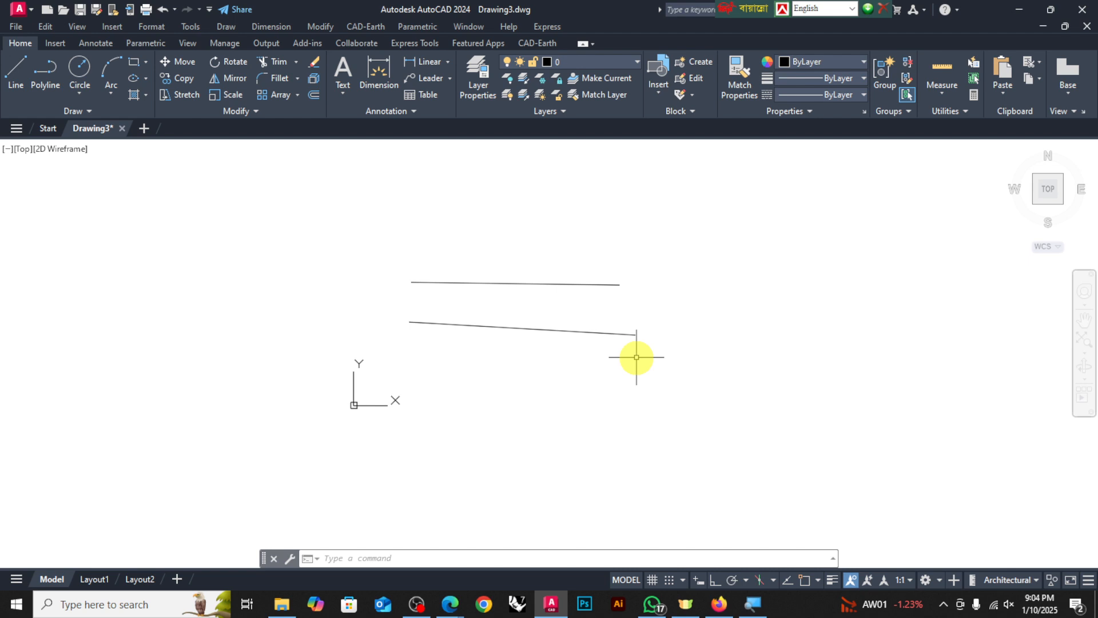
# Select both the line and the polyline with a crossing window and erase them
pyautogui.click(593, 213)
pyautogui.click(544, 373)
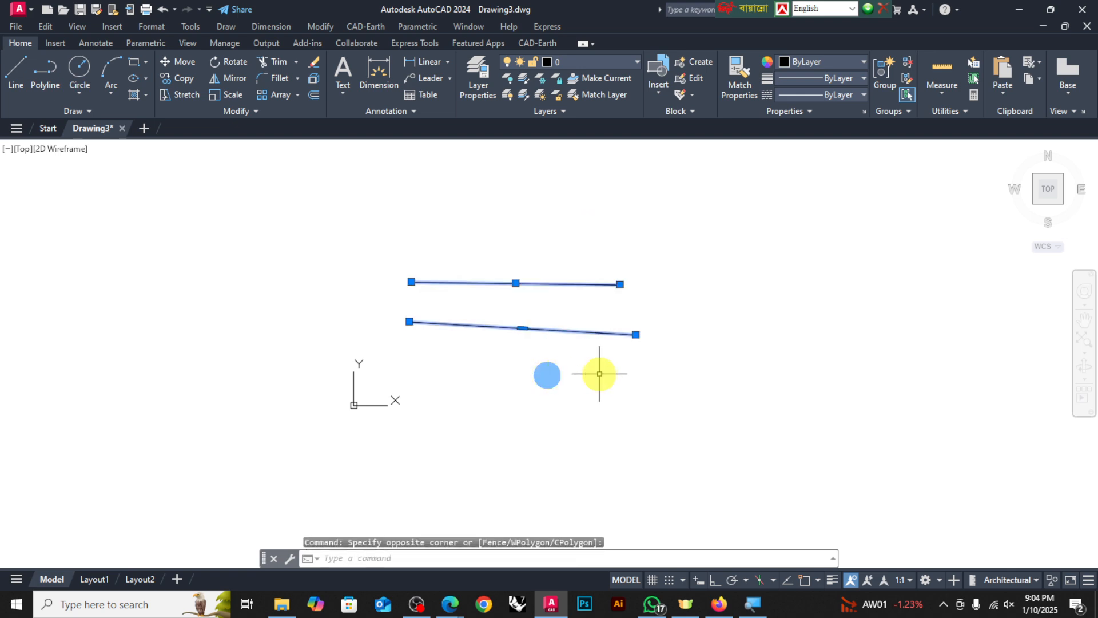
pyautogui.press('Delete')
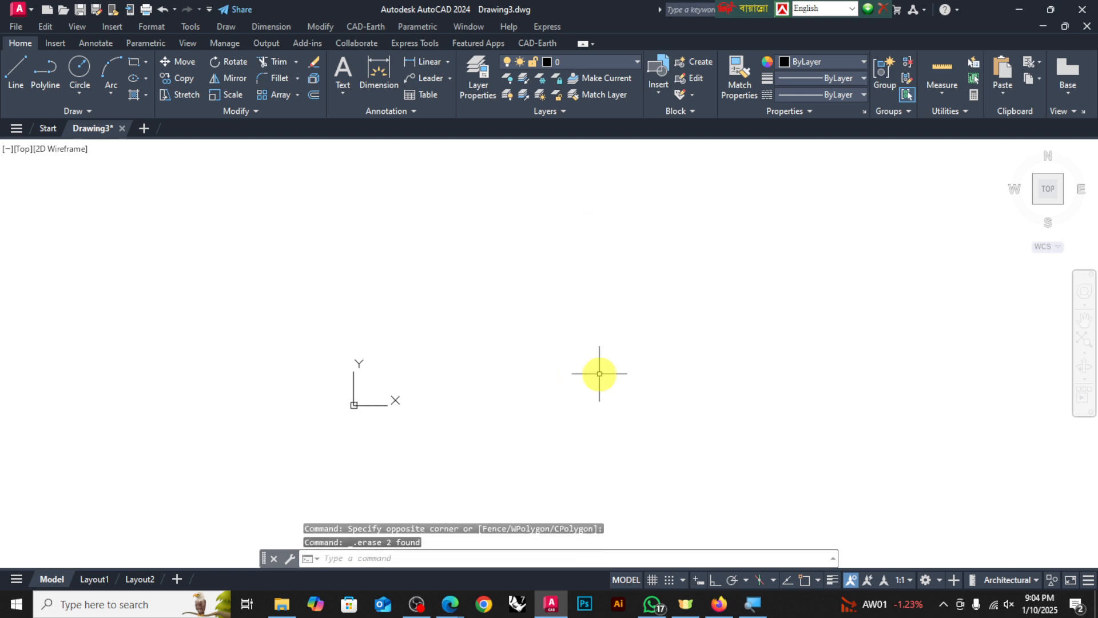
# Draw a freehand zigzag of seven connected segments with the Line command, starting to the right of the UCS icon
pyautogui.click(20, 70)
pyautogui.click(499, 369)
pyautogui.click(559, 235)
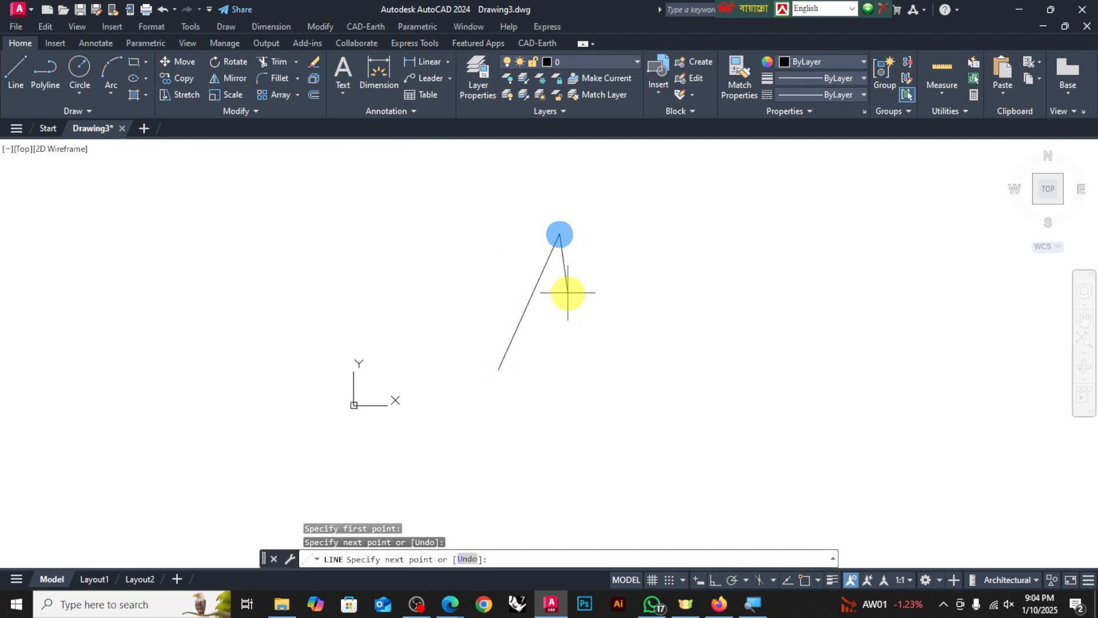
pyautogui.click(605, 382)
pyautogui.click(663, 207)
pyautogui.click(719, 365)
pyautogui.click(776, 203)
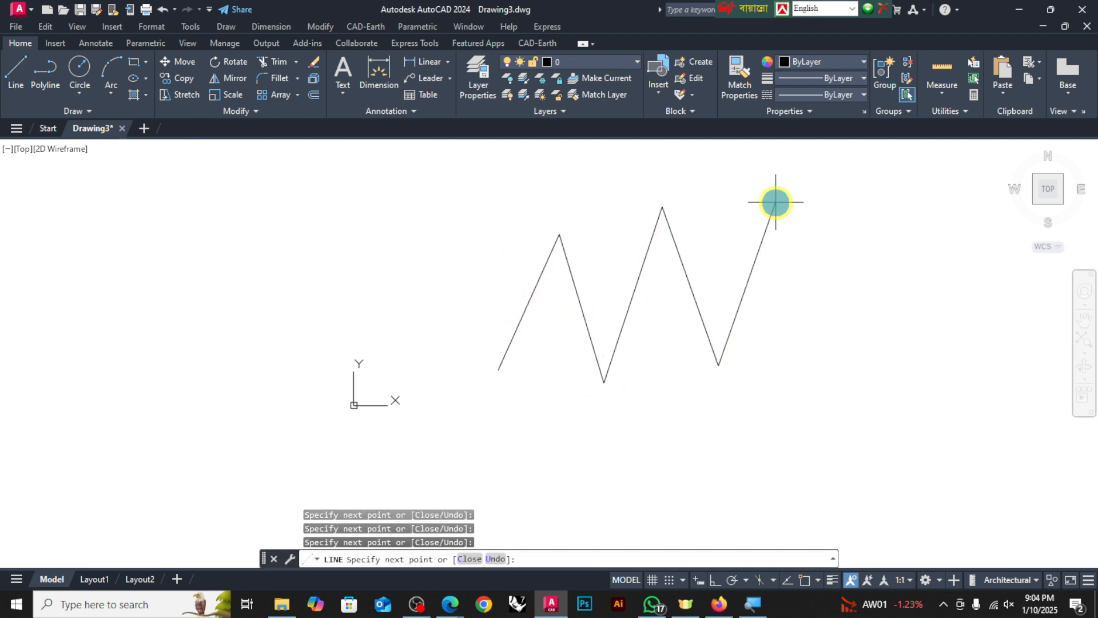
pyautogui.click(823, 358)
pyautogui.click(860, 198)
pyautogui.press('Escape')
# Select all seven zigzag lines with a crossing window and erase them
pyautogui.click(903, 250)
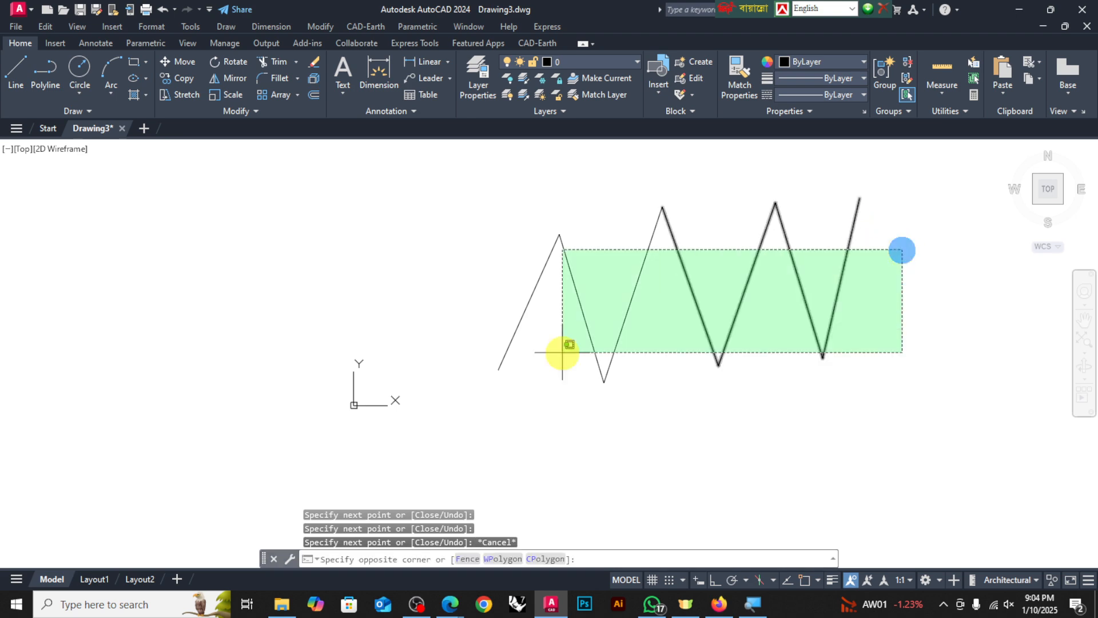
pyautogui.click(487, 365)
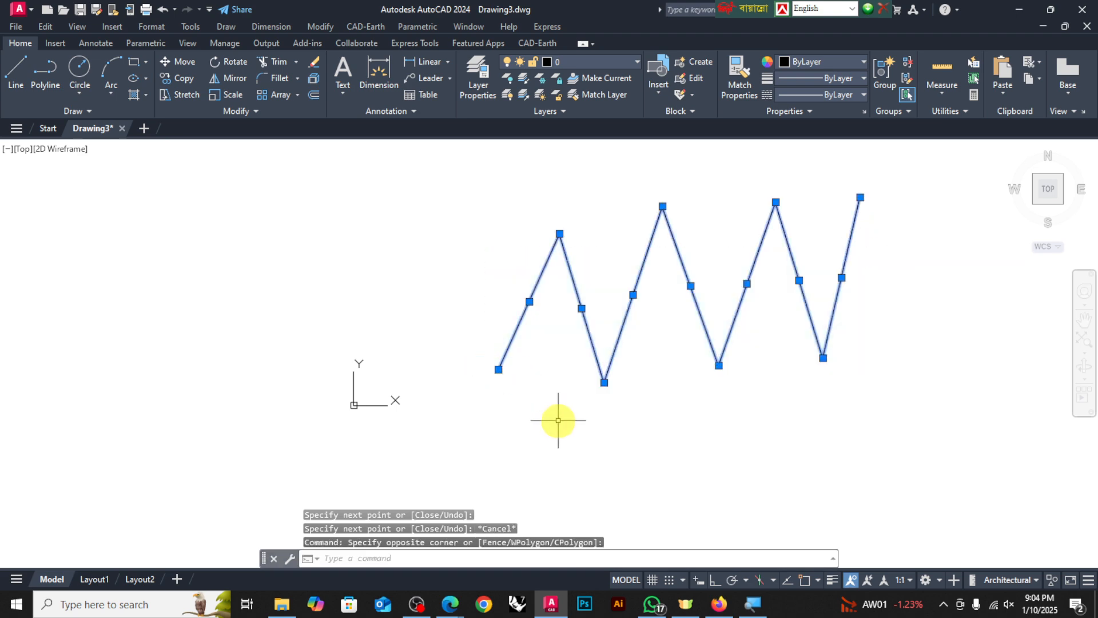
pyautogui.press('Delete')
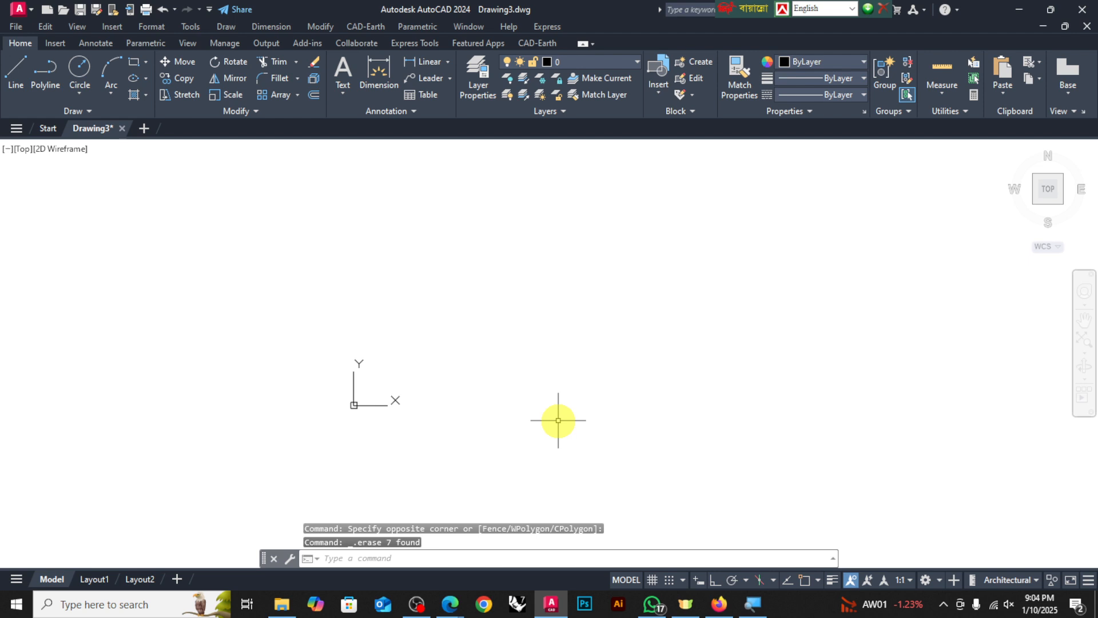
# Draw a new seven-segment zigzag with the Line command, running right from beside the UCS icon, and end the command
pyautogui.click(26, 69)
pyautogui.click(444, 399)
pyautogui.click(519, 231)
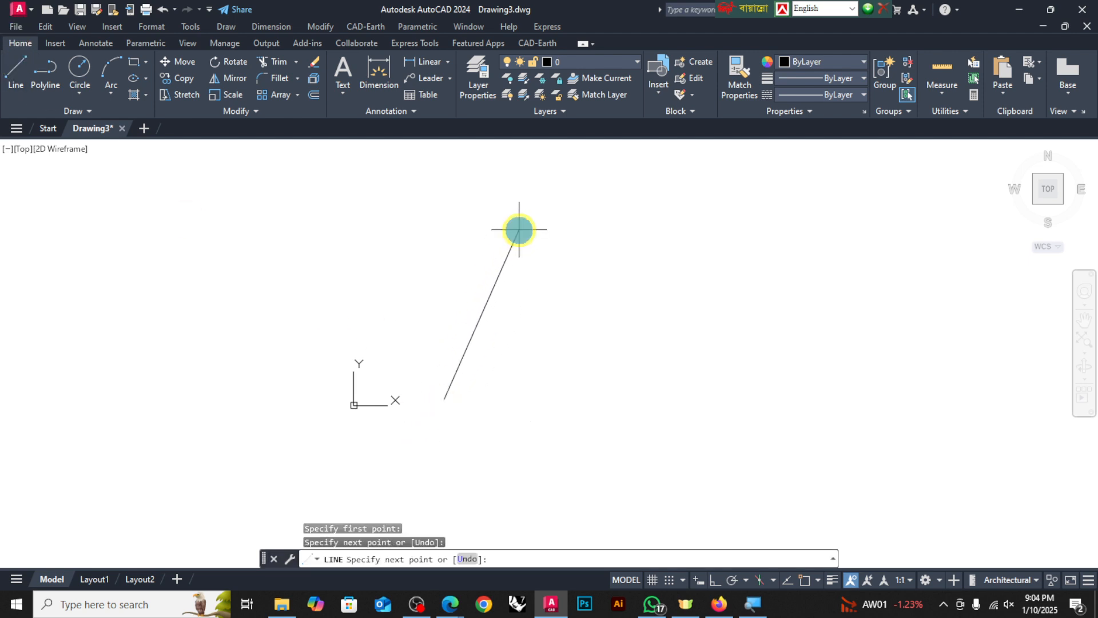
pyautogui.click(599, 395)
pyautogui.click(651, 220)
pyautogui.click(732, 404)
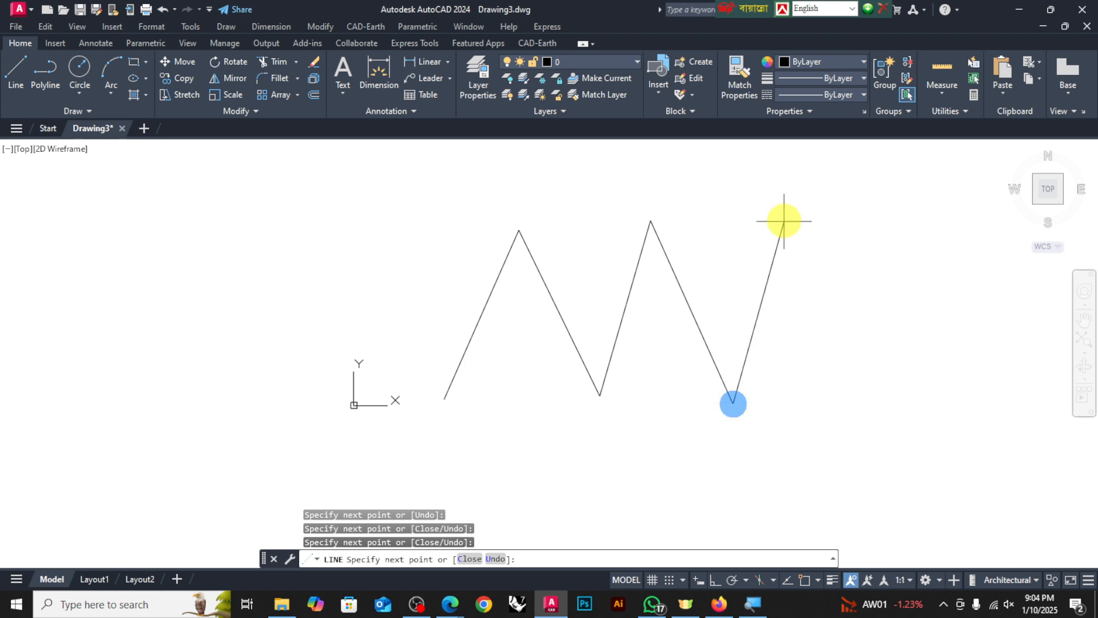
pyautogui.click(784, 220)
pyautogui.click(870, 375)
pyautogui.click(893, 236)
pyautogui.press('Return')
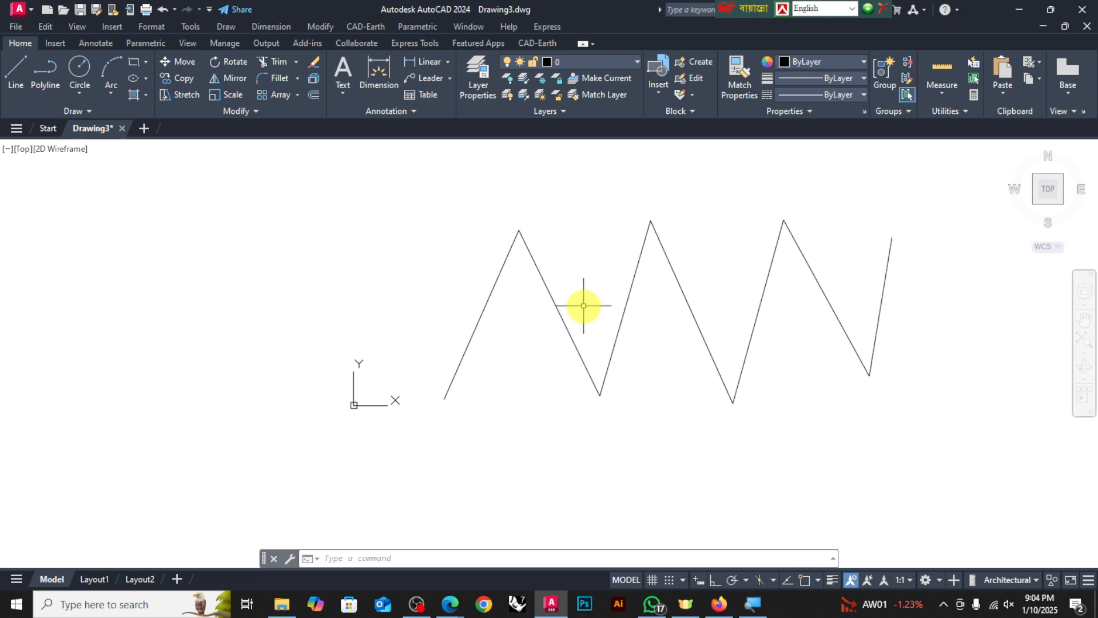
# Draw an eight-segment zigzag polyline below the line zigzag, running left to right, and end the polyline
pyautogui.click(47, 68)
pyautogui.scroll(-2, 540, 392)
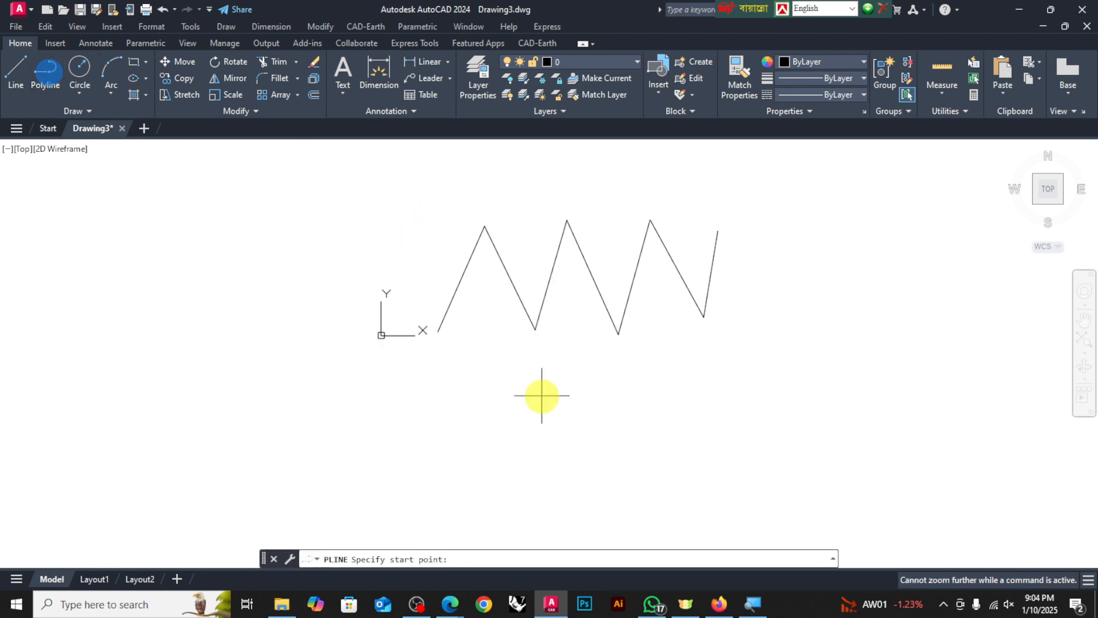
pyautogui.scroll(2, 422, 417)
pyautogui.click(406, 434)
pyautogui.click(452, 319)
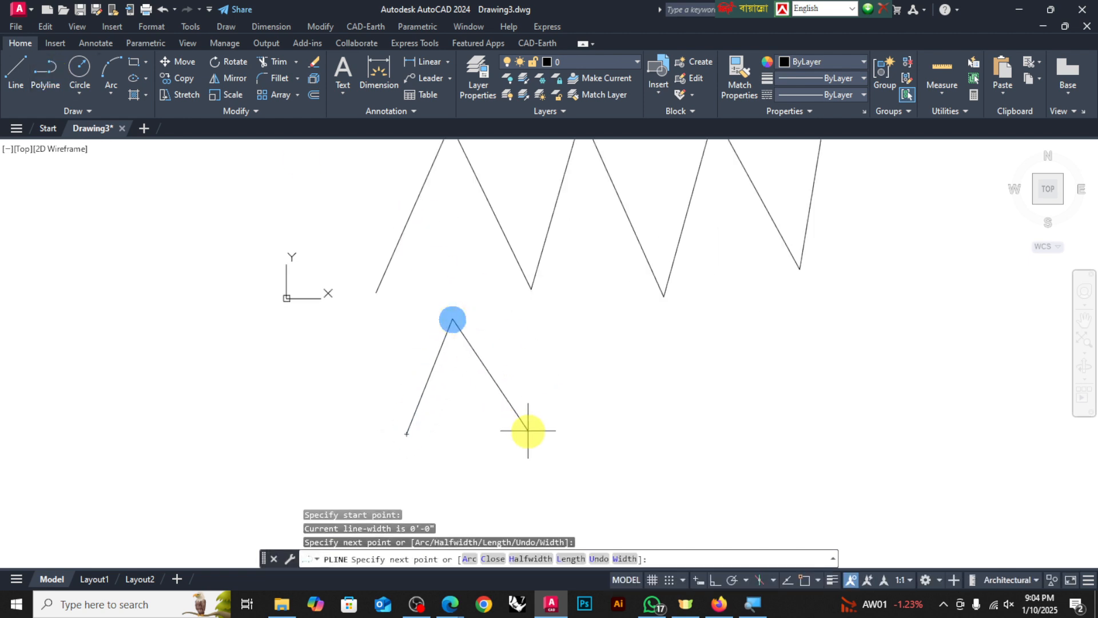
pyautogui.click(529, 431)
pyautogui.click(593, 320)
pyautogui.click(634, 429)
pyautogui.click(727, 313)
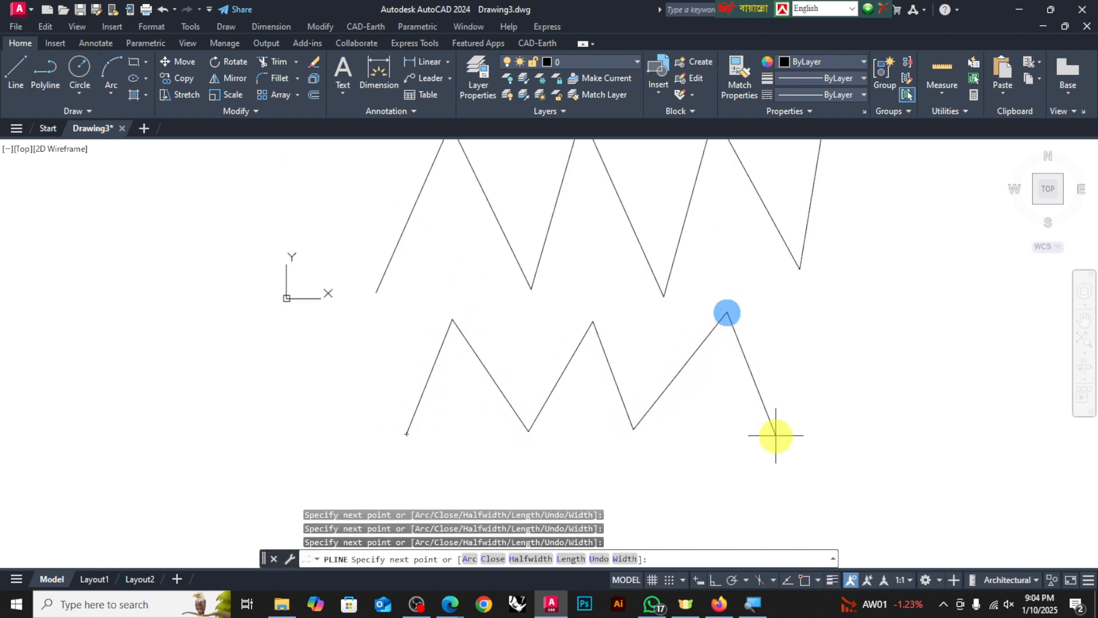
pyautogui.click(779, 443)
pyautogui.click(872, 280)
pyautogui.click(919, 399)
pyautogui.press('Return')
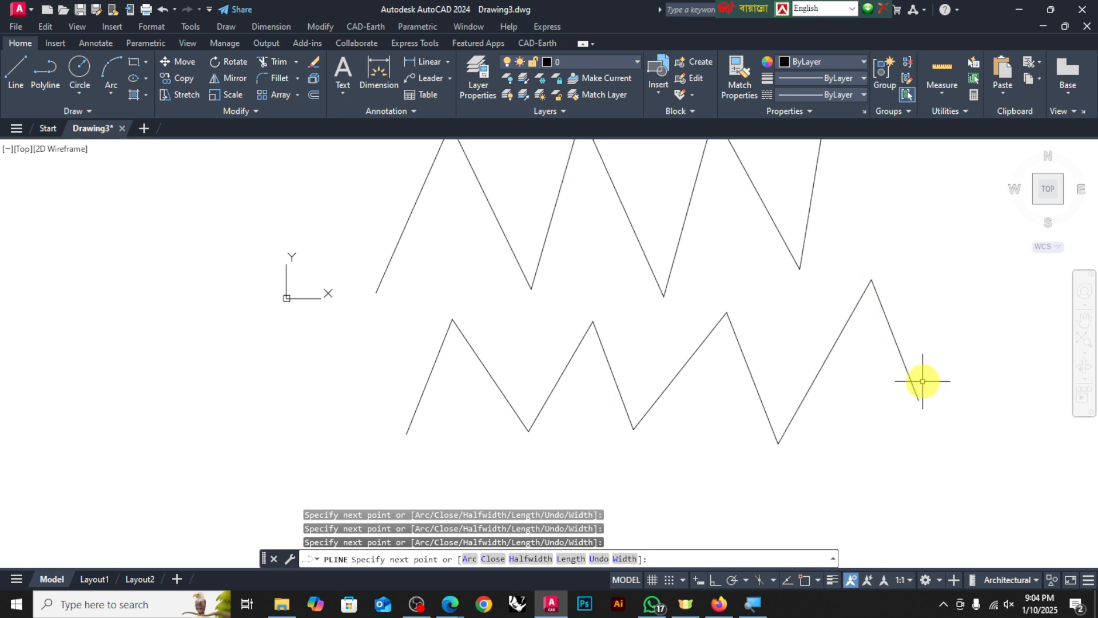
# Select the leftmost segment of the upper line zigzag to check how it selects, and clear the selection
pyautogui.scroll(-2, 590, 311)
pyautogui.scroll(2, 508, 268)
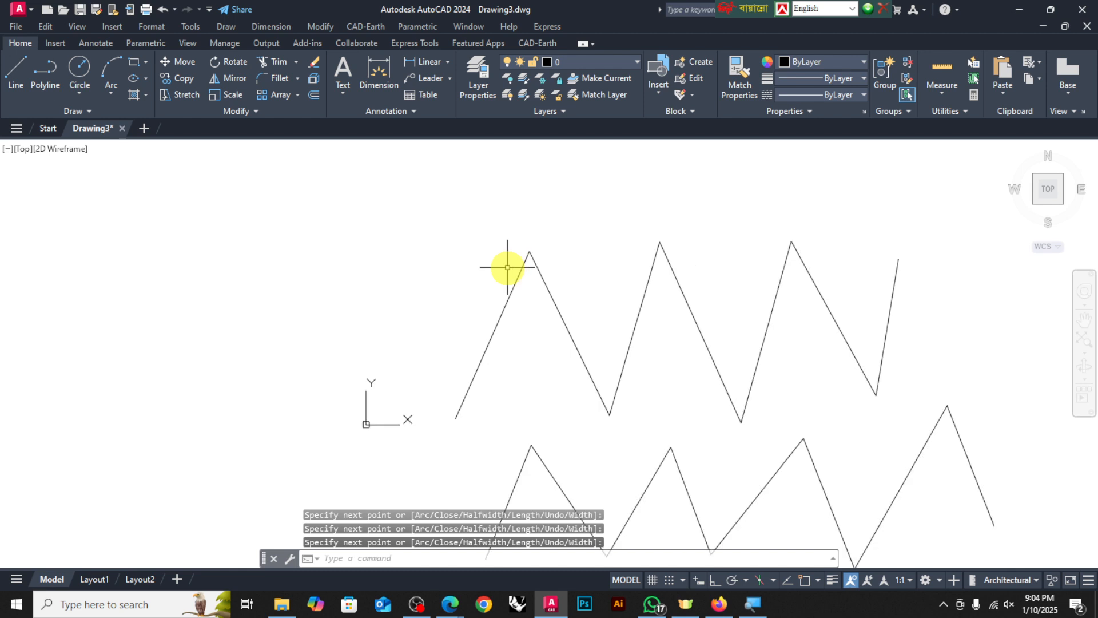
pyautogui.click(510, 296)
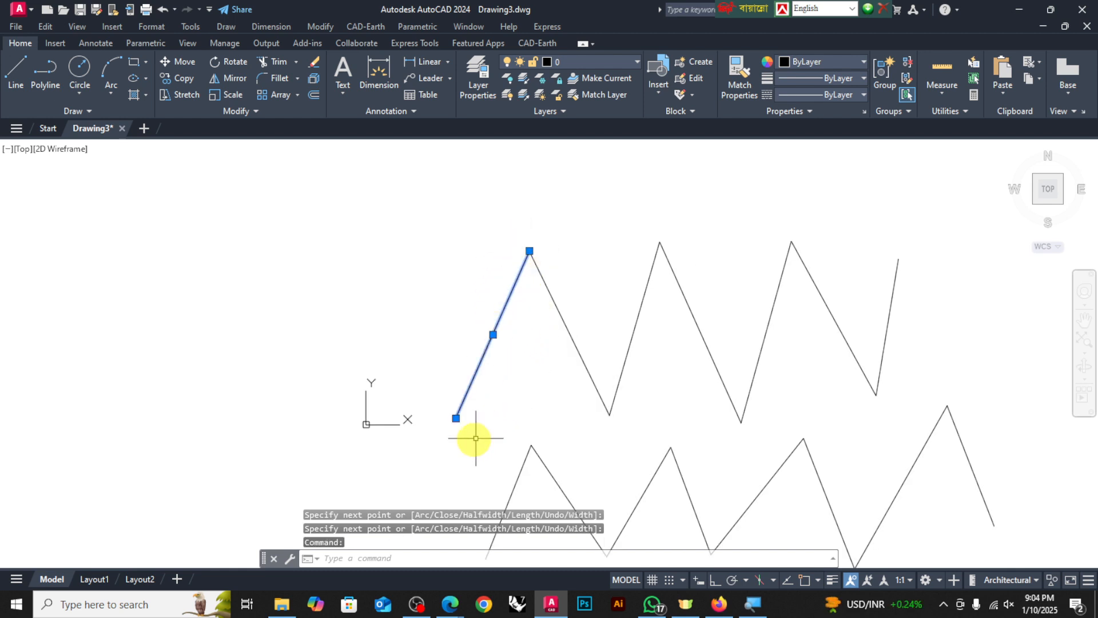
pyautogui.press('Escape')
pyautogui.scroll(-4, 559, 312)
pyautogui.scroll(4, 559, 417)
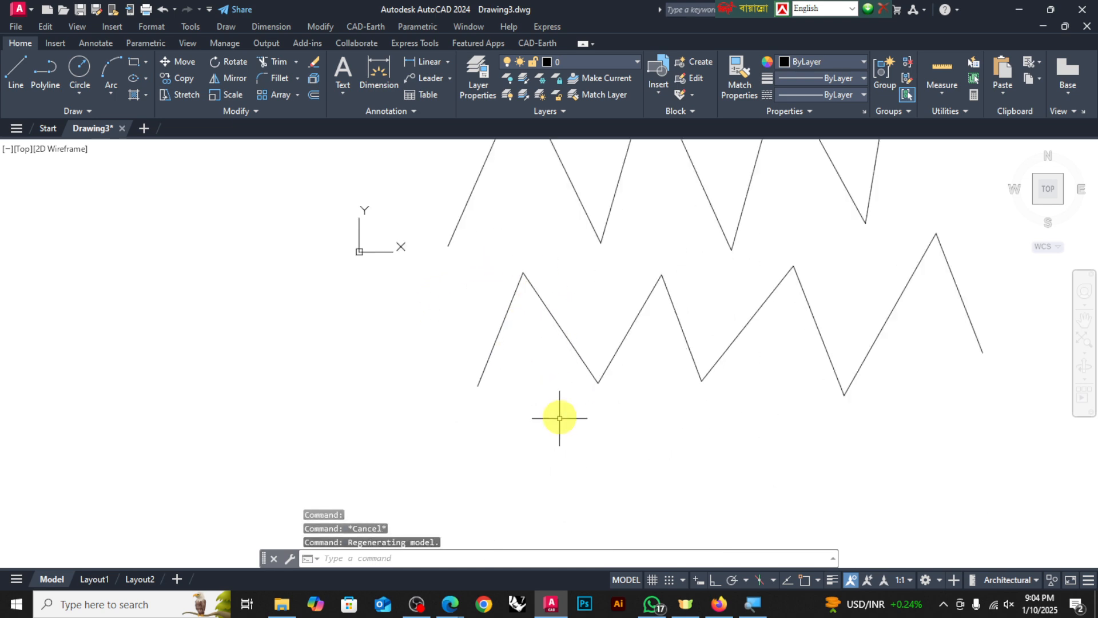
# Select the lower zigzag polyline and the upper zigzag's leftmost line segment in turn to compare their selections, clearing each one
pyautogui.click(554, 317)
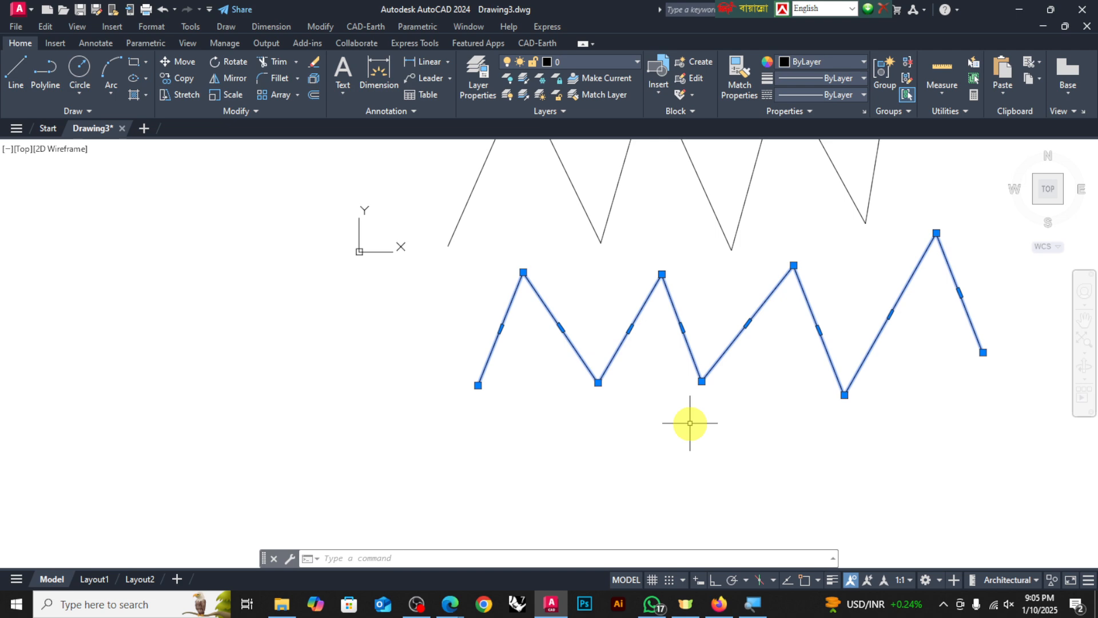
pyautogui.scroll(-2, 544, 380)
pyautogui.scroll(2, 508, 238)
pyautogui.press('Escape')
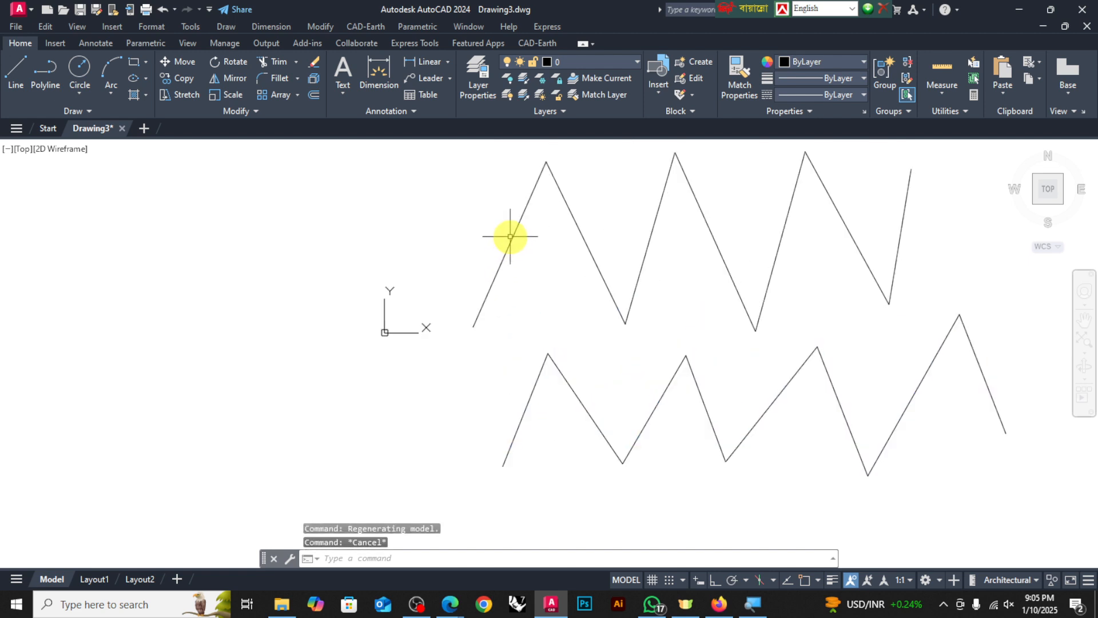
pyautogui.click(511, 236)
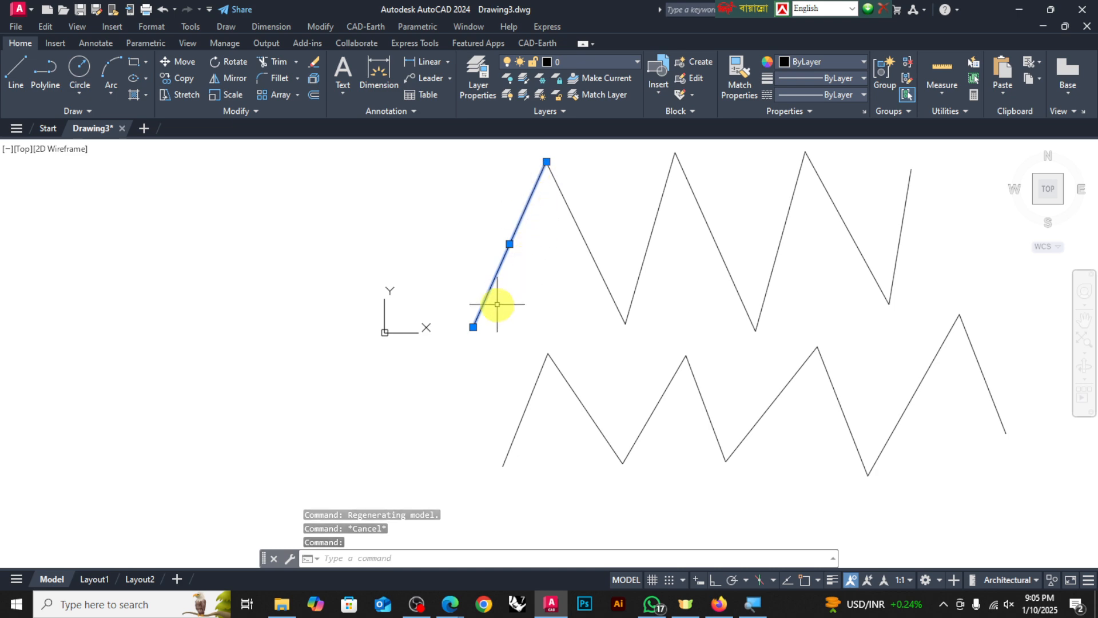
pyautogui.press('Escape')
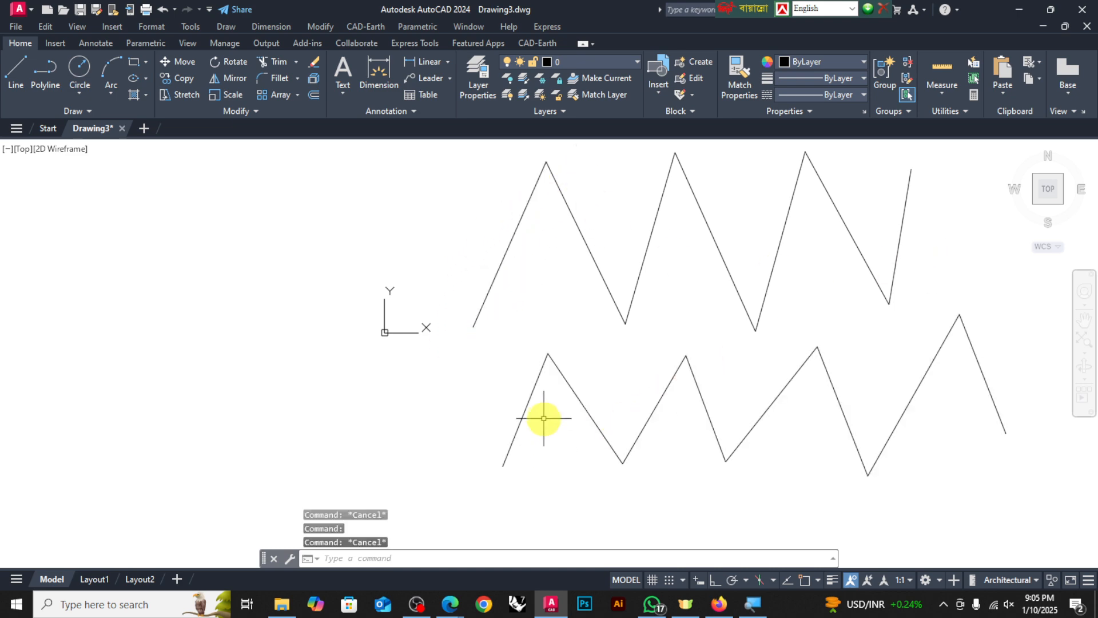
pyautogui.click(529, 395)
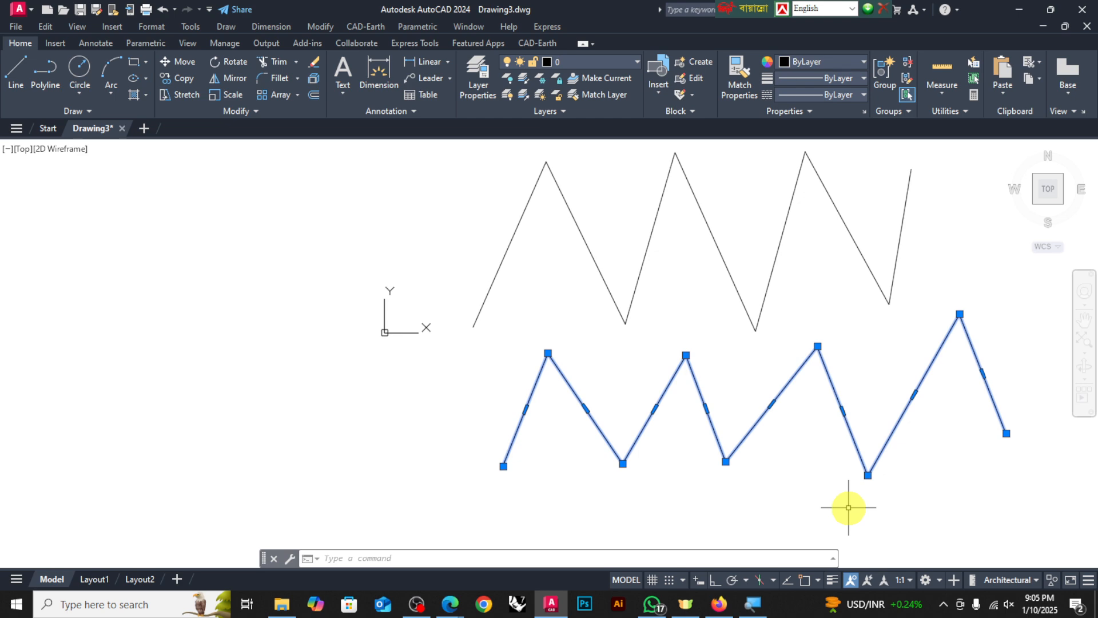
pyautogui.press('Escape')
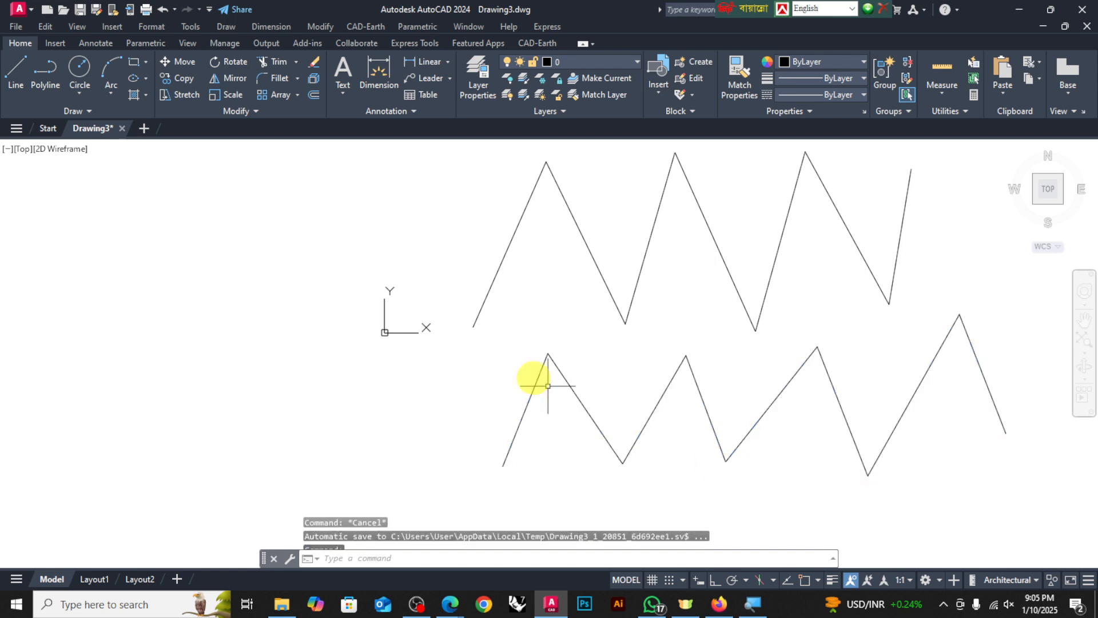
# Draw a four-segment arch-shaped polyline in the empty area to the right of the two zigzags, and end the polyline
pyautogui.scroll(-5, 436, 335)
pyautogui.scroll(3, 319, 294)
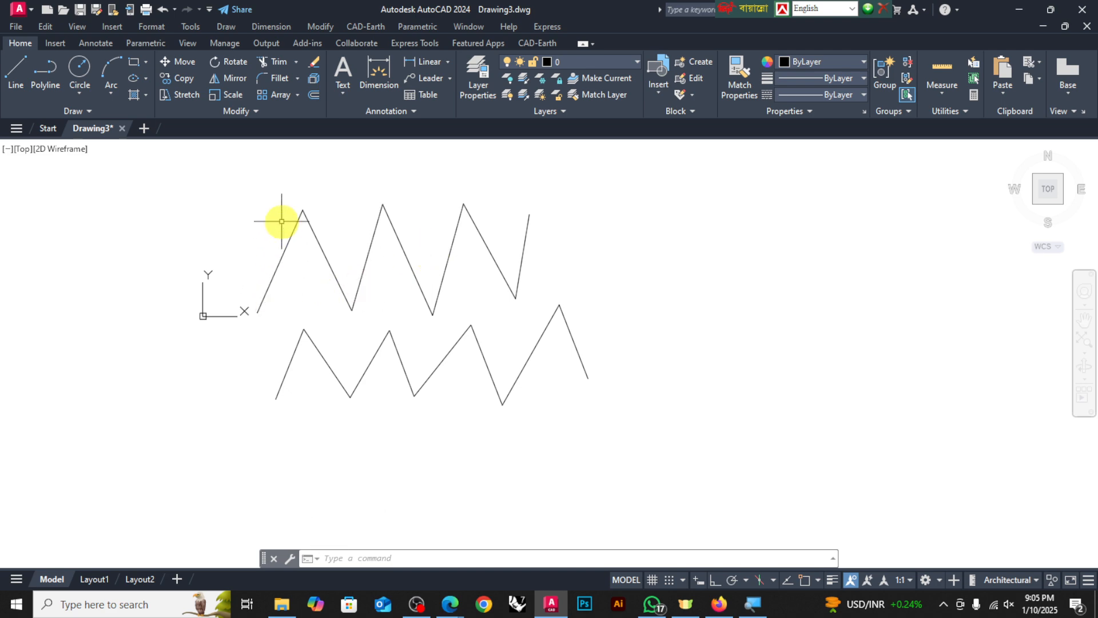
pyautogui.scroll(4, 321, 214)
pyautogui.scroll(-6, 142, 245)
pyautogui.click(40, 70)
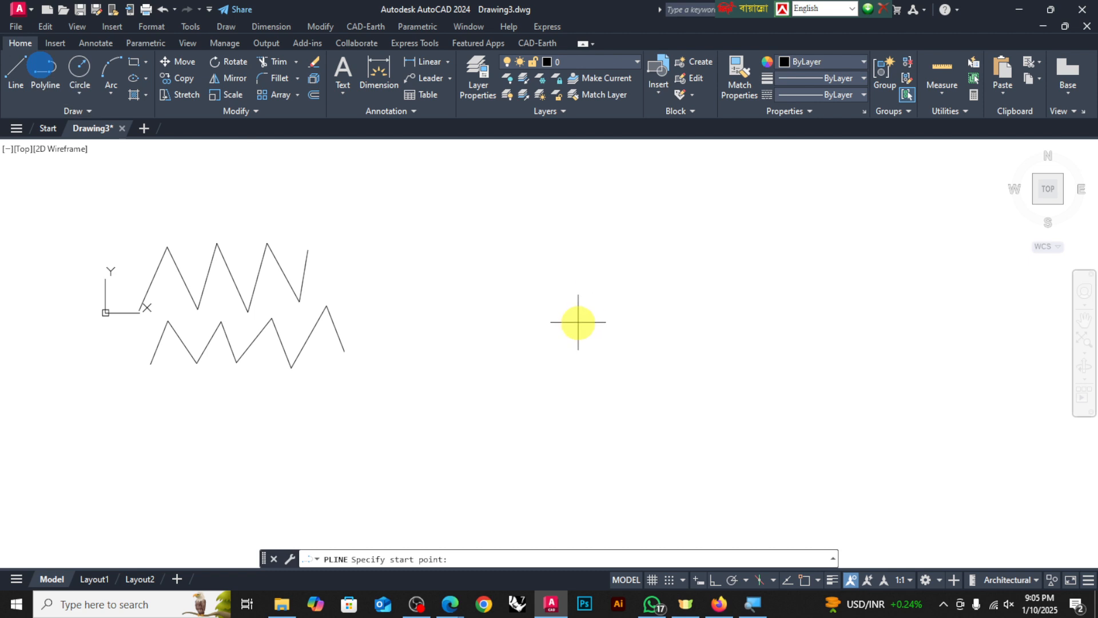
pyautogui.click(497, 365)
pyautogui.click(587, 219)
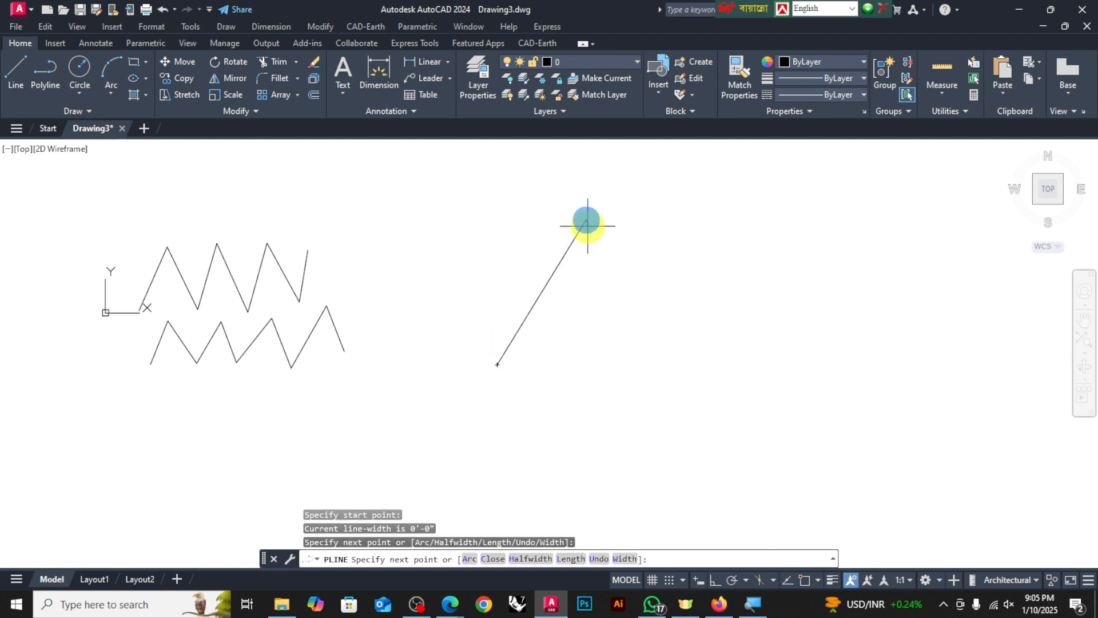
pyautogui.click(706, 200)
pyautogui.click(849, 276)
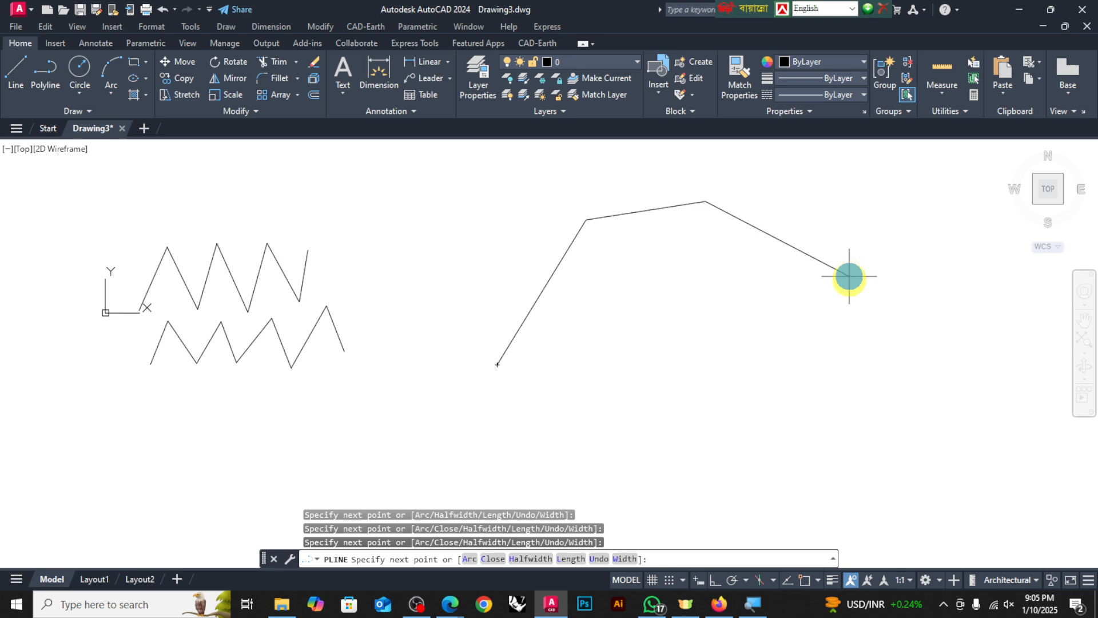
pyautogui.click(815, 426)
pyautogui.press('Return')
# Select the arch-shaped polyline several times by its first segment to examine how it selects, clearing each selection
pyautogui.click(559, 262)
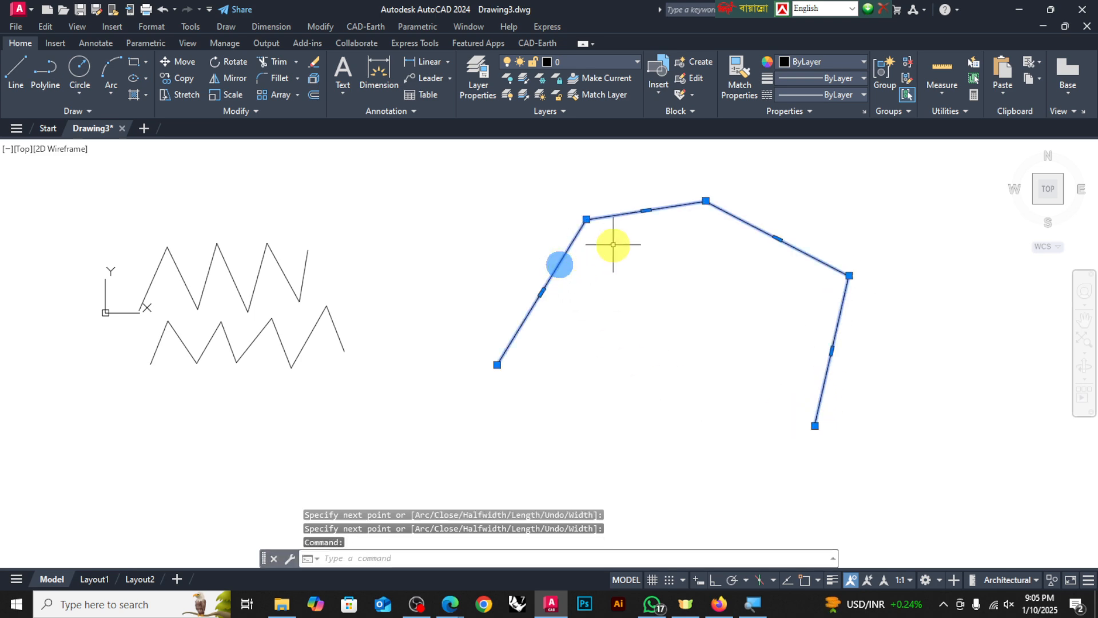
pyautogui.press('Escape')
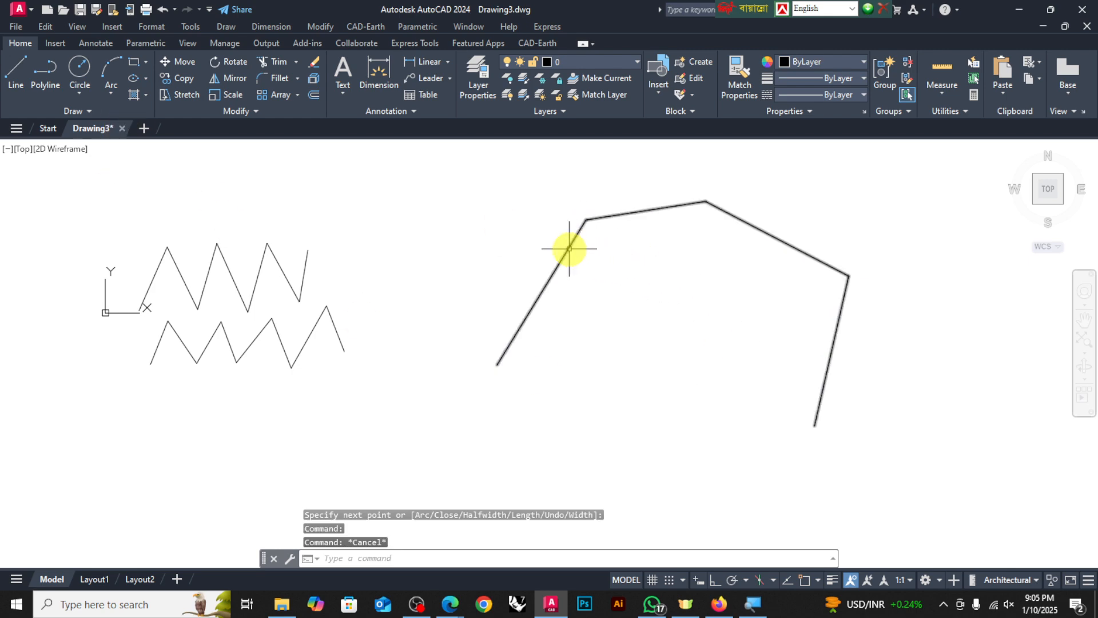
pyautogui.click(570, 248)
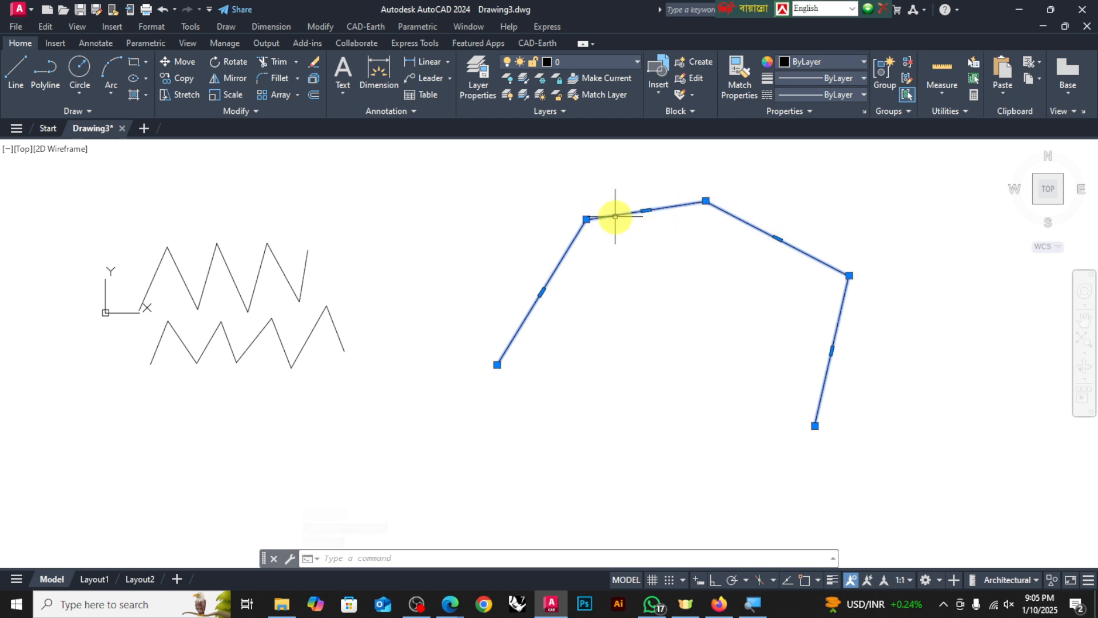
pyautogui.press('Escape')
pyautogui.click(570, 243)
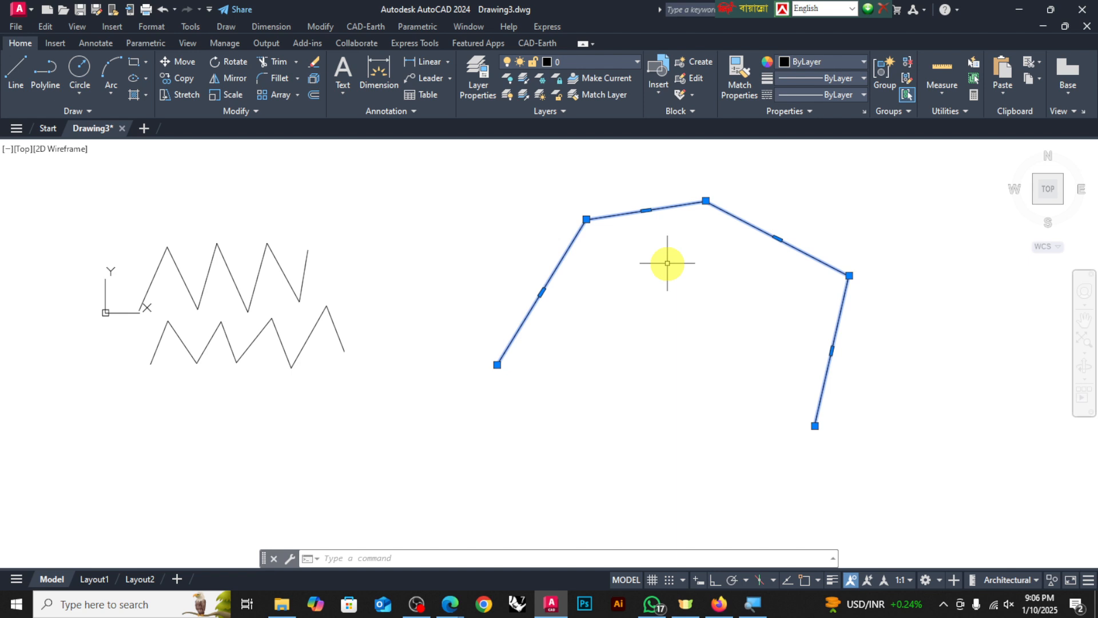
pyautogui.press('Escape')
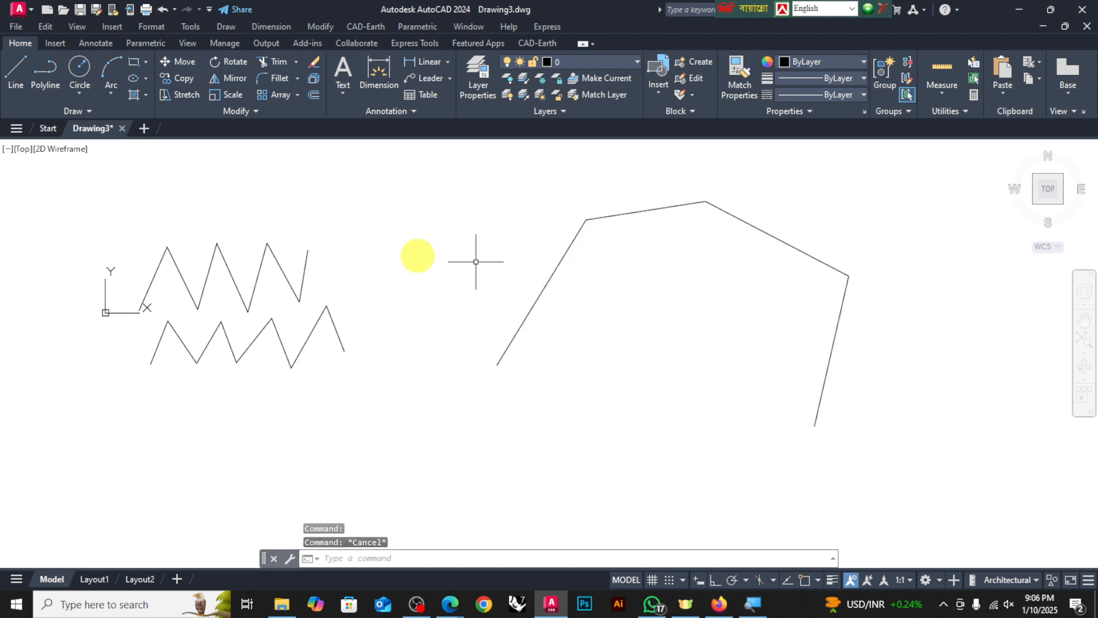
# Draw a five-segment polyline starting below the arch's left end and running right, check it by selecting it, and clear the selection
pyautogui.click(47, 70)
pyautogui.click(502, 412)
pyautogui.click(610, 330)
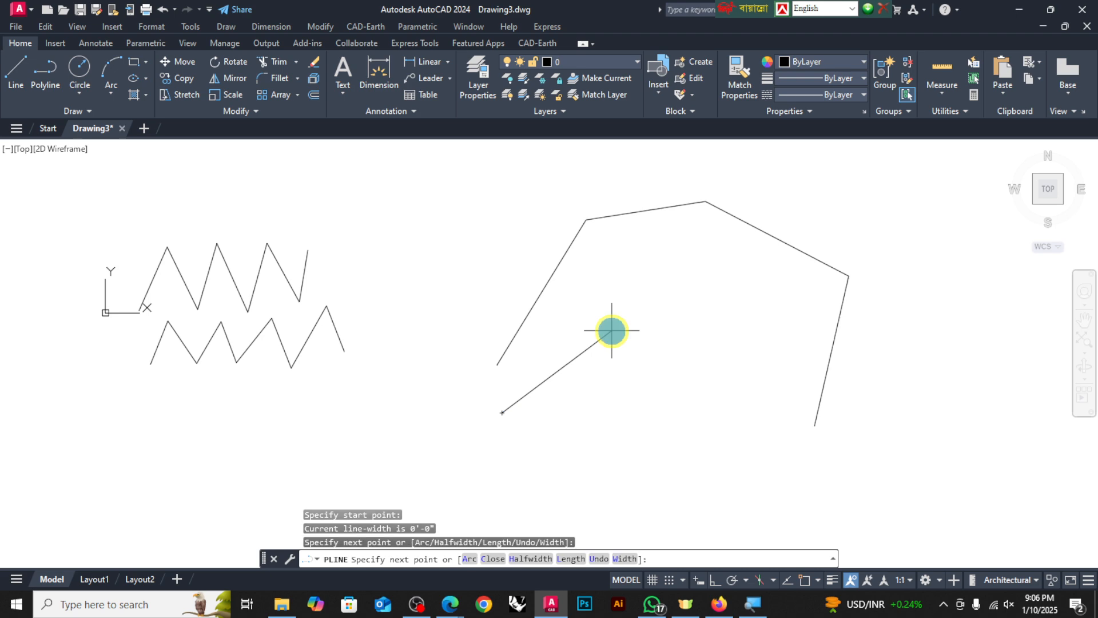
pyautogui.click(701, 361)
pyautogui.click(726, 428)
pyautogui.click(829, 452)
pyautogui.click(921, 422)
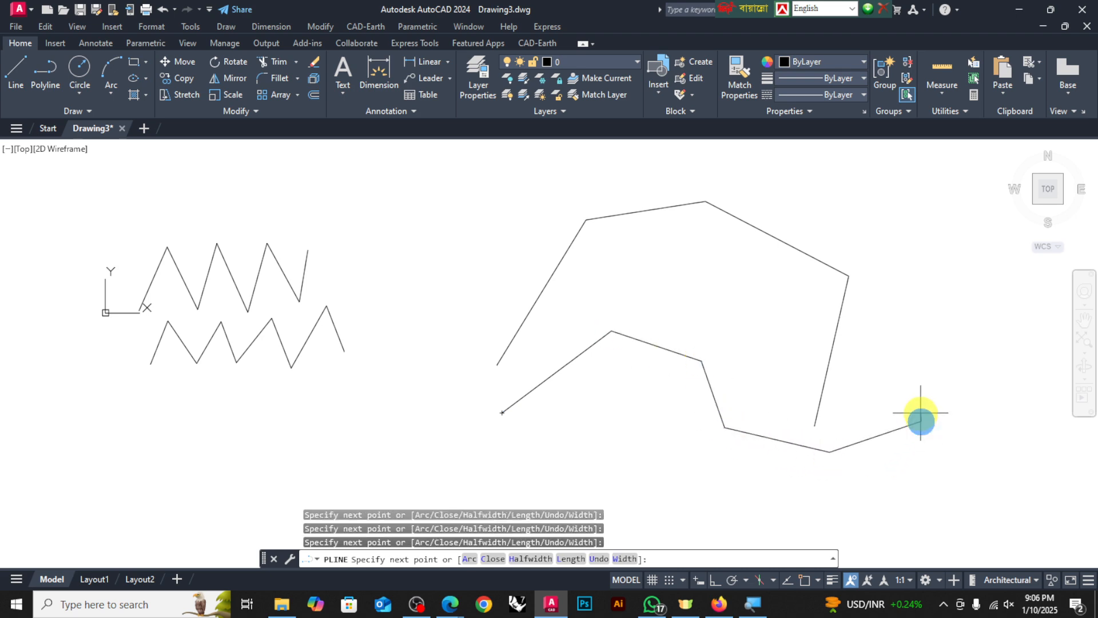
pyautogui.press('Return')
pyautogui.click(869, 434)
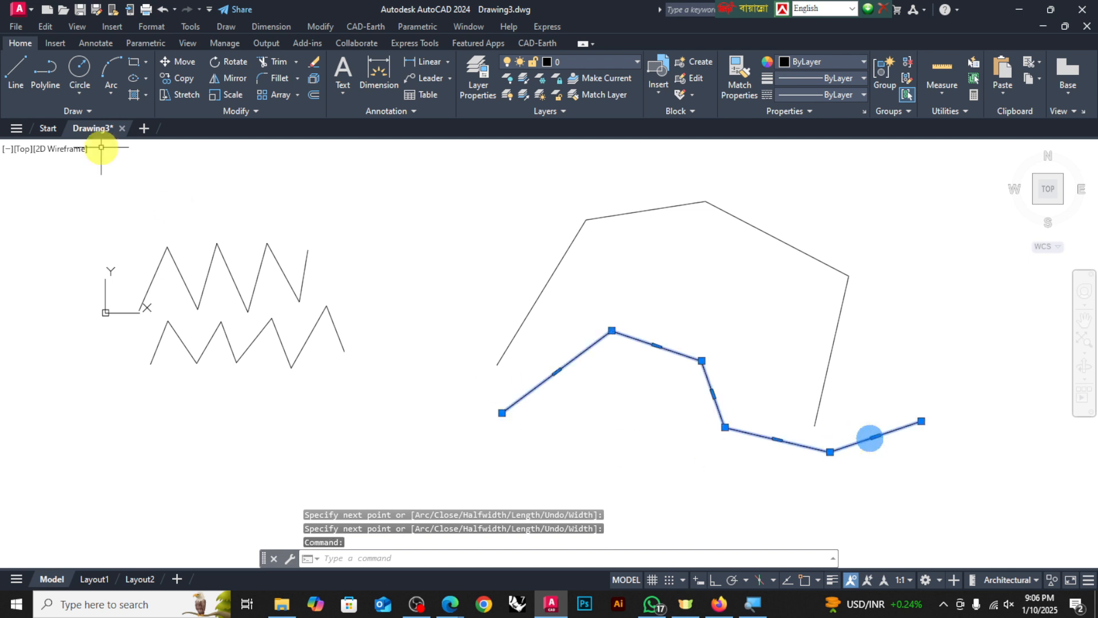
pyautogui.press('Escape')
# Draw two connected segments with the Line command above and left of the arch-shaped polyline, and end the command
pyautogui.click(21, 68)
pyautogui.click(406, 250)
pyautogui.click(469, 165)
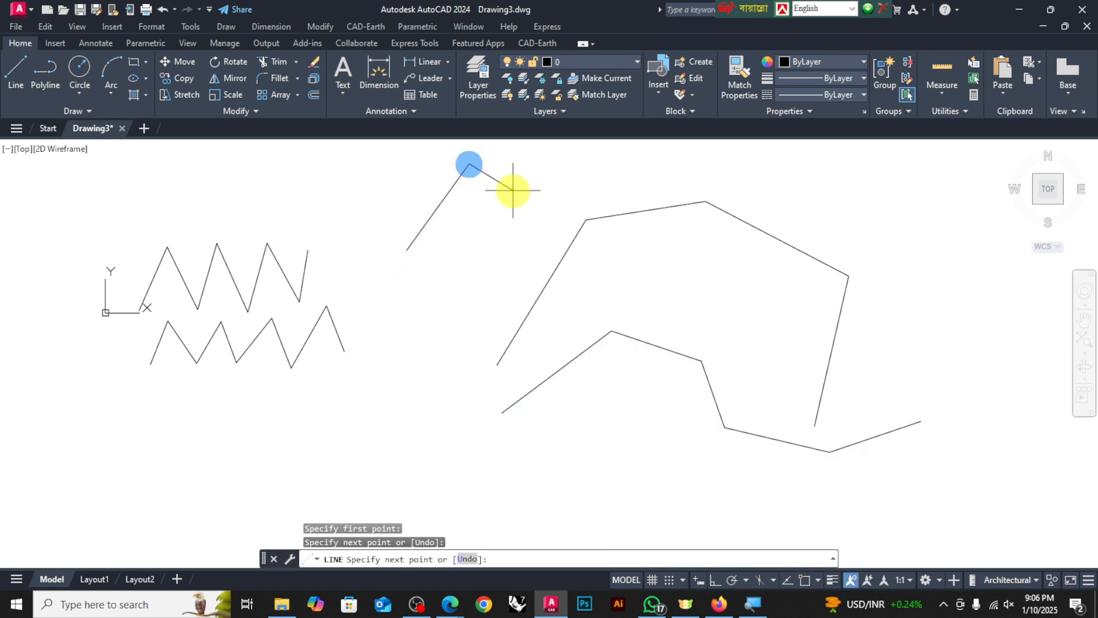
pyautogui.click(512, 190)
pyautogui.press('Return')
# Erase the two connected line segments and the two polylines to the right of the zigzags
pyautogui.click(487, 172)
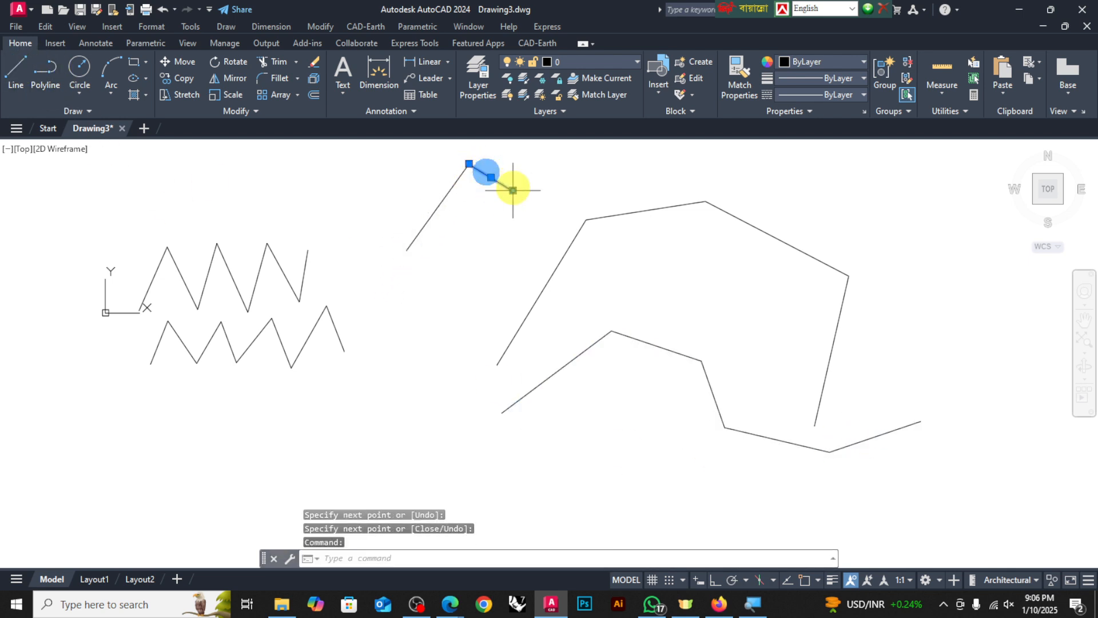
pyautogui.click(441, 204)
pyautogui.press('Delete')
pyautogui.click(836, 214)
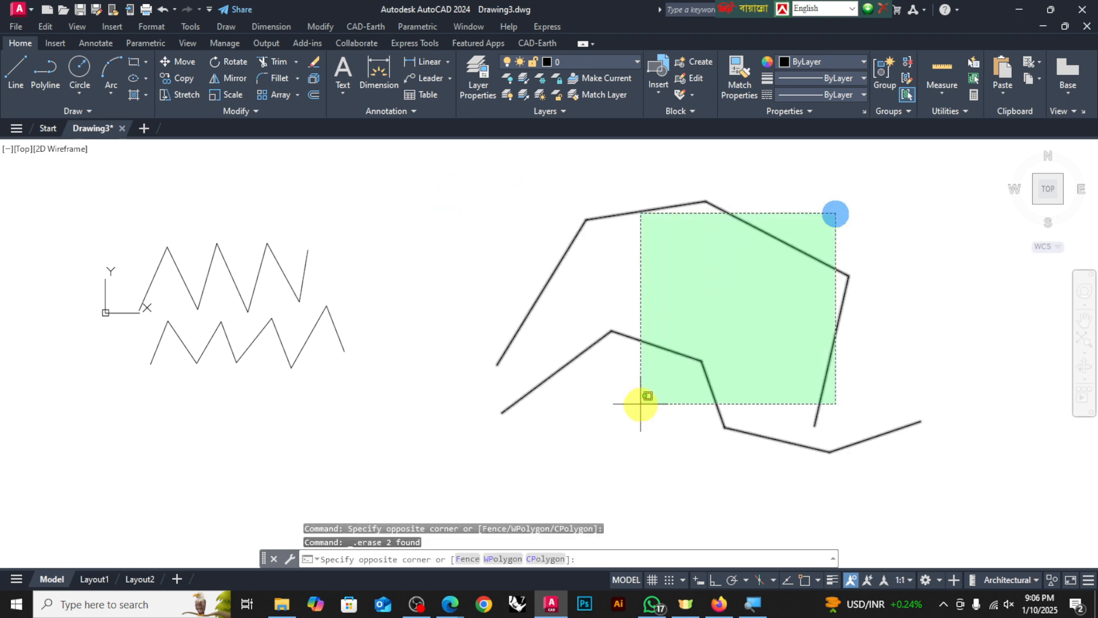
pyautogui.click(641, 404)
pyautogui.press('Delete')
# Draw a five-segment chain with the Line command to the right of the zigzags, and select its last segment to check it
pyautogui.click(15, 72)
pyautogui.click(449, 270)
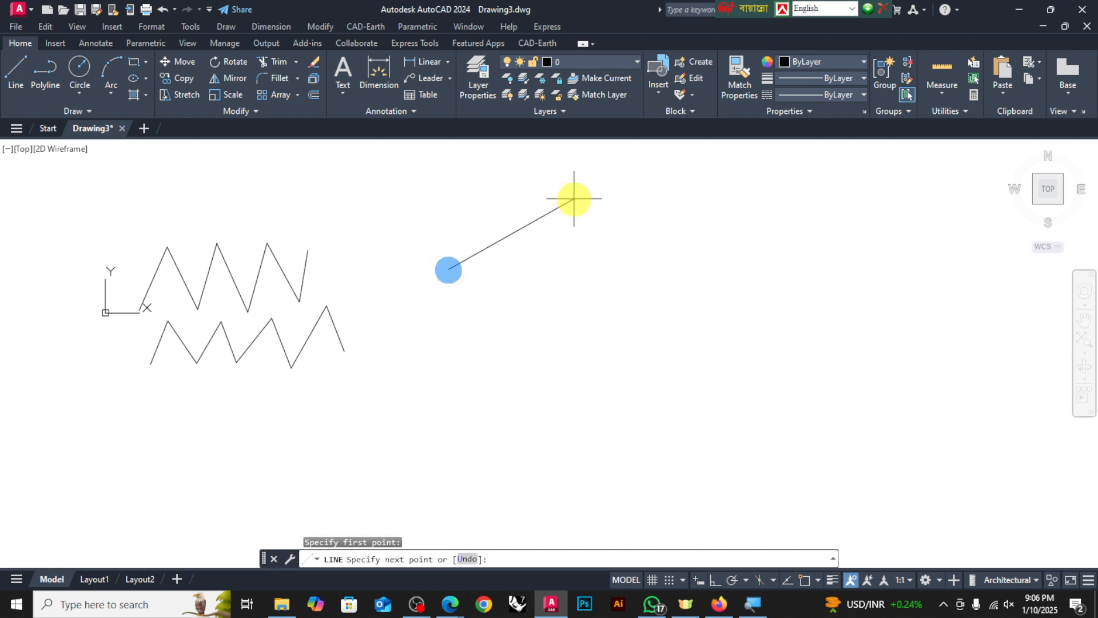
pyautogui.click(575, 198)
pyautogui.click(825, 248)
pyautogui.click(881, 335)
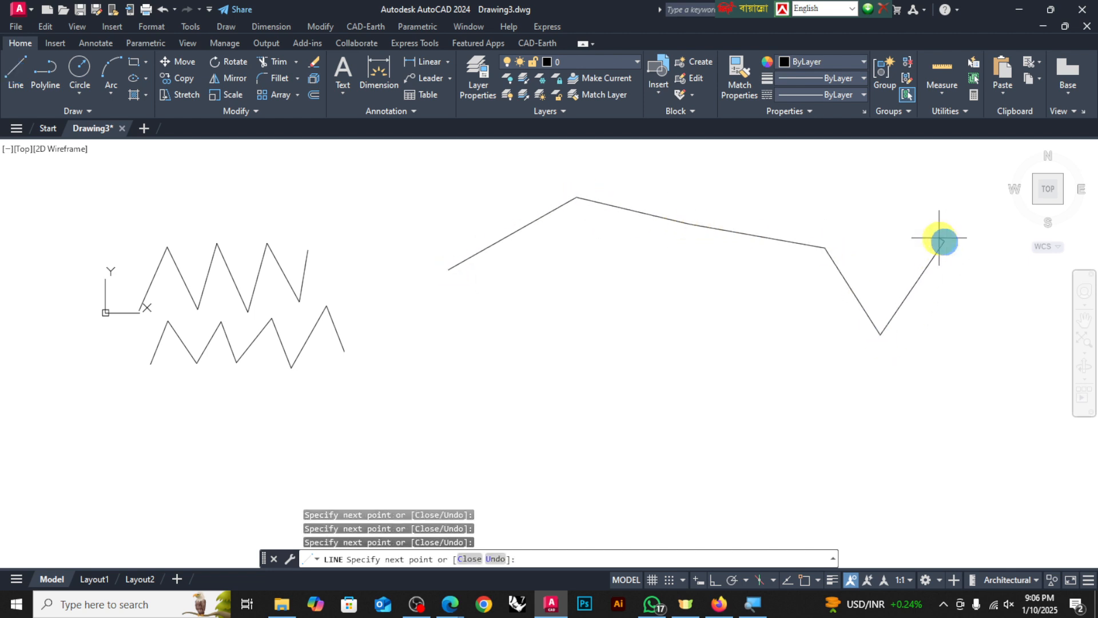
pyautogui.click(944, 241)
pyautogui.press('Return')
pyautogui.click(924, 271)
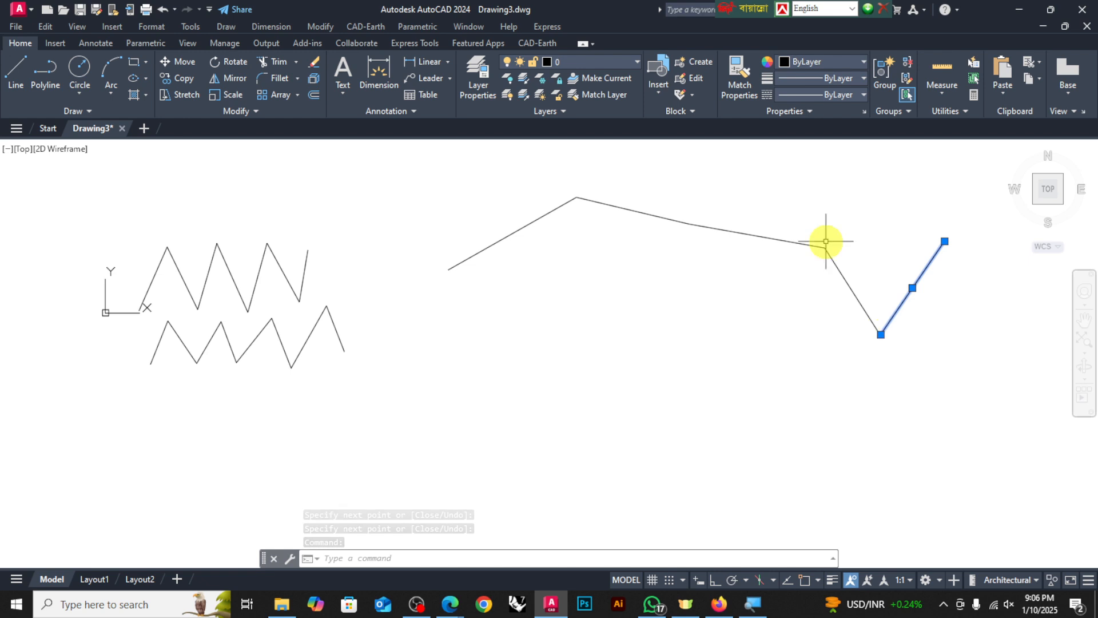
# Draw a seven-segment polyline below the new line chain, check it by selecting it, and clear the selection
pyautogui.click(45, 73)
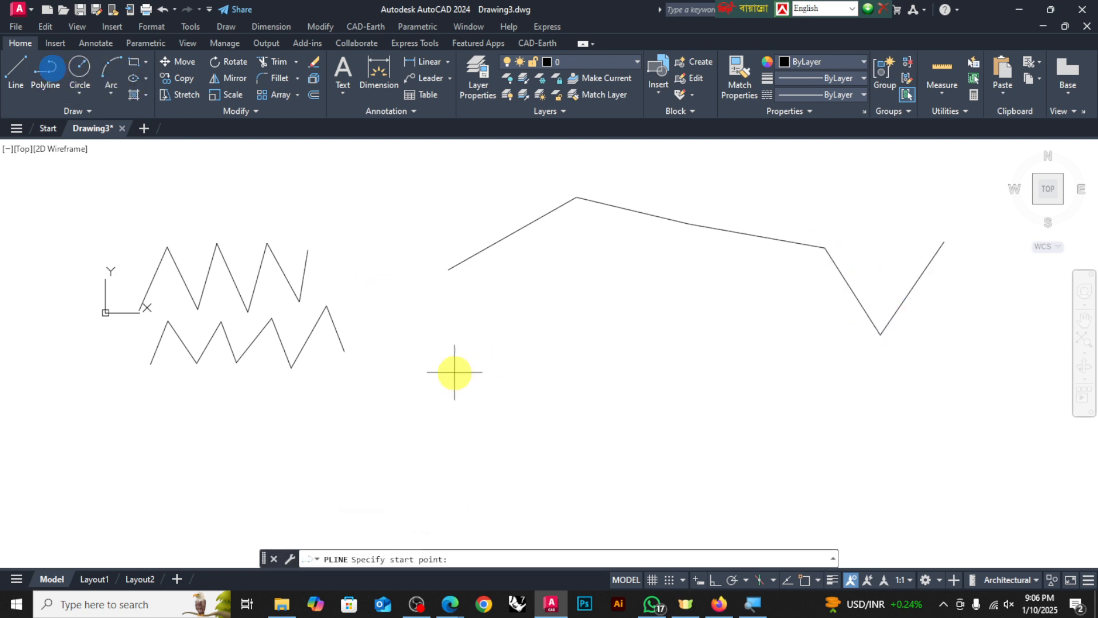
pyautogui.click(445, 388)
pyautogui.click(591, 293)
pyautogui.click(717, 436)
pyautogui.click(774, 313)
pyautogui.click(844, 415)
pyautogui.click(910, 429)
pyautogui.click(989, 350)
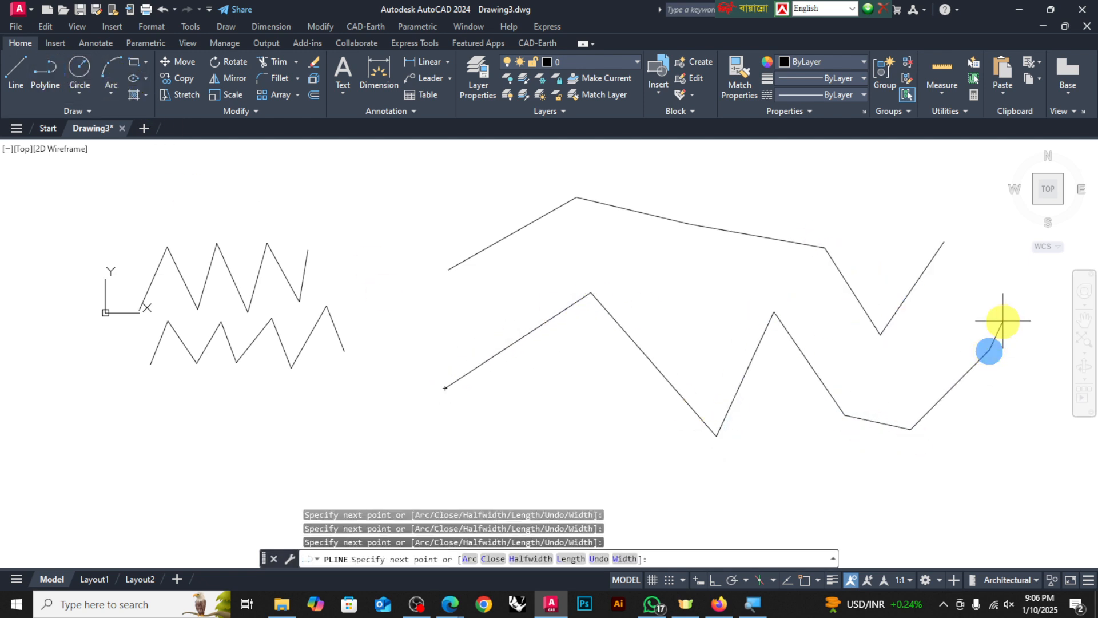
pyautogui.click(1015, 295)
pyautogui.press('Return')
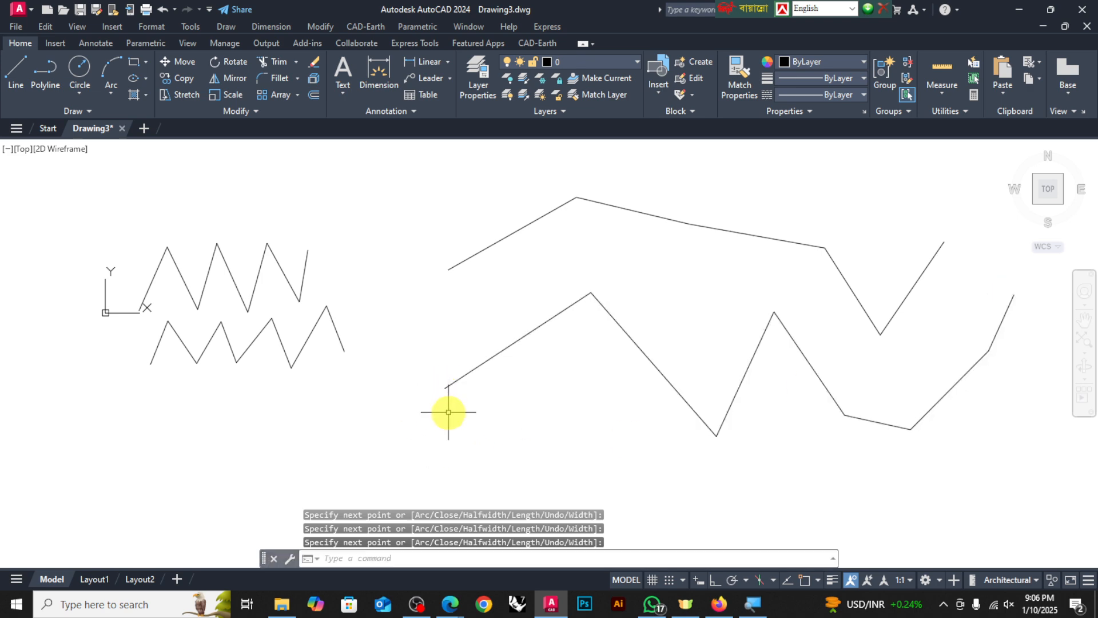
pyautogui.click(479, 368)
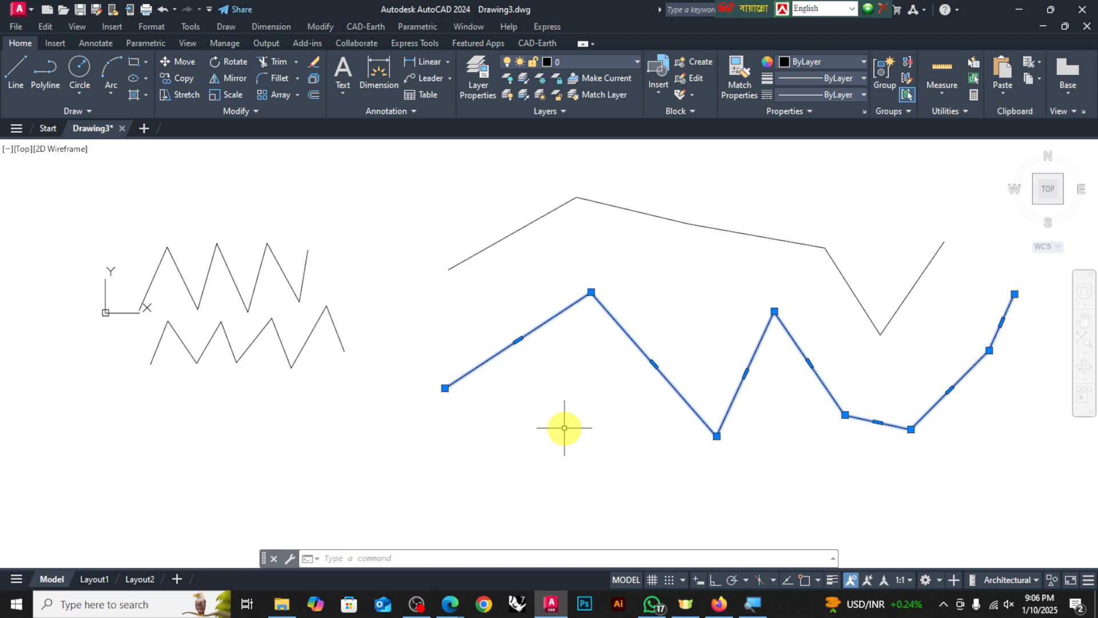
pyautogui.press('Escape')
# Select all the zigzags, the line chain and the polyline with a crossing window and erase them
pyautogui.scroll(-4, 535, 238)
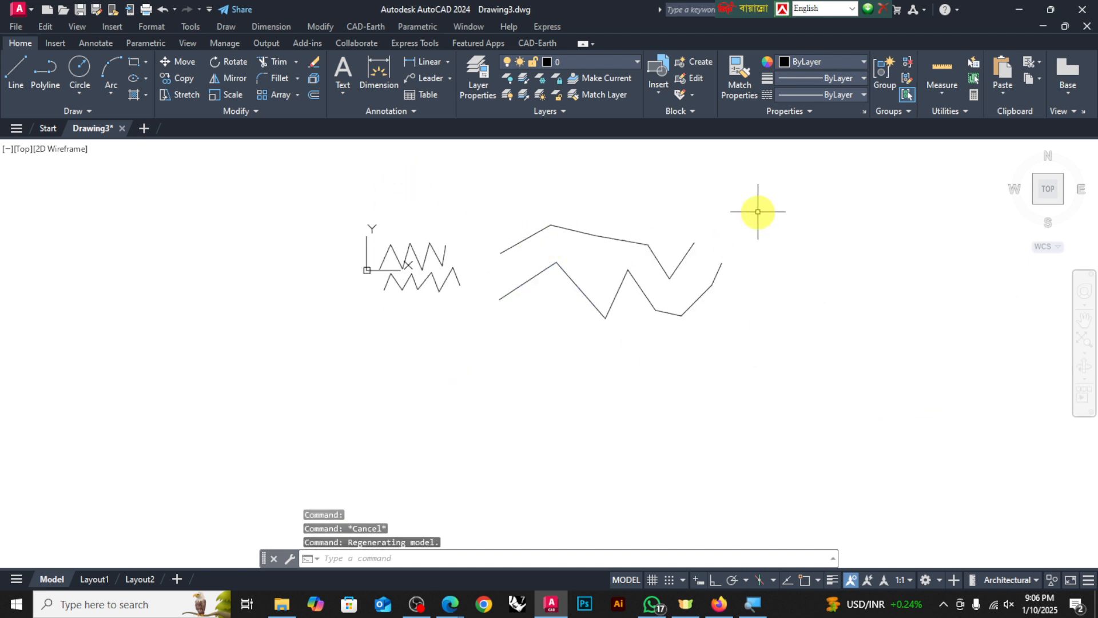
pyautogui.click(768, 196)
pyautogui.click(273, 397)
pyautogui.press('Delete')
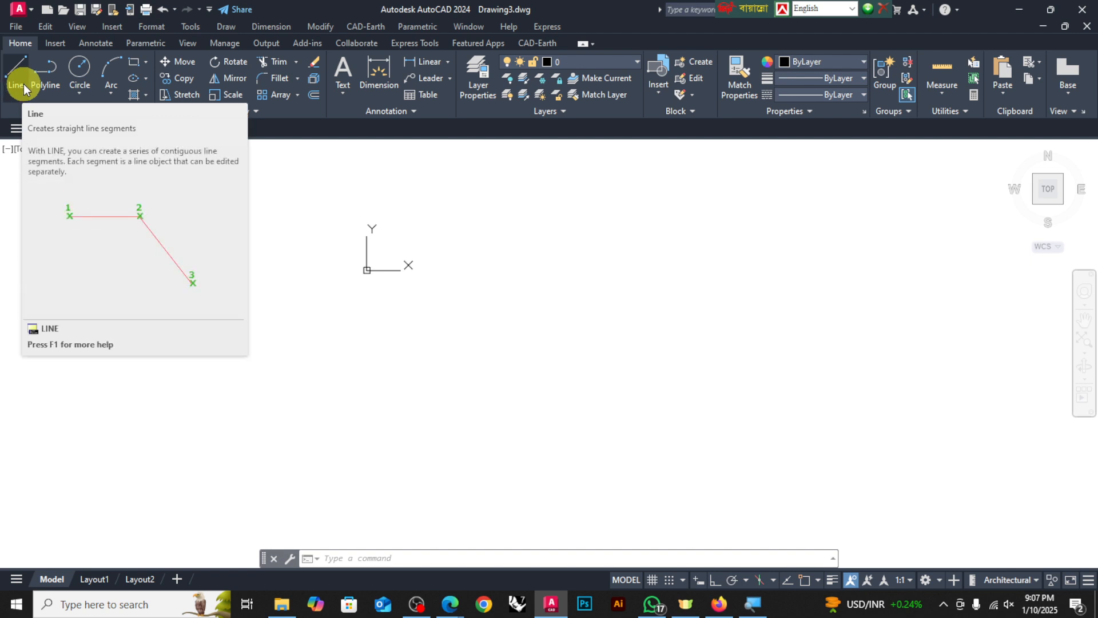
# Draw an eleven-segment polyline zigzagging right from beside the UCS icon and crossing back left over itself, then check its selection and clear it
pyautogui.click(46, 68)
pyautogui.click(454, 349)
pyautogui.click(484, 238)
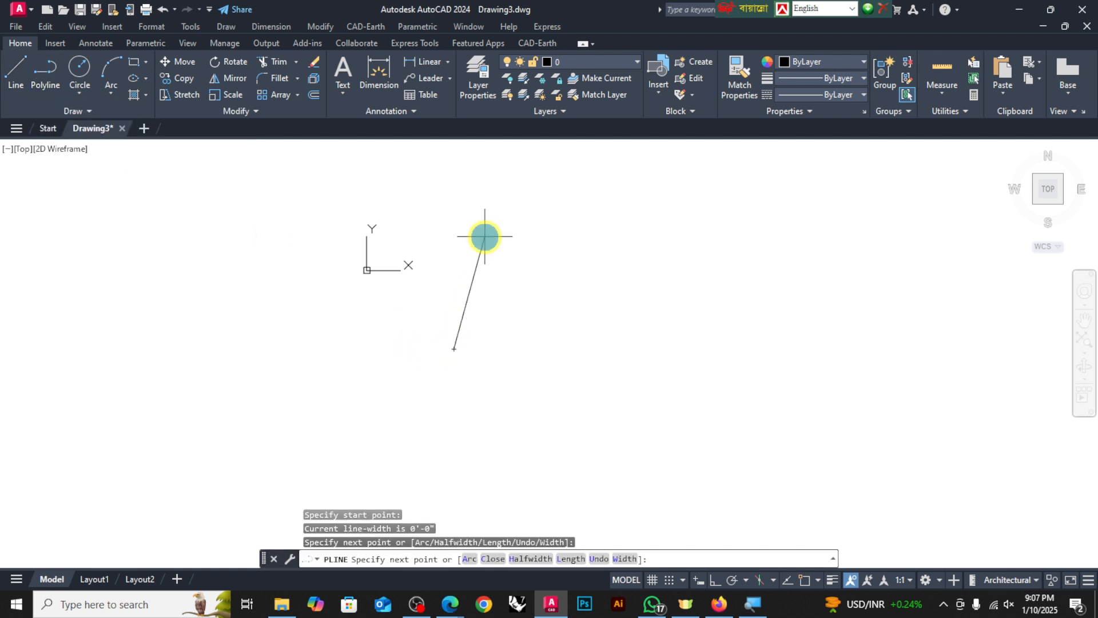
pyautogui.click(594, 362)
pyautogui.click(622, 190)
pyautogui.click(740, 380)
pyautogui.click(807, 193)
pyautogui.click(912, 377)
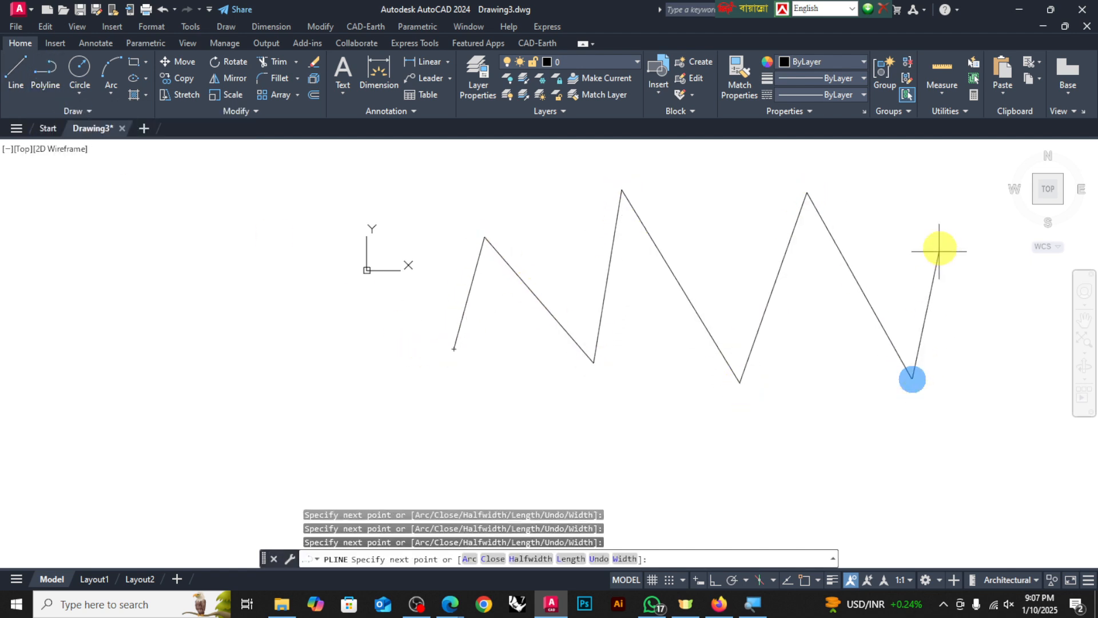
pyautogui.click(941, 239)
pyautogui.click(656, 350)
pyautogui.click(552, 255)
pyautogui.click(493, 337)
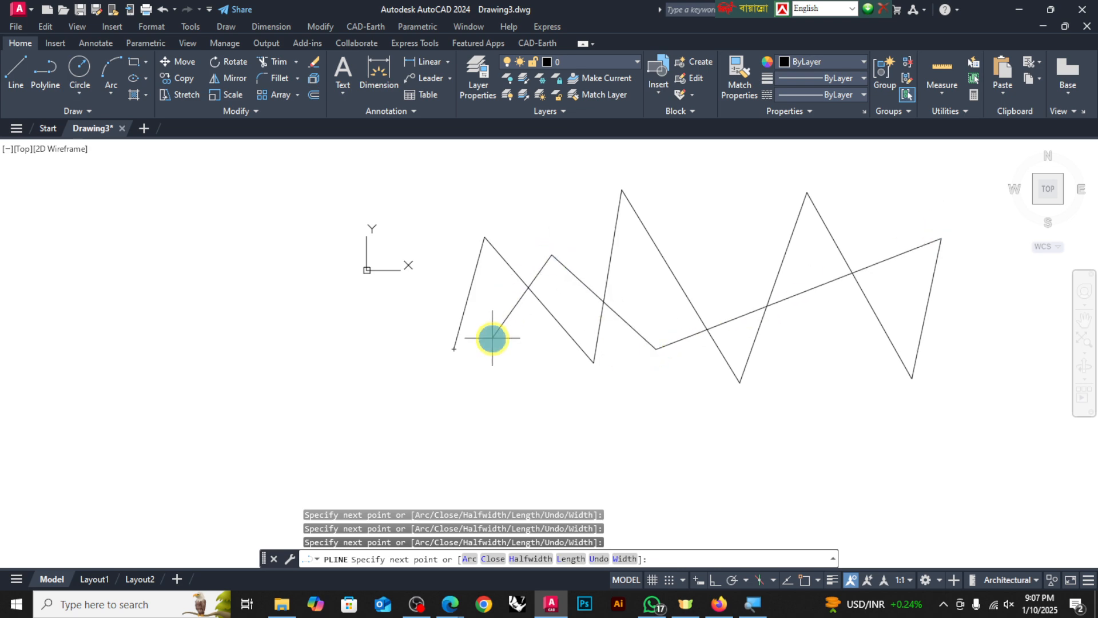
pyautogui.click(442, 289)
pyautogui.press('Return')
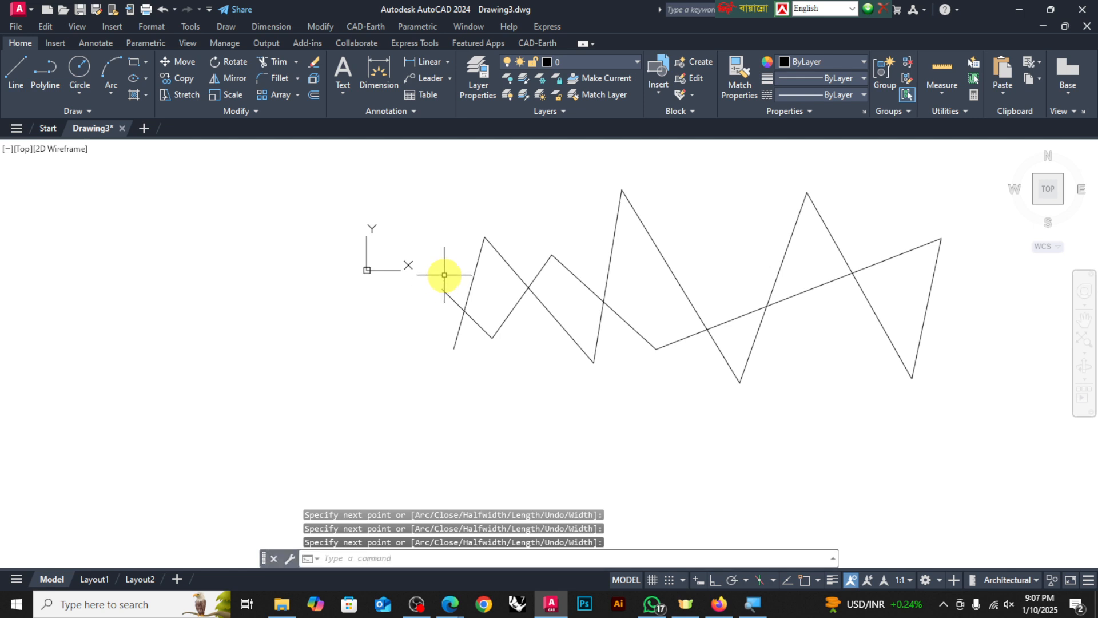
pyautogui.click(472, 270)
pyautogui.press('Escape')
# Select the overlapping zigzag polyline beside the UCS icon with a crossing window and erase it
pyautogui.scroll(-6, 467, 294)
pyautogui.click(679, 262)
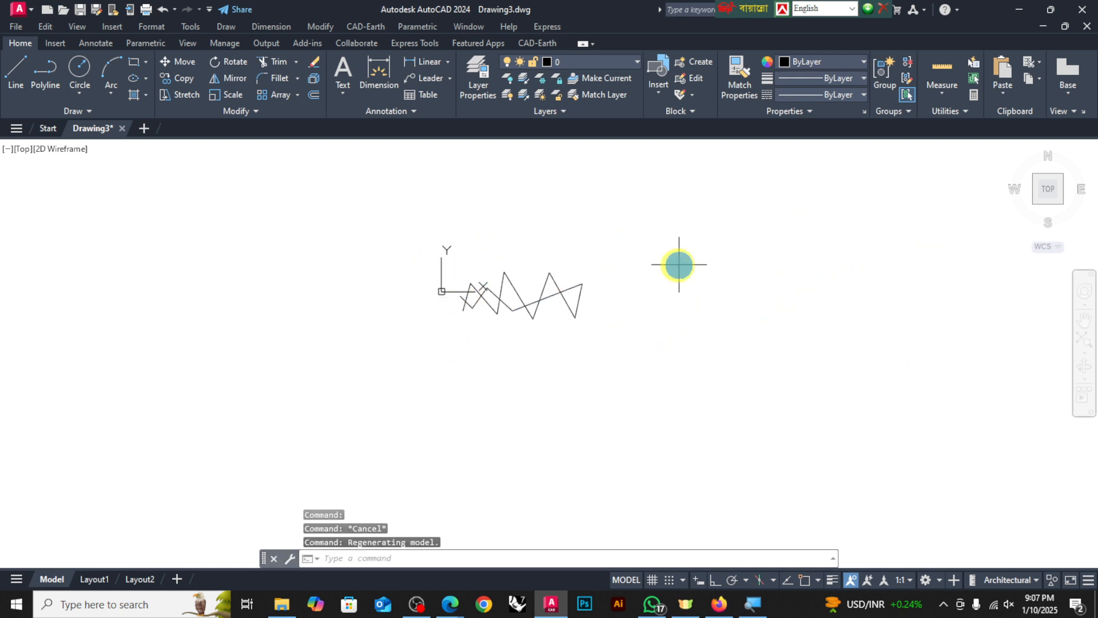
pyautogui.click(424, 349)
pyautogui.press('Delete')
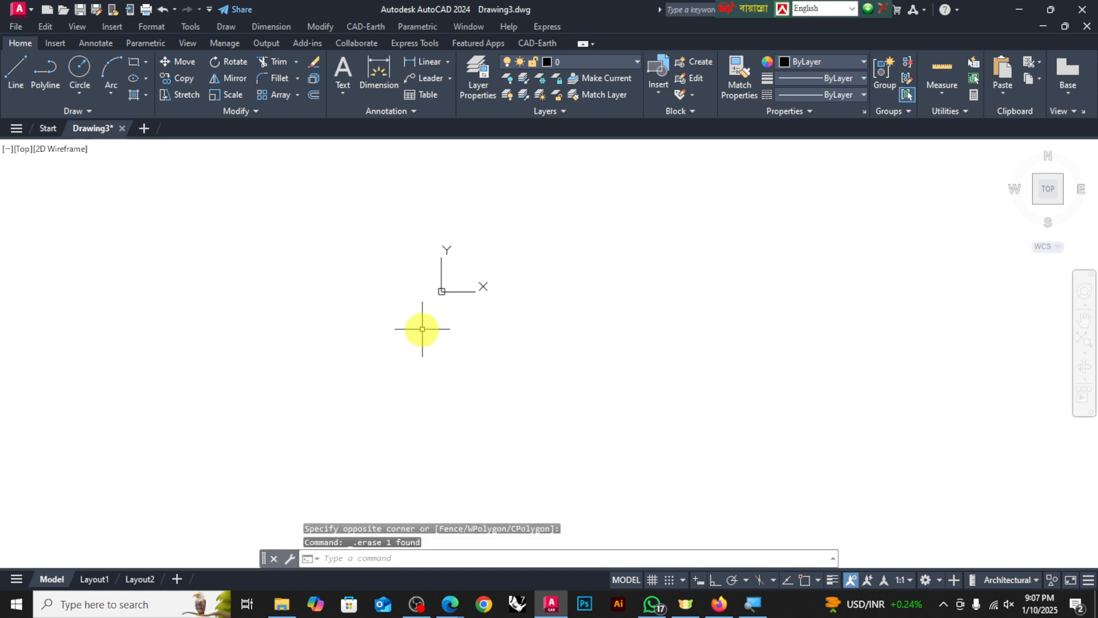
# Draw an eleven-segment polyline clockwise around the UCS icon as a large irregular outline, leaving a gap before its start point
pyautogui.click(45, 69)
pyautogui.click(579, 265)
pyautogui.click(708, 254)
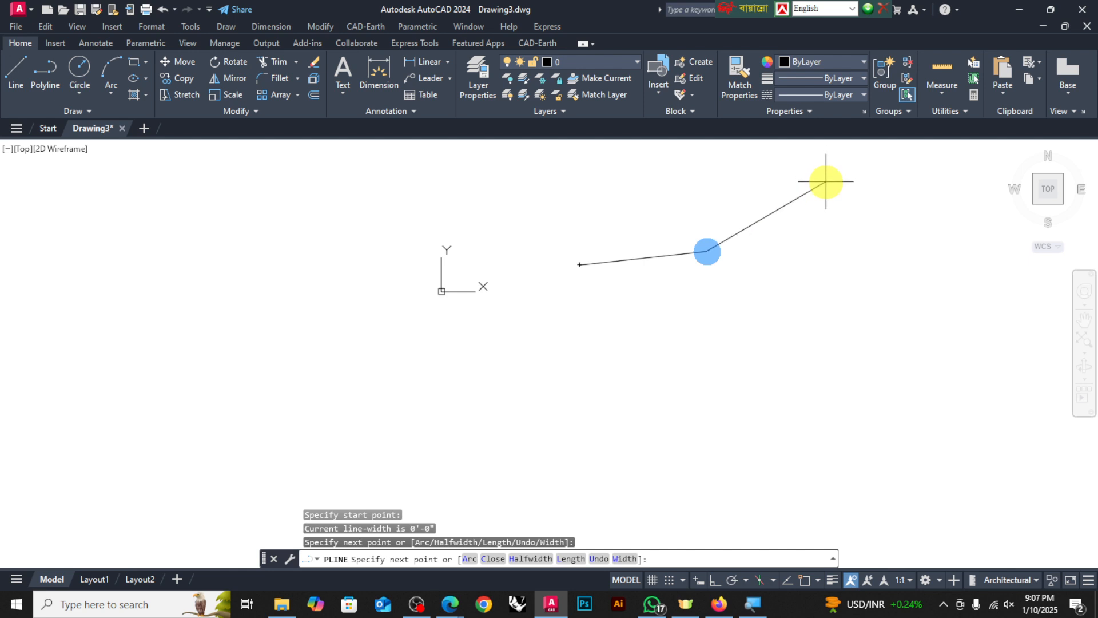
pyautogui.click(868, 235)
pyautogui.click(937, 380)
pyautogui.click(855, 523)
pyautogui.click(768, 422)
pyautogui.click(689, 394)
pyautogui.click(551, 438)
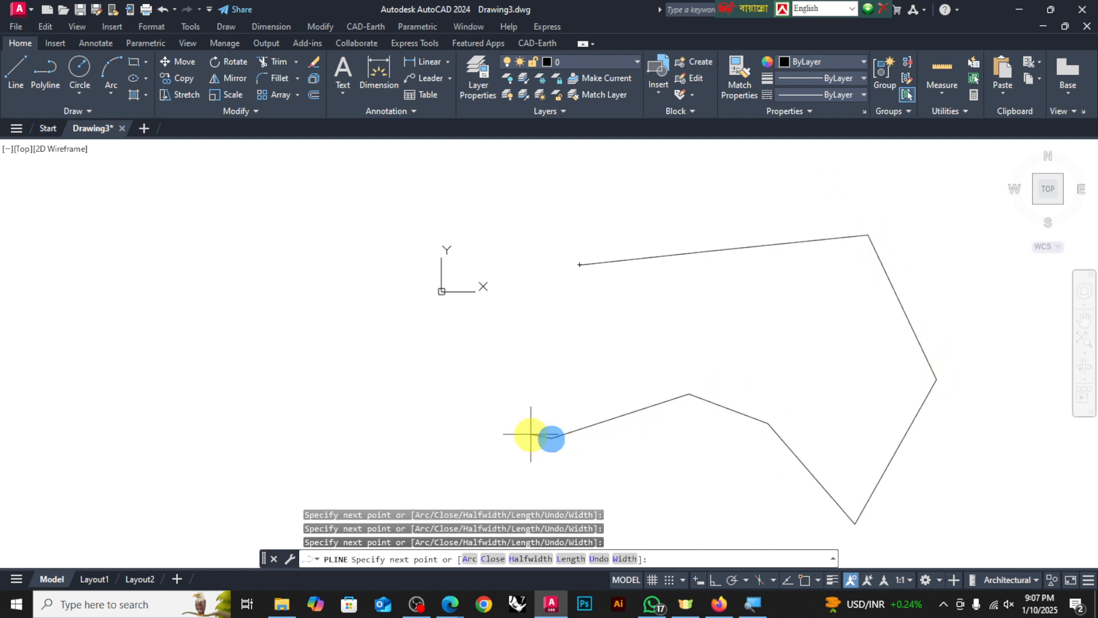
pyautogui.click(315, 400)
pyautogui.click(311, 201)
pyautogui.click(446, 160)
pyautogui.click(527, 218)
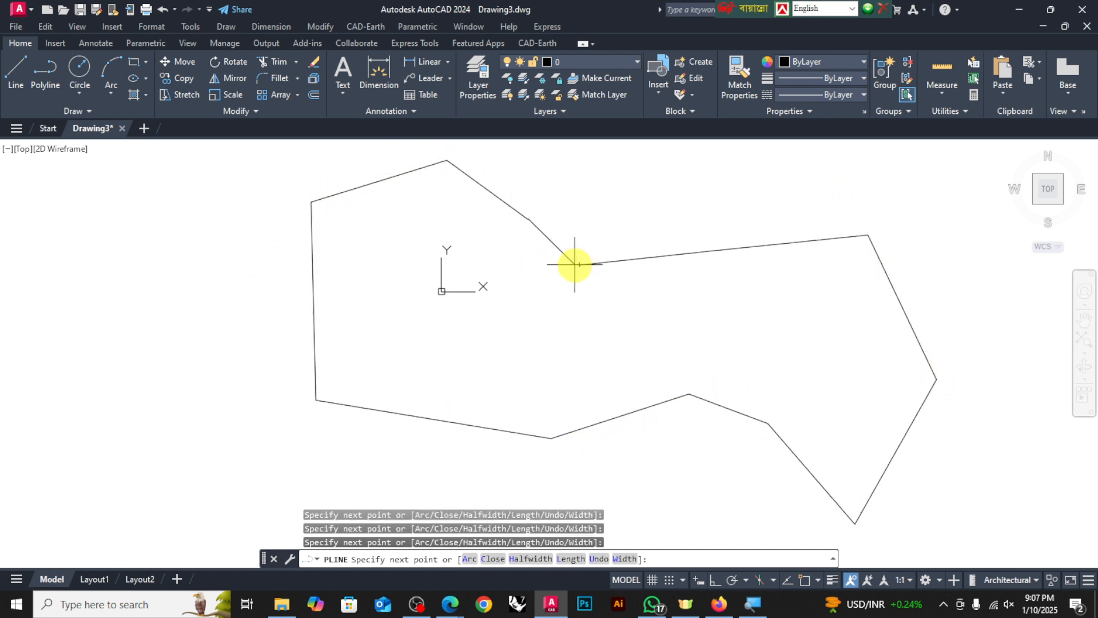
# Turn on object snap, close the outline with a last segment snapped to its start point, and end the polyline
pyautogui.click(806, 580)
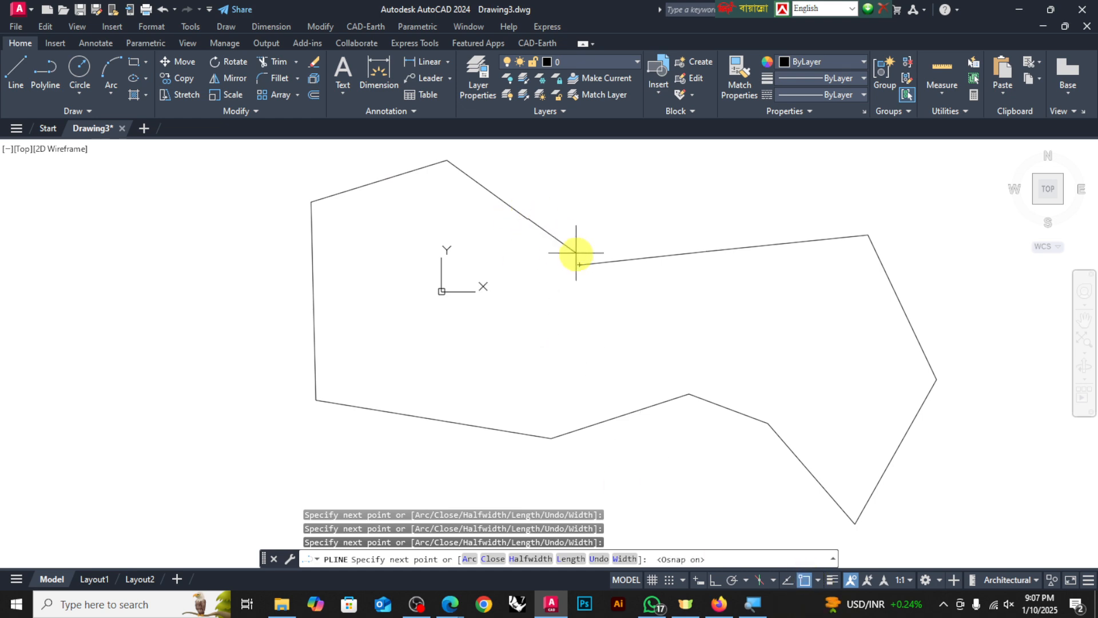
pyautogui.click(580, 264)
pyautogui.press('Escape')
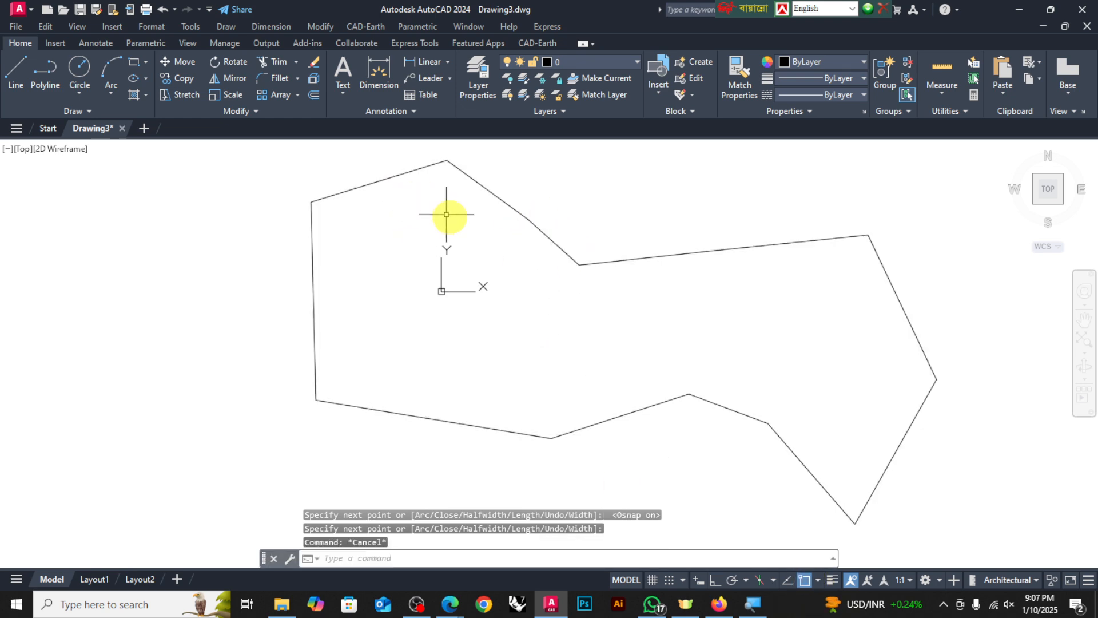
# Select the closed polyline outline to check that it is a single object, and clear the selection
pyautogui.click(504, 203)
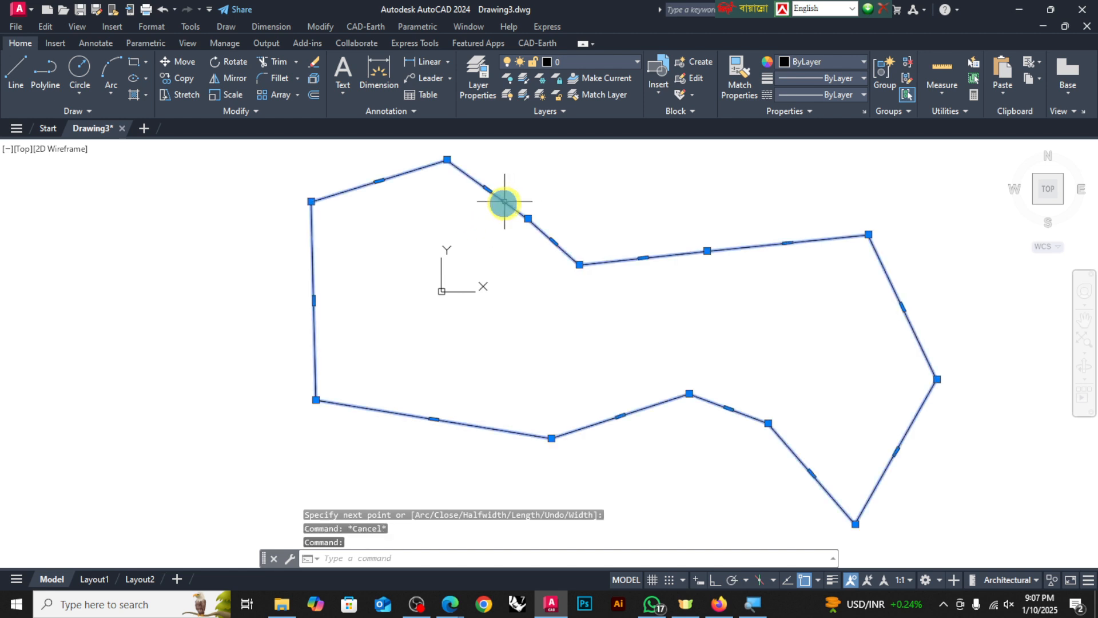
pyautogui.scroll(-3, 548, 270)
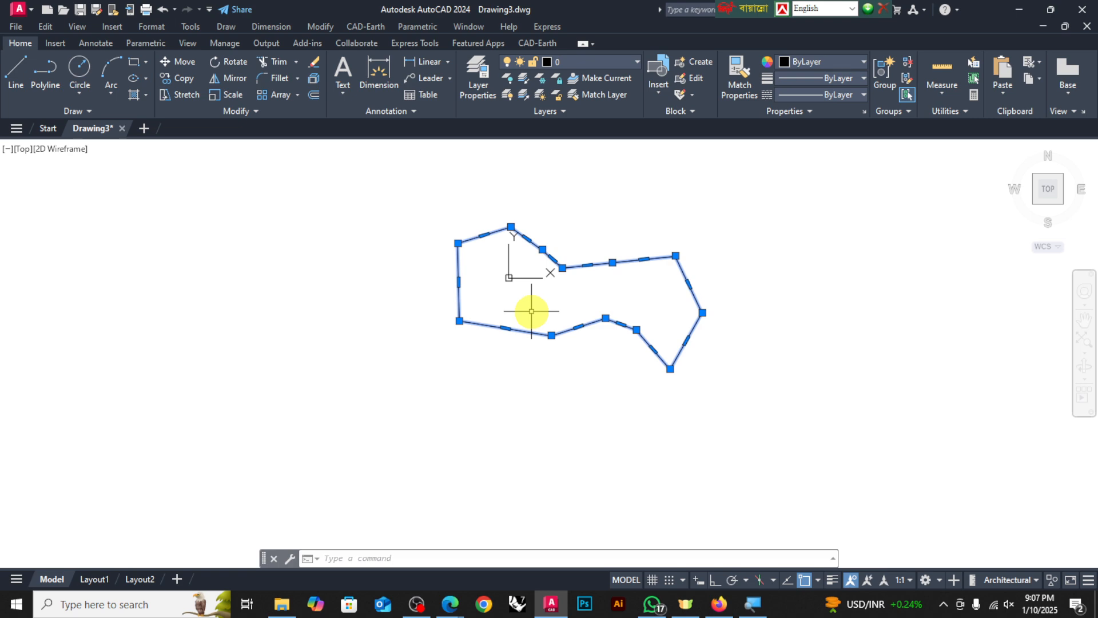
pyautogui.press('Escape')
pyautogui.click(14, 71)
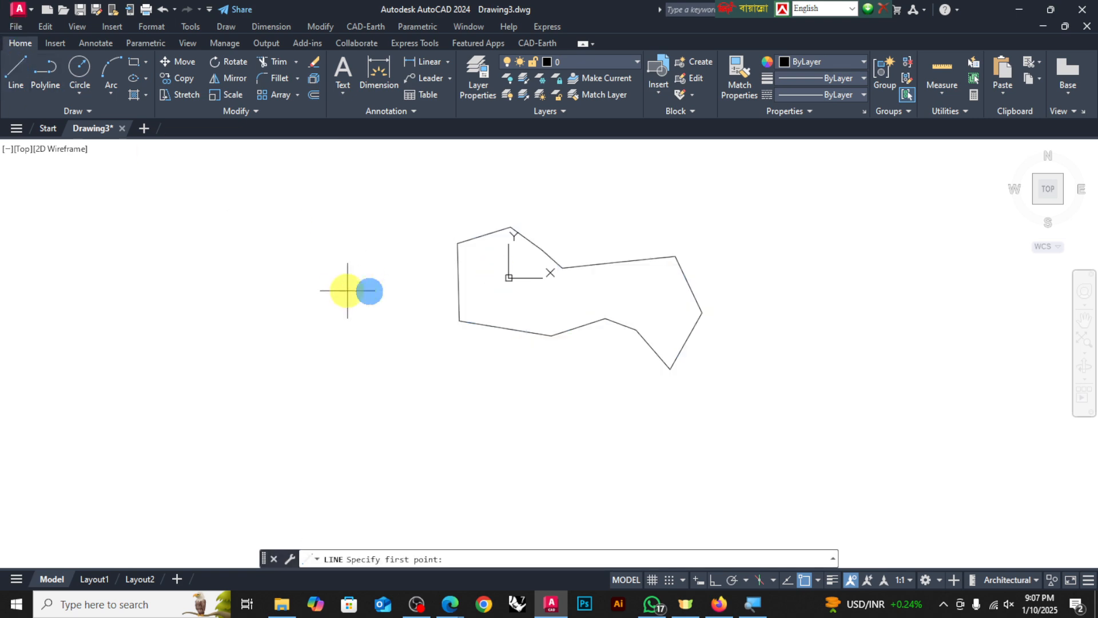
pyautogui.click(367, 290)
pyautogui.press('Escape')
# Draw a closed irregular outline of twelve segments with the Line command in the empty area left of the polyline, ending on its start point
pyautogui.click(29, 68)
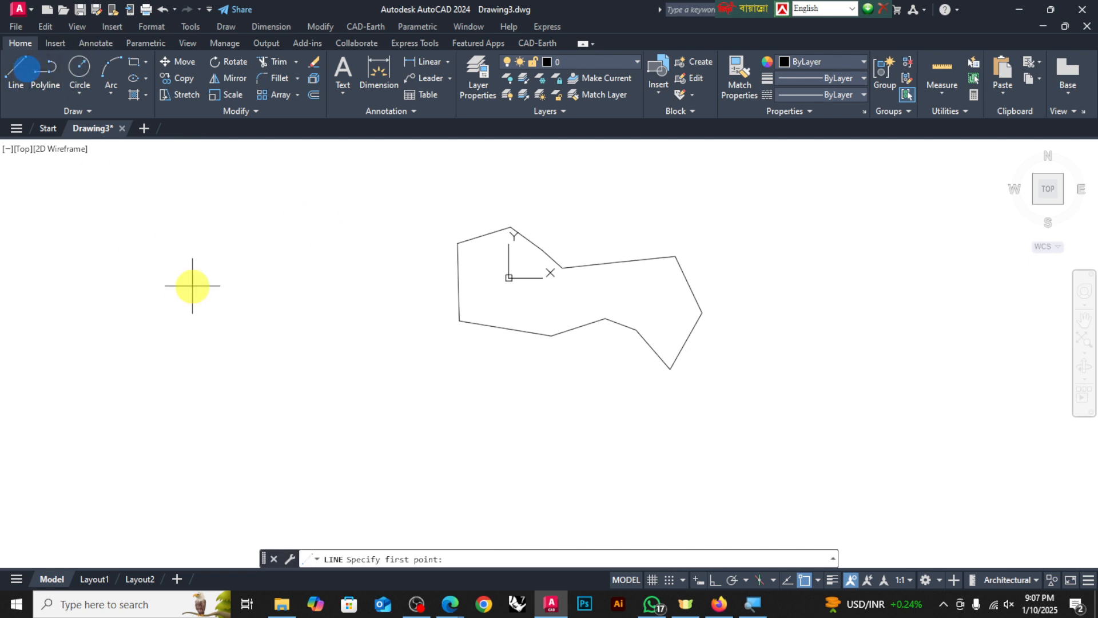
pyautogui.scroll(-1, 261, 310)
pyautogui.scroll(4, 108, 324)
pyautogui.click(204, 292)
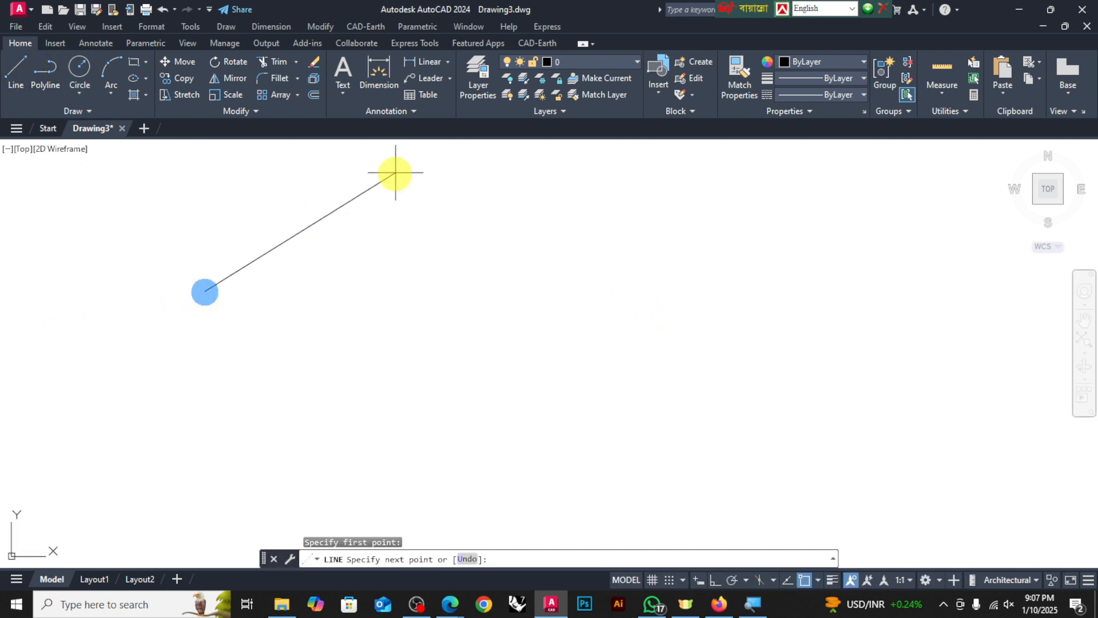
pyautogui.click(395, 176)
pyautogui.click(601, 296)
pyautogui.click(775, 189)
pyautogui.click(902, 351)
pyautogui.scroll(-2, 892, 320)
pyautogui.click(854, 446)
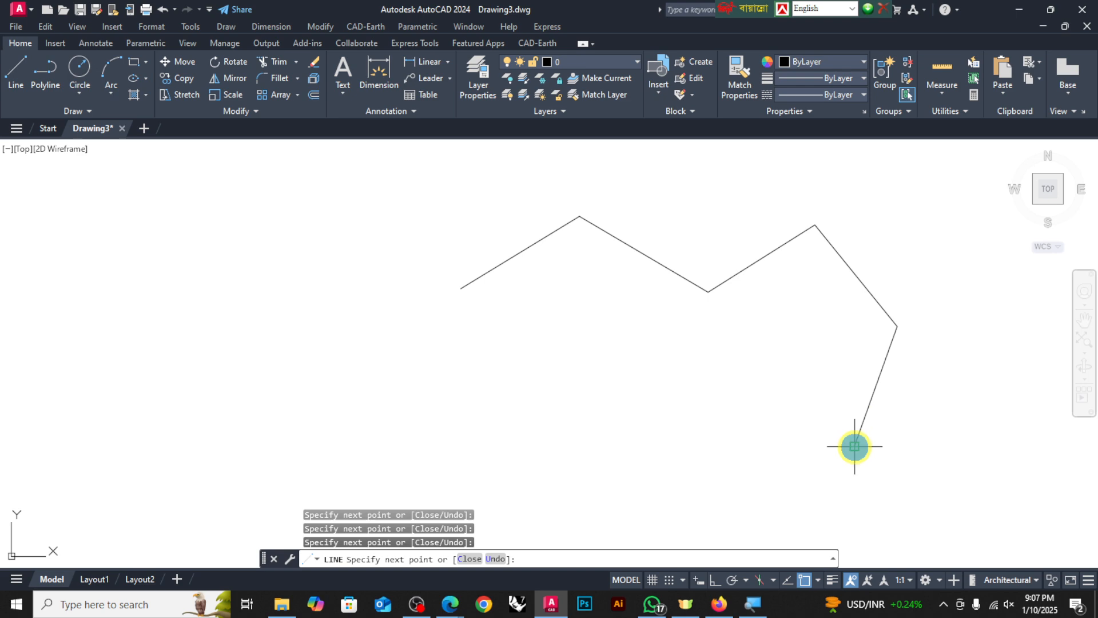
pyautogui.click(737, 405)
pyautogui.click(561, 488)
pyautogui.click(234, 278)
pyautogui.click(396, 209)
pyautogui.click(416, 288)
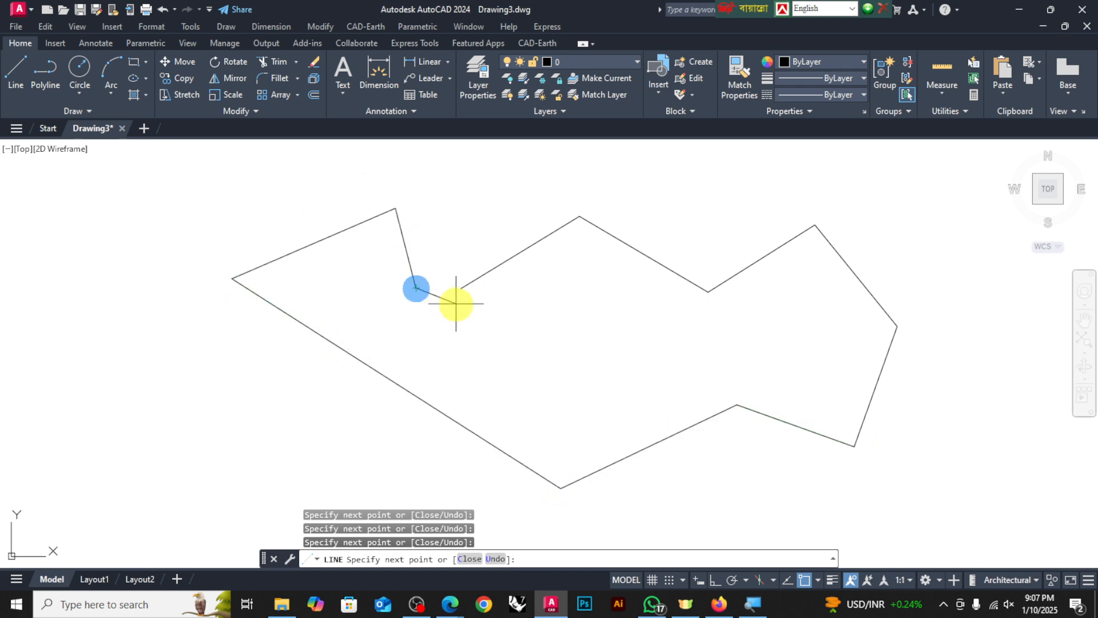
pyautogui.click(462, 288)
pyautogui.press('Return')
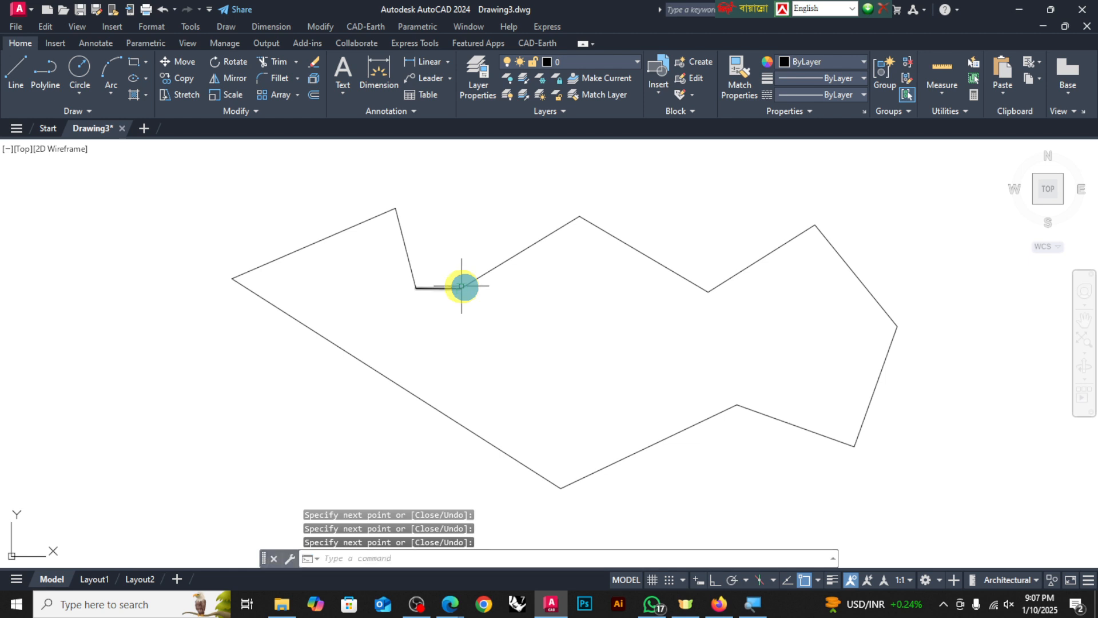
# Select the segments of the closed line outline one after another to check that they are separate objects, and clear the selection
pyautogui.click(494, 264)
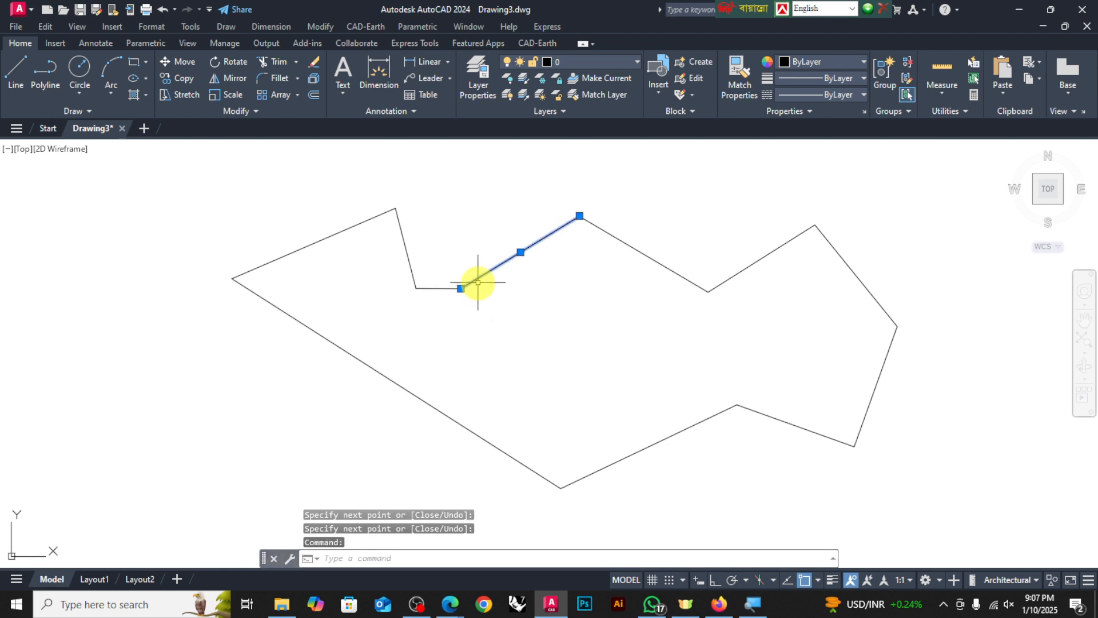
pyautogui.click(615, 237)
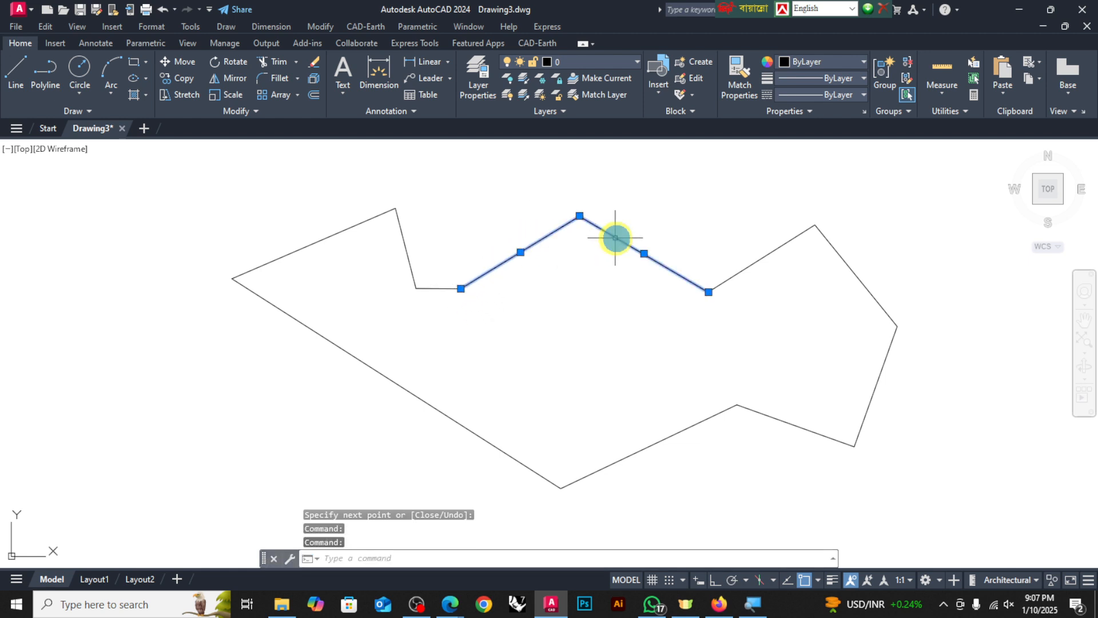
pyautogui.click(771, 252)
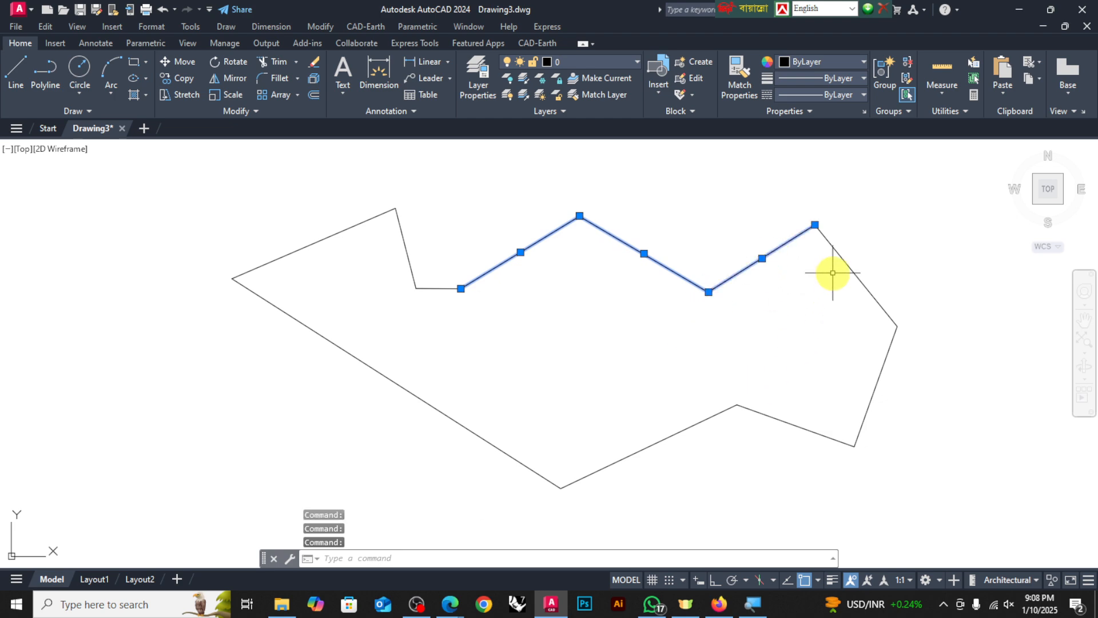
pyautogui.click(870, 394)
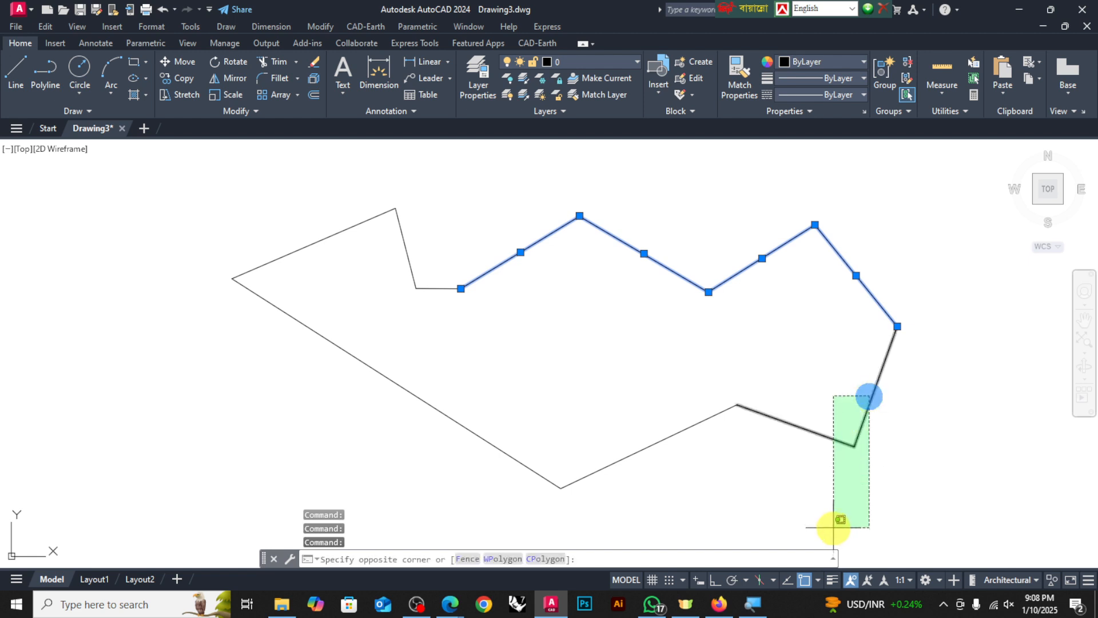
pyautogui.click(833, 493)
pyautogui.click(695, 424)
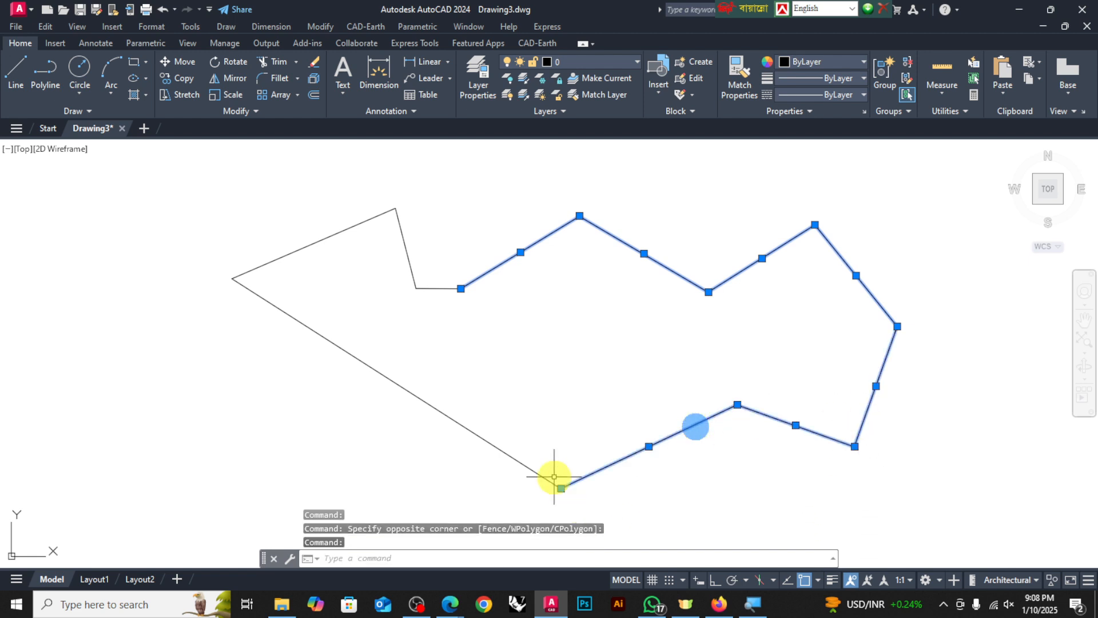
pyautogui.click(510, 457)
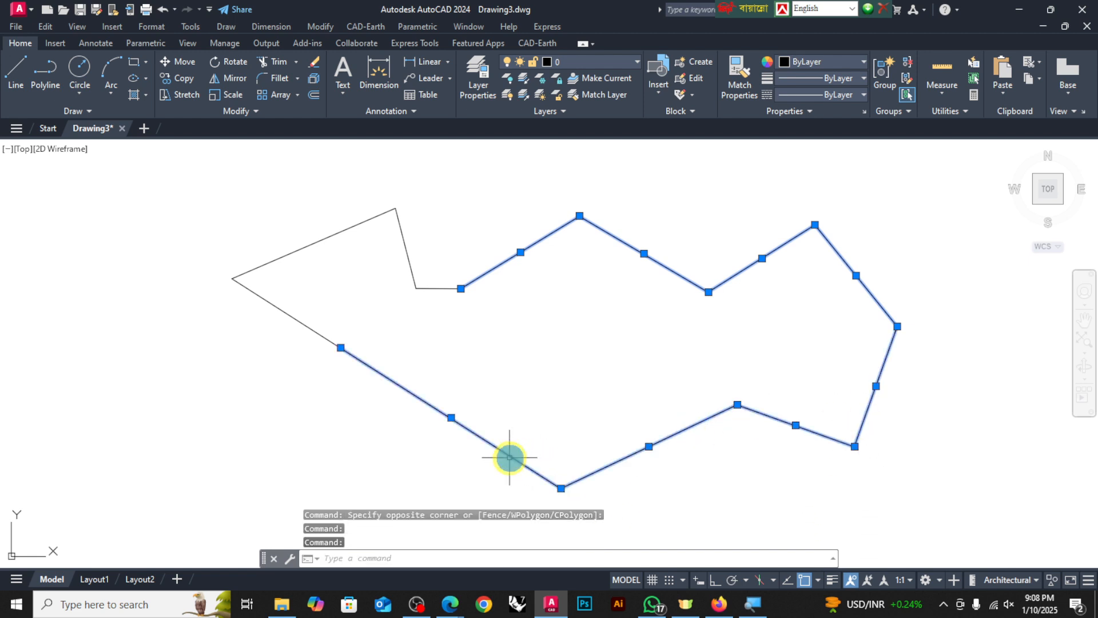
pyautogui.click(279, 307)
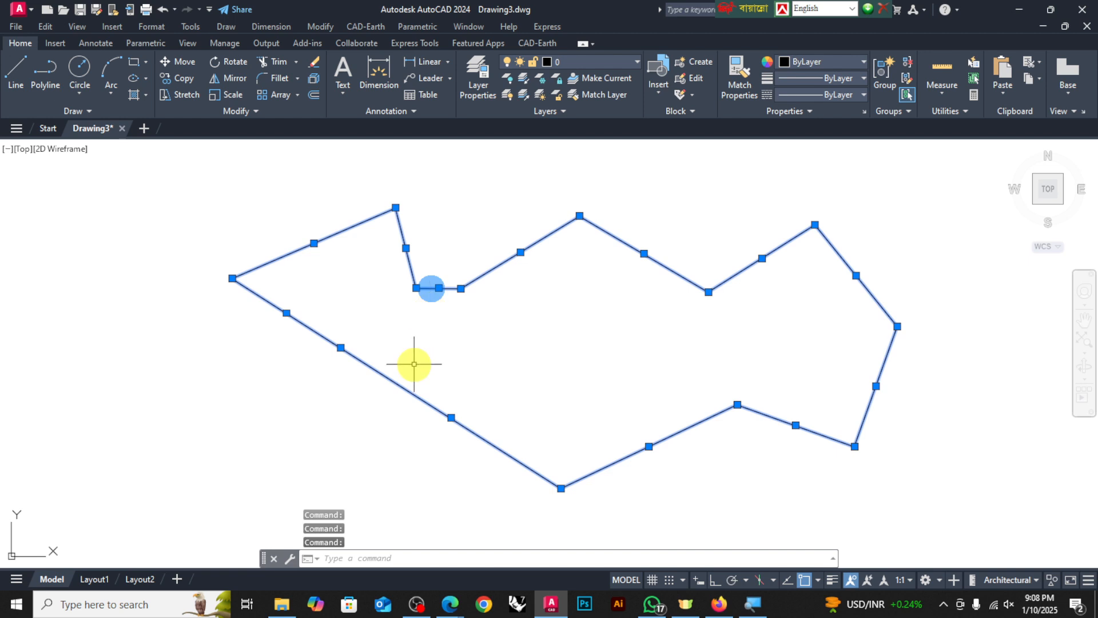
pyautogui.scroll(-4, 414, 364)
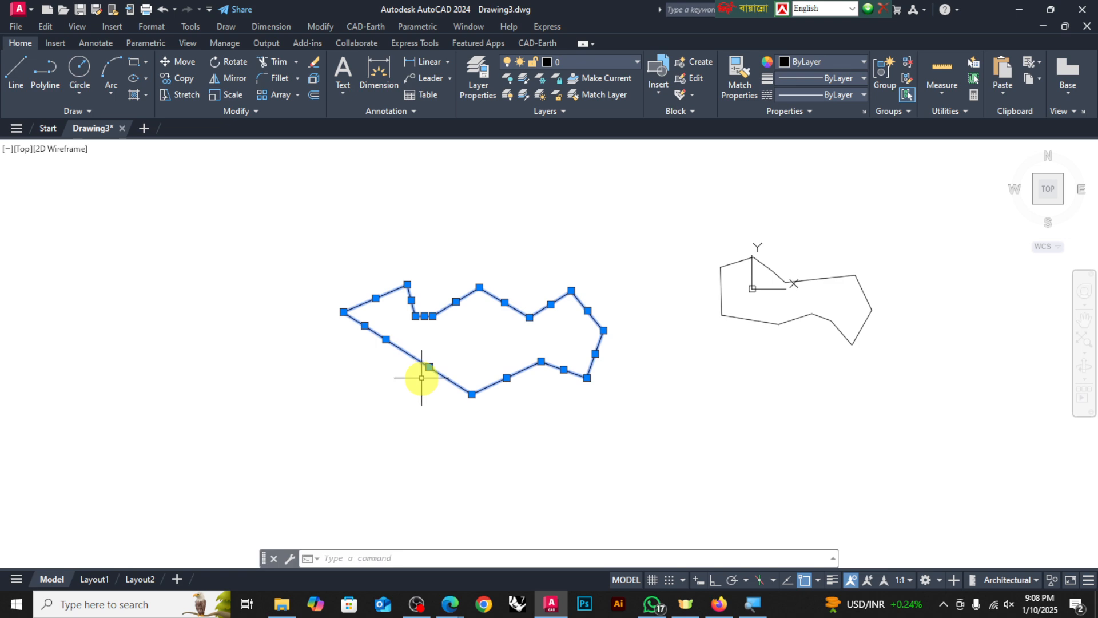
pyautogui.write('PLI')
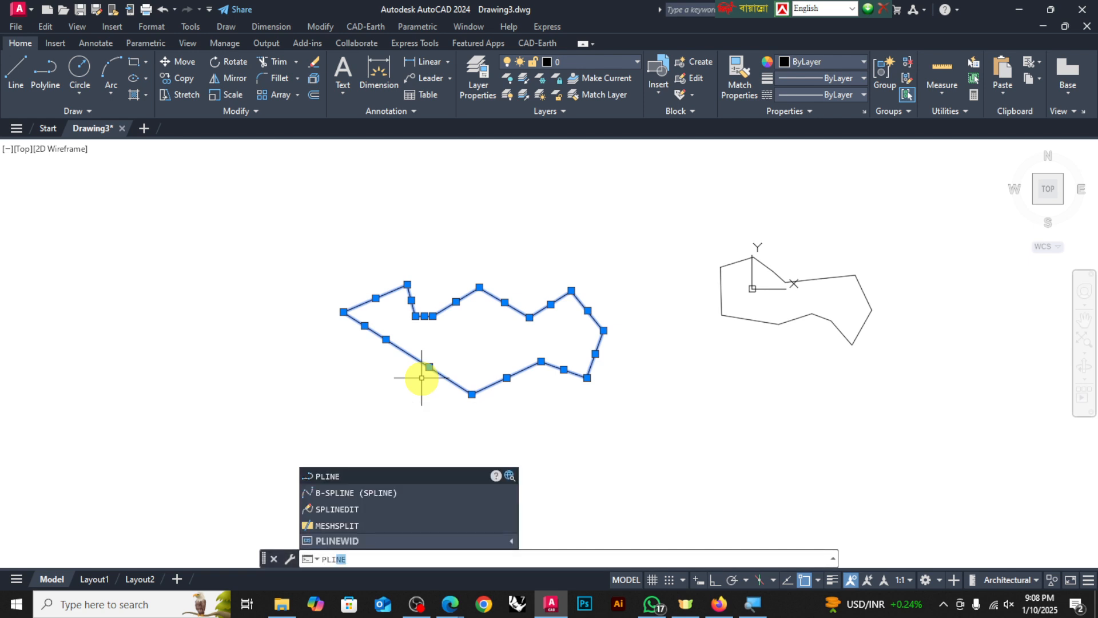
pyautogui.press('Escape')
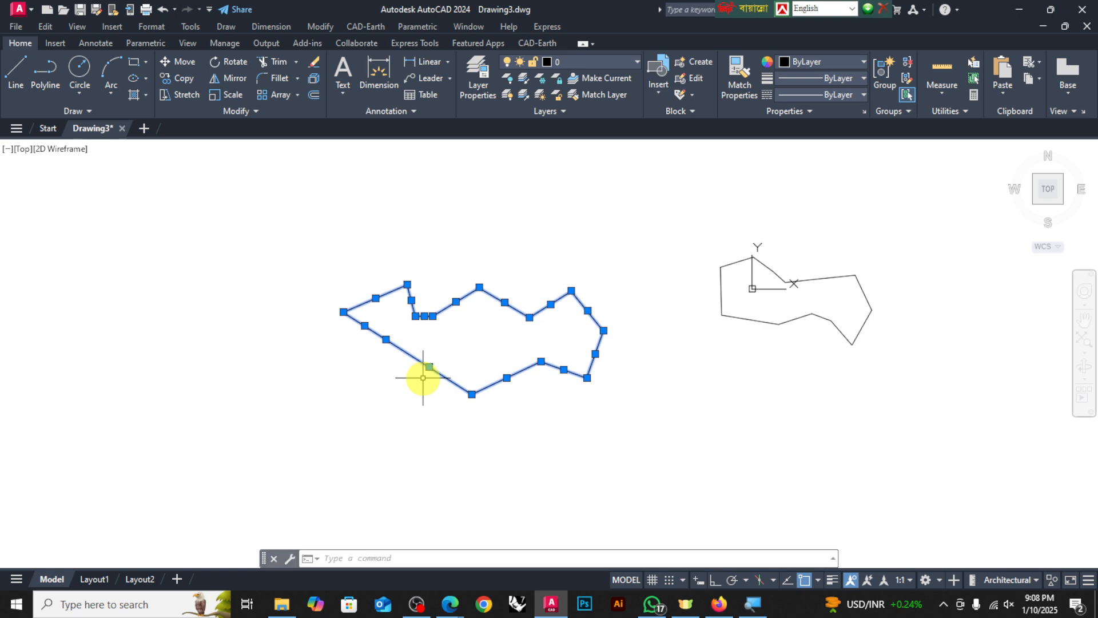
pyautogui.press('Escape')
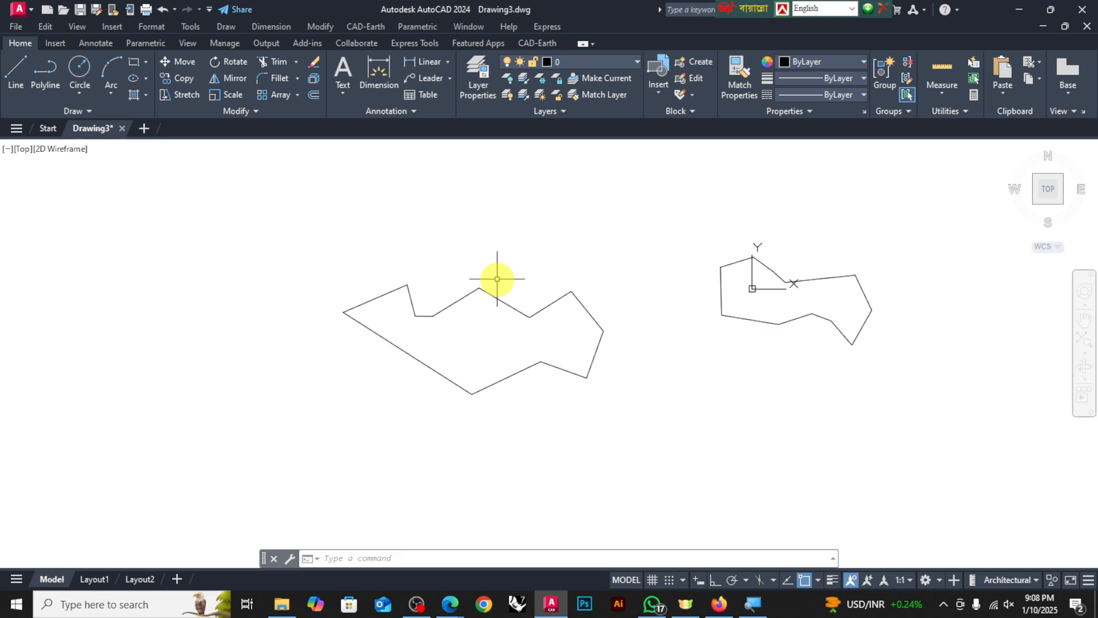
# Draw a single nearly horizontal line above the closed line outline with the Line command
pyautogui.write('1')
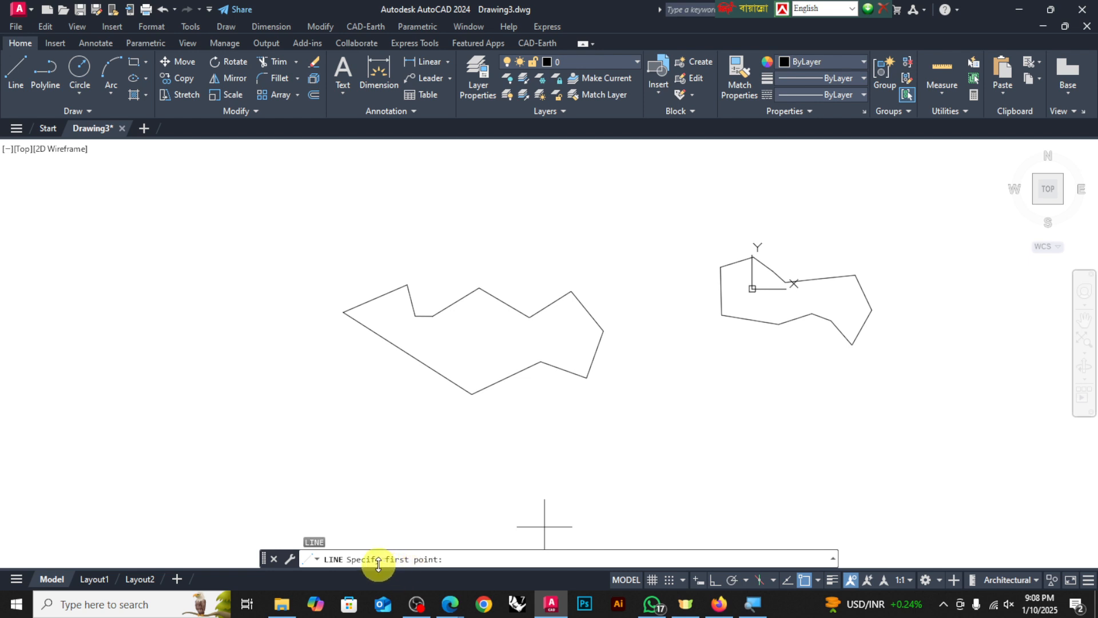
pyautogui.click(14, 79)
pyautogui.click(258, 197)
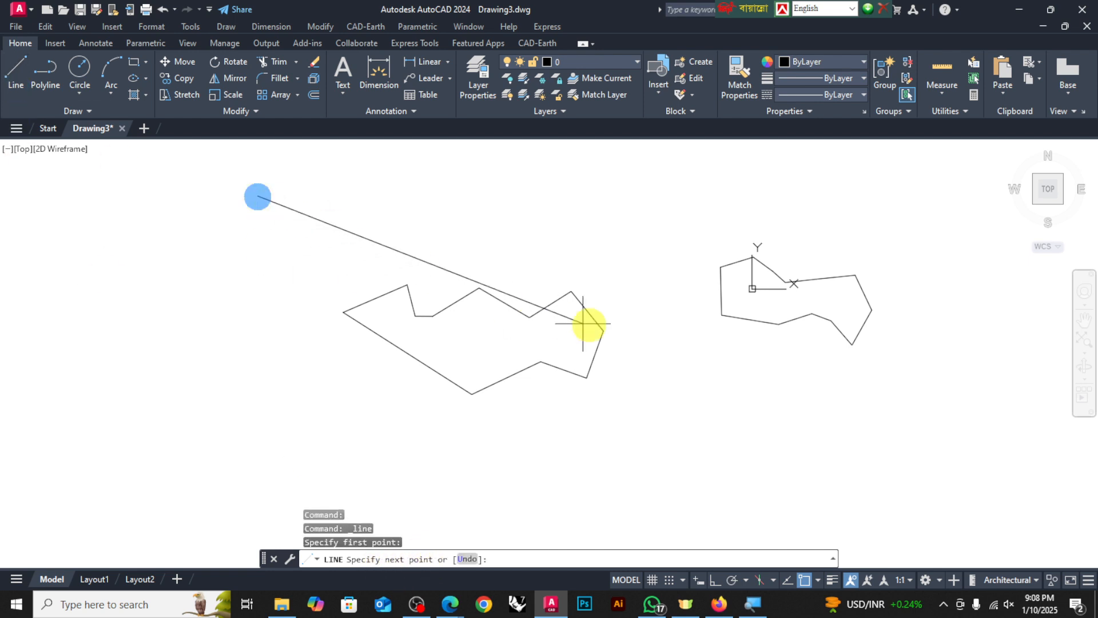
pyautogui.click(532, 193)
pyautogui.press('Return')
# Select the single line above the closed line outline with a crossing window and erase it
pyautogui.click(467, 188)
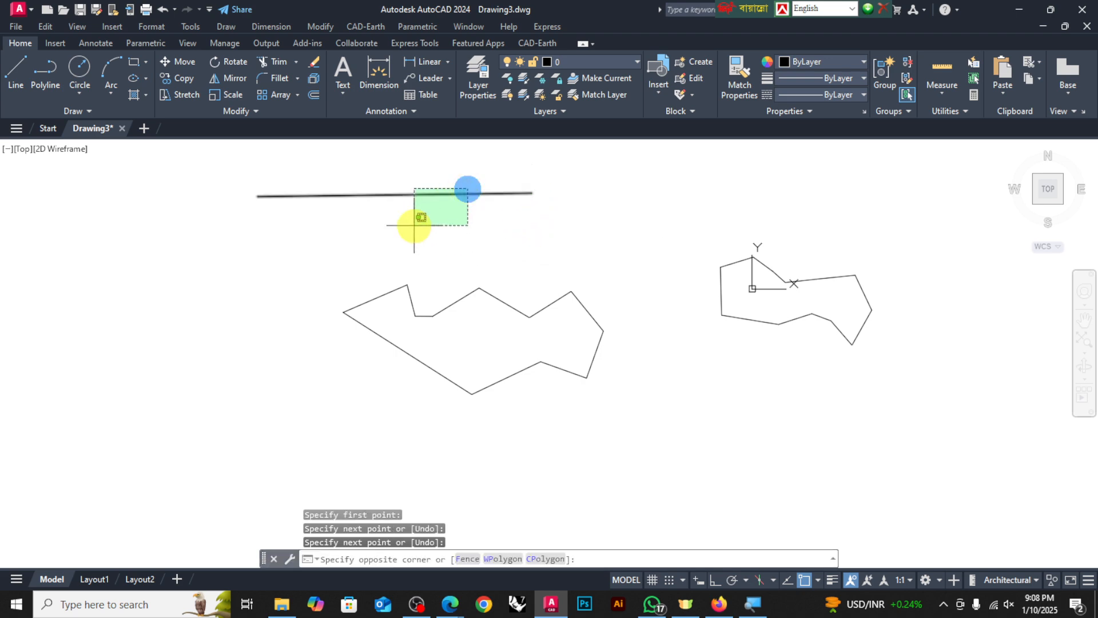
pyautogui.click(417, 224)
pyautogui.press('Delete')
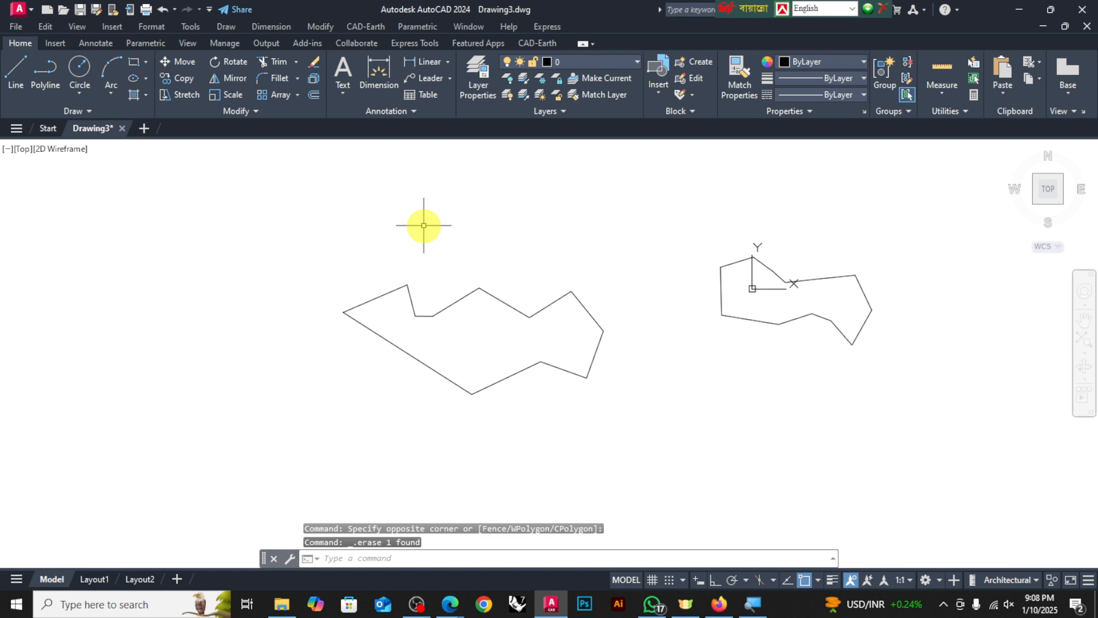
# Draw a closed nine-segment polyline around the line outline with the PL command, ending on its start point, and select it to check
pyautogui.write('pl')
pyautogui.press('Return')
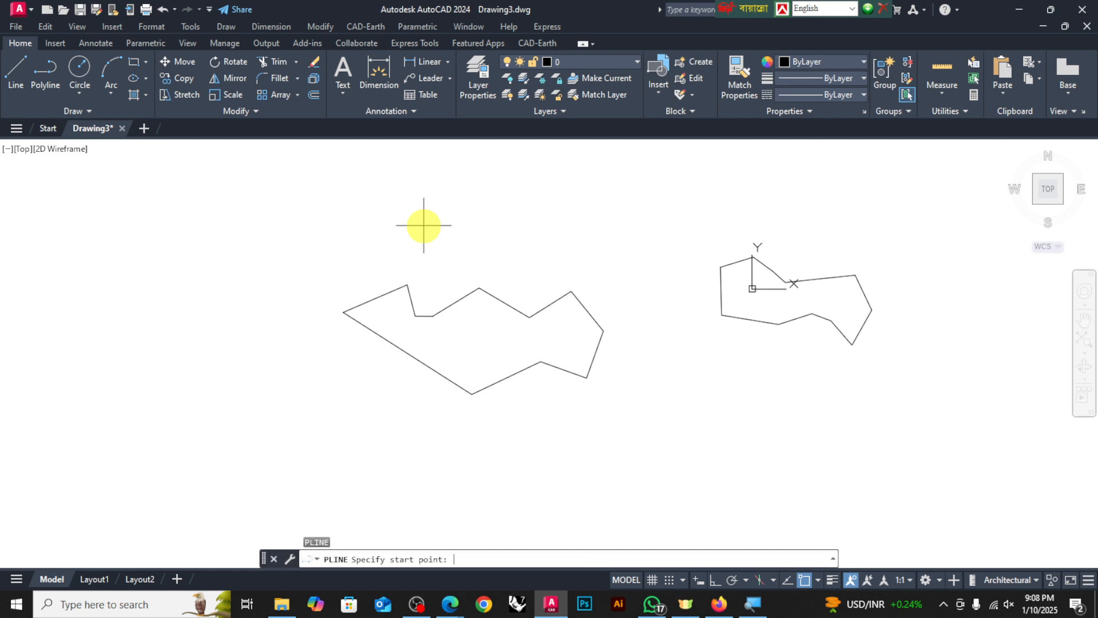
pyautogui.click(317, 259)
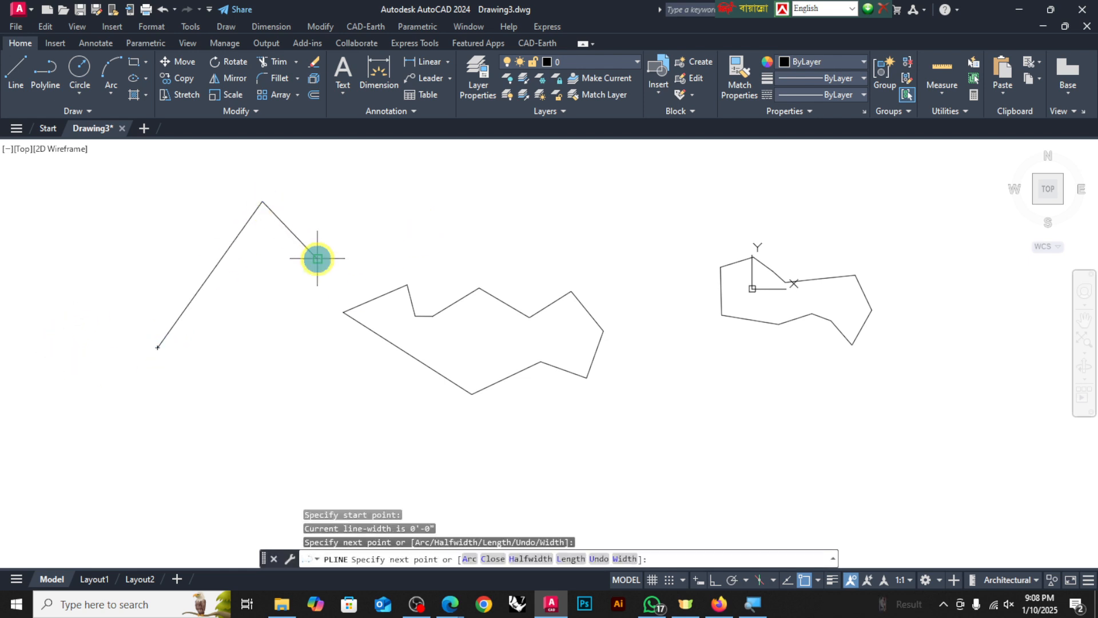
pyautogui.click(415, 165)
pyautogui.click(707, 247)
pyautogui.click(675, 393)
pyautogui.click(535, 438)
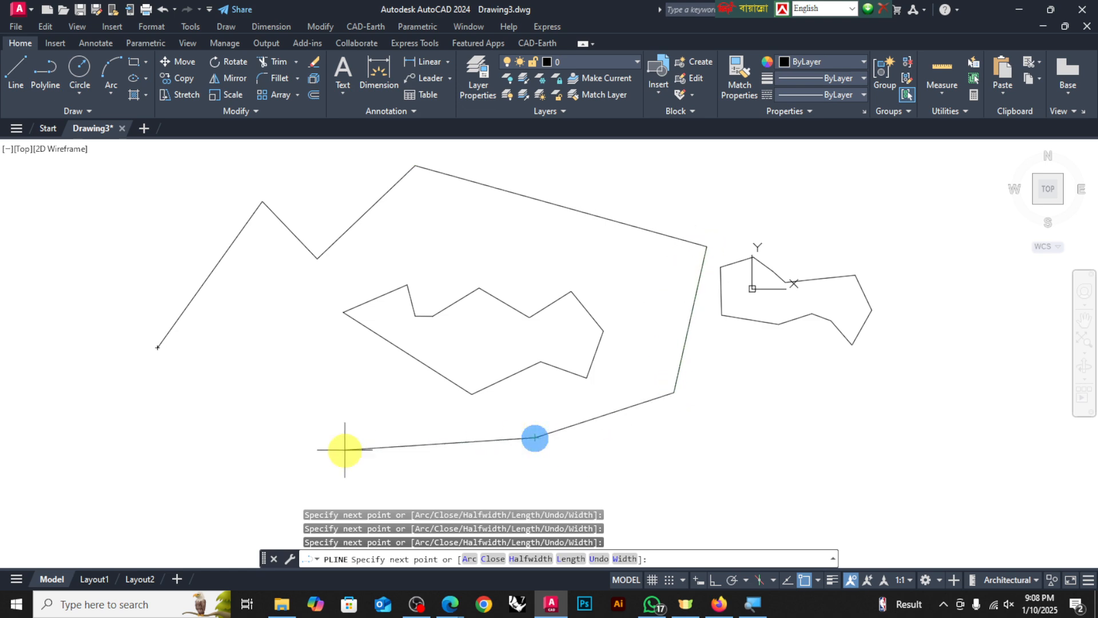
pyautogui.click(324, 402)
pyautogui.click(153, 444)
pyautogui.click(158, 348)
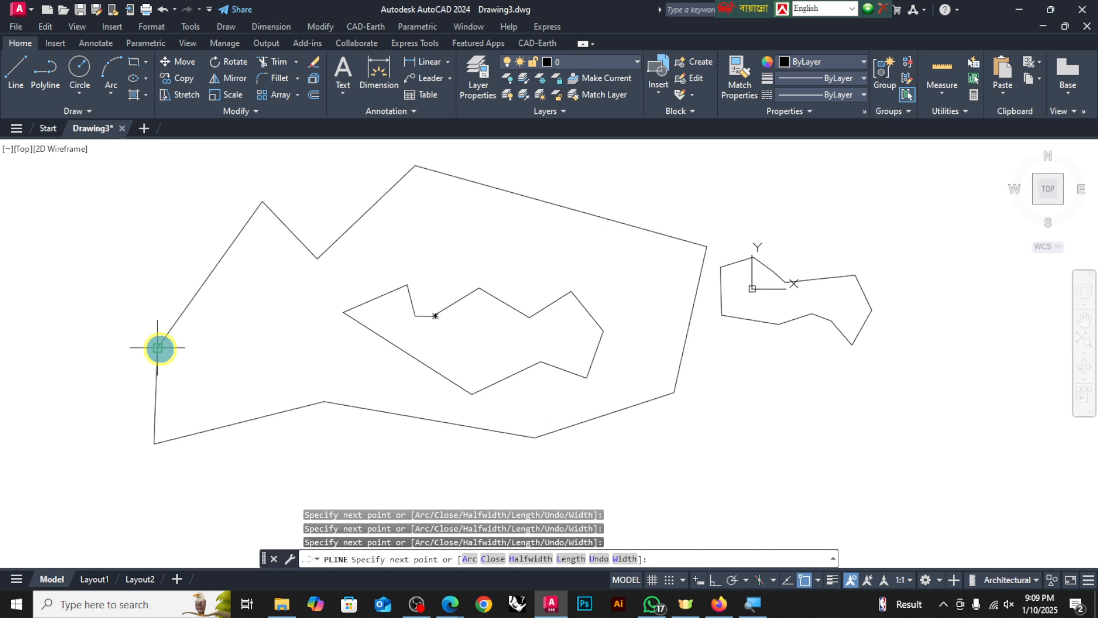
pyautogui.press('Return')
pyautogui.click(188, 306)
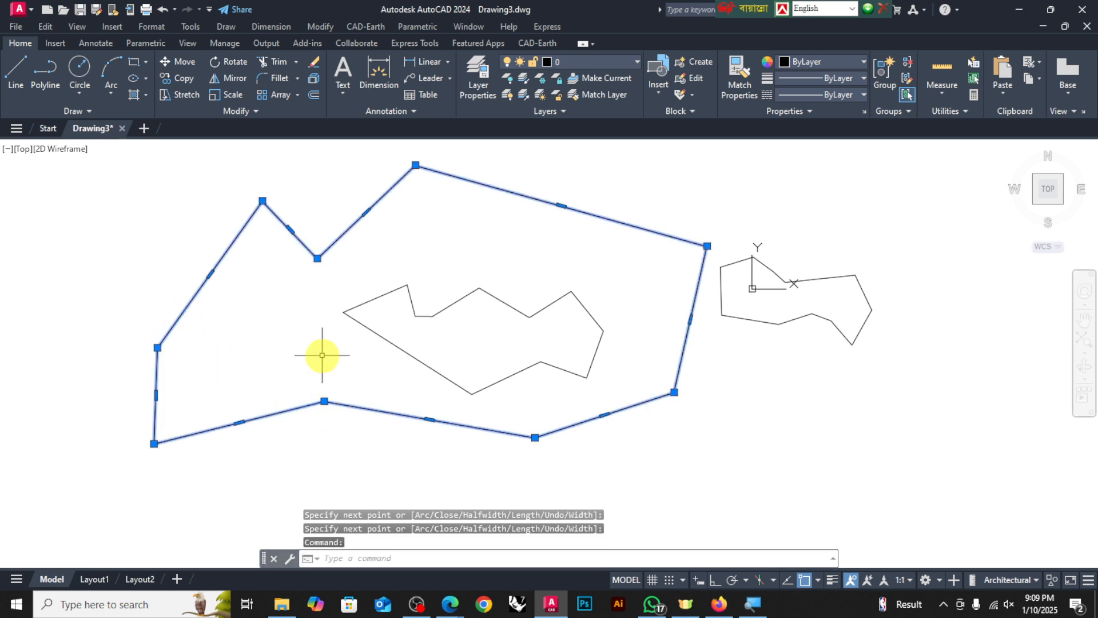
# Select all the practice shapes with a crossing window and erase them
pyautogui.press('Escape')
pyautogui.scroll(-3, 337, 323)
pyautogui.click(638, 220)
pyautogui.click(147, 471)
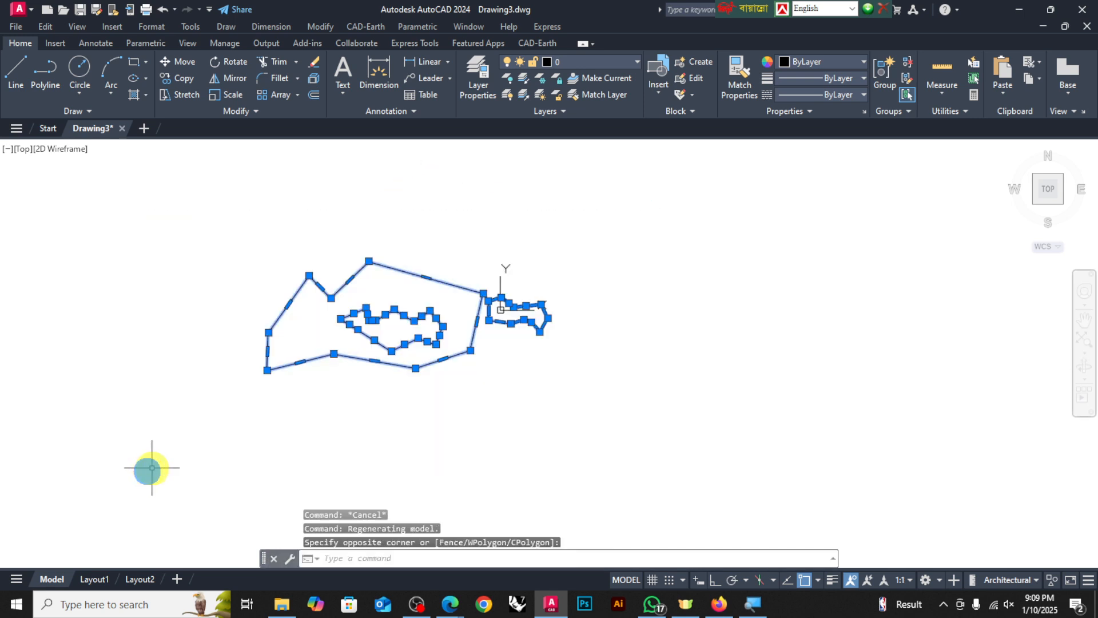
pyautogui.press('Delete')
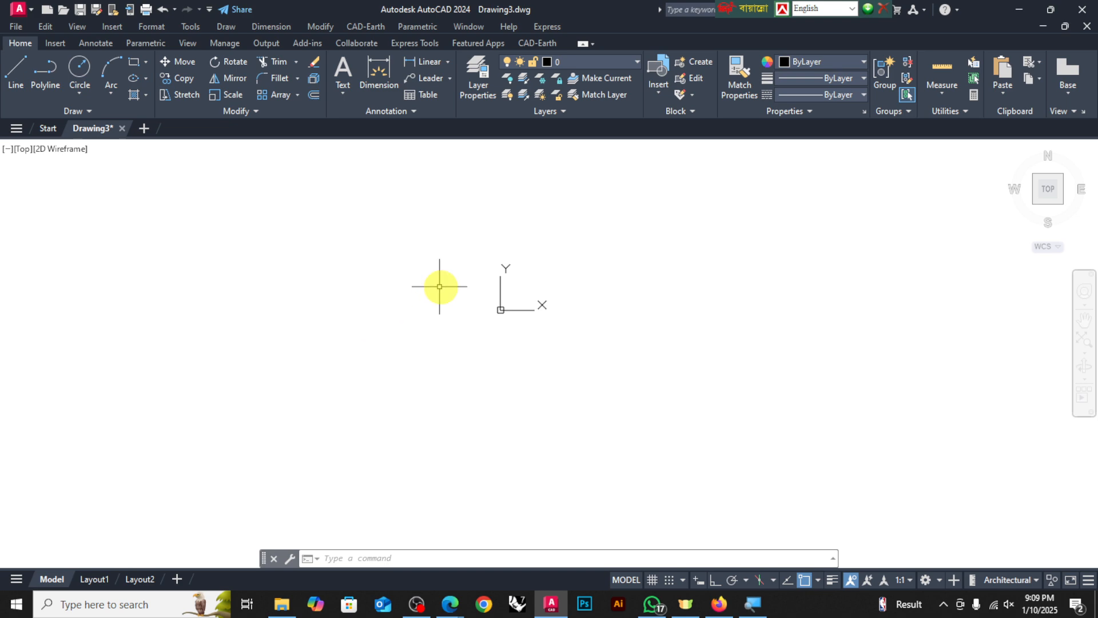
# Draw an open zigzag of nine connected segments with the Line command
pyautogui.scroll(8, 608, 258)
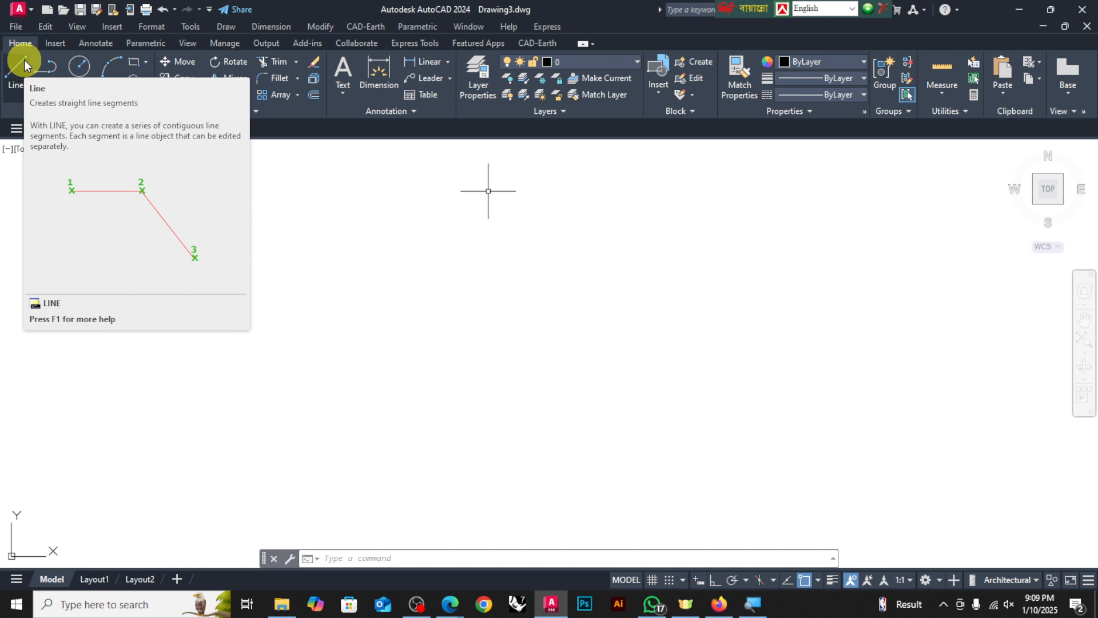
pyautogui.click(51, 81)
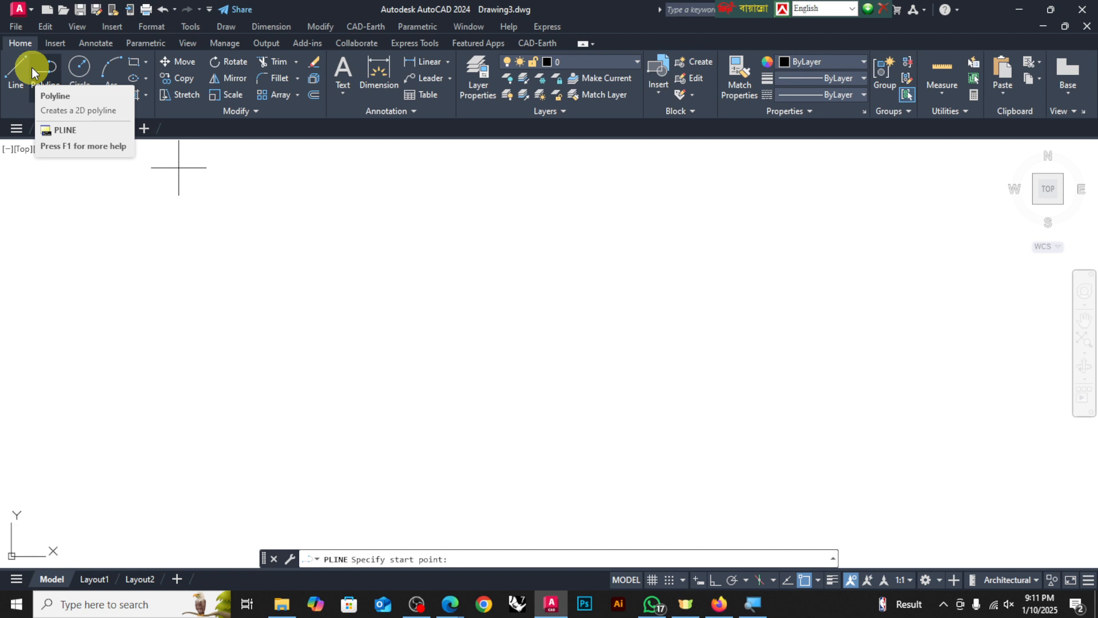
pyautogui.click(16, 69)
pyautogui.click(483, 433)
pyautogui.click(562, 238)
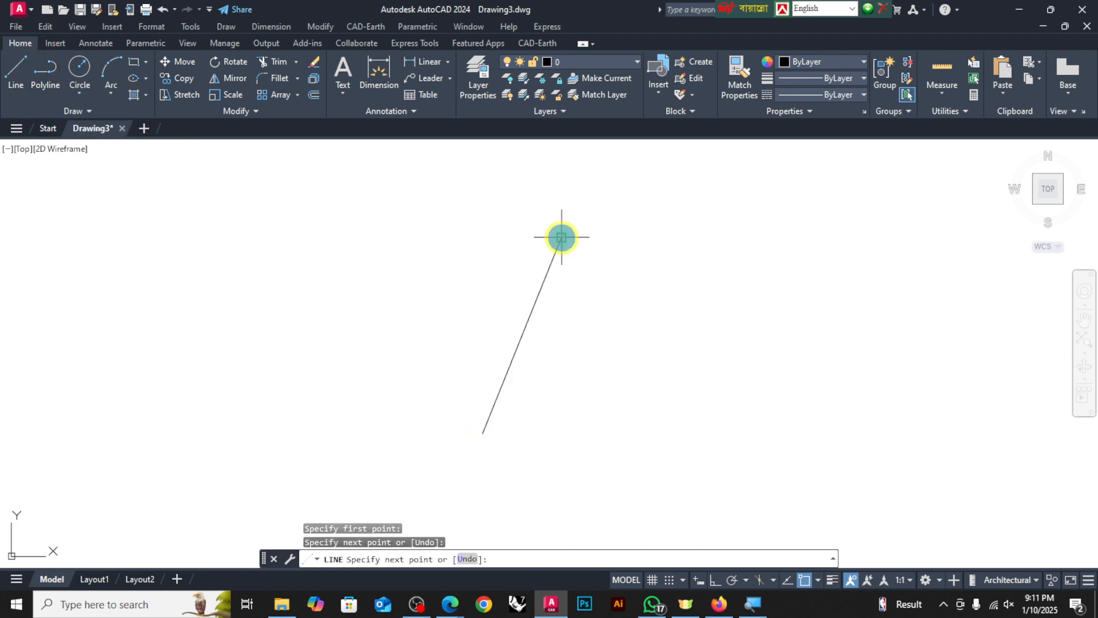
pyautogui.click(680, 458)
pyautogui.click(774, 228)
pyautogui.click(833, 448)
pyautogui.scroll(-4, 417, 455)
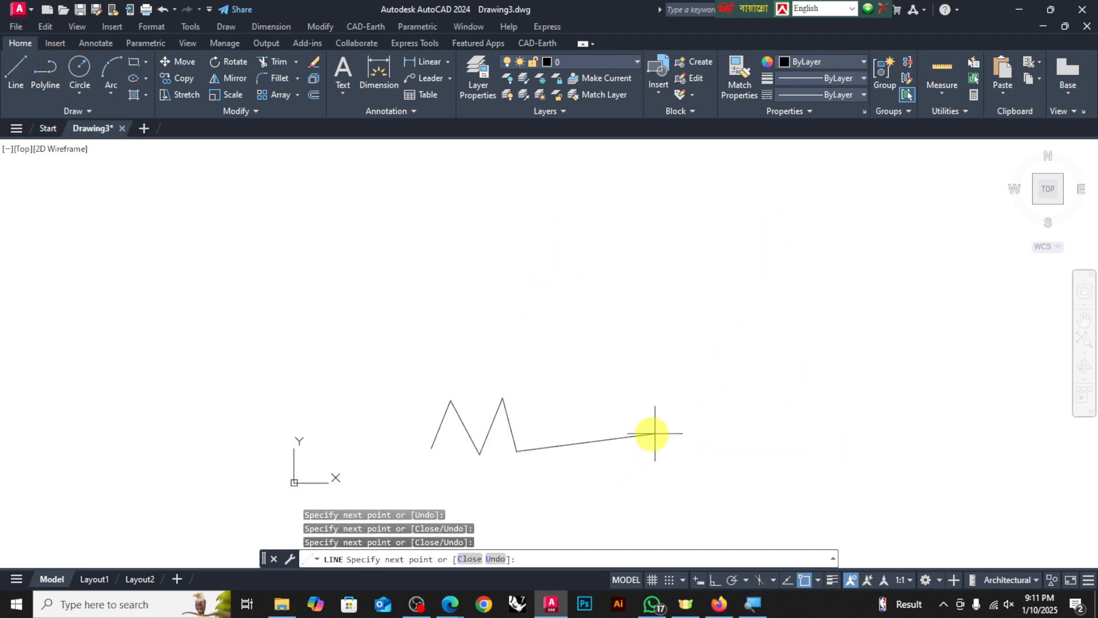
pyautogui.click(574, 383)
pyautogui.click(644, 454)
pyautogui.click(697, 353)
pyautogui.click(759, 455)
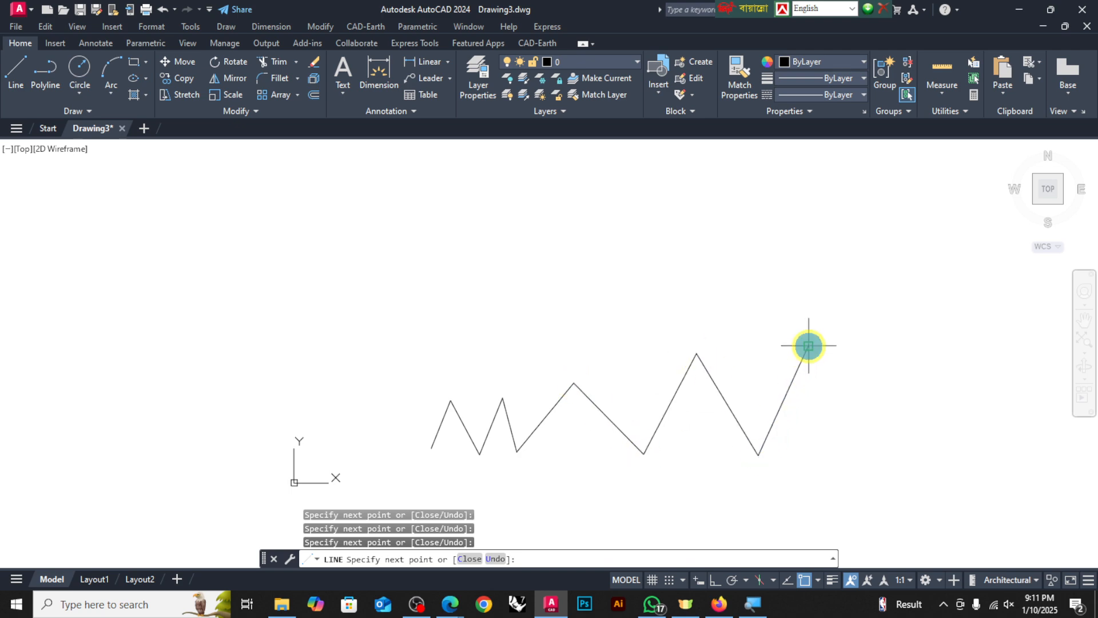
pyautogui.click(808, 346)
pyautogui.press('Return')
# Erase the four downward-sloping segments of the line zigzag one at a time
pyautogui.click(461, 419)
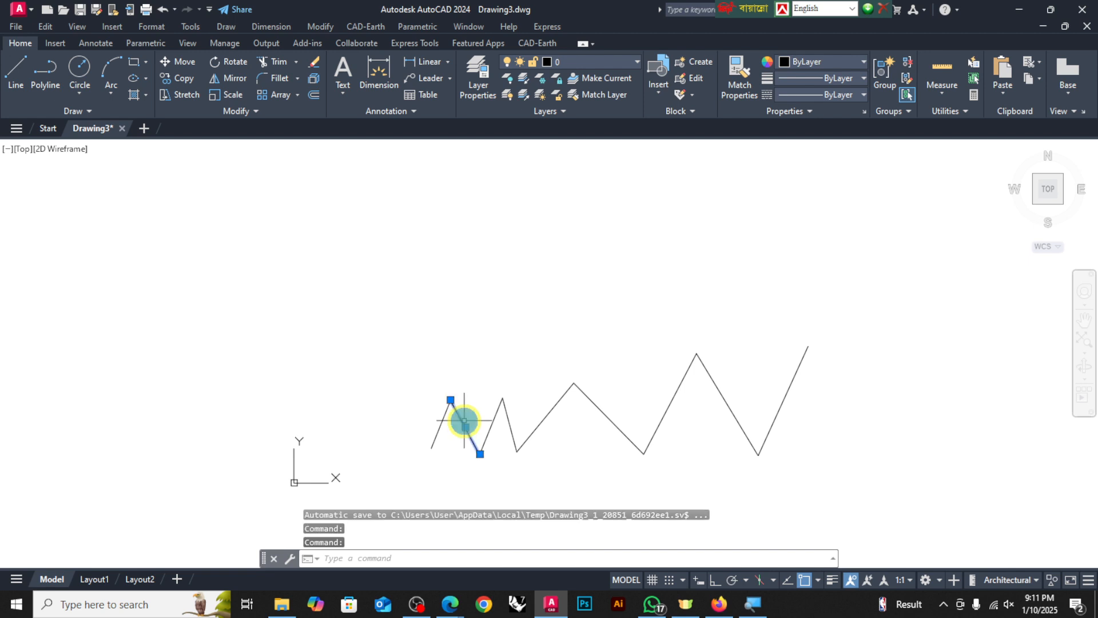
pyautogui.press('Delete')
pyautogui.click(510, 427)
pyautogui.press('Delete')
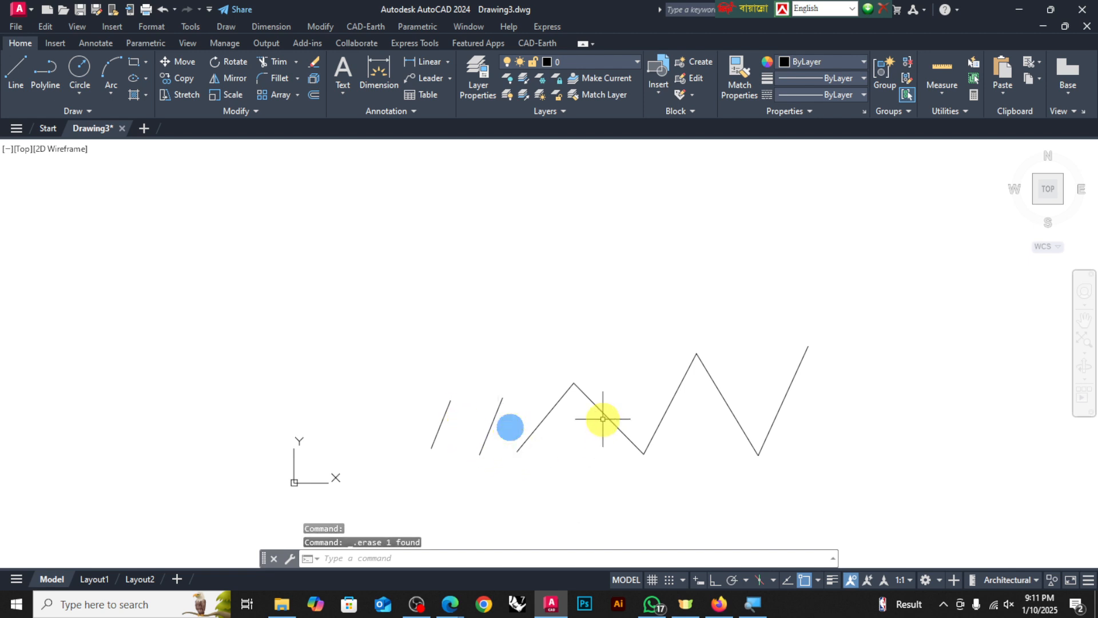
pyautogui.click(608, 418)
pyautogui.press('Delete')
pyautogui.click(722, 397)
pyautogui.press('Delete')
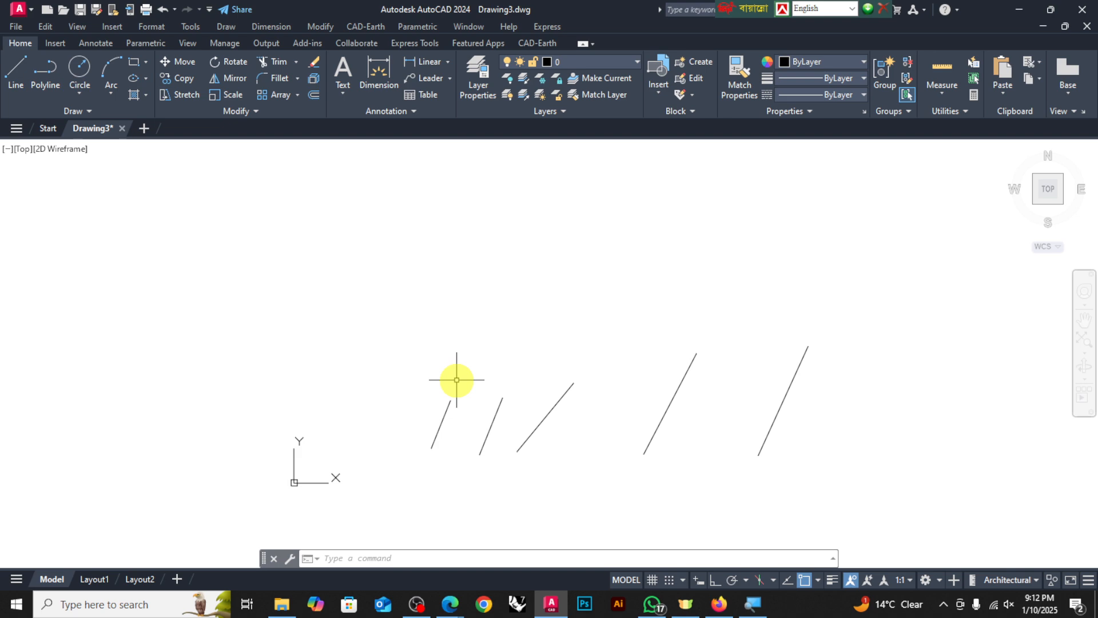
# Select the remaining separate line segments with a crossing window and erase them
pyautogui.click(858, 316)
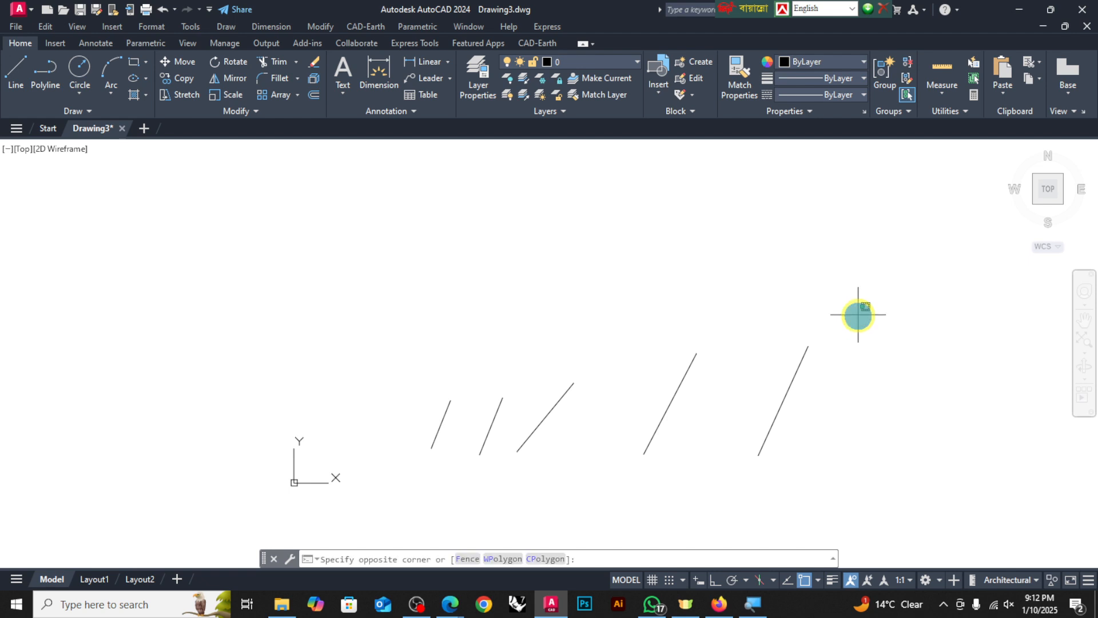
pyautogui.click(429, 490)
pyautogui.press('Delete')
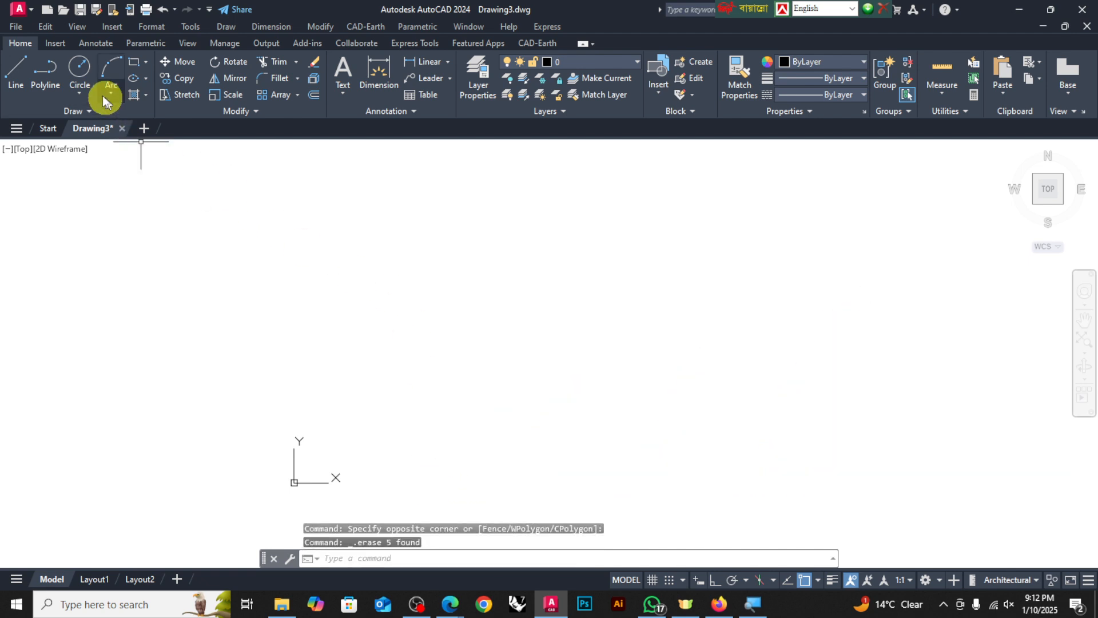
# Draw an open ten-segment zigzag with the Polyline command
pyautogui.click(41, 70)
pyautogui.click(394, 377)
pyautogui.click(492, 249)
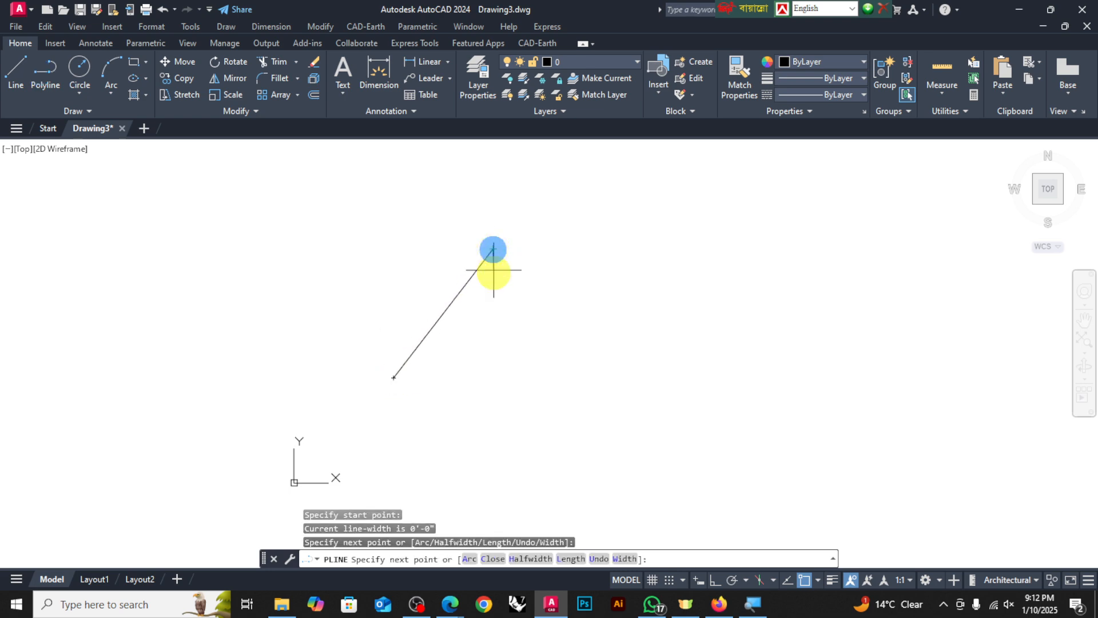
pyautogui.click(537, 378)
pyautogui.click(608, 206)
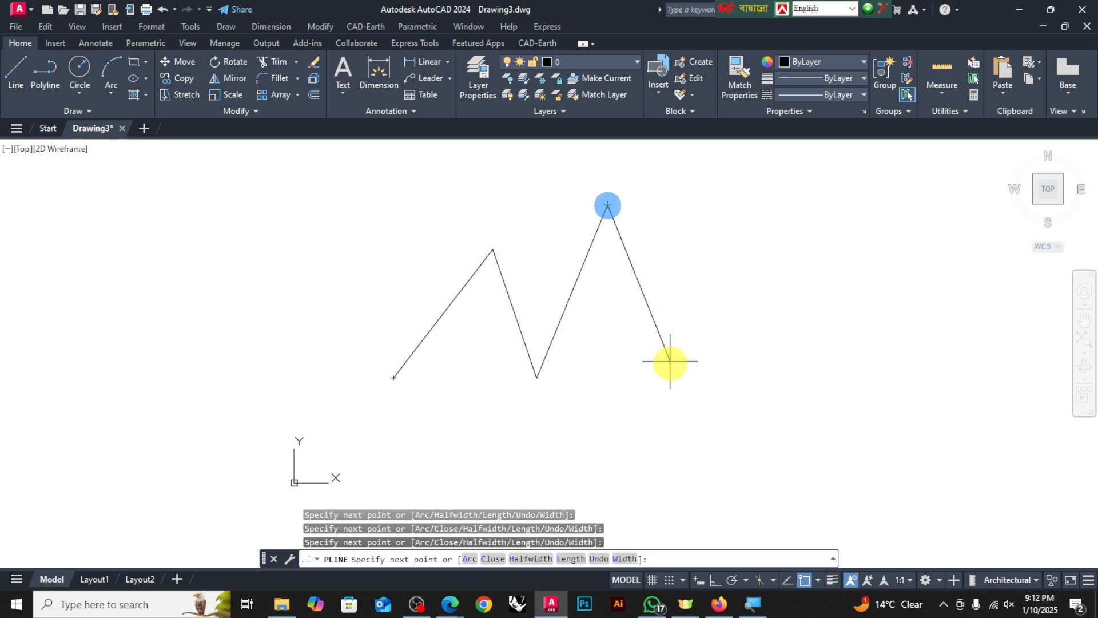
pyautogui.click(678, 383)
pyautogui.click(722, 252)
pyautogui.click(779, 381)
pyautogui.click(818, 248)
pyautogui.click(879, 372)
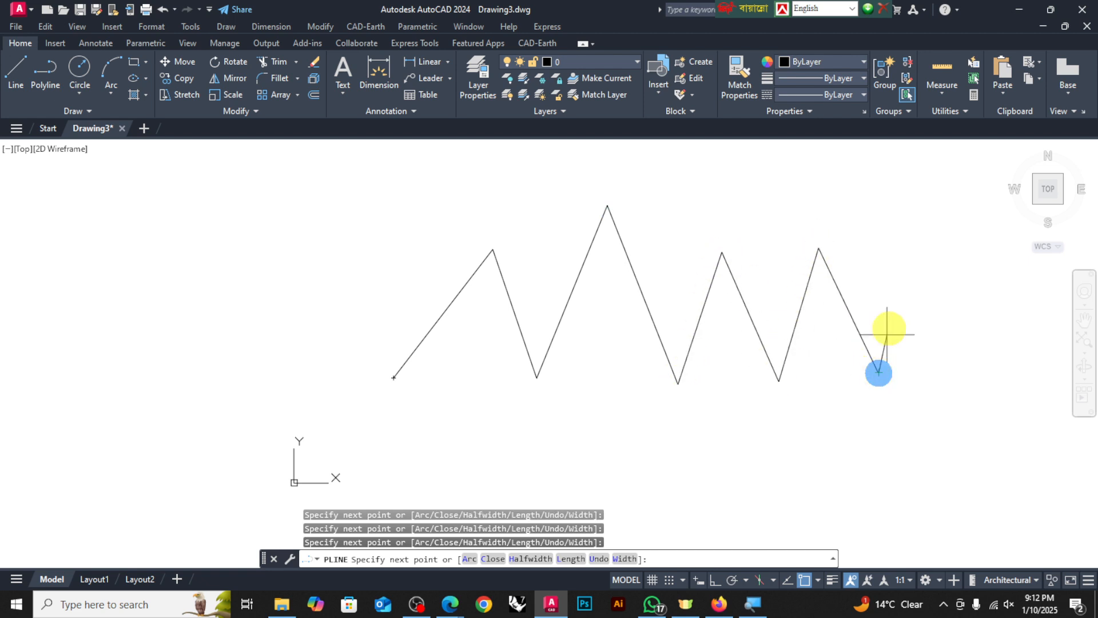
pyautogui.click(909, 232)
pyautogui.click(1002, 406)
pyautogui.press('Return')
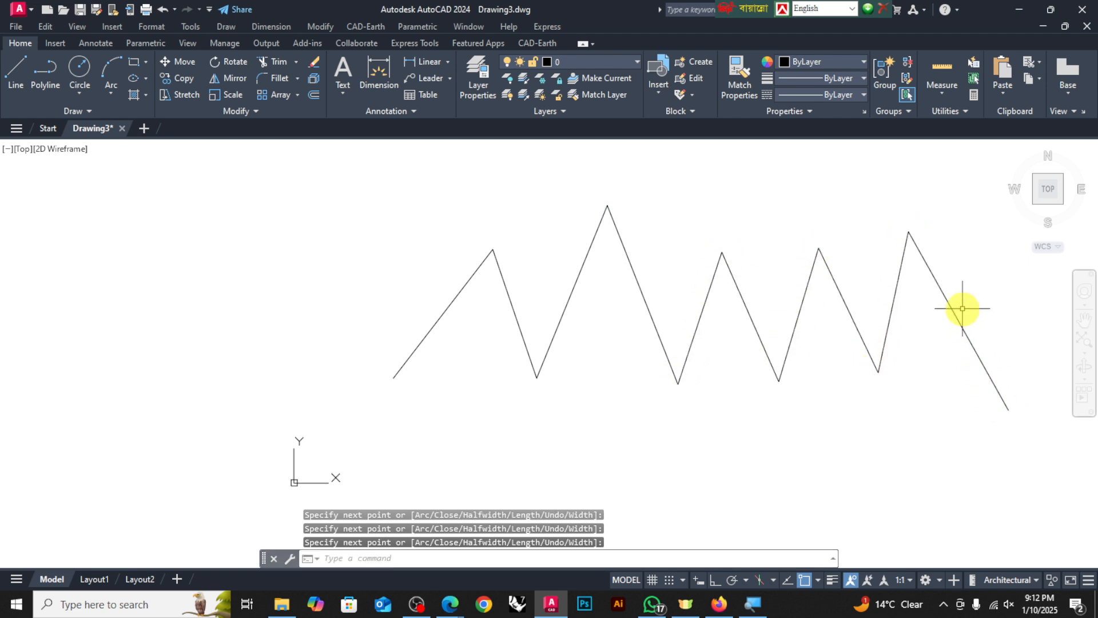
# Select the zigzag polyline with a crossing window over part of it and erase it
pyautogui.click(950, 247)
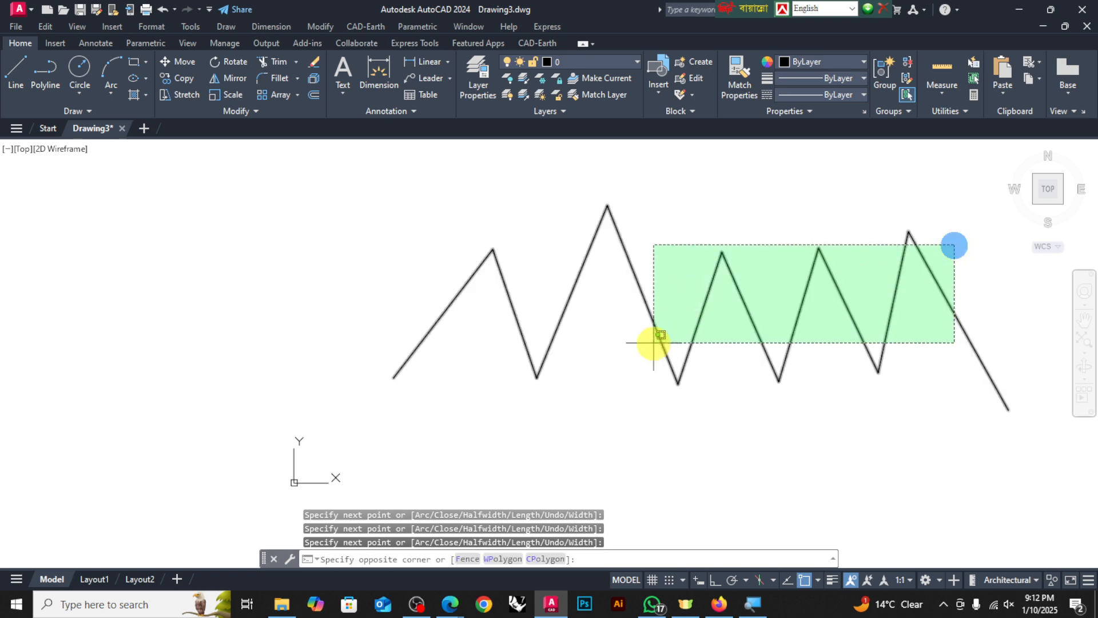
pyautogui.click(652, 341)
pyautogui.press('Delete')
# Draw an open zigzag of ten connected segments with the Line command
pyautogui.click(15, 66)
pyautogui.click(445, 422)
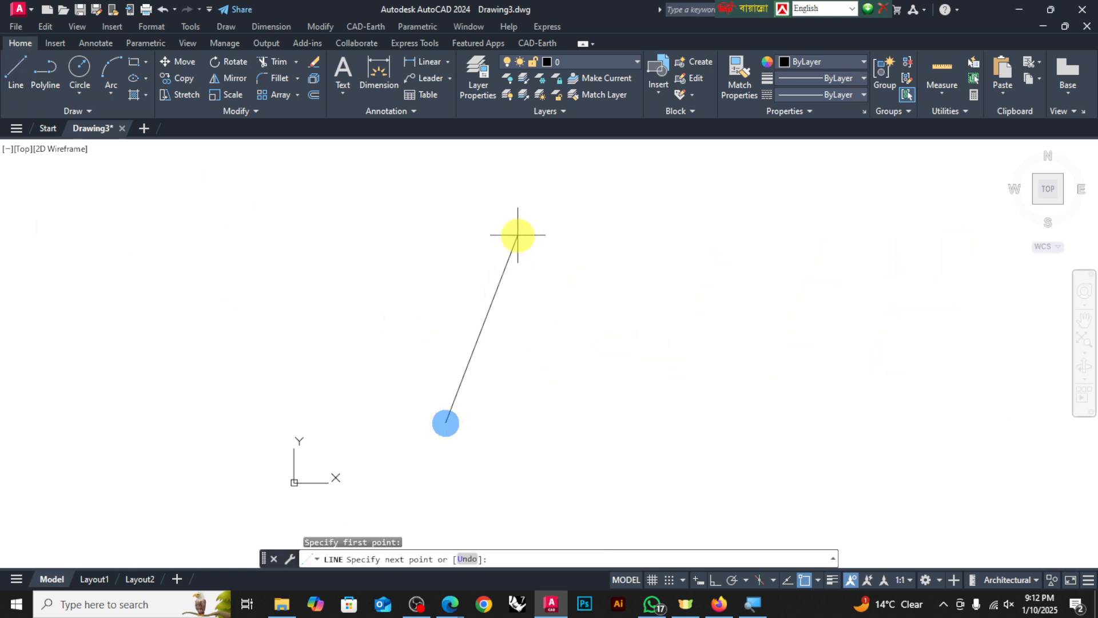
pyautogui.click(518, 235)
pyautogui.click(594, 375)
pyautogui.click(645, 237)
pyautogui.click(716, 366)
pyautogui.click(781, 228)
pyautogui.click(825, 358)
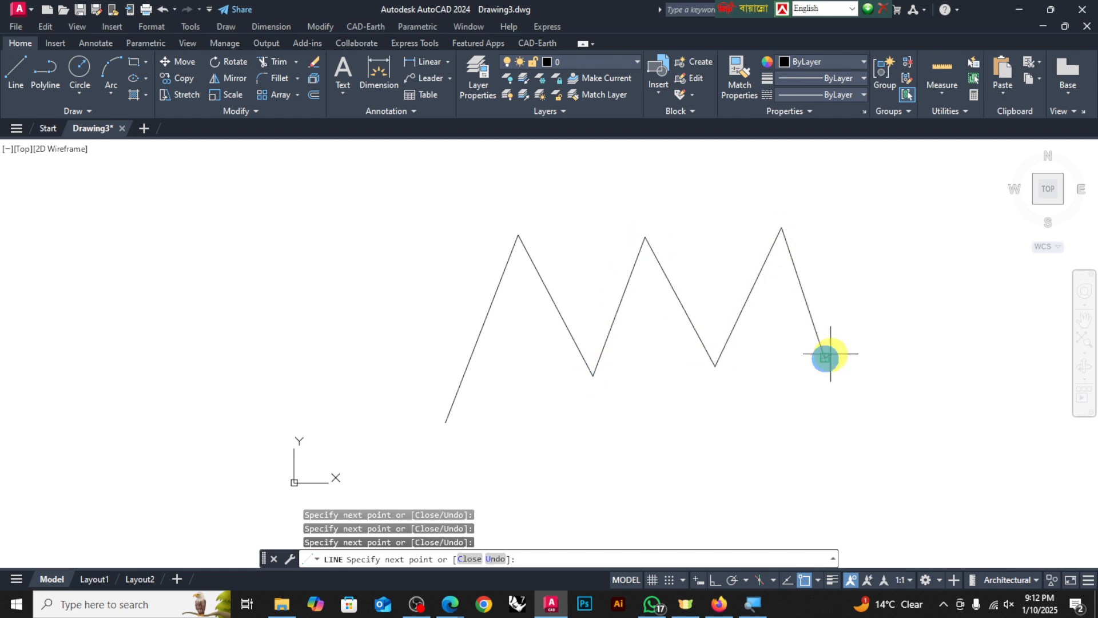
pyautogui.click(900, 215)
pyautogui.click(920, 358)
pyautogui.click(983, 234)
pyautogui.click(974, 416)
pyautogui.press('Return')
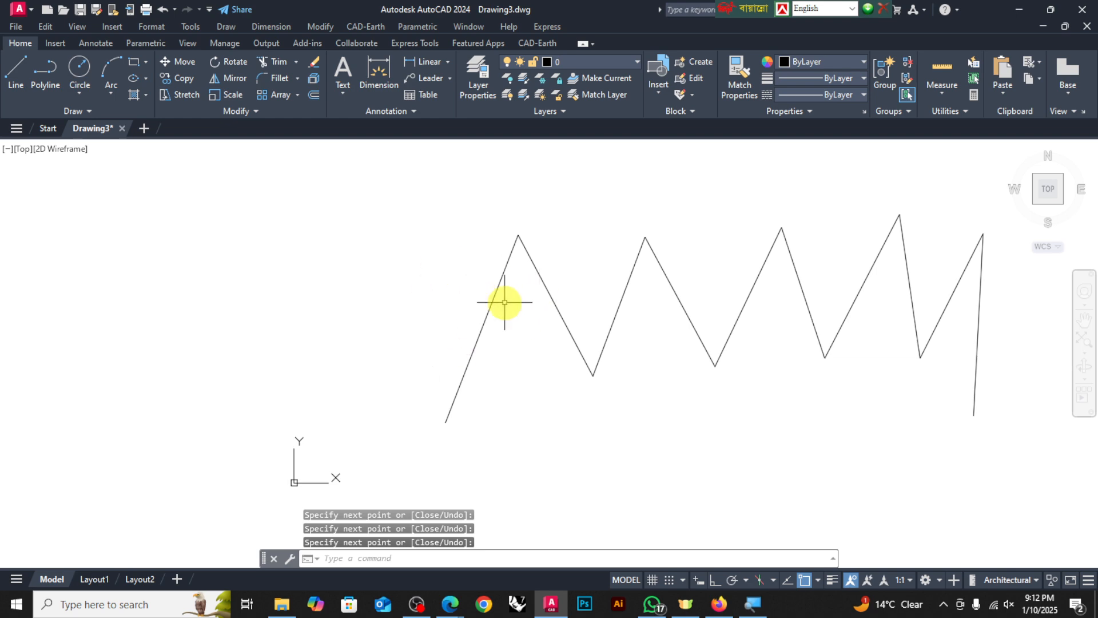
# Select the first two segments of the line zigzag to check that they are separate objects, and clear the selection
pyautogui.scroll(-2, 544, 326)
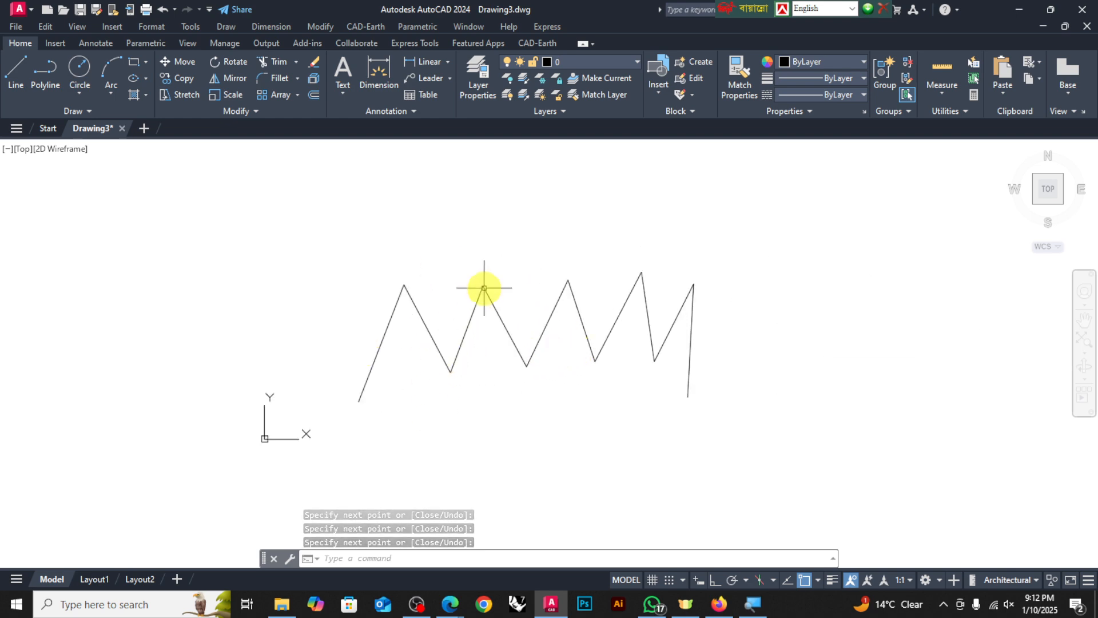
pyautogui.click(423, 315)
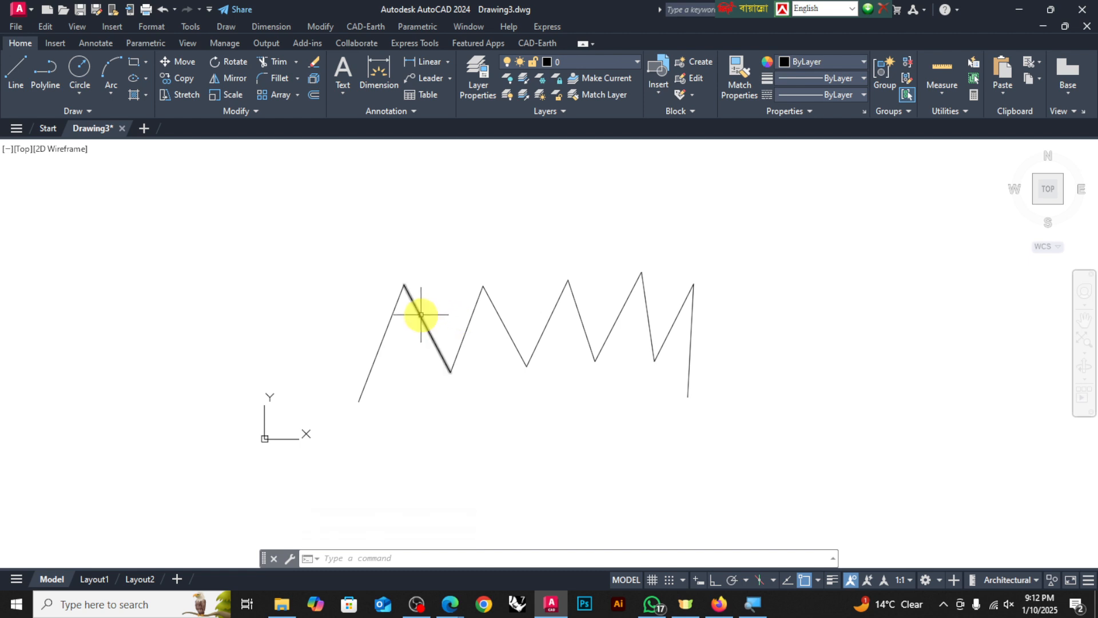
pyautogui.click(388, 328)
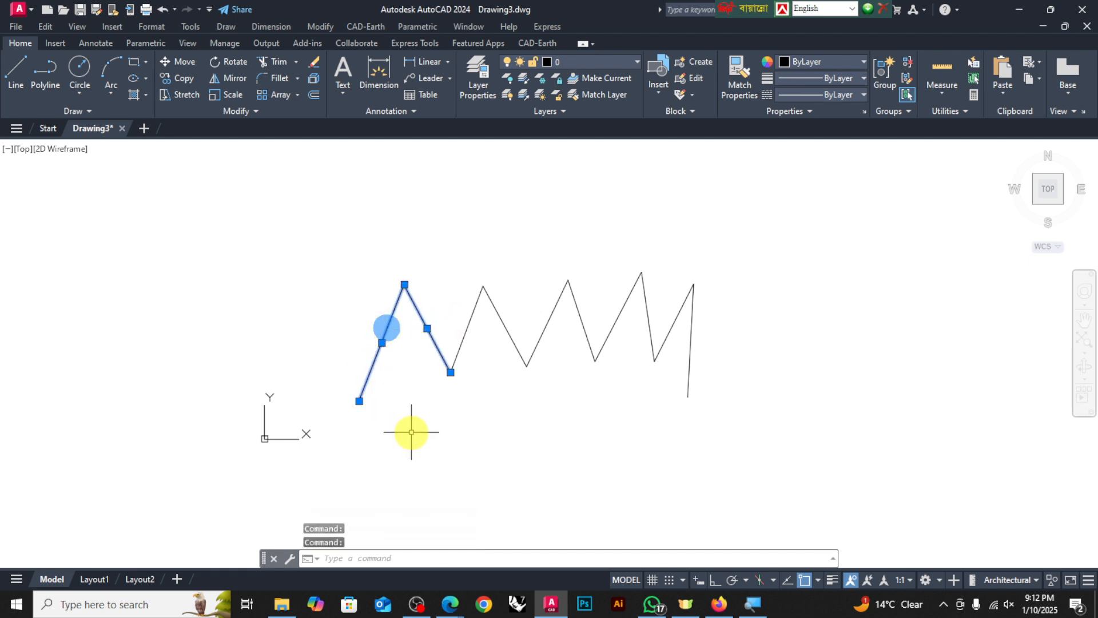
pyautogui.press('Escape')
pyautogui.scroll(4, 407, 342)
pyautogui.click(352, 292)
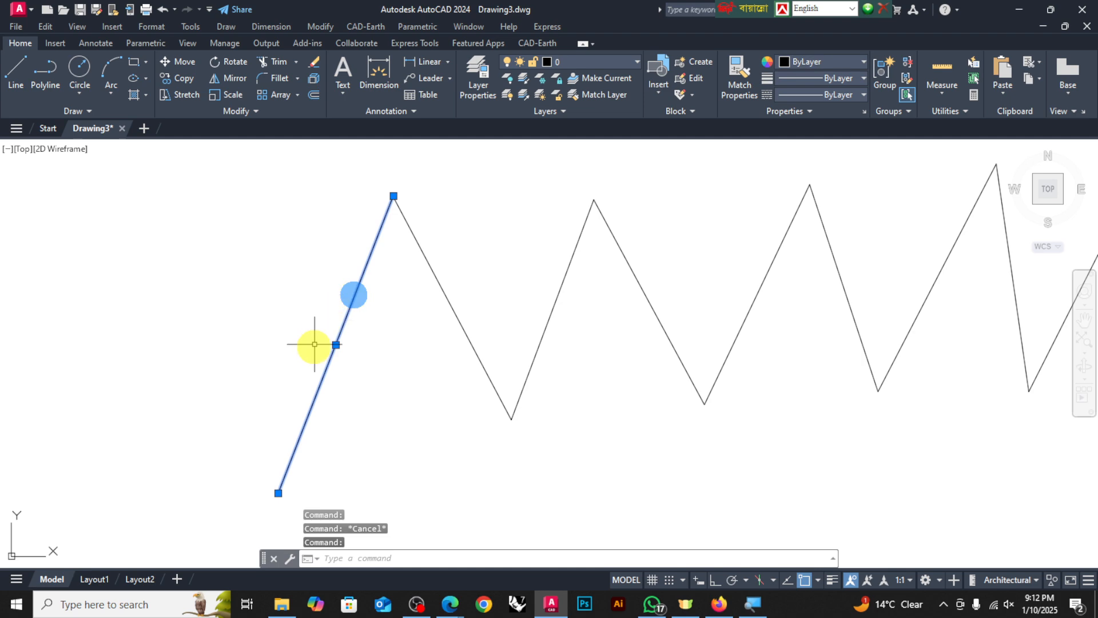
pyautogui.scroll(-6, 312, 344)
pyautogui.press('Escape')
pyautogui.scroll(2, 375, 346)
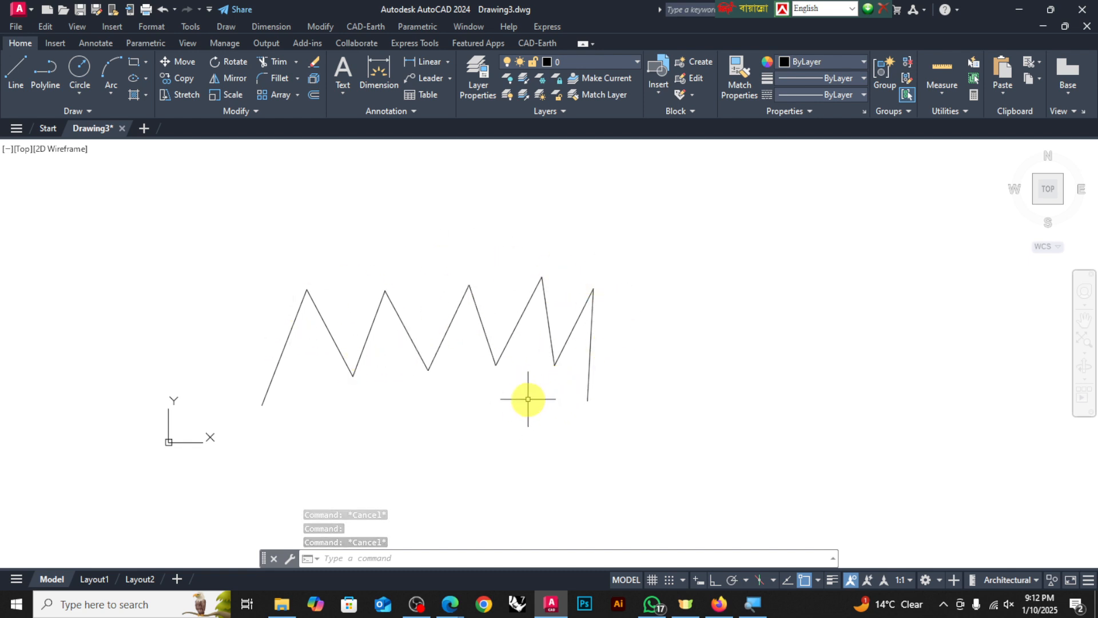
# Select the whole line zigzag with a crossing window, examine its grips up close, and clear the selection
pyautogui.click(638, 206)
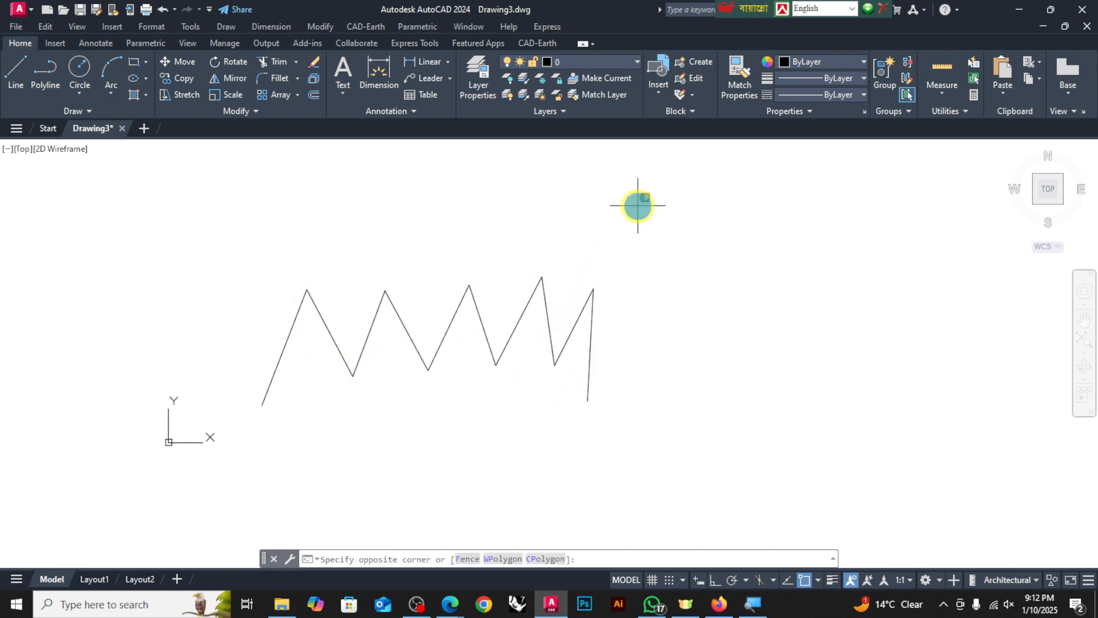
pyautogui.click(706, 227)
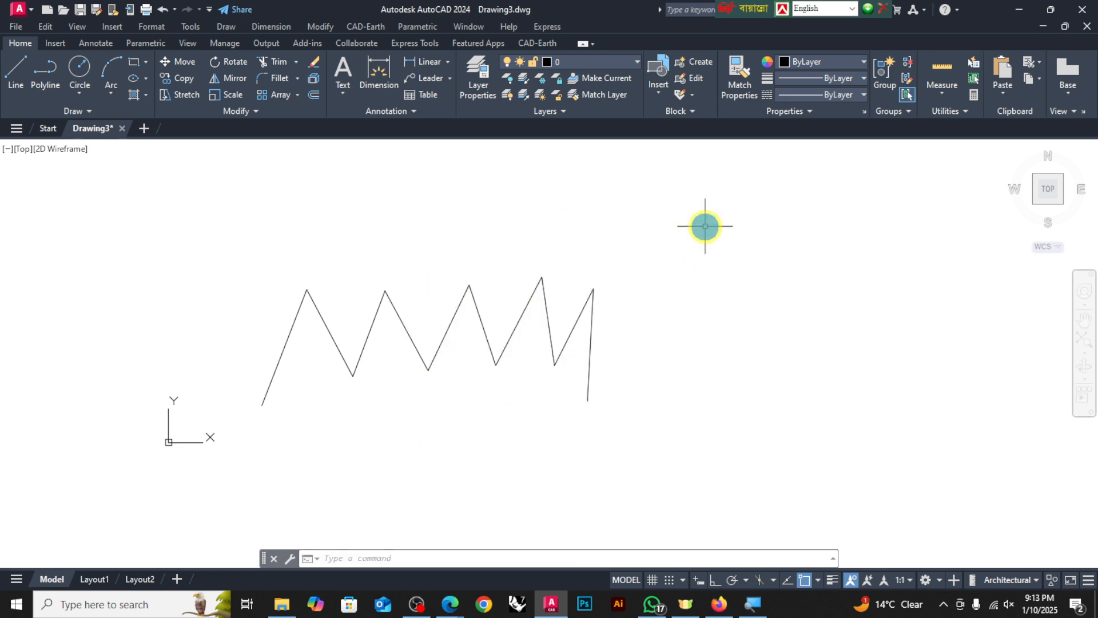
pyautogui.click(643, 212)
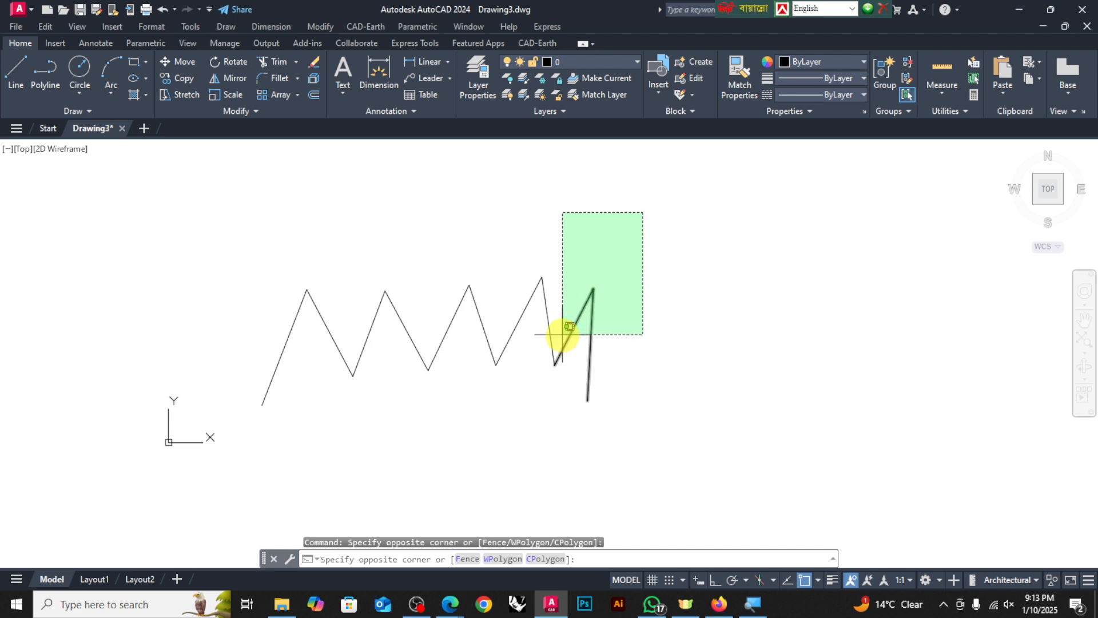
pyautogui.click(240, 469)
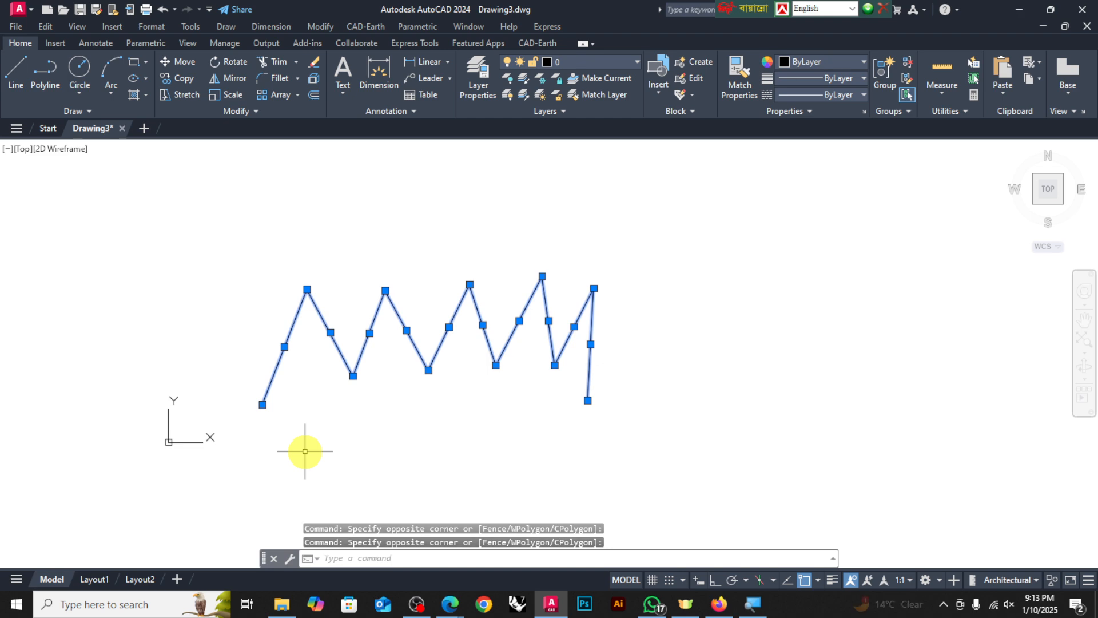
pyautogui.scroll(5, 300, 321)
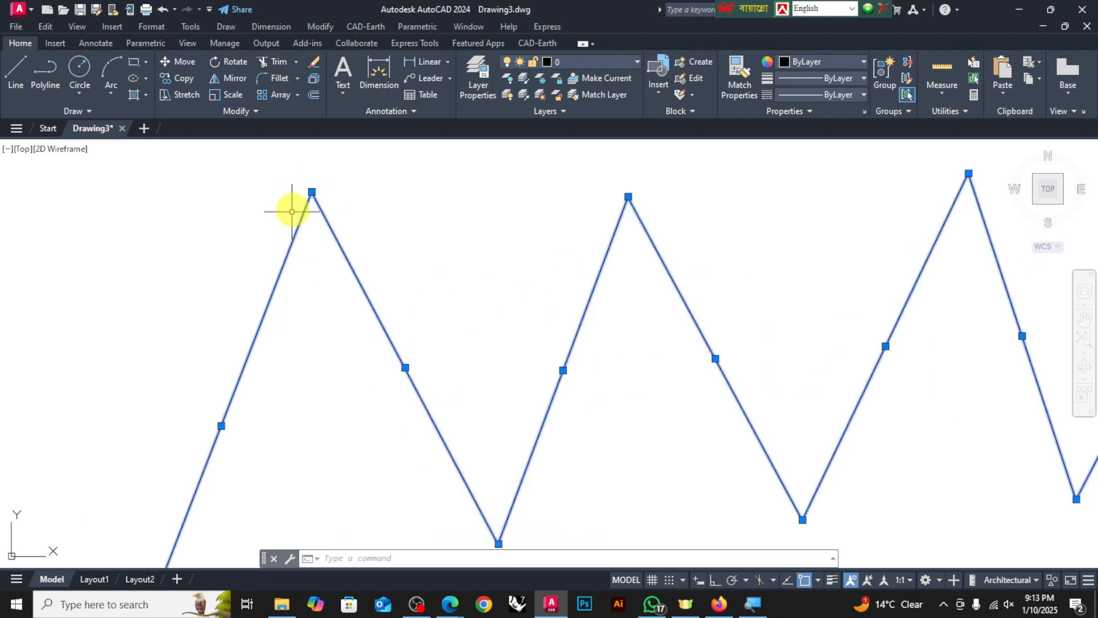
pyautogui.press('Escape')
# Select the first and second zigzag segments in turn to examine the endpoint they share at the first peak
pyautogui.click(298, 231)
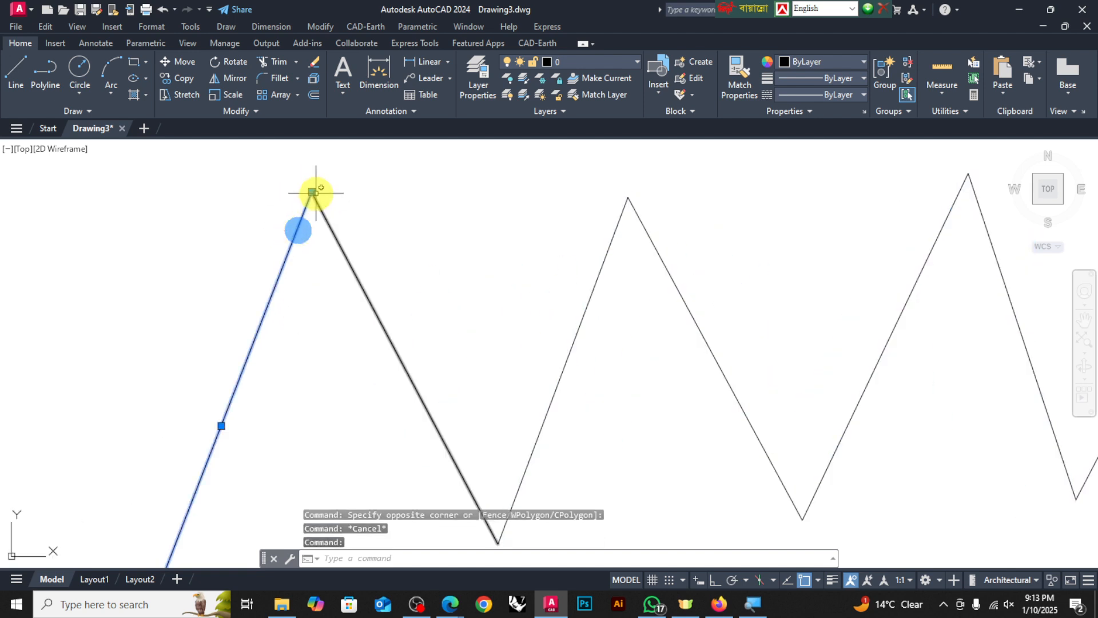
pyautogui.press('Escape')
pyautogui.click(333, 236)
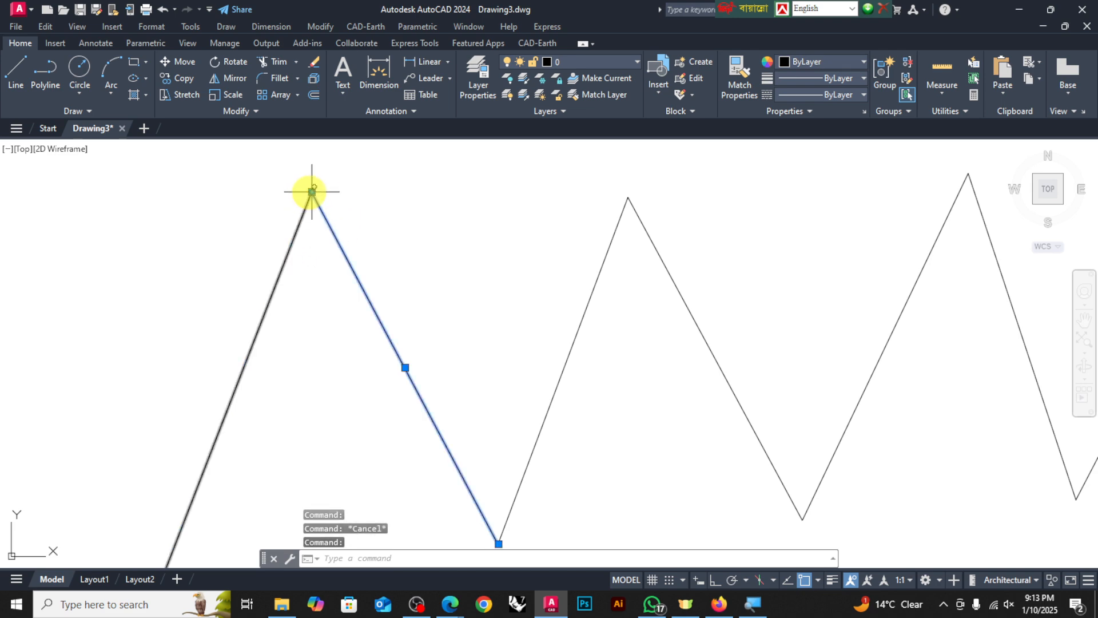
pyautogui.scroll(-10, 566, 251)
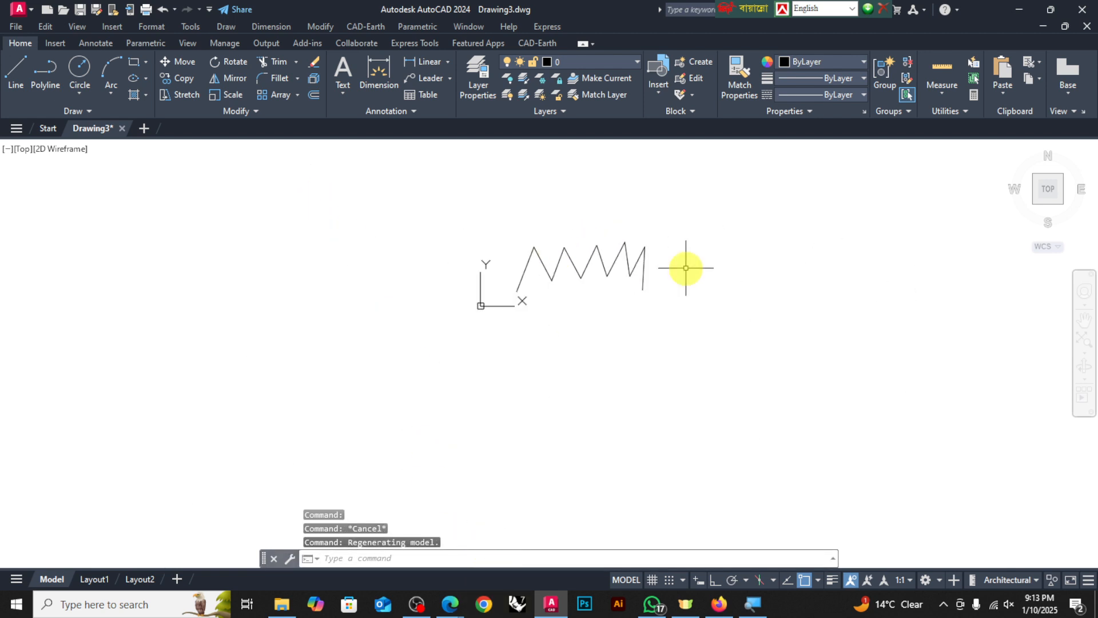
# Select all ten zigzag segments with a crossing window and join them into one polyline with the J command
pyautogui.click(677, 196)
pyautogui.click(469, 314)
pyautogui.scroll(6, 593, 303)
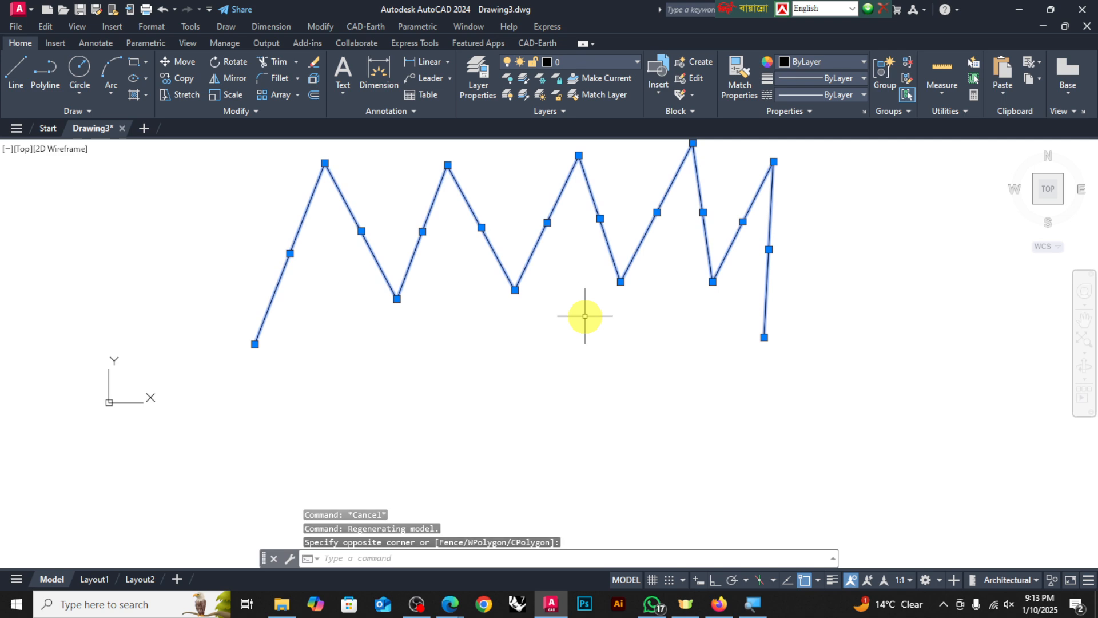
pyautogui.write('j')
pyautogui.press('Return')
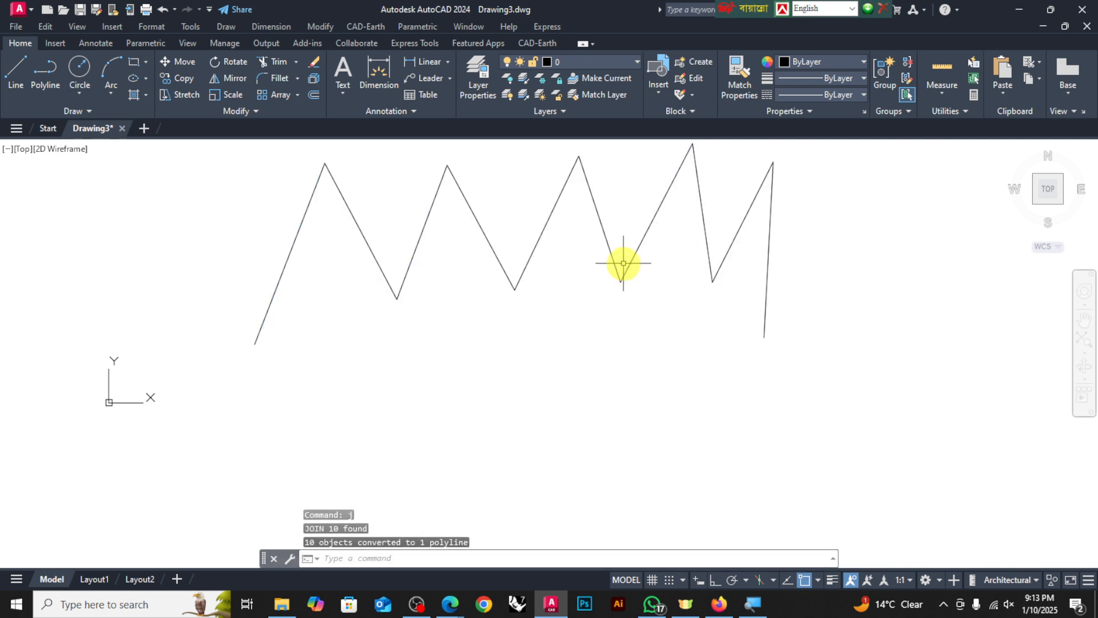
# Select the joined ten-segment zigzag, examine it as a single polyline, and clear the selection
pyautogui.click(598, 226)
pyautogui.click(556, 353)
pyautogui.press('Escape')
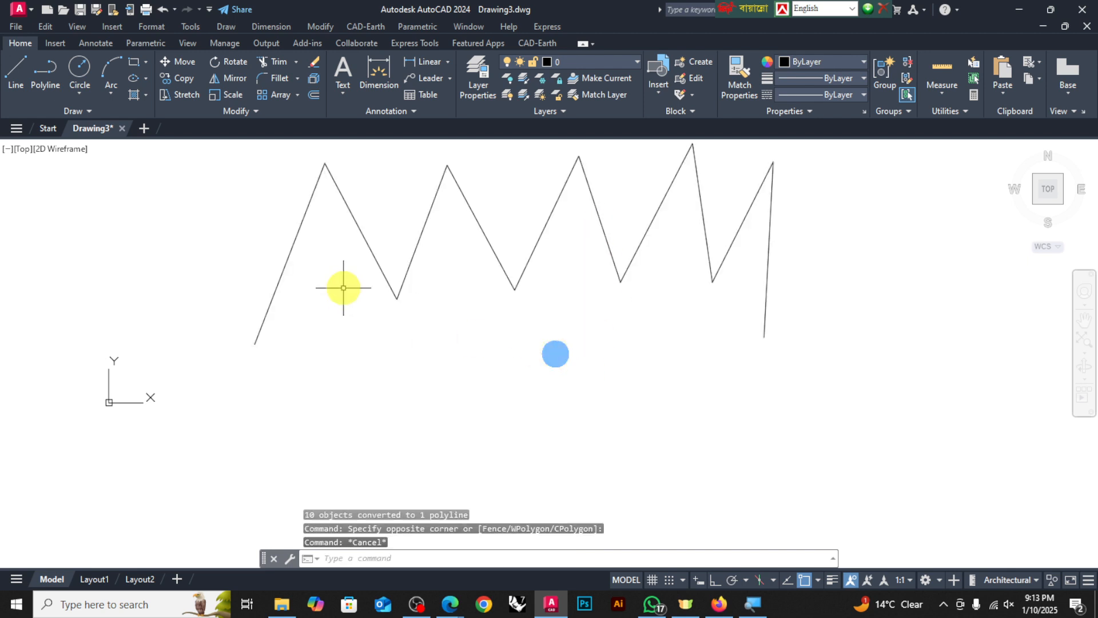
pyautogui.click(295, 246)
pyautogui.scroll(-4, 320, 309)
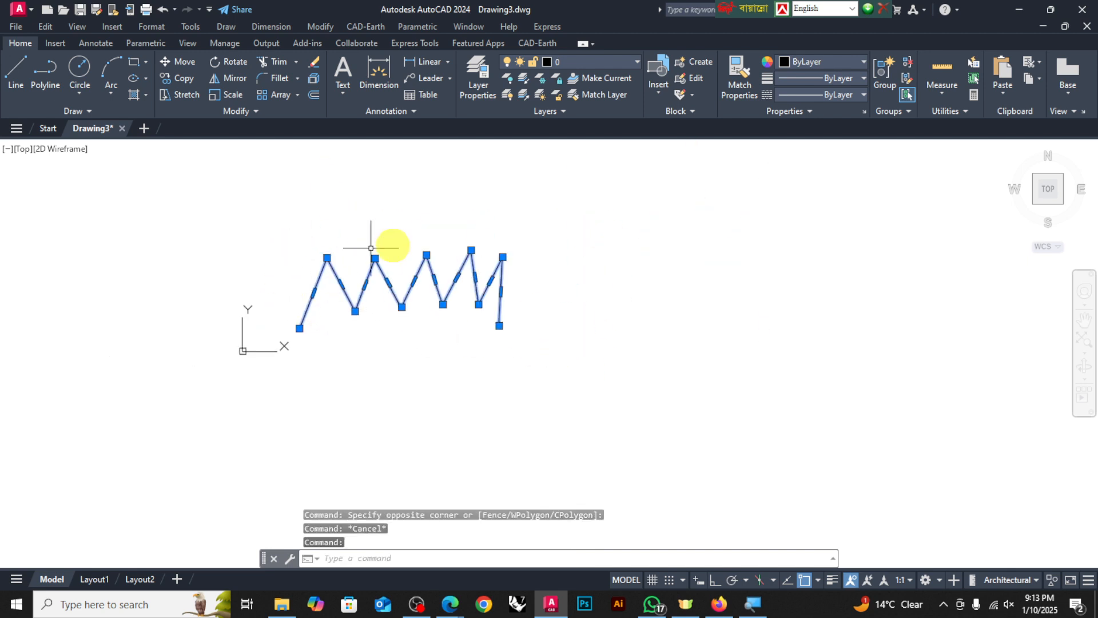
pyautogui.scroll(4, 399, 250)
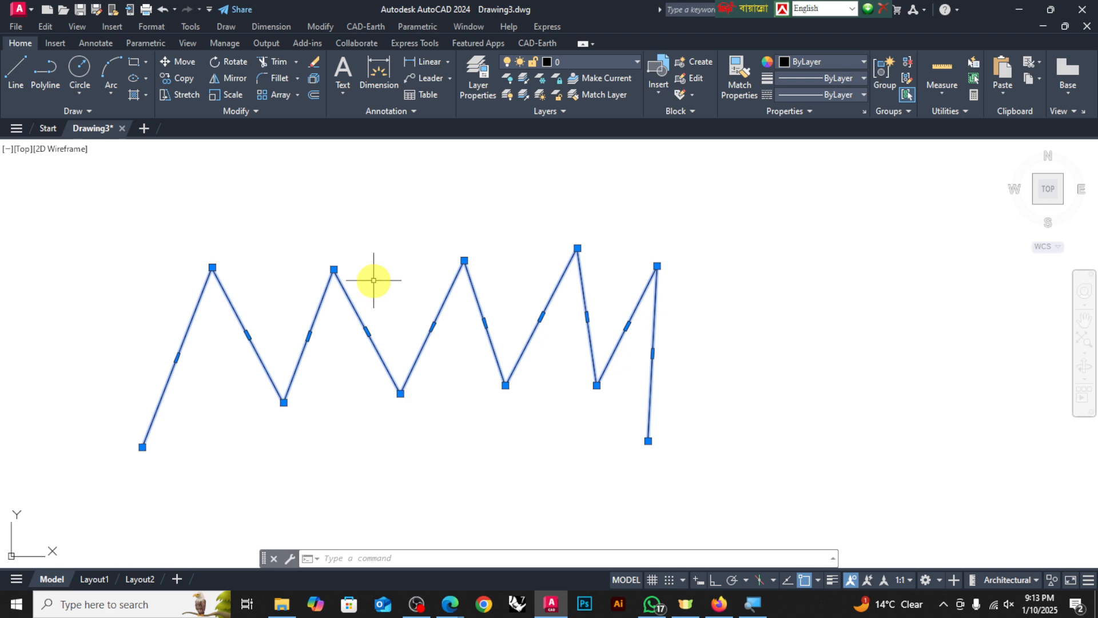
pyautogui.press('Escape')
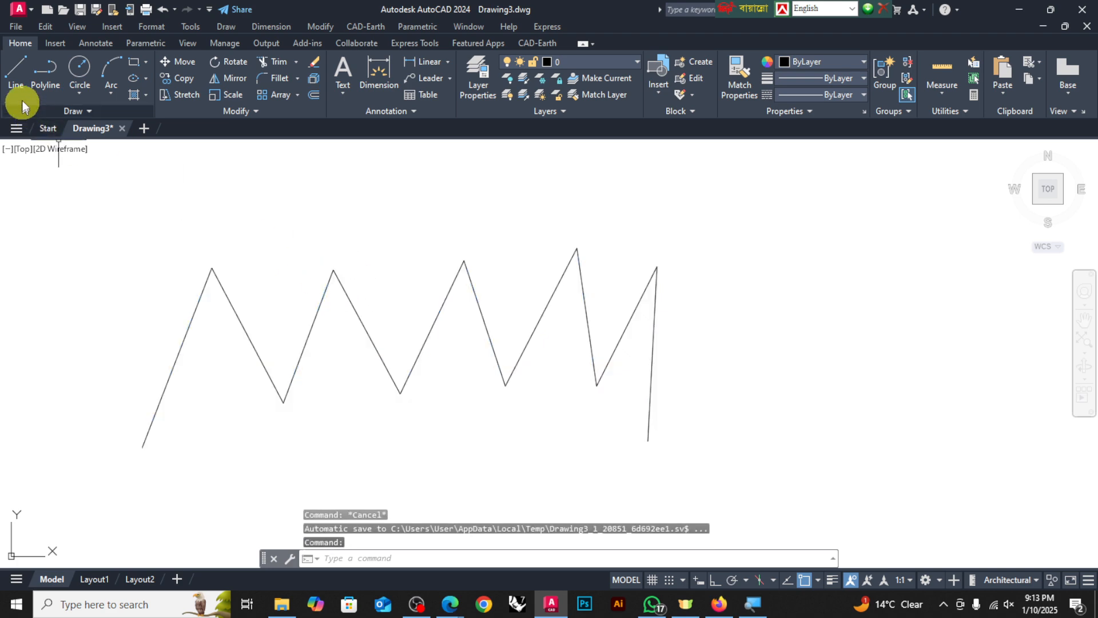
# Draw a second freehand zigzag of seven connected segments with the Line command beside the joined zigzag
pyautogui.click(24, 68)
pyautogui.scroll(-3, 294, 262)
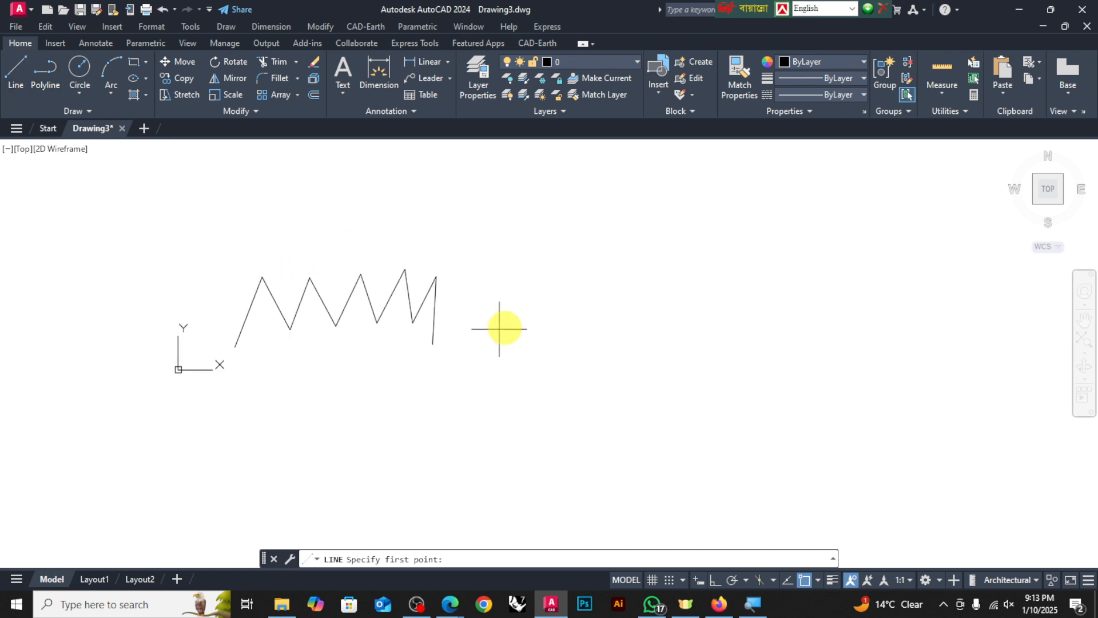
pyautogui.scroll(3, 502, 324)
pyautogui.click(380, 376)
pyautogui.click(444, 204)
pyautogui.click(500, 365)
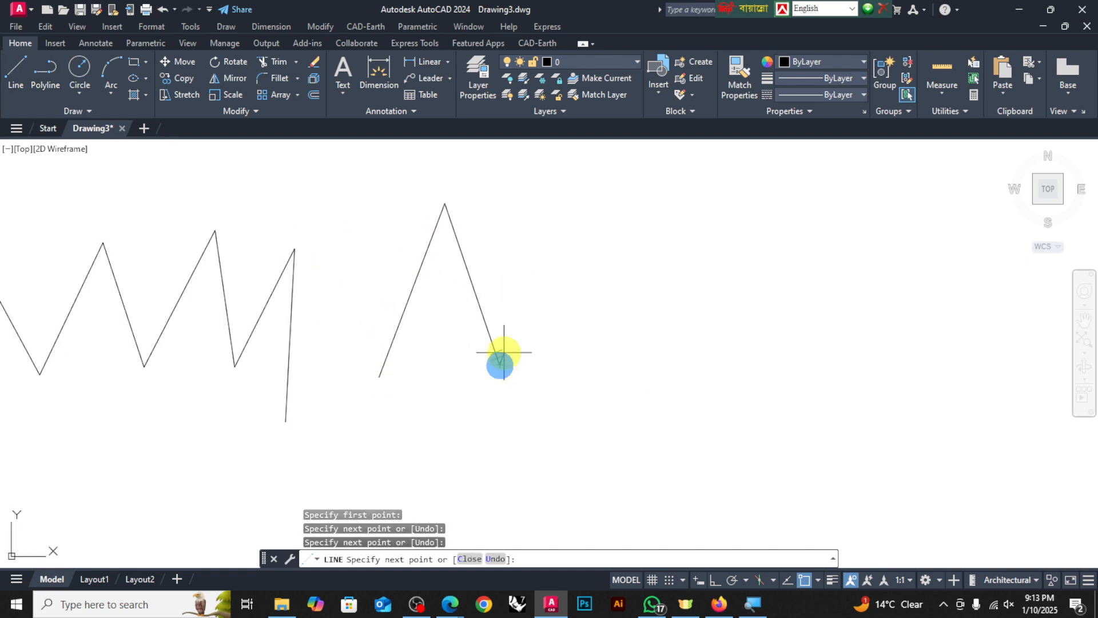
pyautogui.click(566, 195)
pyautogui.click(634, 363)
pyautogui.click(696, 173)
pyautogui.click(731, 330)
pyautogui.click(787, 221)
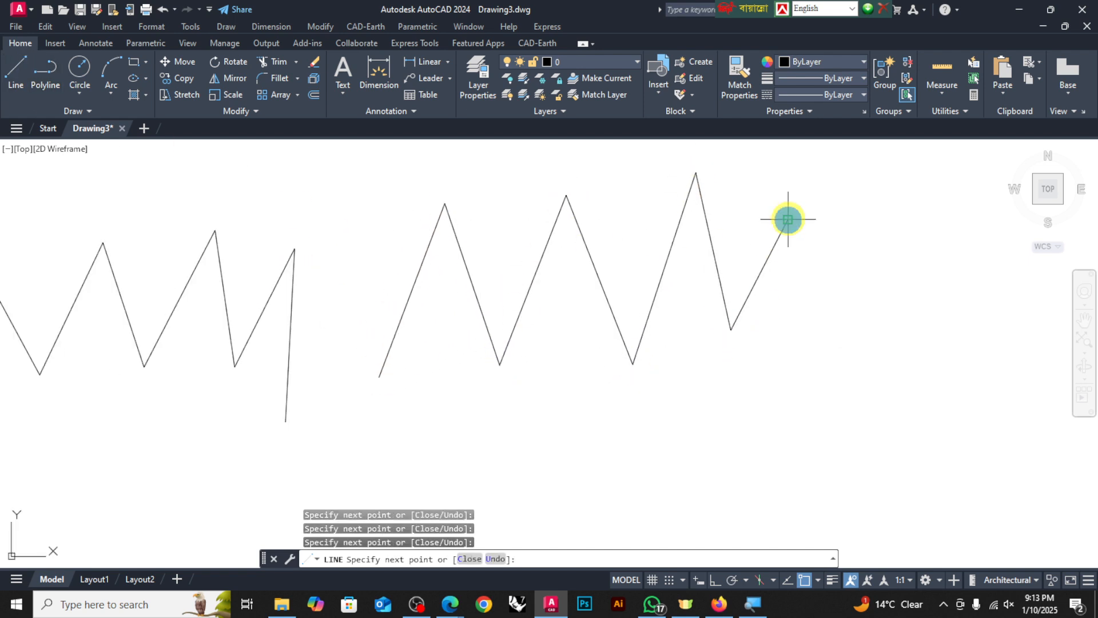
pyautogui.press('Return')
# Select the last two segments of the new zigzag in turn to check that they are separate objects, and clear the selection
pyautogui.click(768, 255)
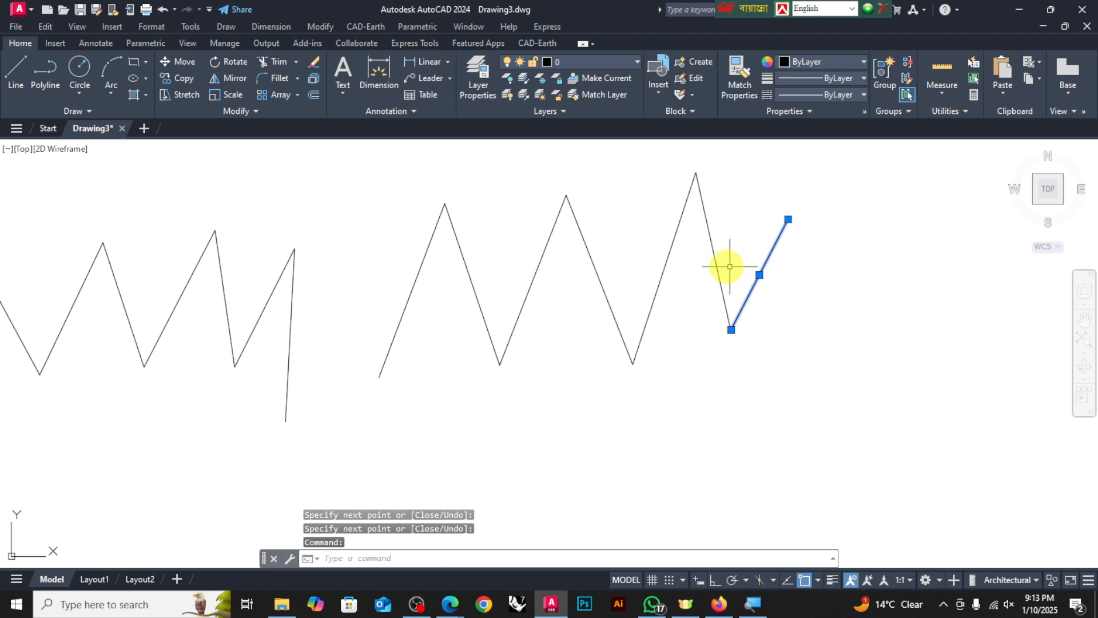
pyautogui.press('Escape')
pyautogui.click(715, 252)
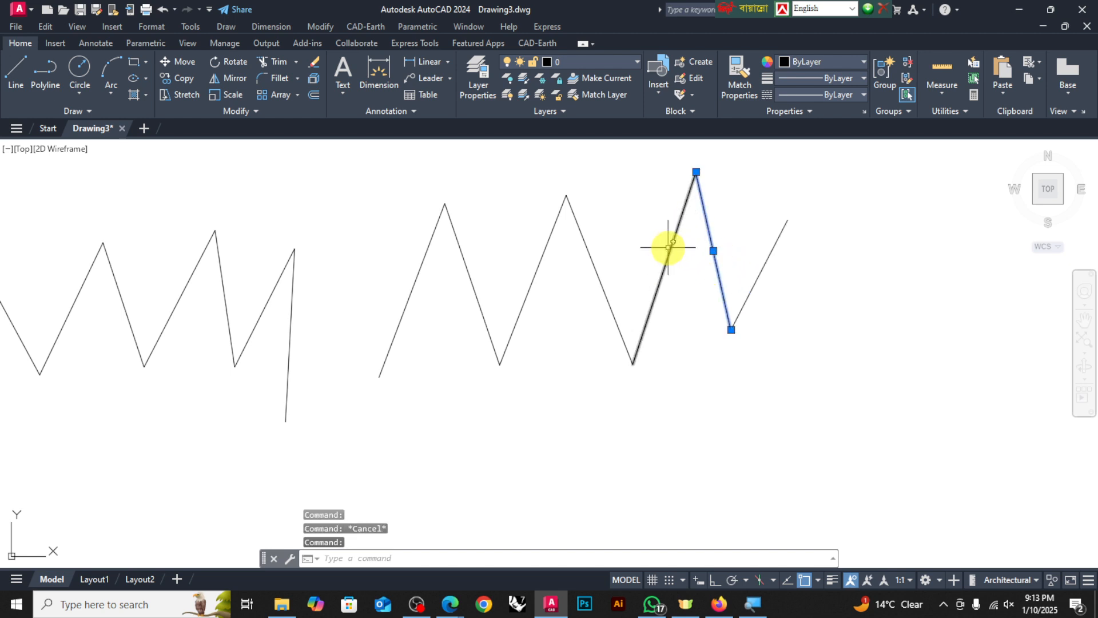
pyautogui.press('Escape')
# Select all seven segments of the second zigzag with a crossing window and join them into one polyline with the J command
pyautogui.scroll(-4, 669, 247)
pyautogui.click(759, 204)
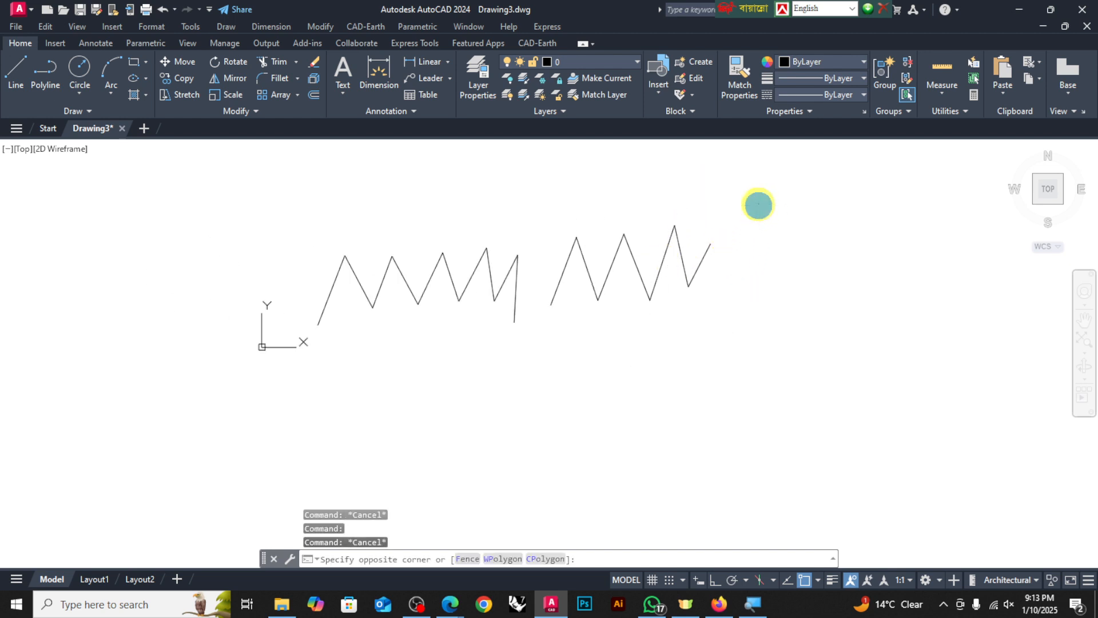
pyautogui.click(546, 336)
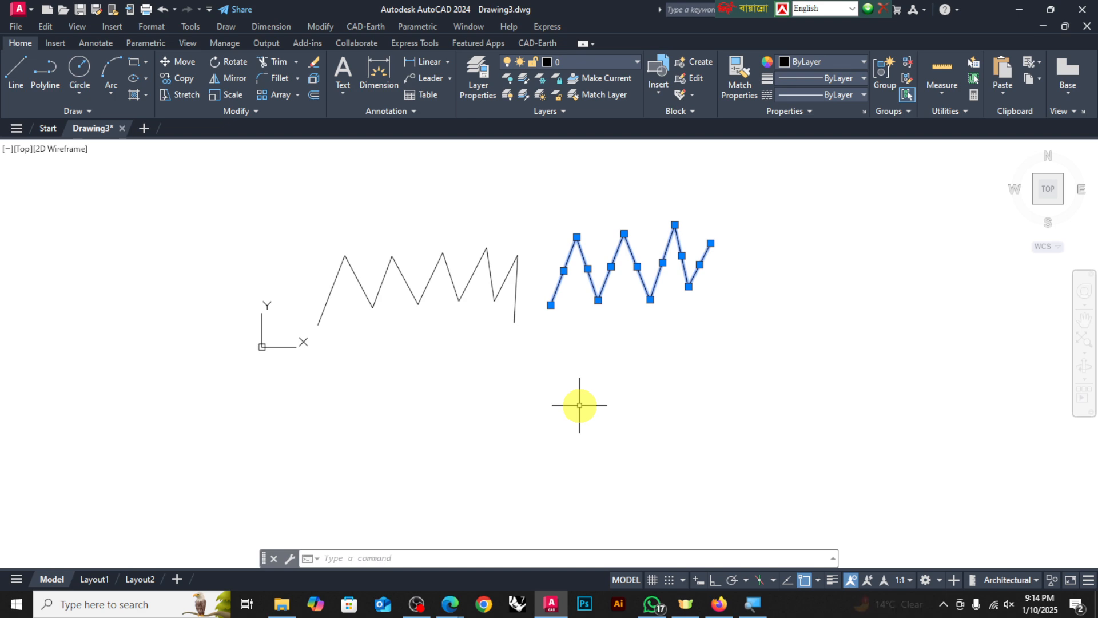
pyautogui.press('Return')
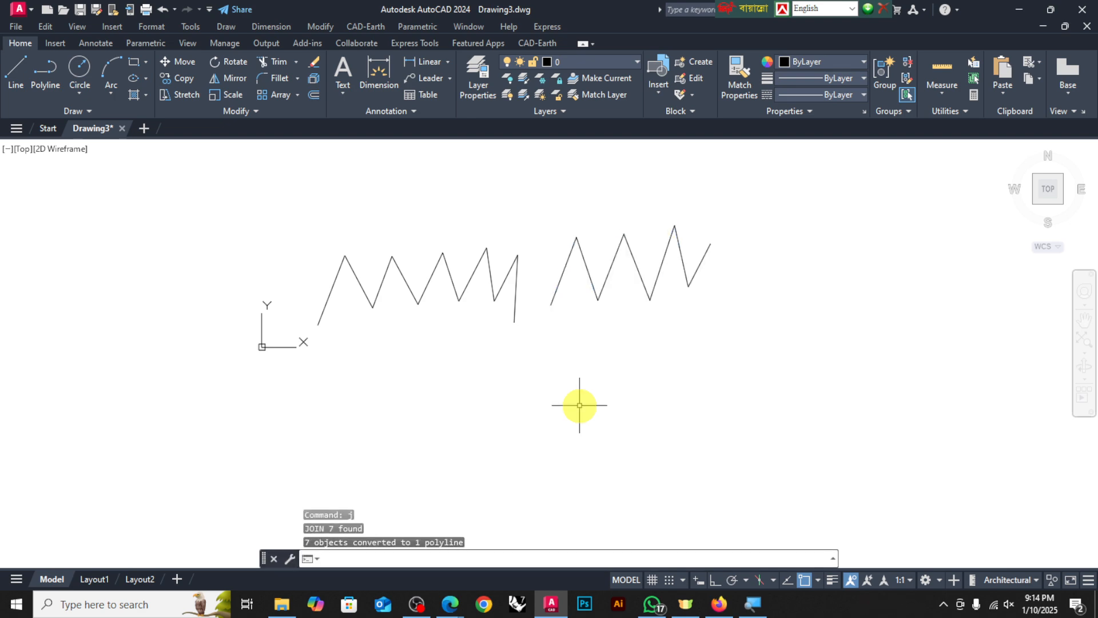
# Select the newly joined second zigzag, examine its grips up close, and clear the selection
pyautogui.click(623, 244)
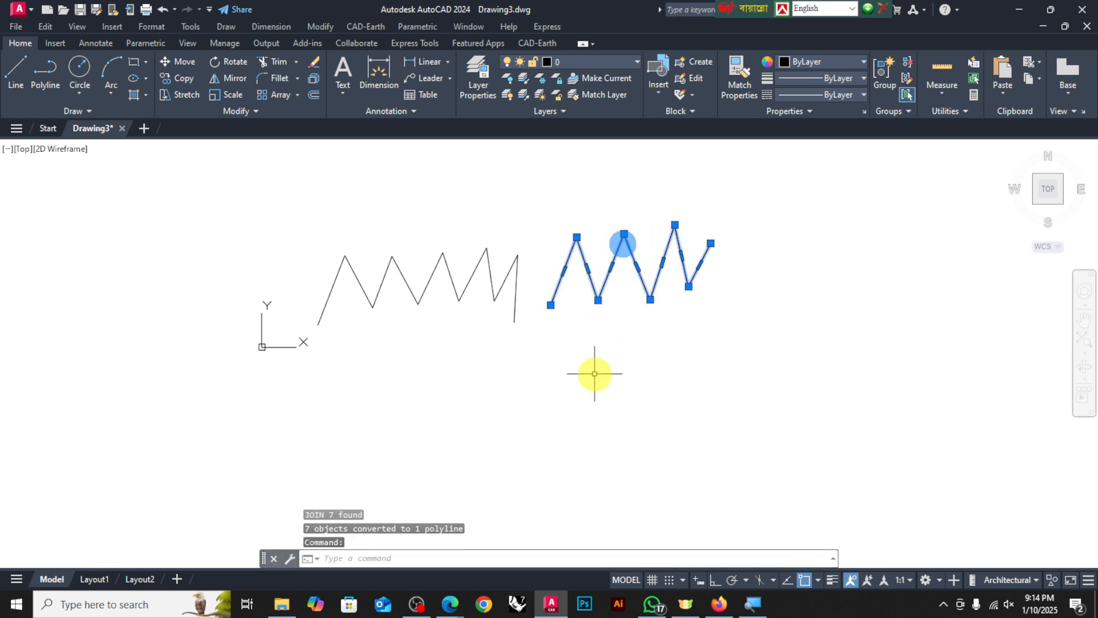
pyautogui.scroll(4, 629, 201)
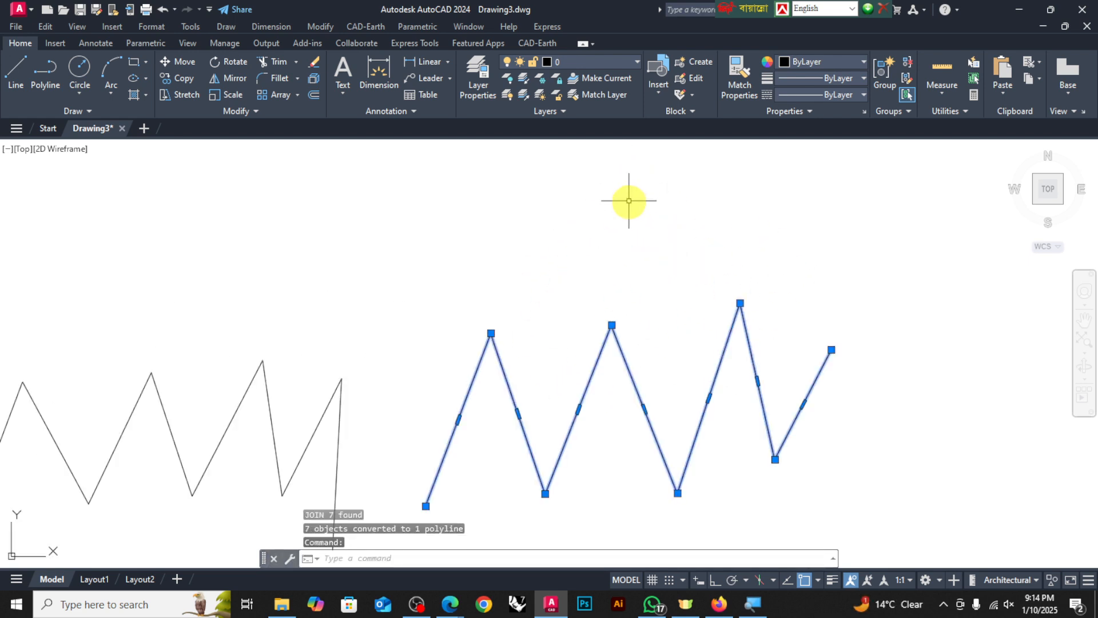
pyautogui.scroll(4, 627, 380)
pyautogui.press('Escape')
pyautogui.scroll(-6, 553, 311)
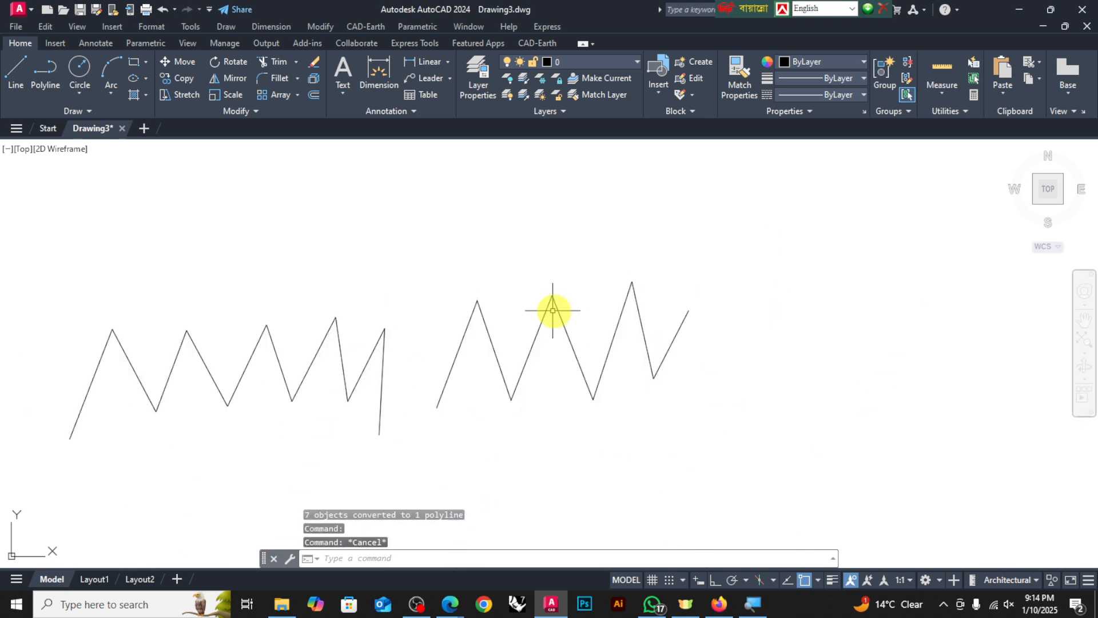
# Select both zigzags with a crossing window and delete them
pyautogui.click(792, 211)
pyautogui.scroll(-6, 275, 466)
pyautogui.scroll(4, 225, 470)
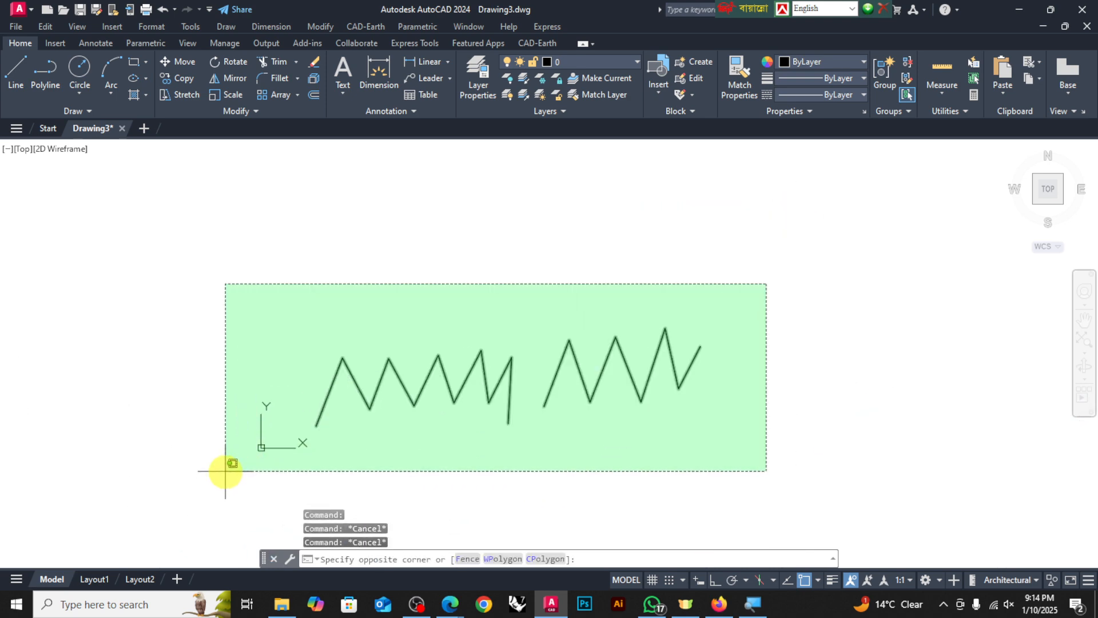
pyautogui.click(225, 471)
pyautogui.press('Delete')
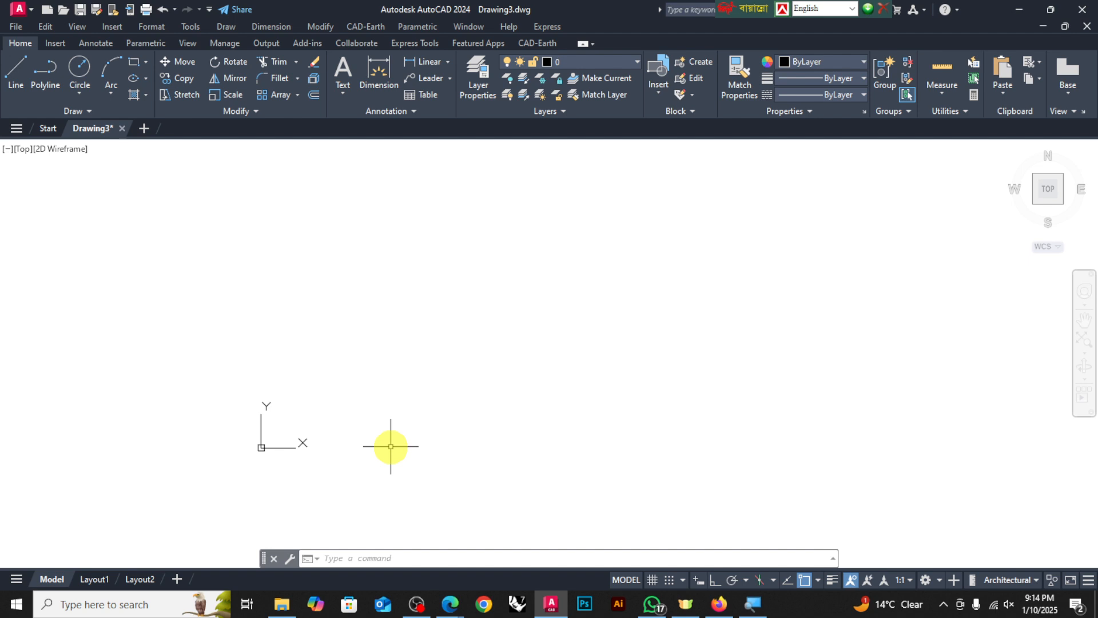
pyautogui.click(47, 78)
pyautogui.click(433, 413)
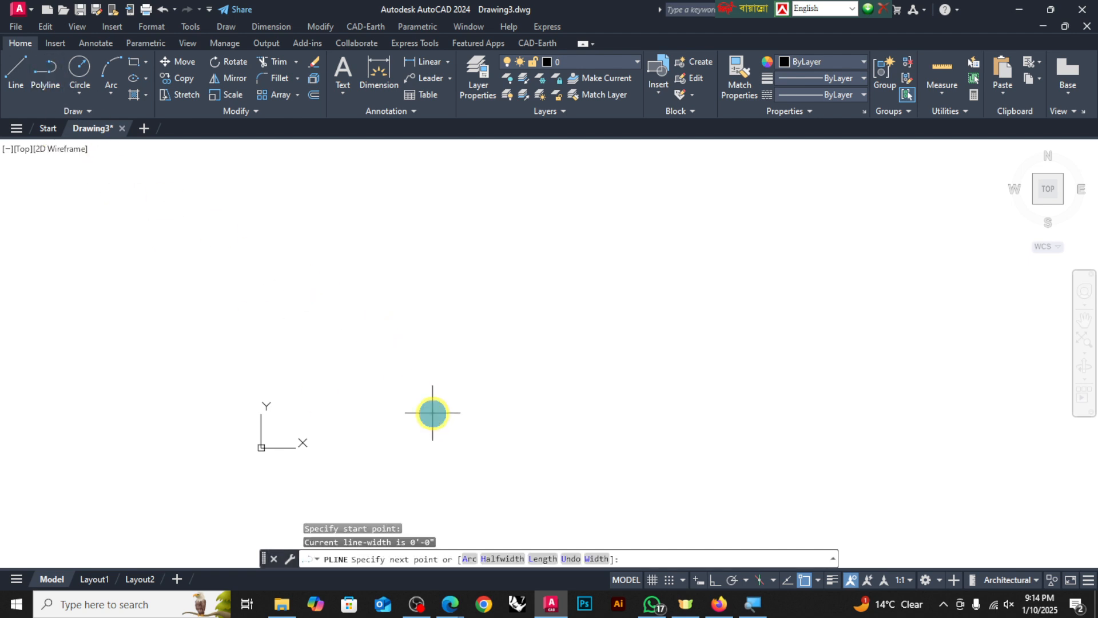
pyautogui.click(482, 257)
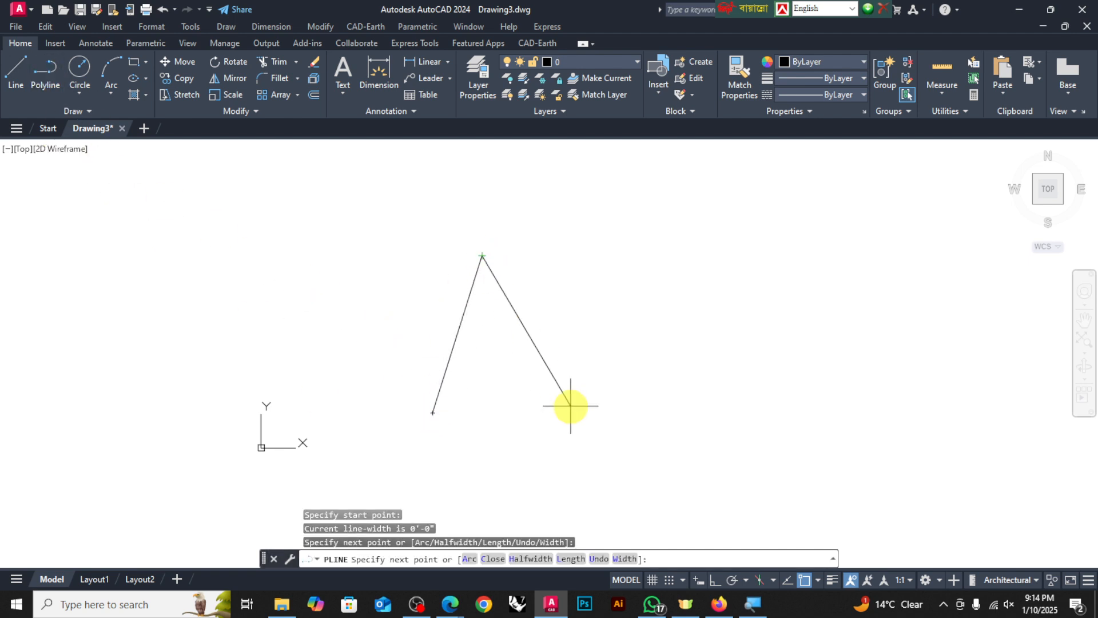
pyautogui.press('Escape')
pyautogui.click(565, 270)
pyautogui.click(328, 395)
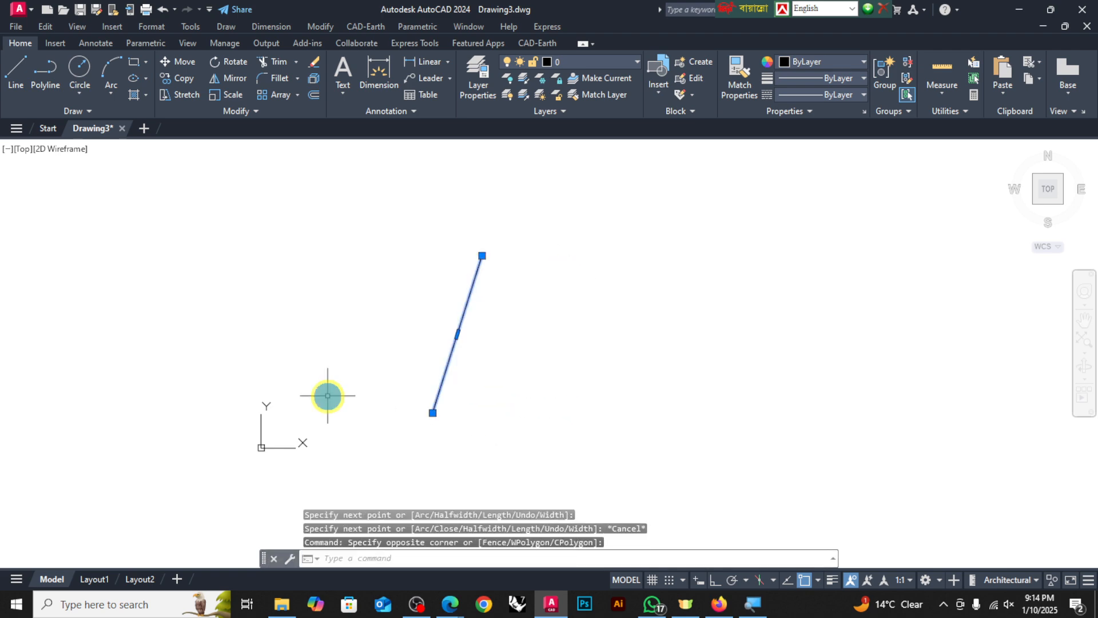
pyautogui.press('Delete')
# Draw a freehand zigzag of seven segments with the Polyline command in the empty drawing area
pyautogui.click(37, 74)
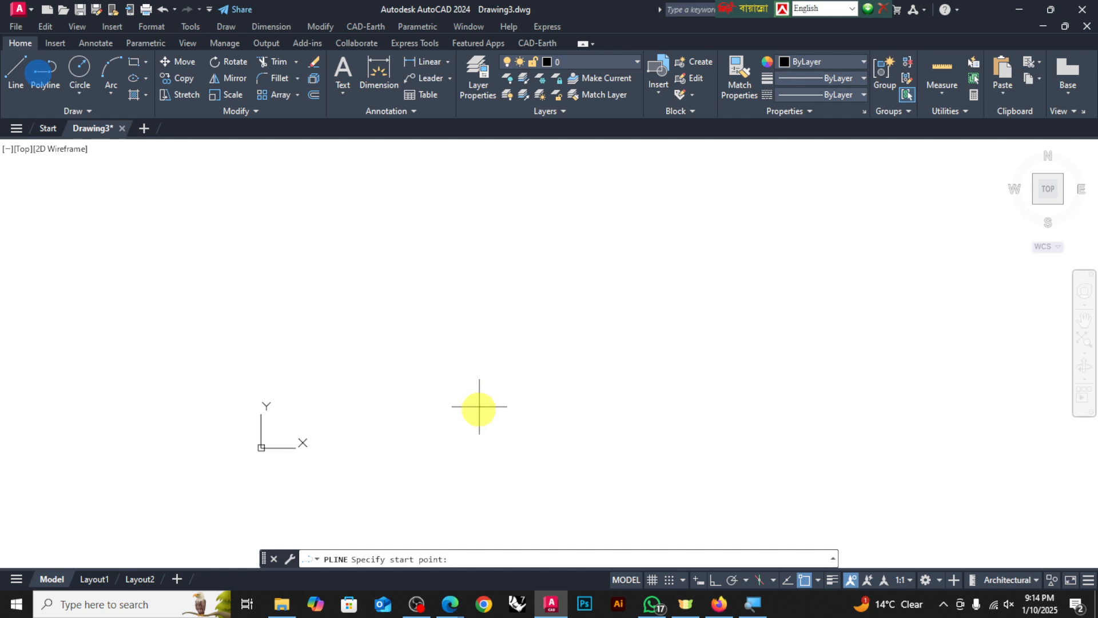
pyautogui.click(447, 436)
pyautogui.click(521, 258)
pyautogui.click(632, 455)
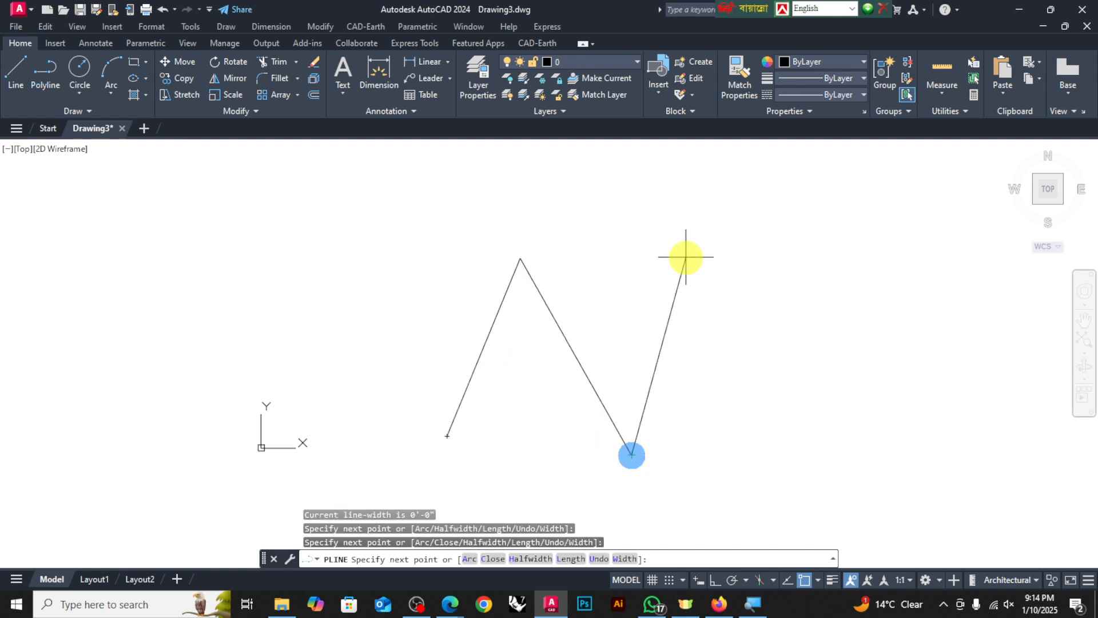
pyautogui.click(686, 257)
pyautogui.click(783, 442)
pyautogui.click(781, 291)
pyautogui.click(903, 465)
pyautogui.click(913, 292)
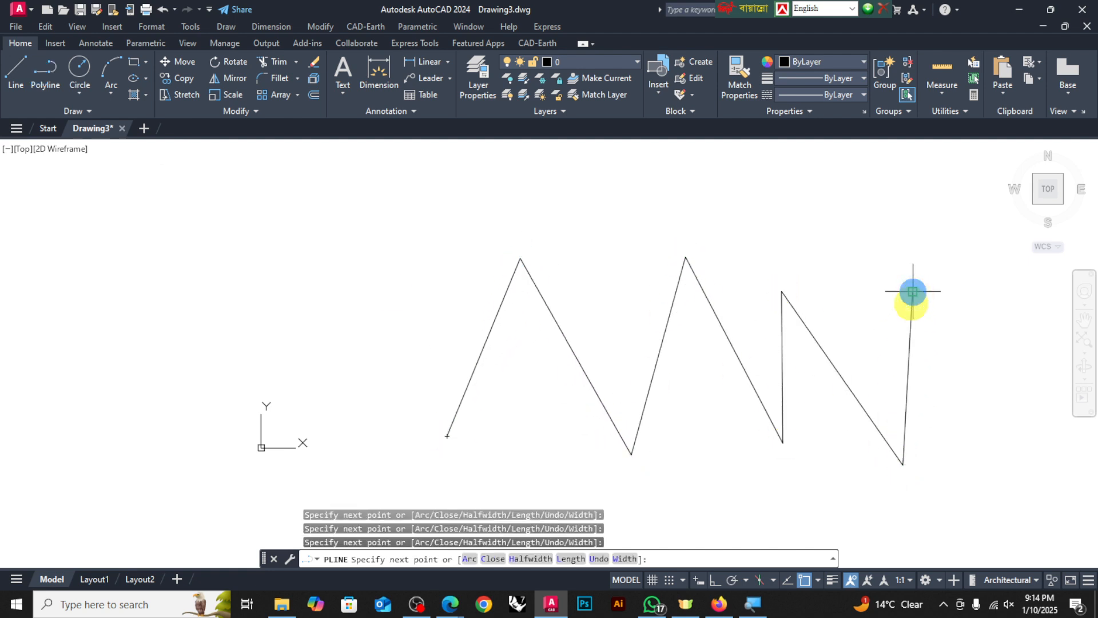
pyautogui.press('Return')
pyautogui.scroll(5, 807, 366)
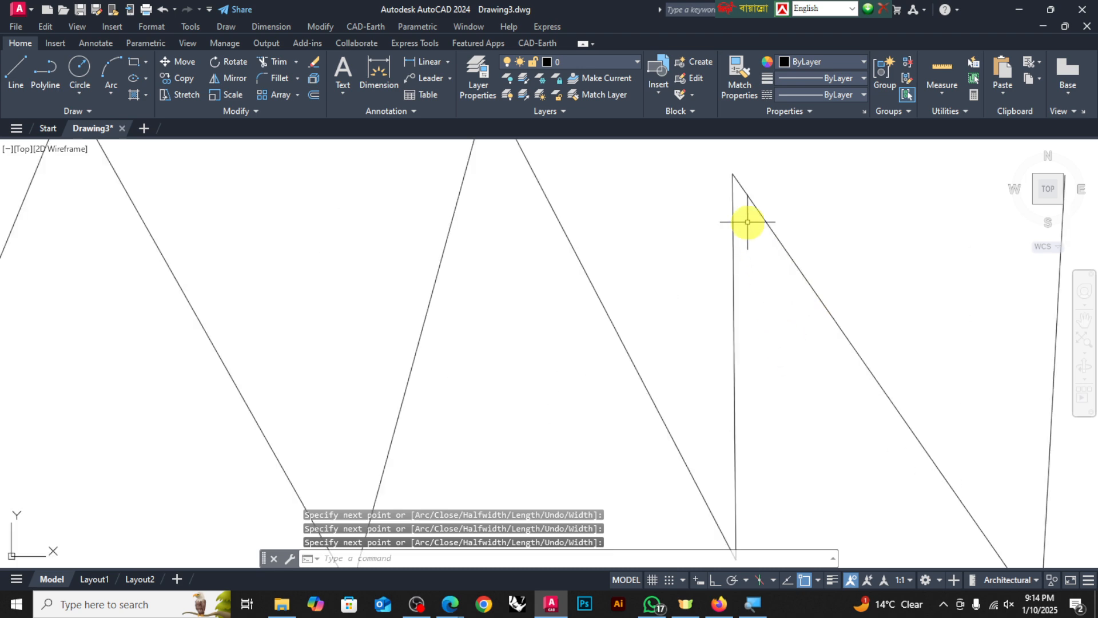
pyautogui.scroll(-5, 748, 222)
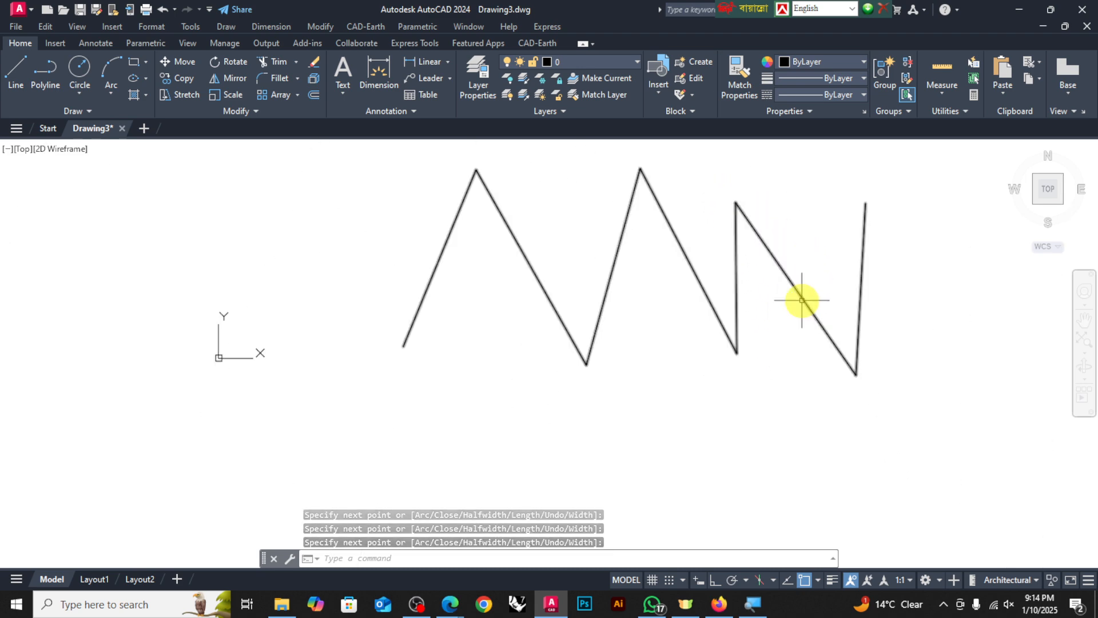
# Set the object color to Red and draw a short slanted polyline across the zigzag's sixth segment
pyautogui.click(47, 68)
pyautogui.click(788, 61)
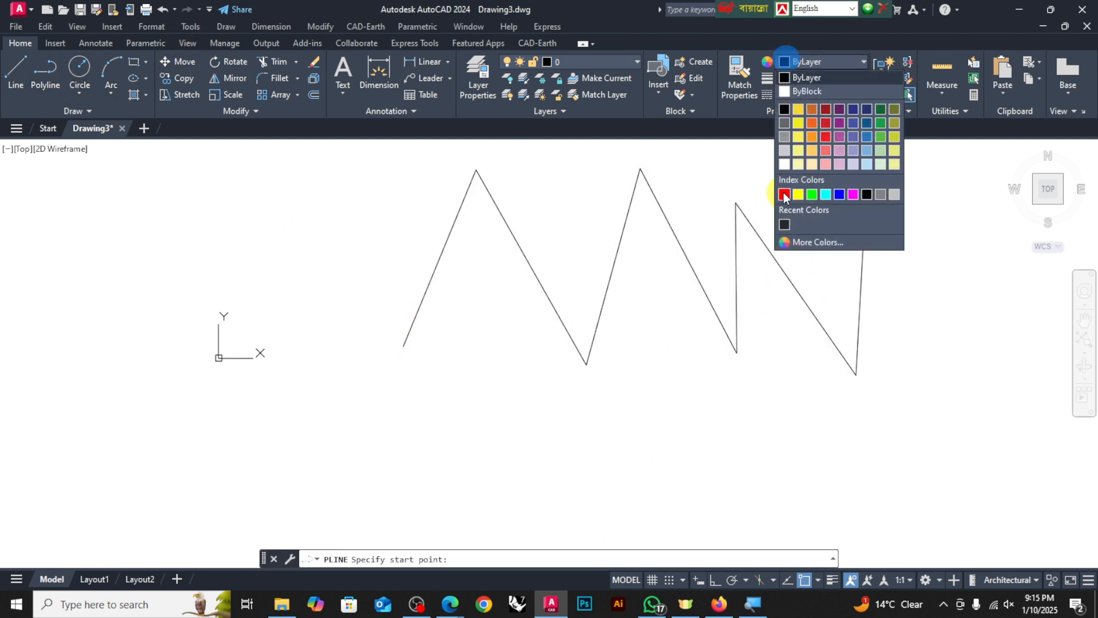
pyautogui.click(782, 192)
pyautogui.scroll(3, 792, 263)
pyautogui.click(794, 250)
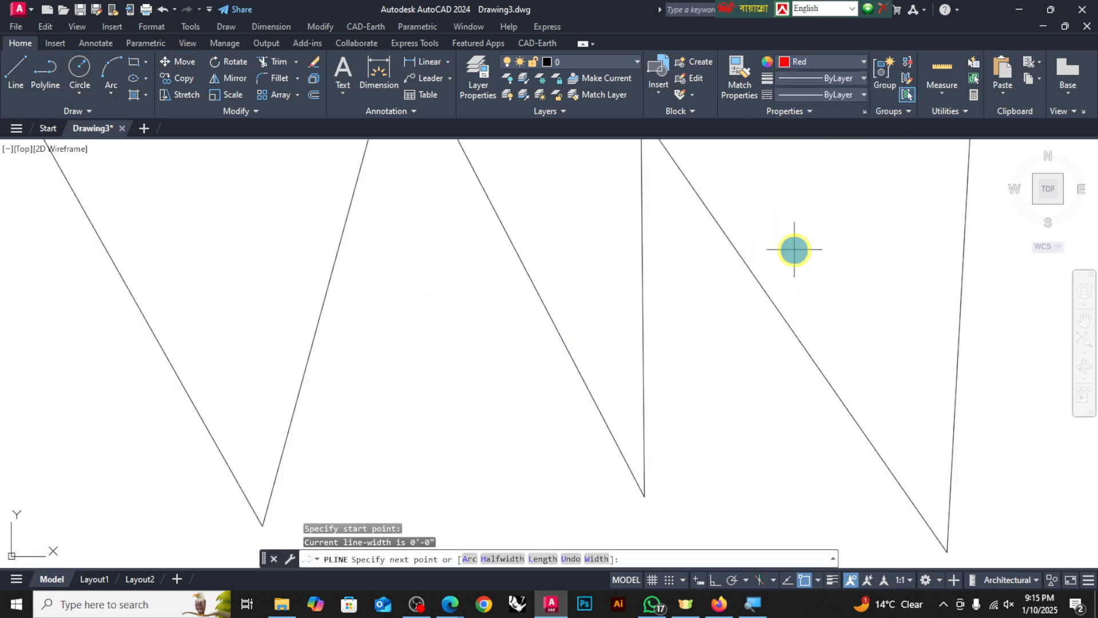
pyautogui.click(742, 352)
pyautogui.press('Return')
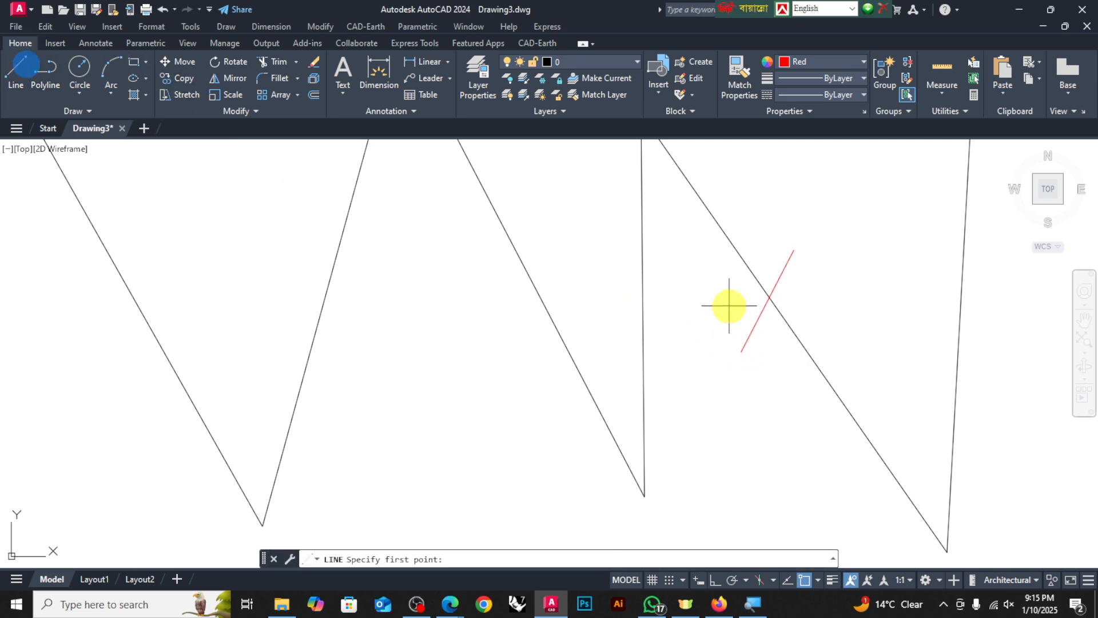
# Draw a short, nearly horizontal red line through the slanted mark on the sixth segment to form a cross
pyautogui.click(727, 305)
pyautogui.click(851, 294)
pyautogui.scroll(-4, 735, 312)
pyautogui.scroll(3, 729, 316)
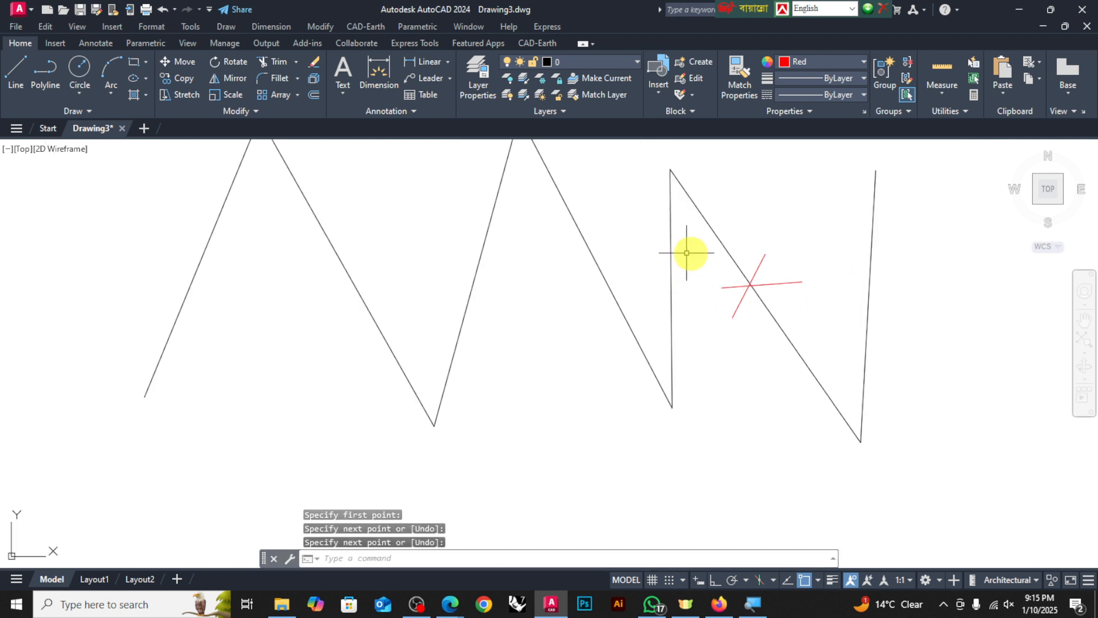
pyautogui.scroll(-5, 692, 250)
pyautogui.scroll(3, 780, 307)
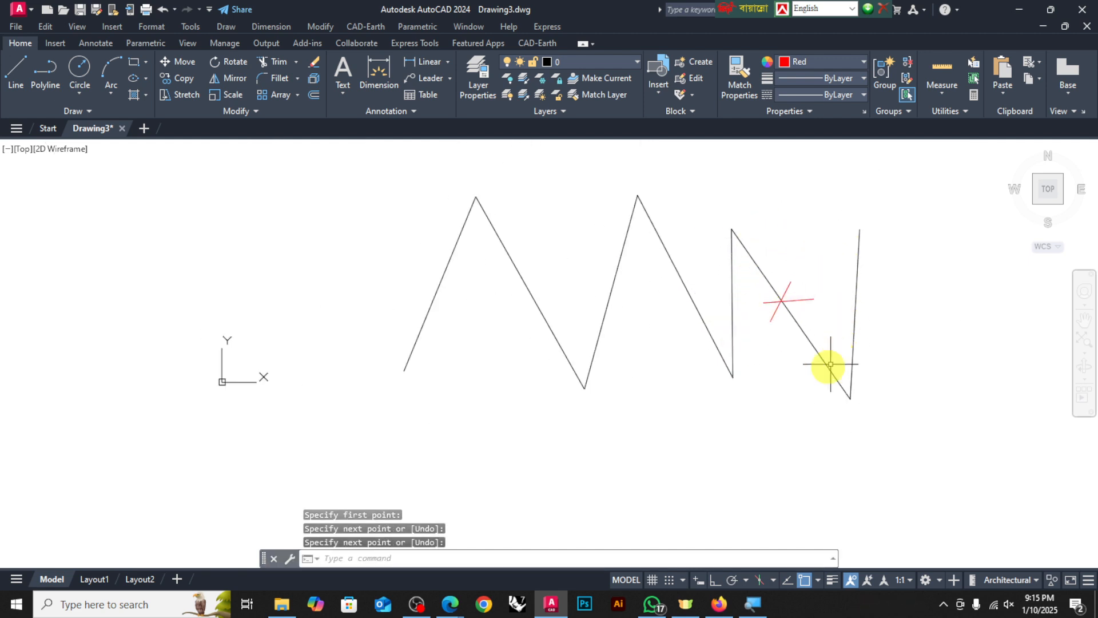
pyautogui.press('Return')
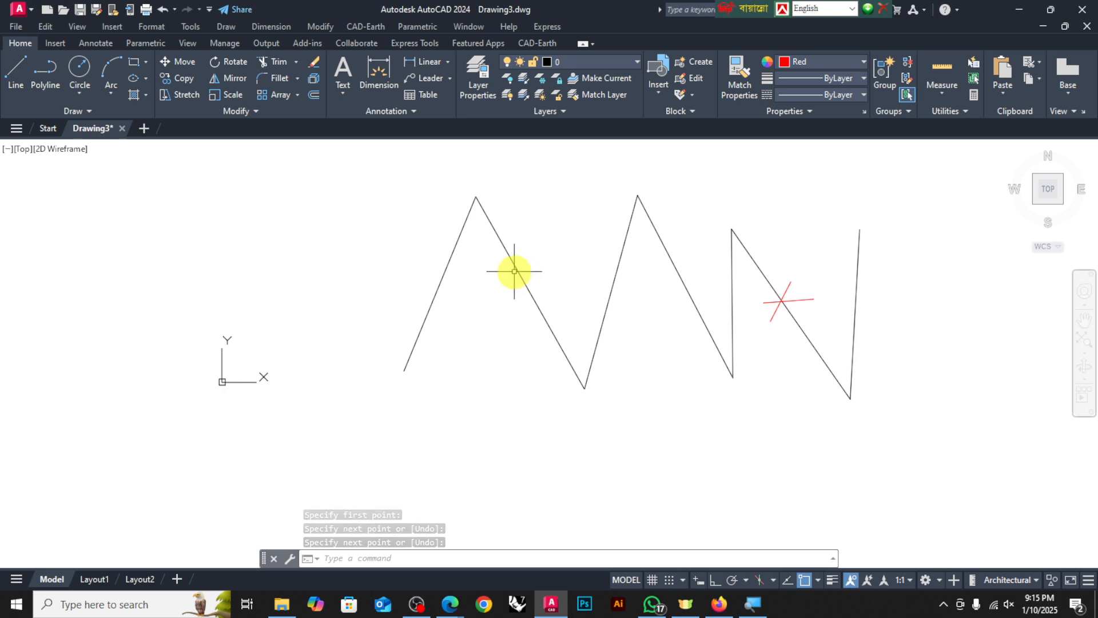
# Explode the black seven-segment zigzag polyline into separate lines
pyautogui.click(515, 268)
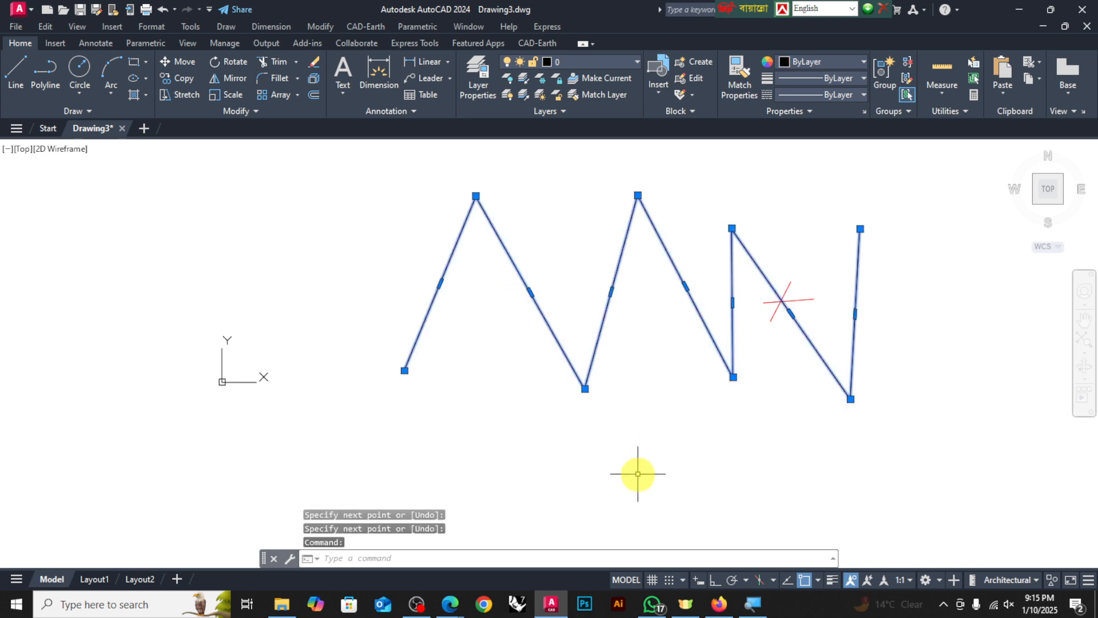
pyautogui.press('Escape')
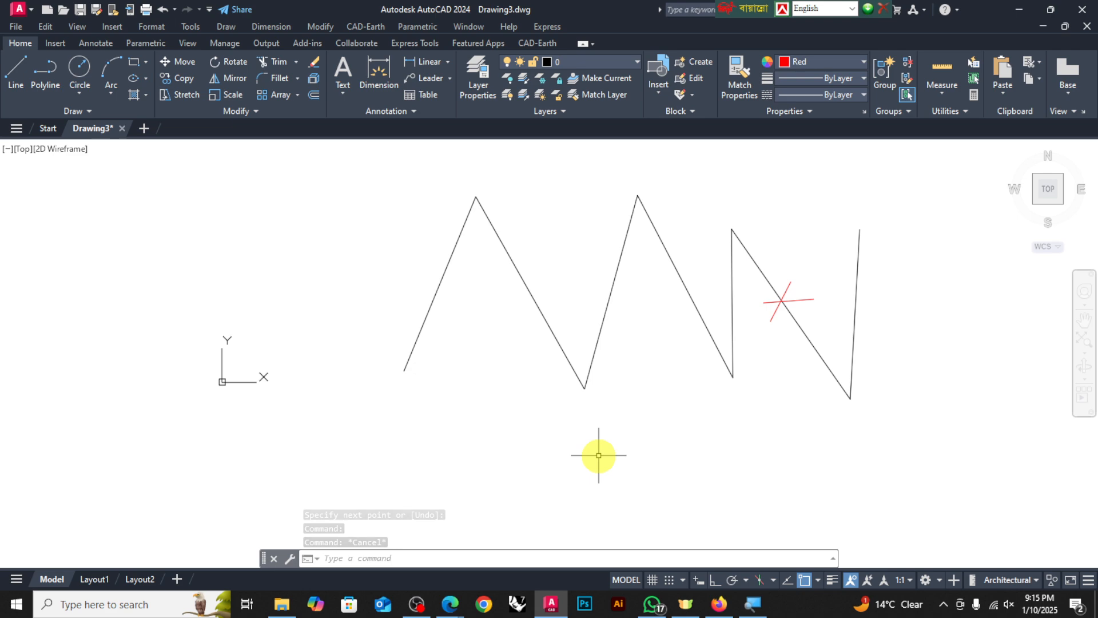
pyautogui.click(677, 270)
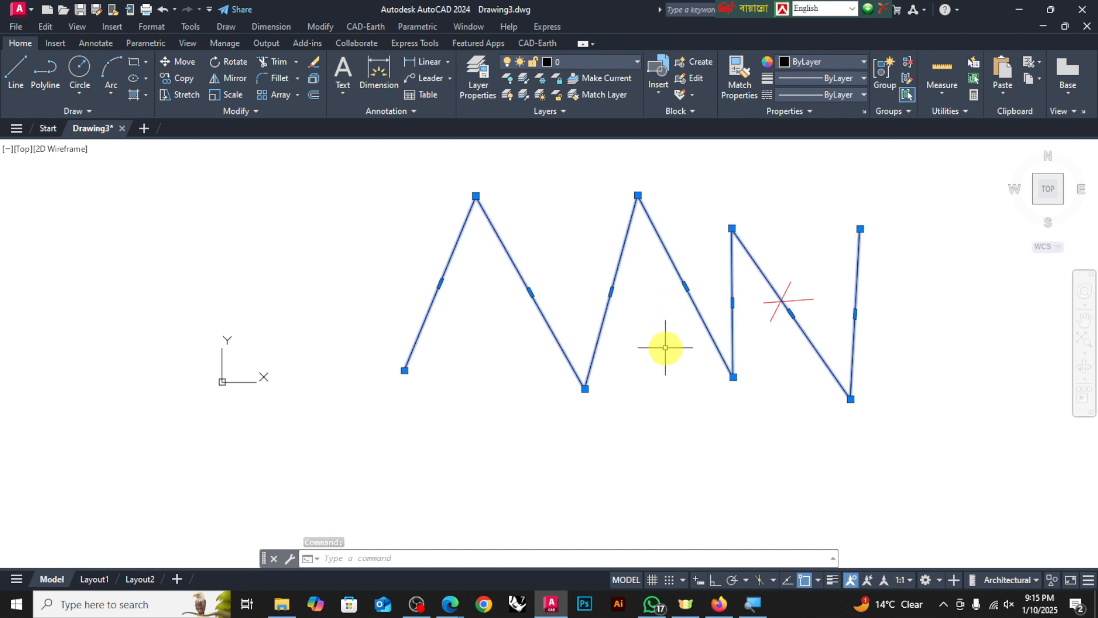
pyautogui.write('x')
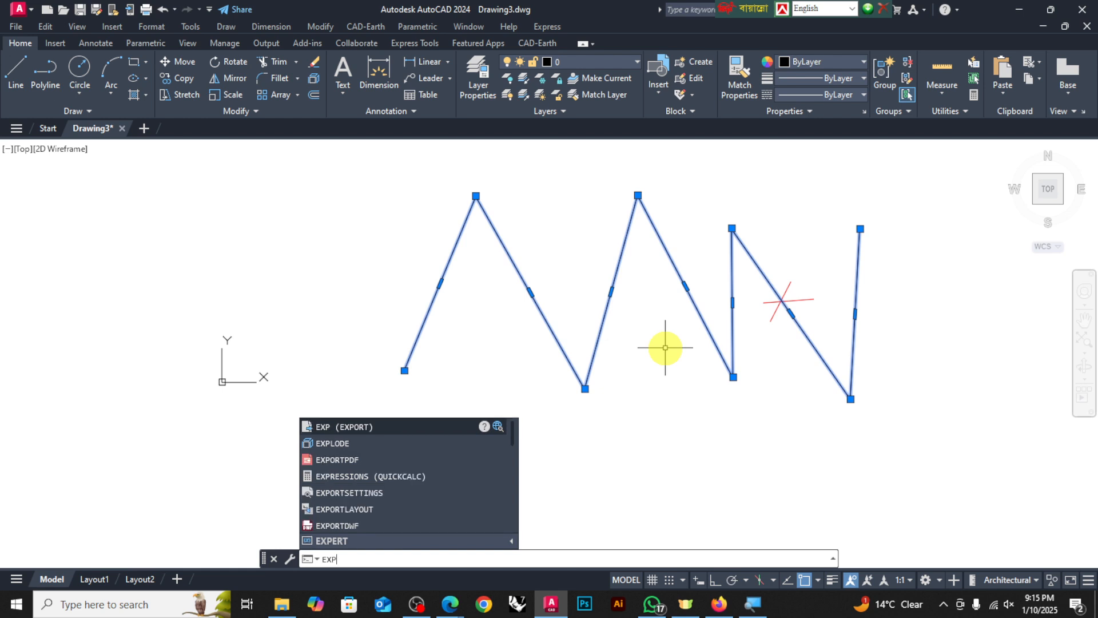
pyautogui.write('lo')
pyautogui.write('e')
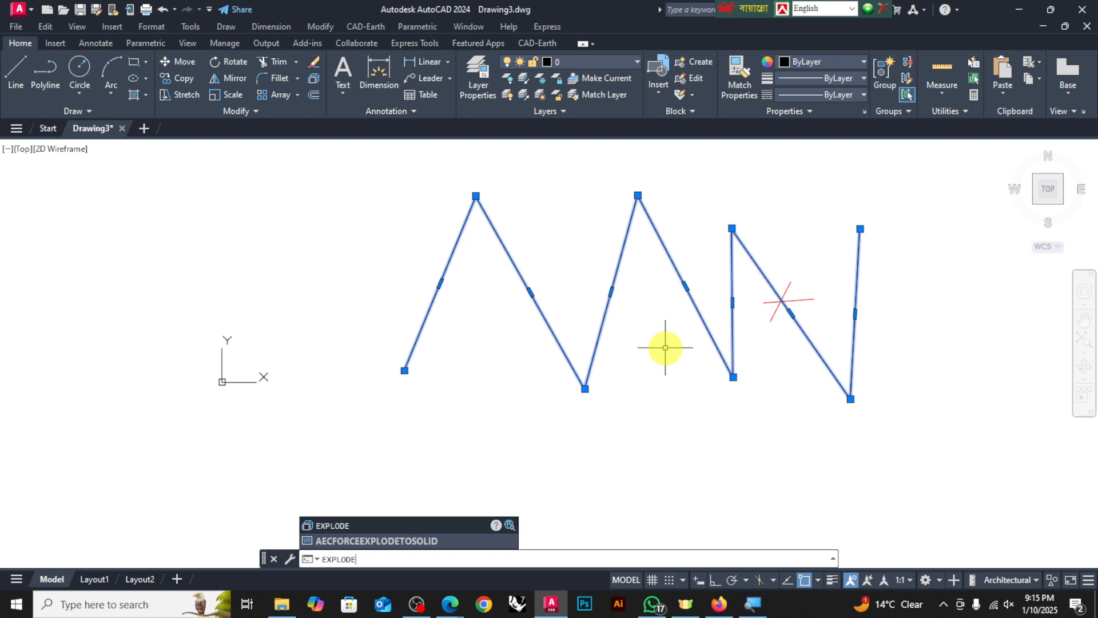
pyautogui.press('Return')
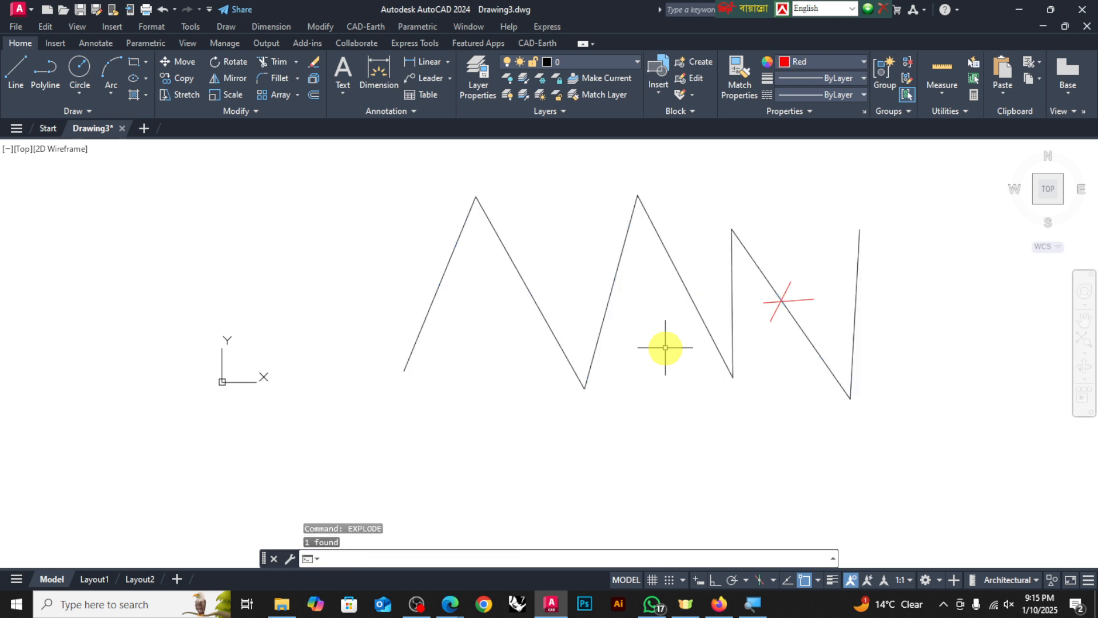
# Select the fifth and sixth segments of the black zigzag to check whether they are separate objects
pyautogui.click(743, 246)
pyautogui.click(731, 265)
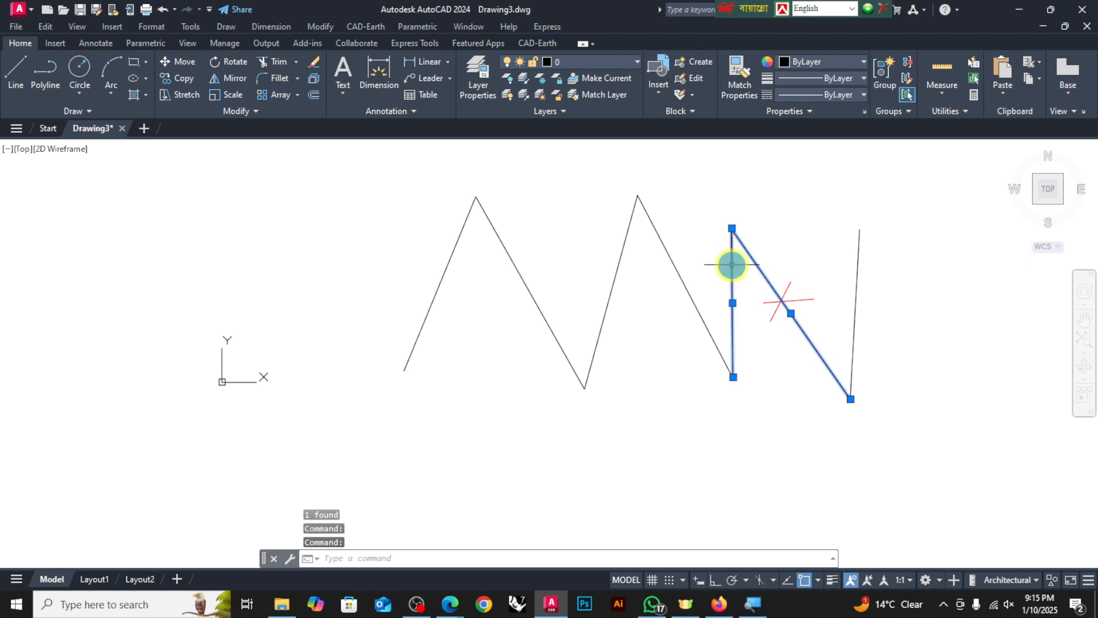
pyautogui.press('Escape')
pyautogui.click(753, 261)
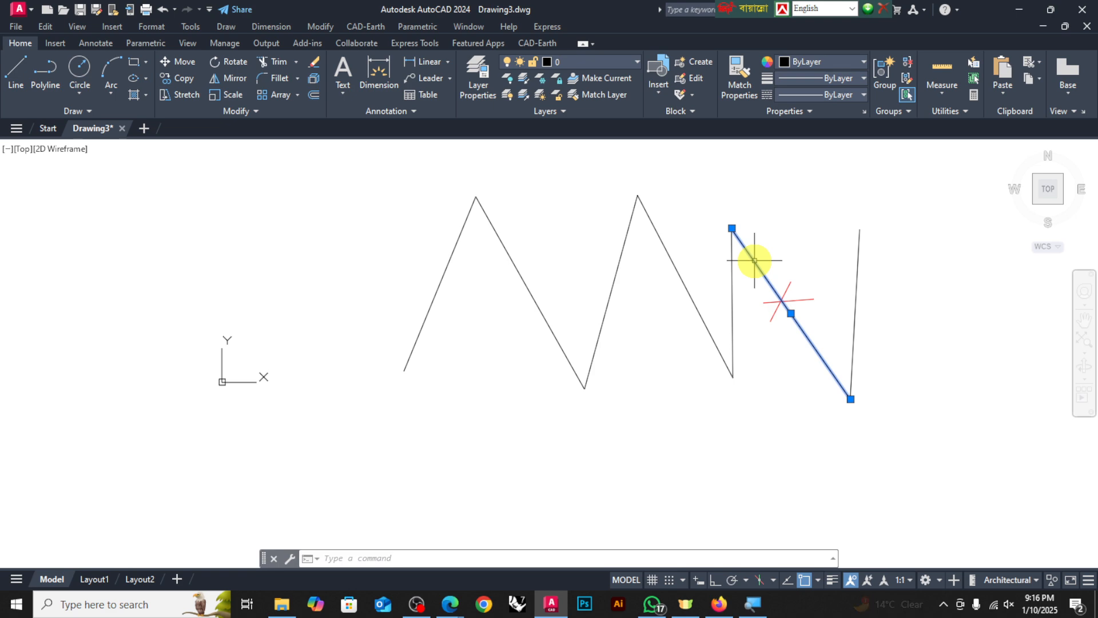
pyautogui.press('Escape')
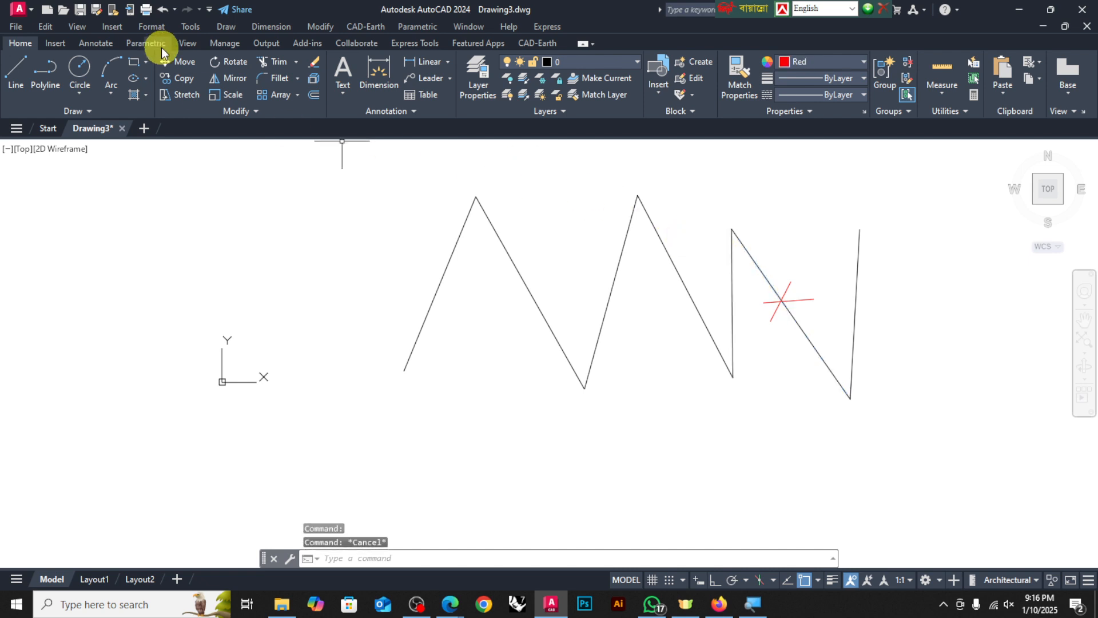
# Draw a freehand red zigzag of six segments with the Polyline command, in the empty area beside the black zigzag
pyautogui.click(45, 70)
pyautogui.scroll(-3, 534, 309)
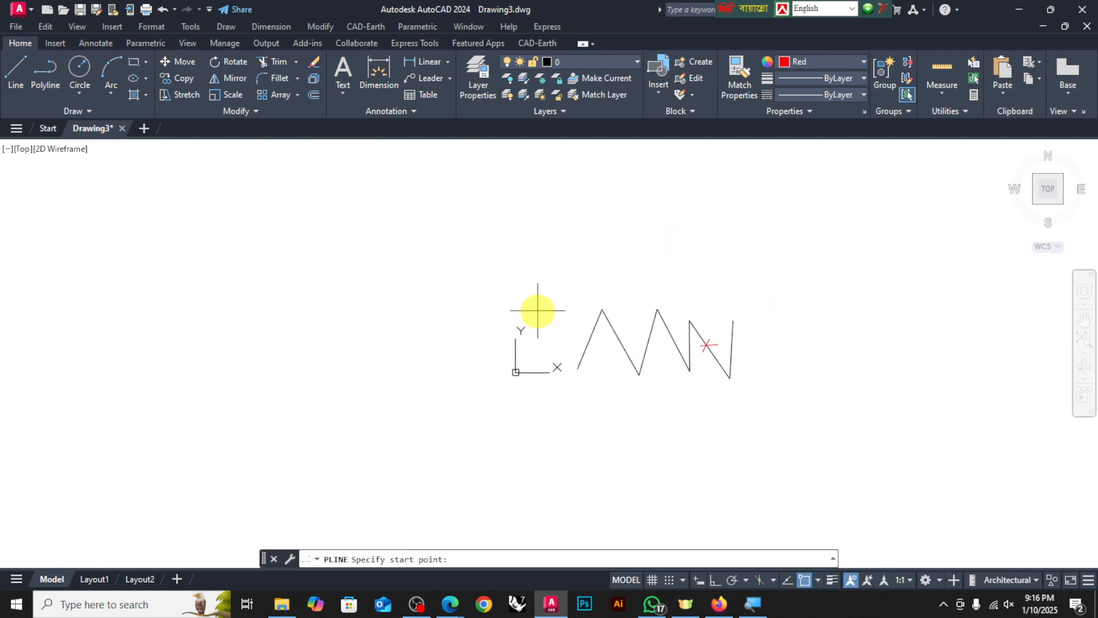
pyautogui.click(142, 362)
pyautogui.click(183, 235)
pyautogui.click(226, 348)
pyautogui.click(297, 190)
pyautogui.click(328, 347)
pyautogui.click(402, 199)
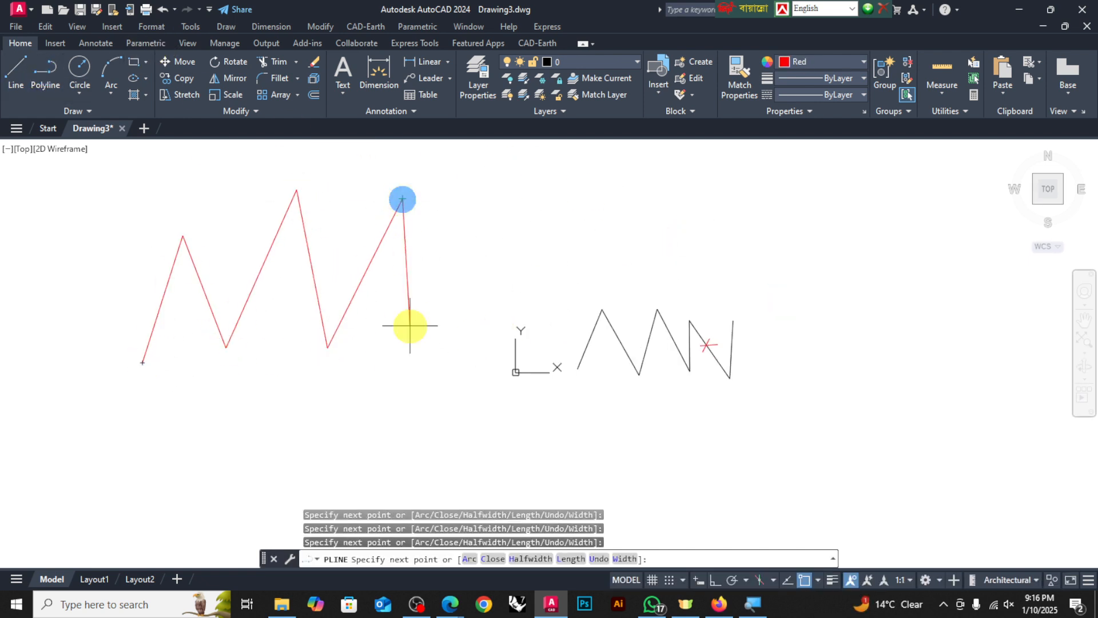
pyautogui.click(413, 353)
pyautogui.press('Return')
# Select the red zigzag on different segments and with a crossing window to check whether it is a single object
pyautogui.click(318, 312)
pyautogui.press('Escape')
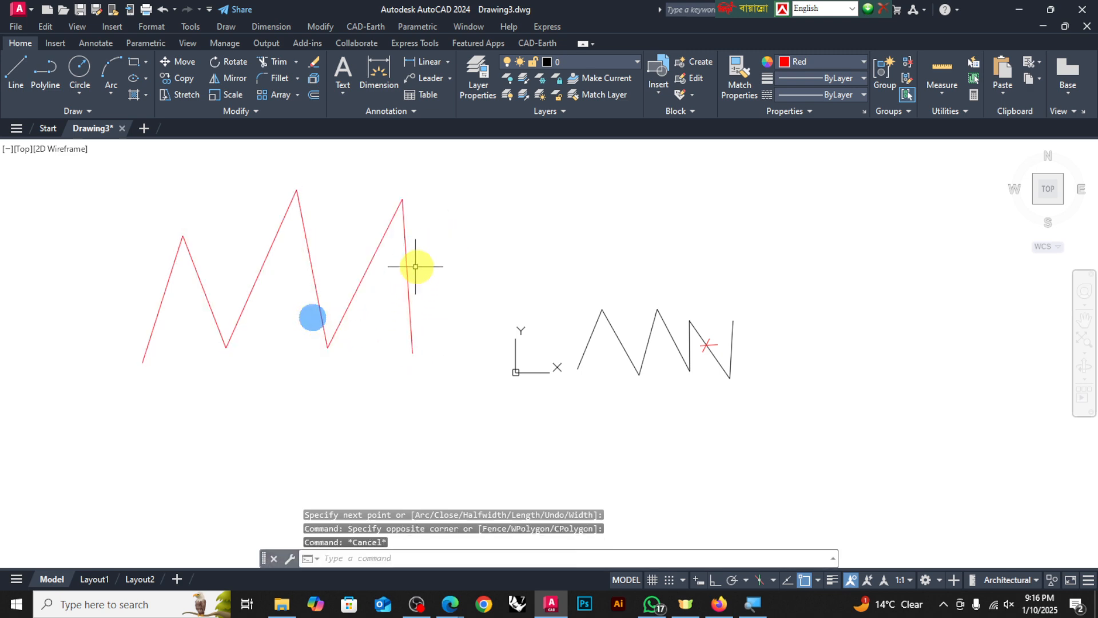
pyautogui.click(322, 307)
pyautogui.press('Escape')
pyautogui.scroll(4, 300, 253)
pyautogui.scroll(-2, 246, 299)
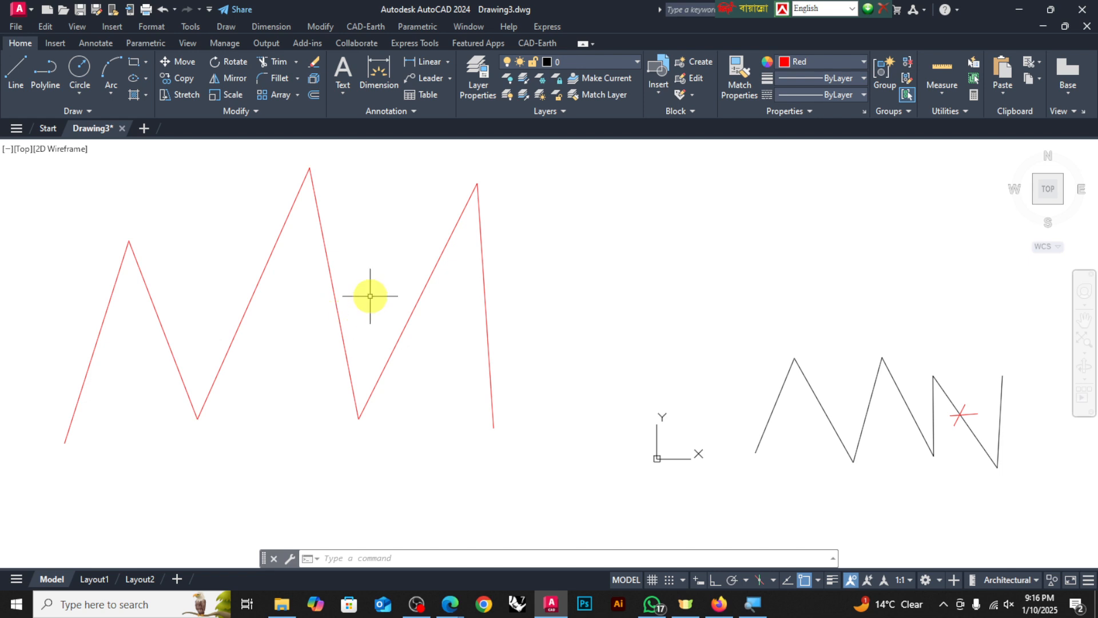
pyautogui.click(328, 270)
pyautogui.scroll(-5, 346, 321)
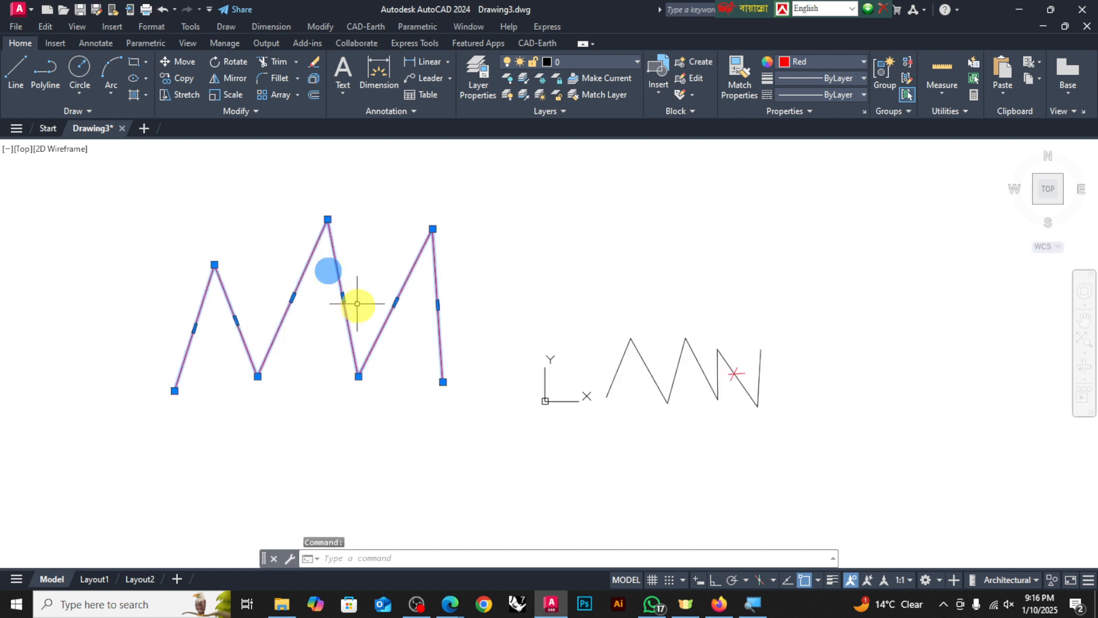
pyautogui.press('Escape')
pyautogui.click(439, 205)
pyautogui.click(144, 442)
pyautogui.press('Escape')
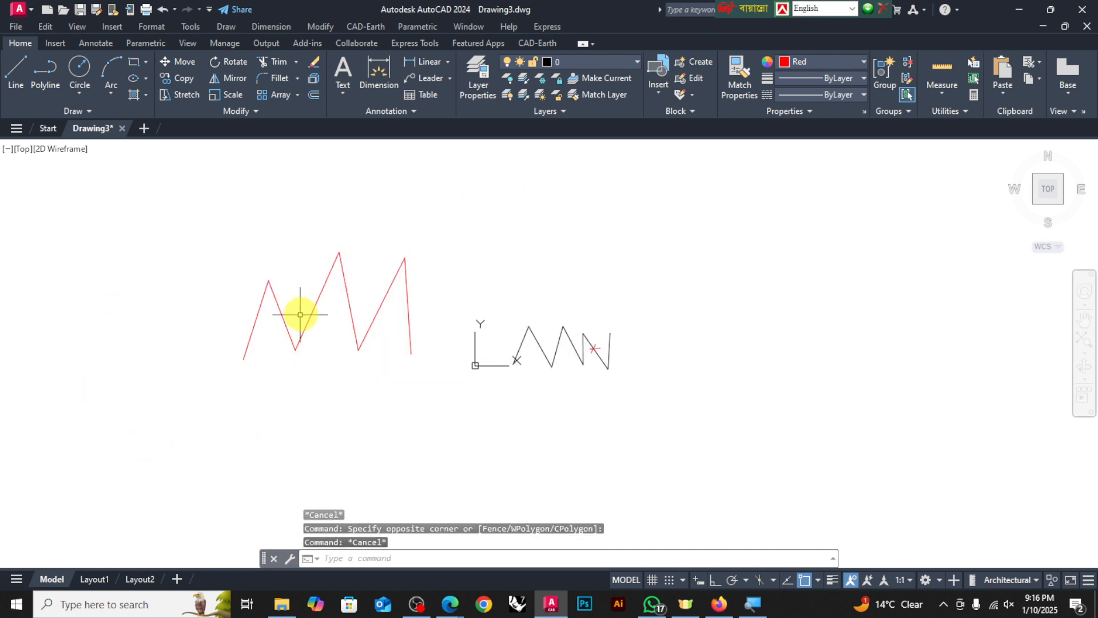
pyautogui.click(316, 301)
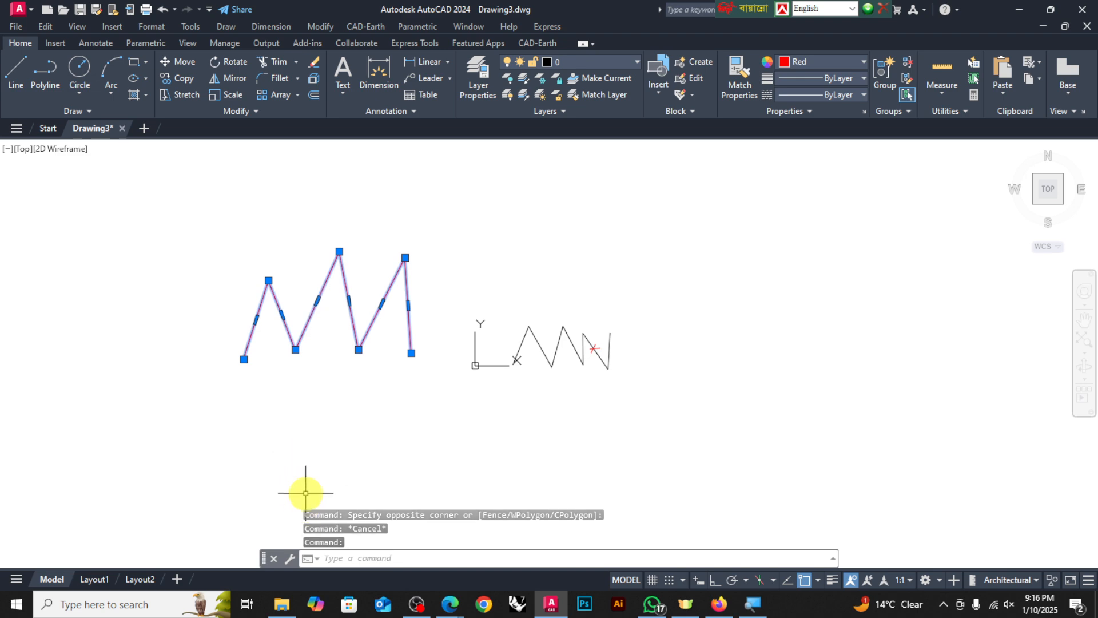
pyautogui.press('Escape')
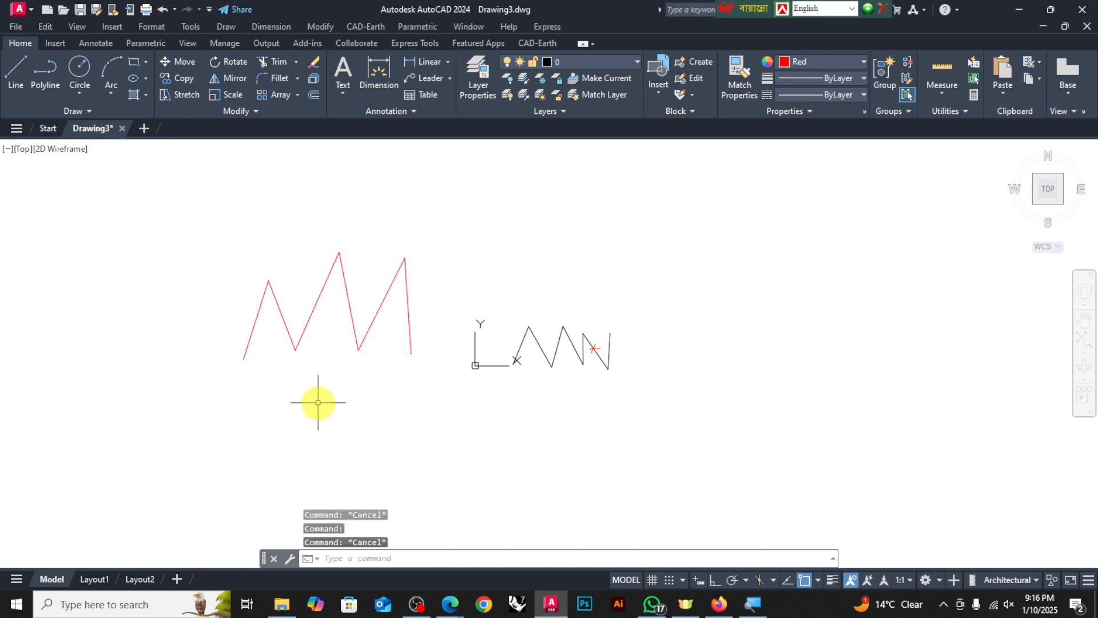
# Explode the red six-segment zigzag polyline into separate lines
pyautogui.click(349, 300)
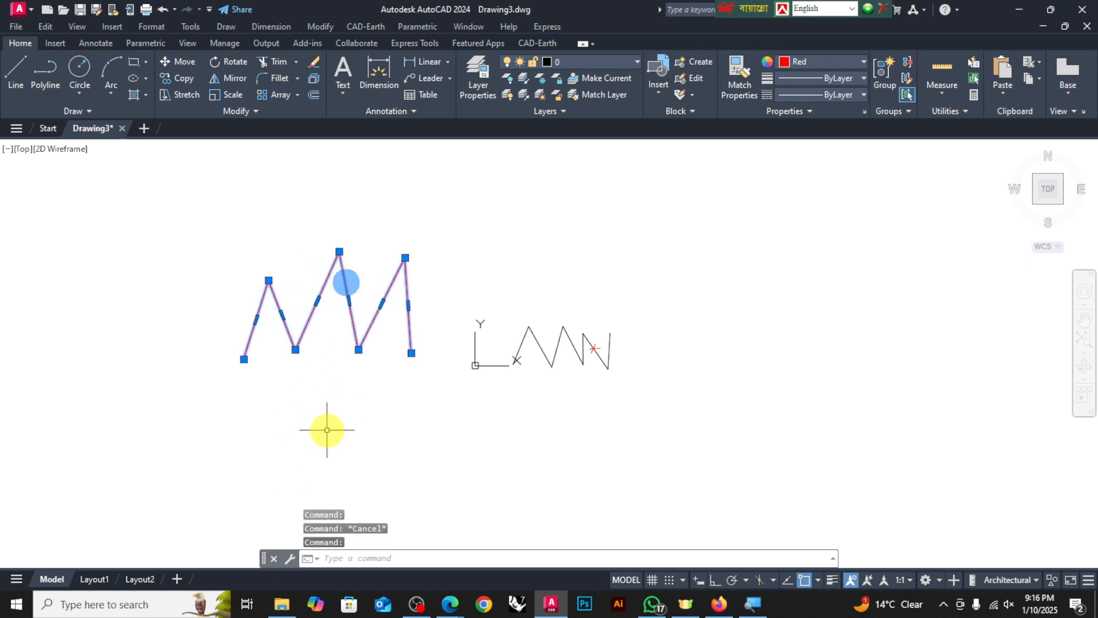
pyautogui.write('EX')
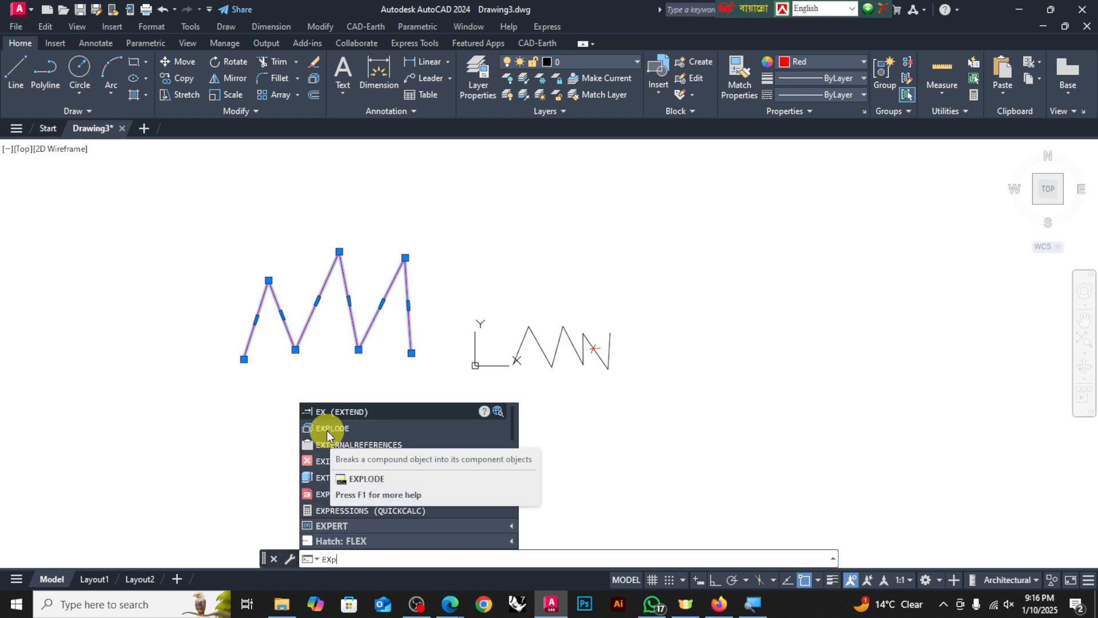
pyautogui.write('PLODE')
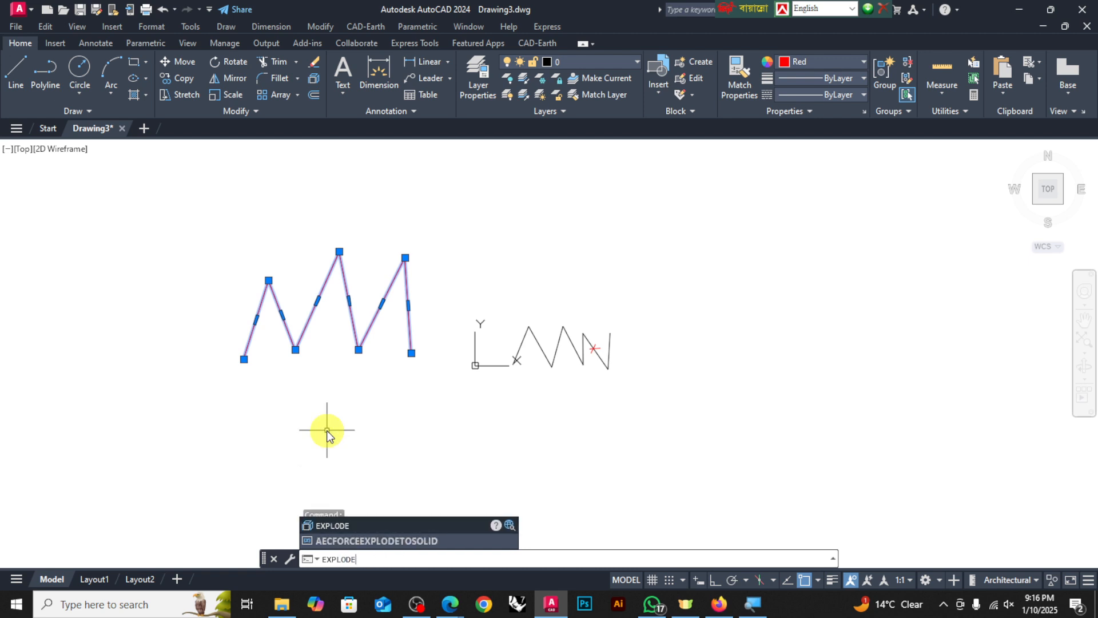
pyautogui.press('Return')
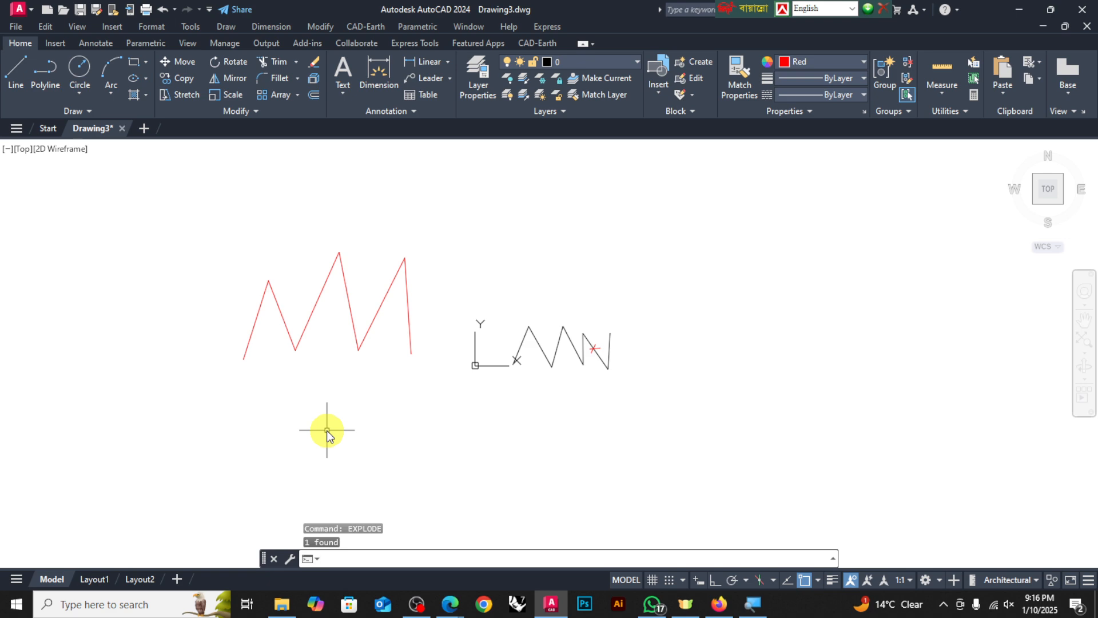
# Select individual segments of the exploded red zigzag to check whether each is a separate line
pyautogui.scroll(2, 361, 233)
pyautogui.click(332, 311)
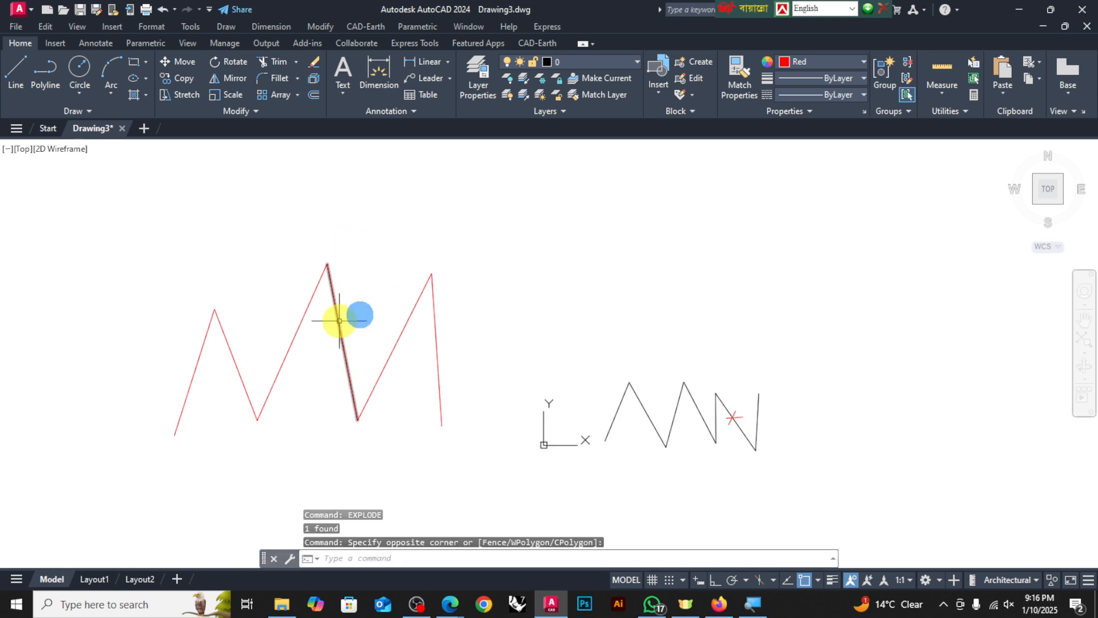
pyautogui.click(327, 337)
pyautogui.scroll(3, 323, 329)
pyautogui.press('Escape')
pyautogui.click(284, 240)
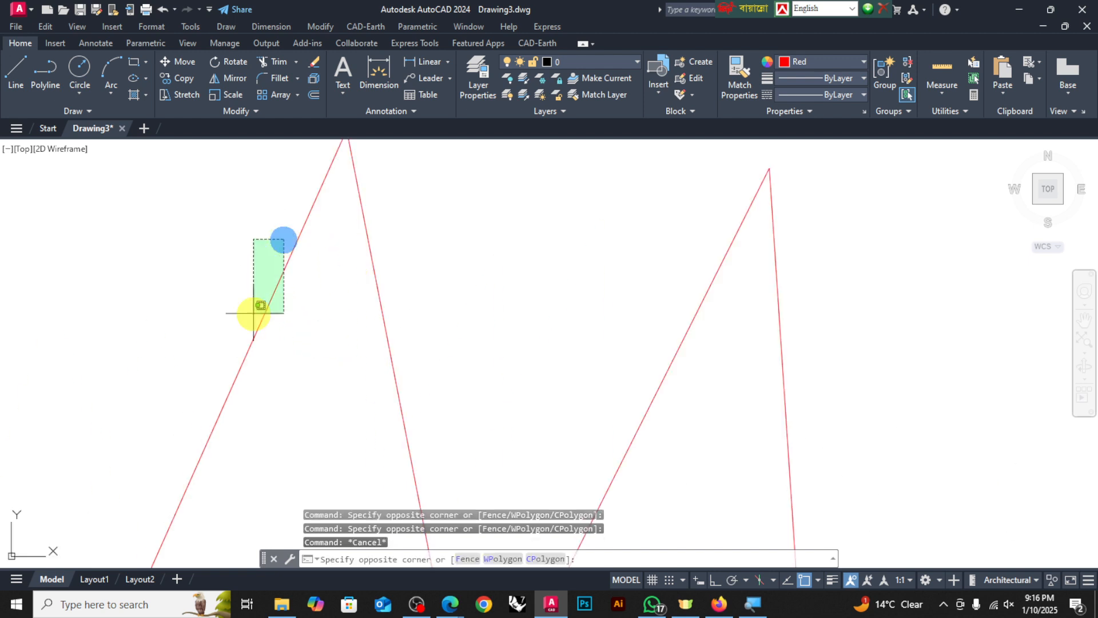
pyautogui.click(253, 313)
pyautogui.scroll(-4, 260, 312)
pyautogui.press('Escape')
pyautogui.click(277, 329)
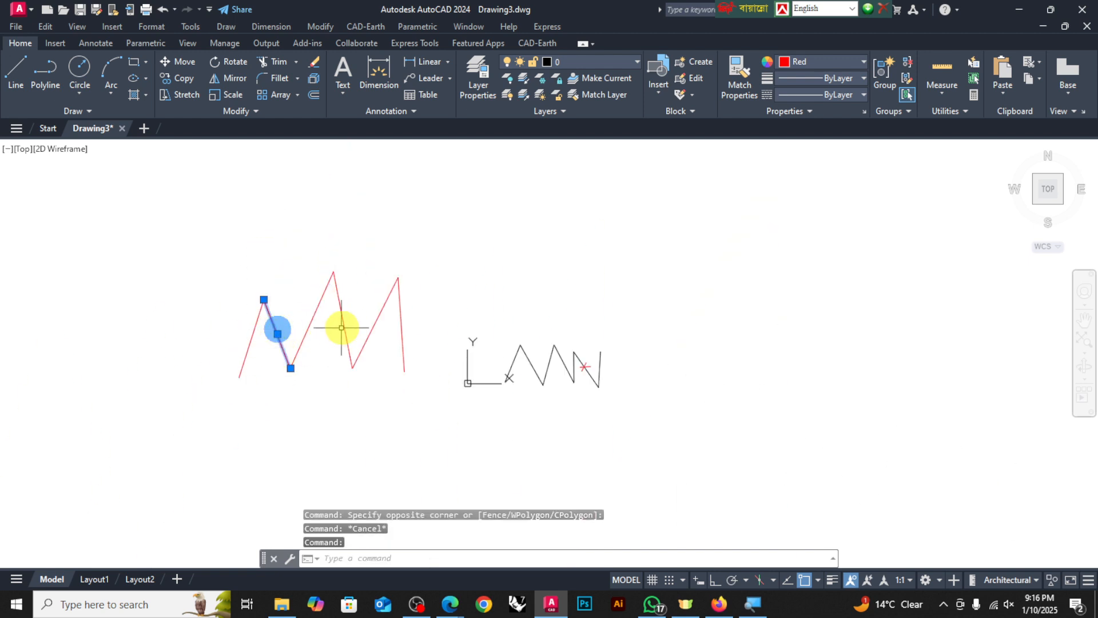
pyautogui.press('Escape')
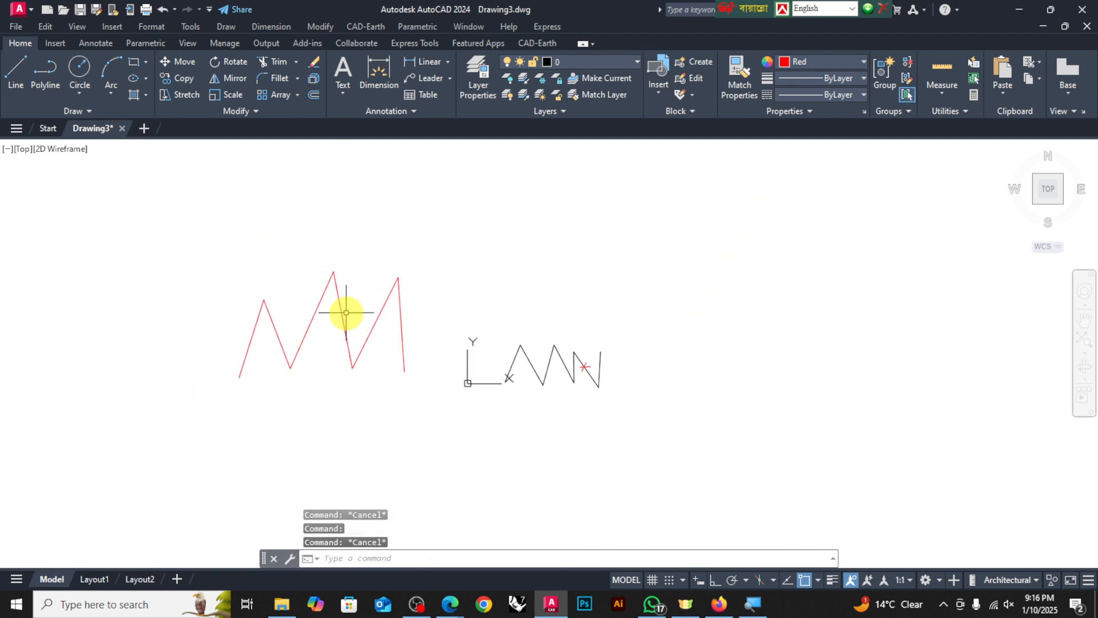
# Delete the fifth segment of the red zigzag
pyautogui.click(378, 314)
pyautogui.press('Delete')
pyautogui.scroll(3, 369, 365)
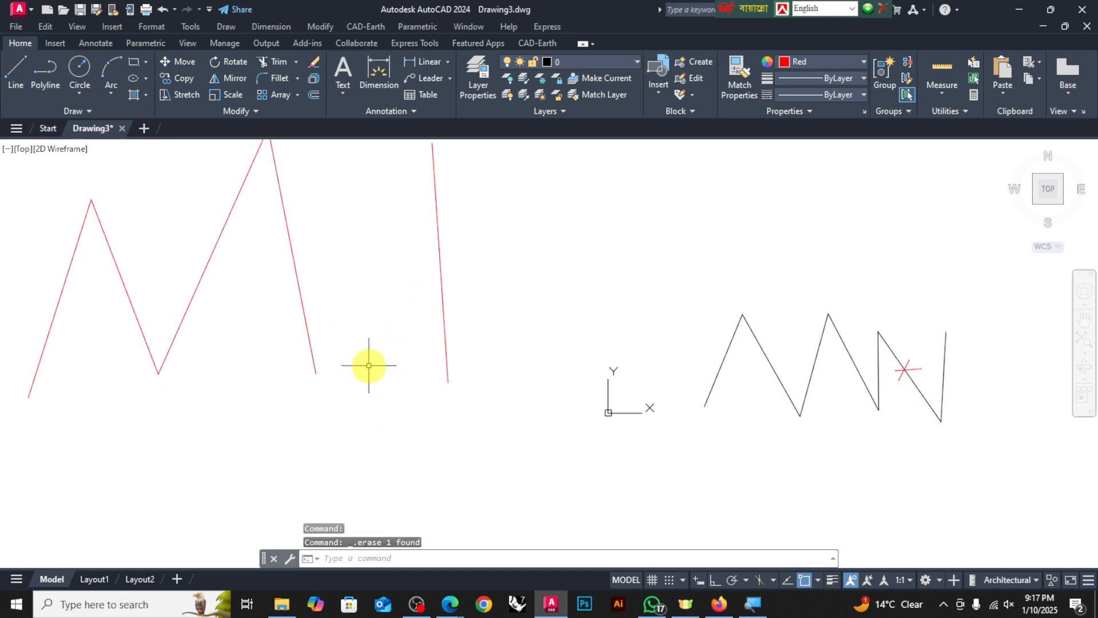
pyautogui.scroll(-2, 421, 310)
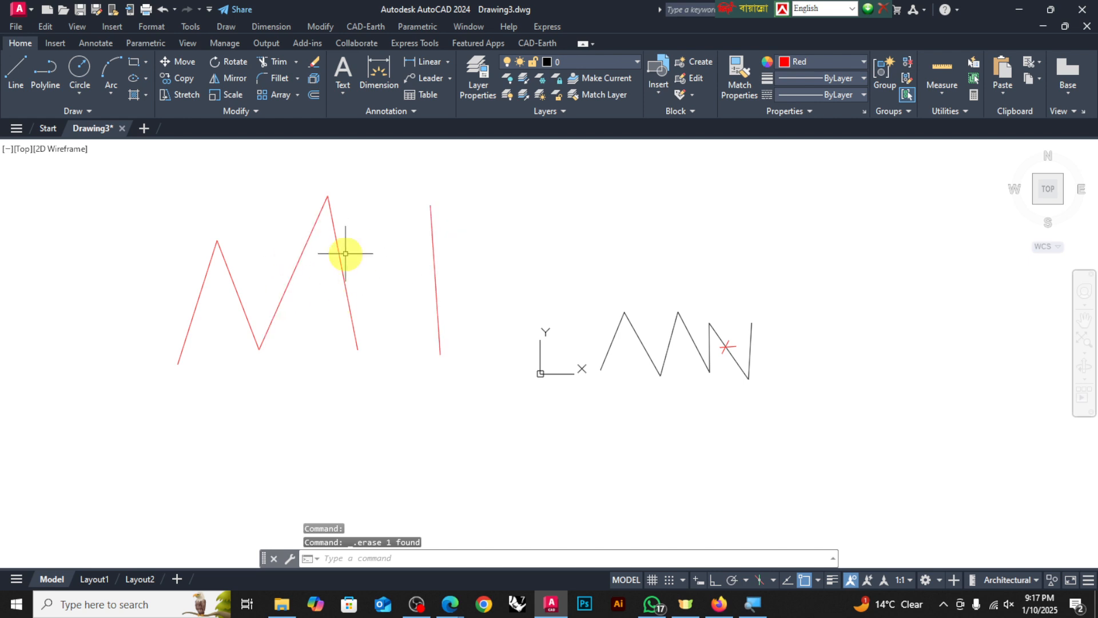
# Join the first four connected segments of the red zigzag into one polyline and check the joined object by selection
pyautogui.click(362, 205)
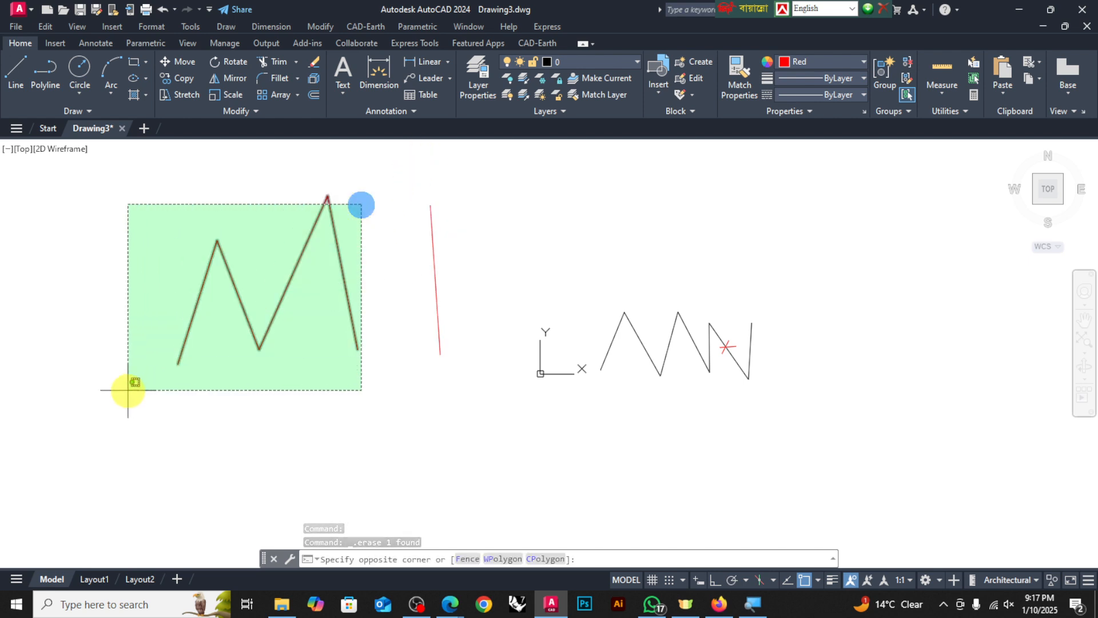
pyautogui.click(116, 393)
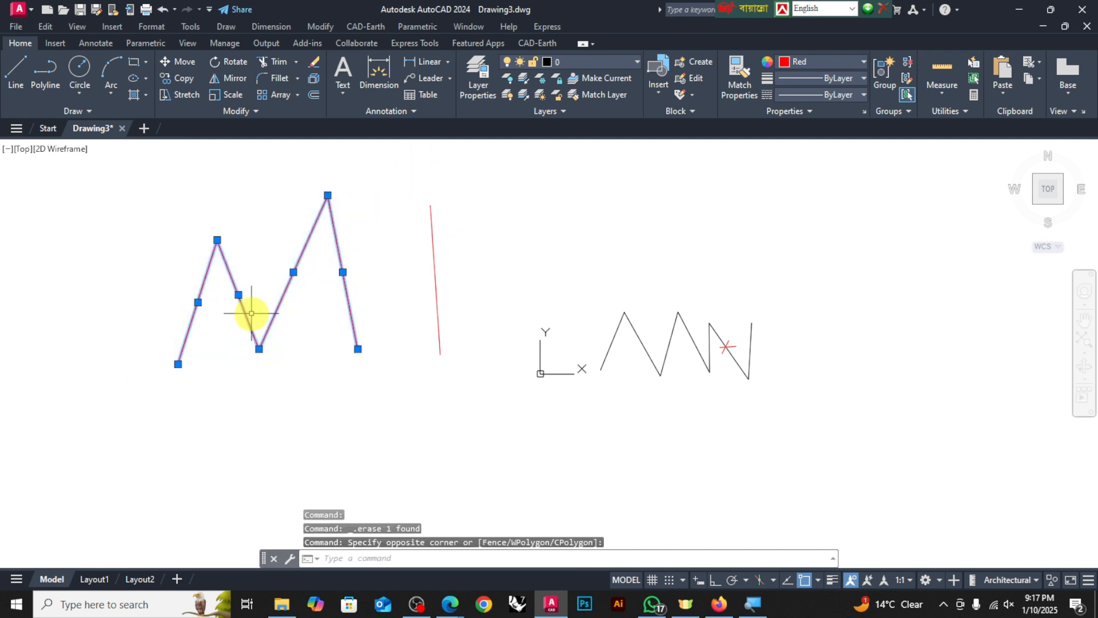
pyautogui.write('j')
pyautogui.press('Return')
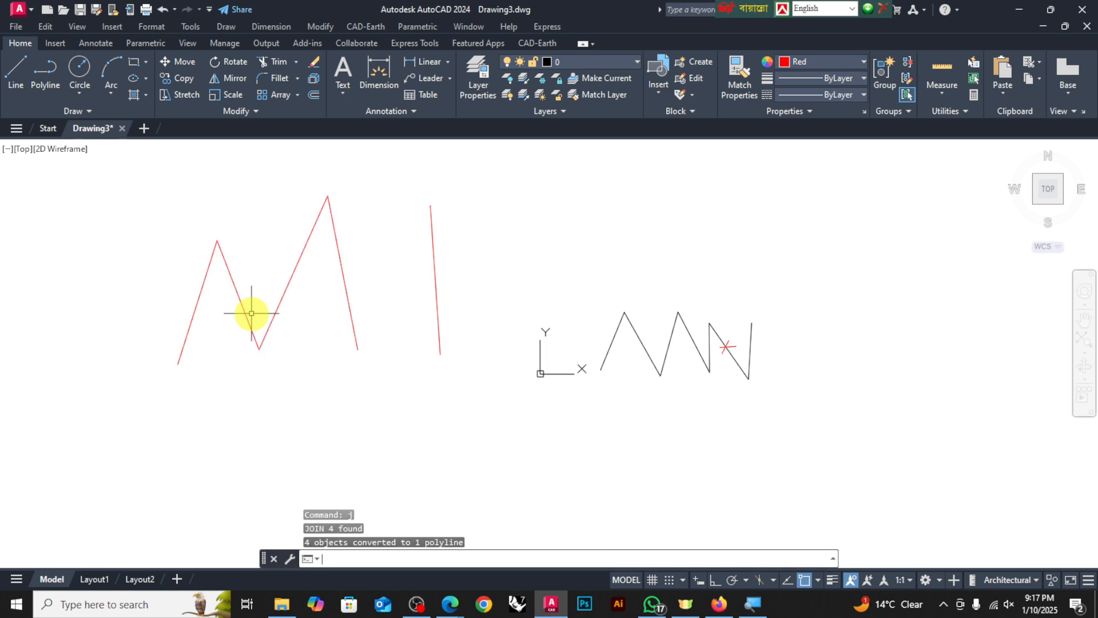
pyautogui.click(302, 248)
pyautogui.click(290, 318)
pyautogui.press('Escape')
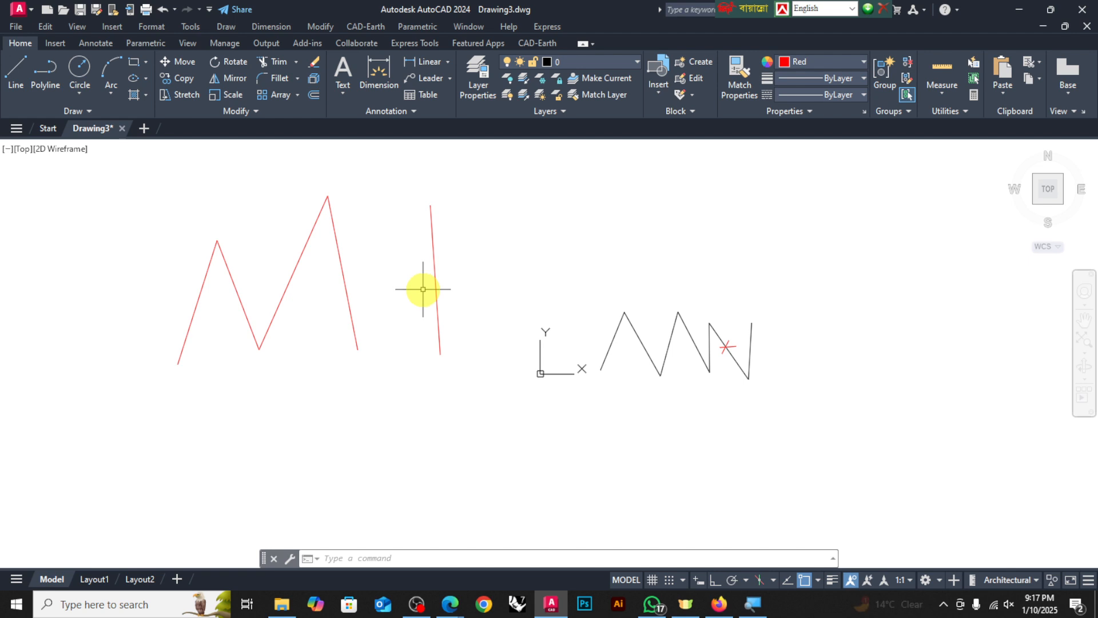
# Select both zigzags, the separate red line and the red cross with a selection window and delete them
pyautogui.scroll(-2, 225, 335)
pyautogui.click(126, 211)
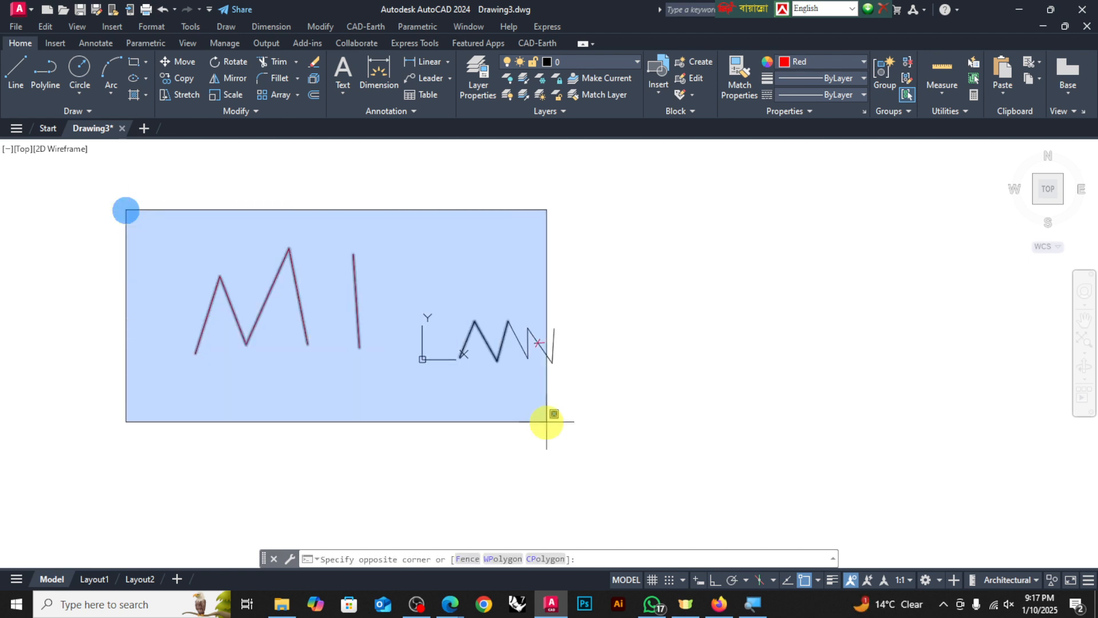
pyautogui.click(547, 421)
pyautogui.press('Delete')
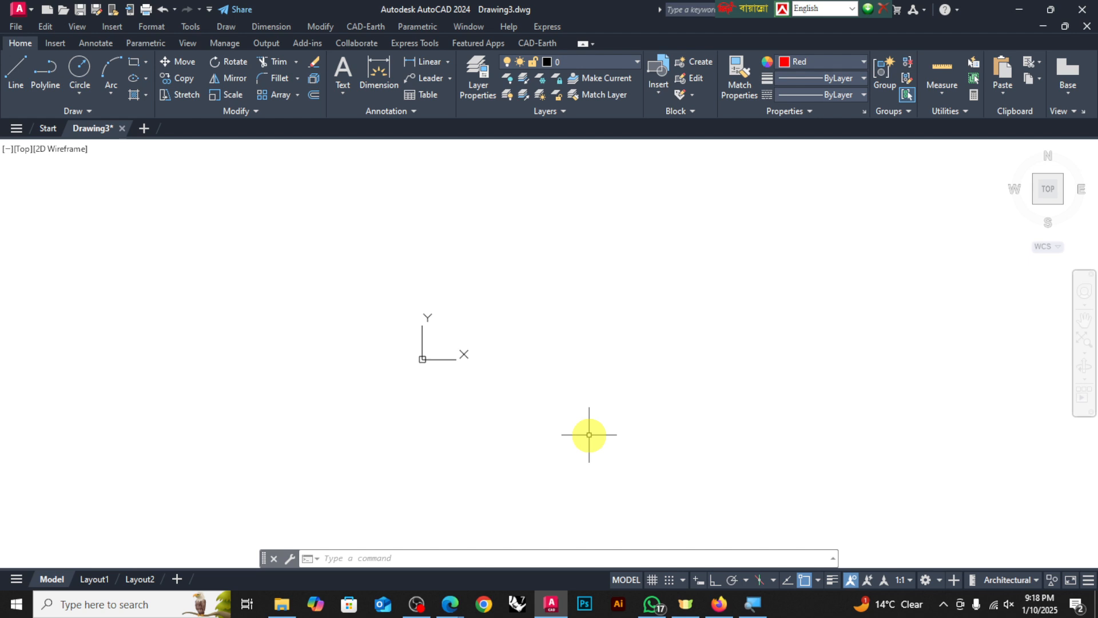
pyautogui.scroll(4, 476, 274)
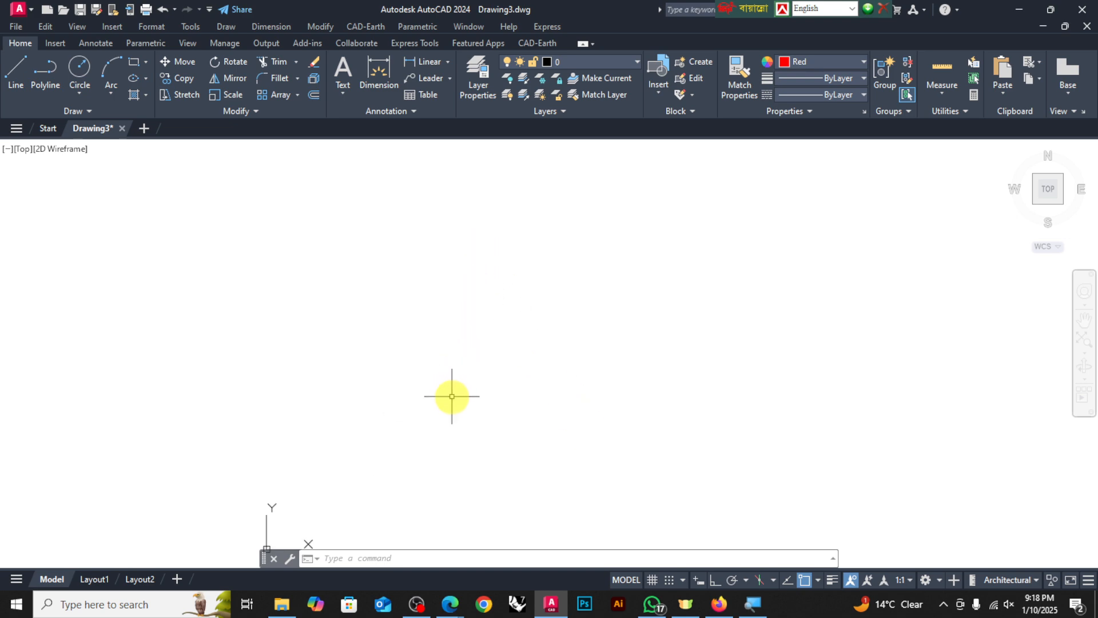
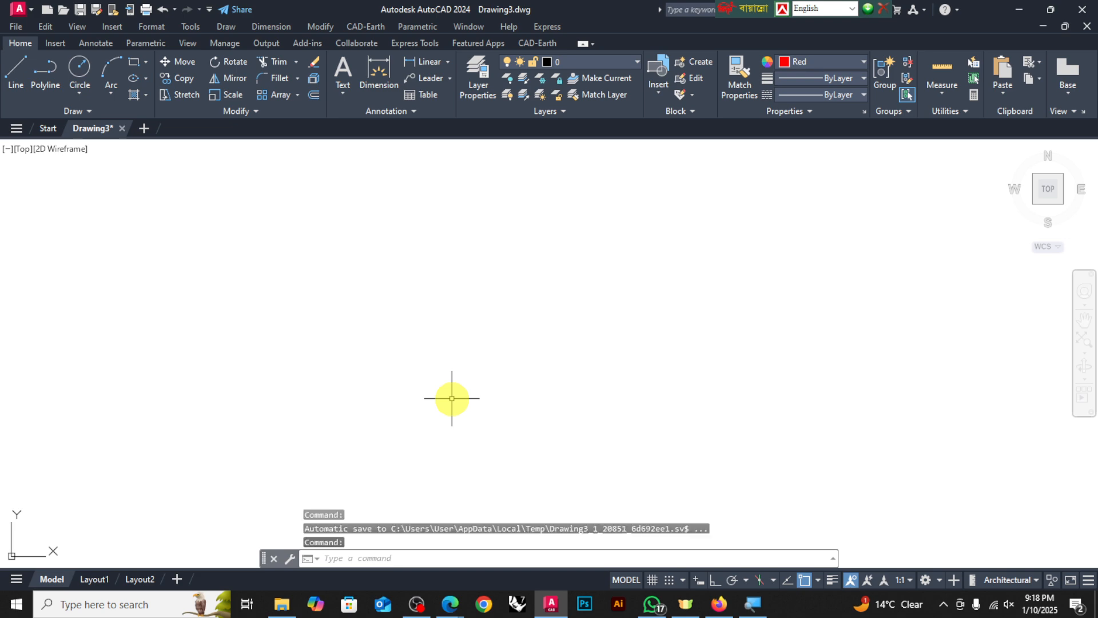
pyautogui.press('Escape')
pyautogui.press('Escape')
pyautogui.press('Escape')
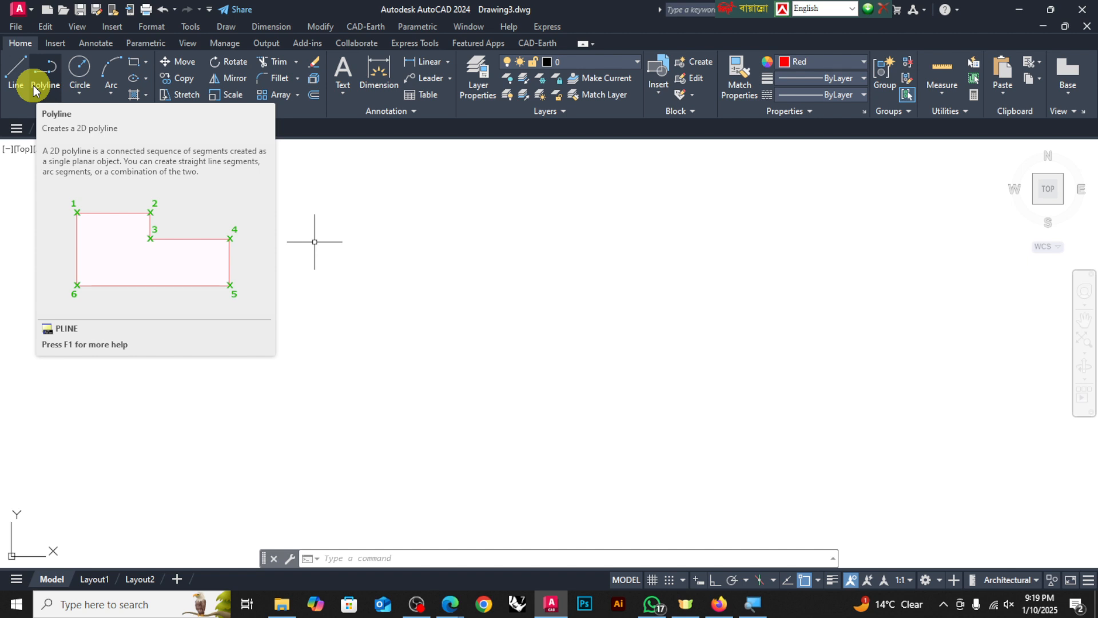
# Draw a red rectangle from two opposite corners and select it to check whether it is one object
pyautogui.click(136, 63)
pyautogui.click(226, 237)
pyautogui.click(475, 377)
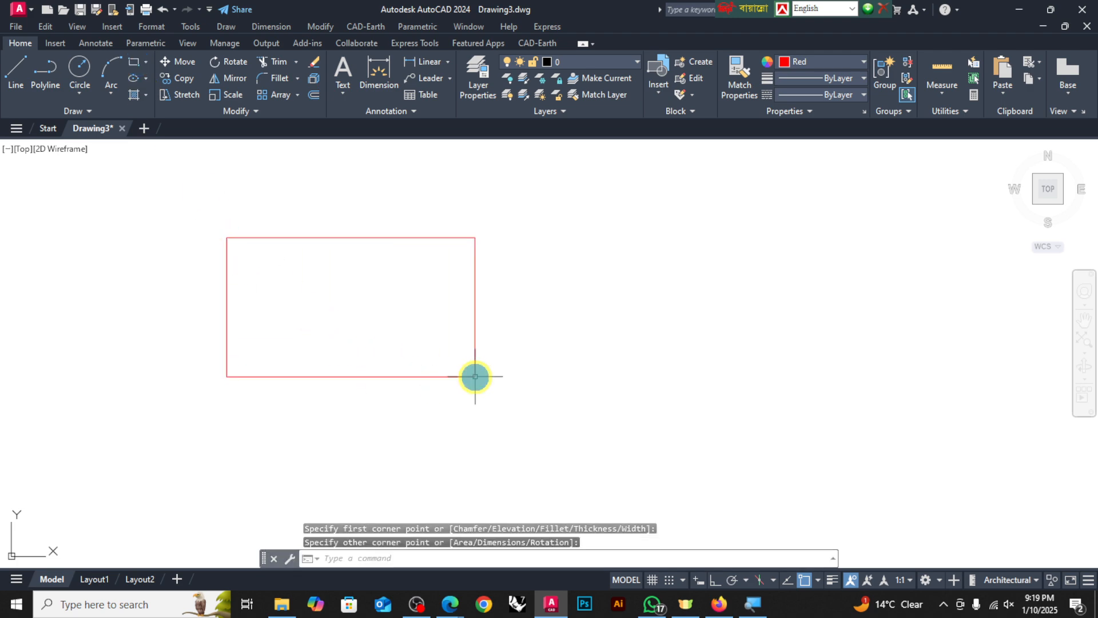
pyautogui.press('Escape')
pyautogui.click(475, 256)
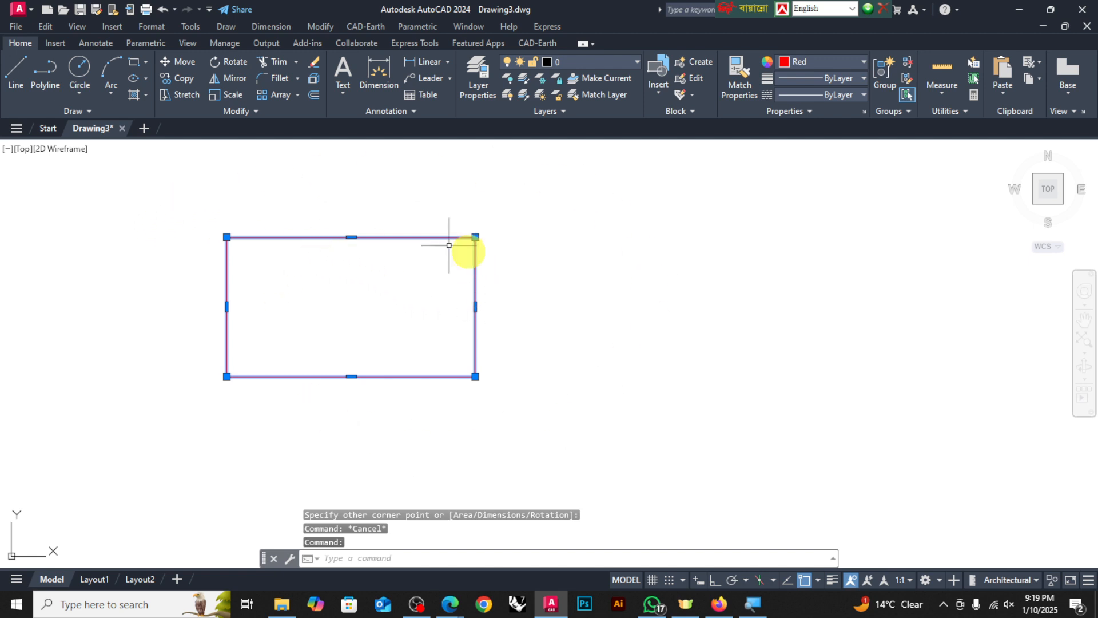
pyautogui.press('Escape')
# Explode the red rectangle into separate lines
pyautogui.scroll(4, 221, 326)
pyautogui.scroll(-2, 286, 269)
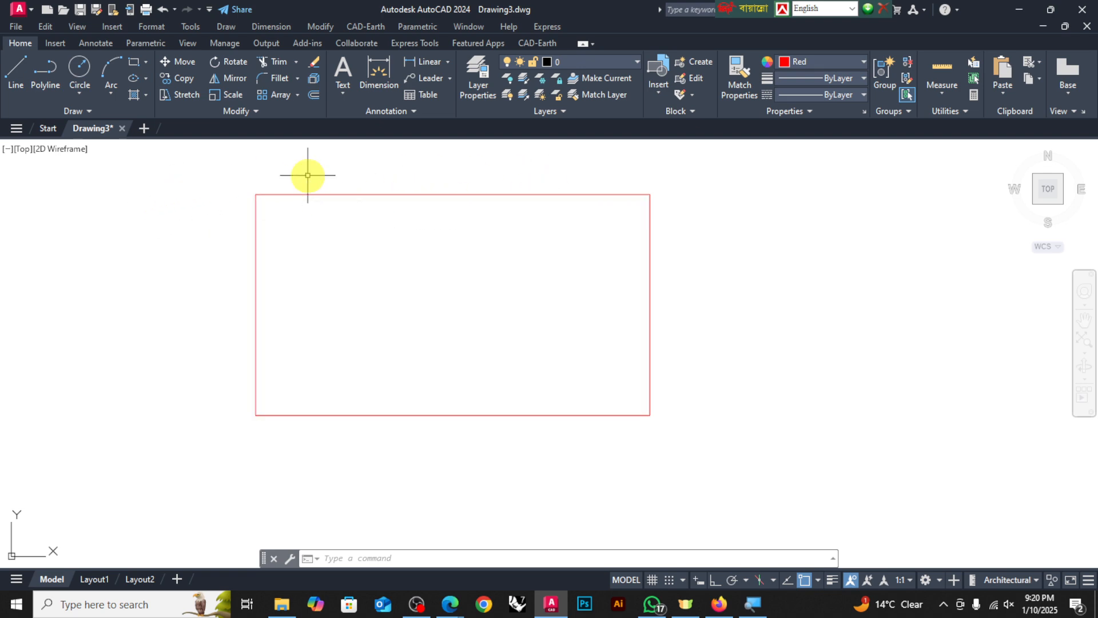
pyautogui.click(277, 195)
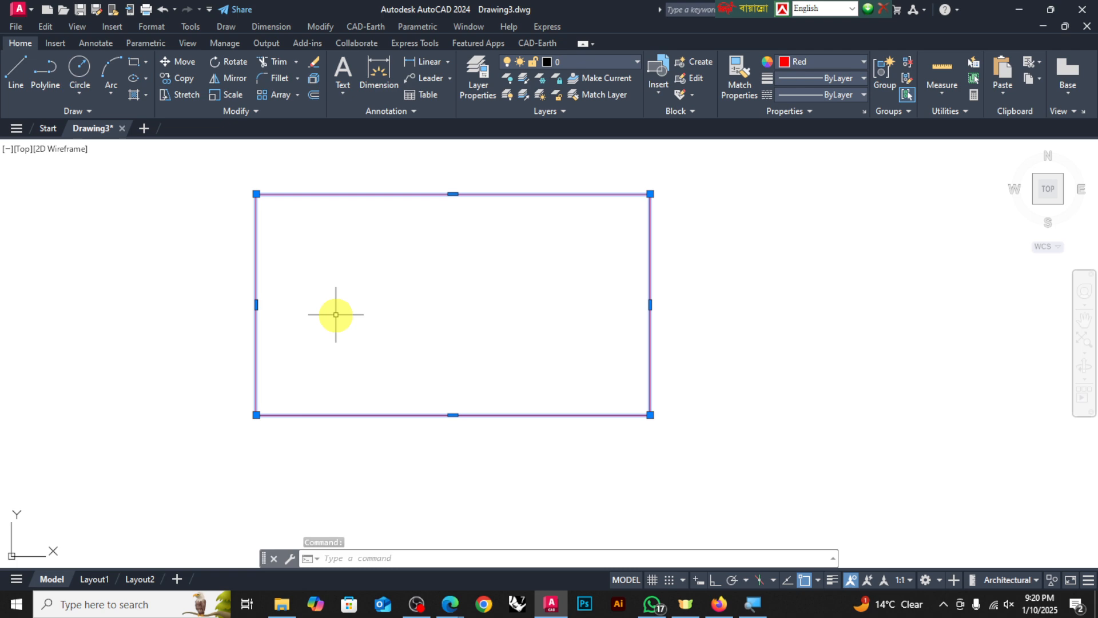
pyautogui.write('e')
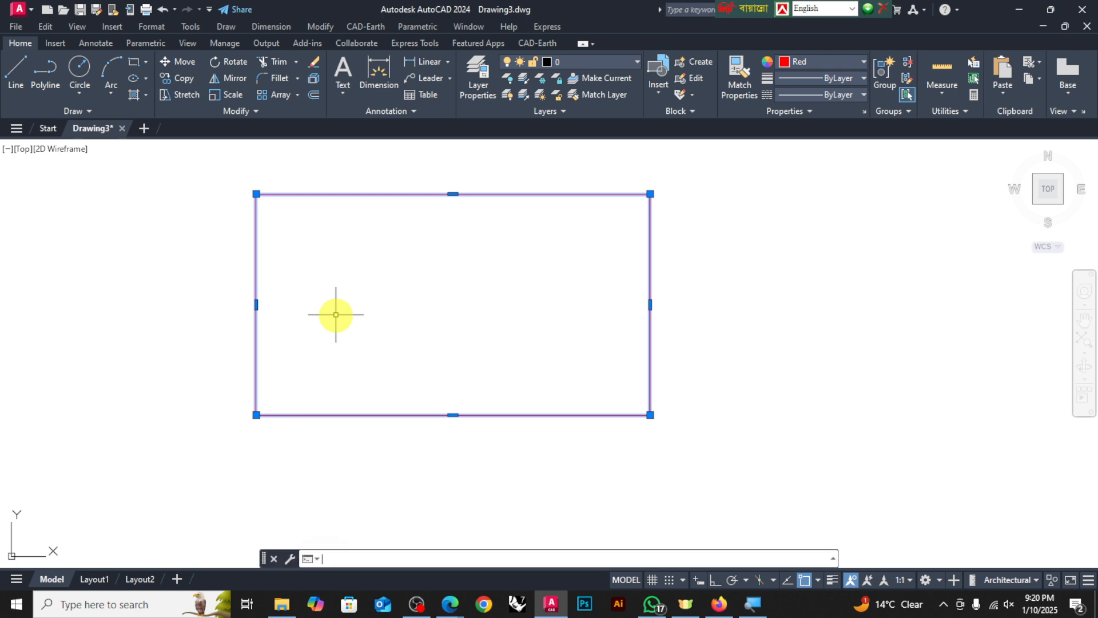
pyautogui.write('xpl')
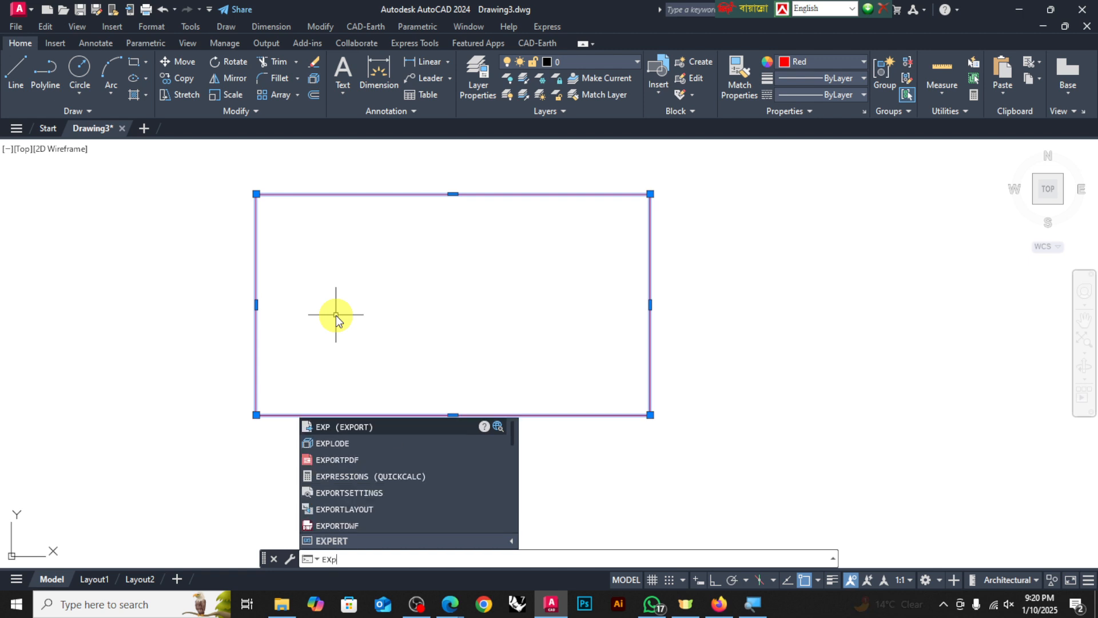
pyautogui.write('ode')
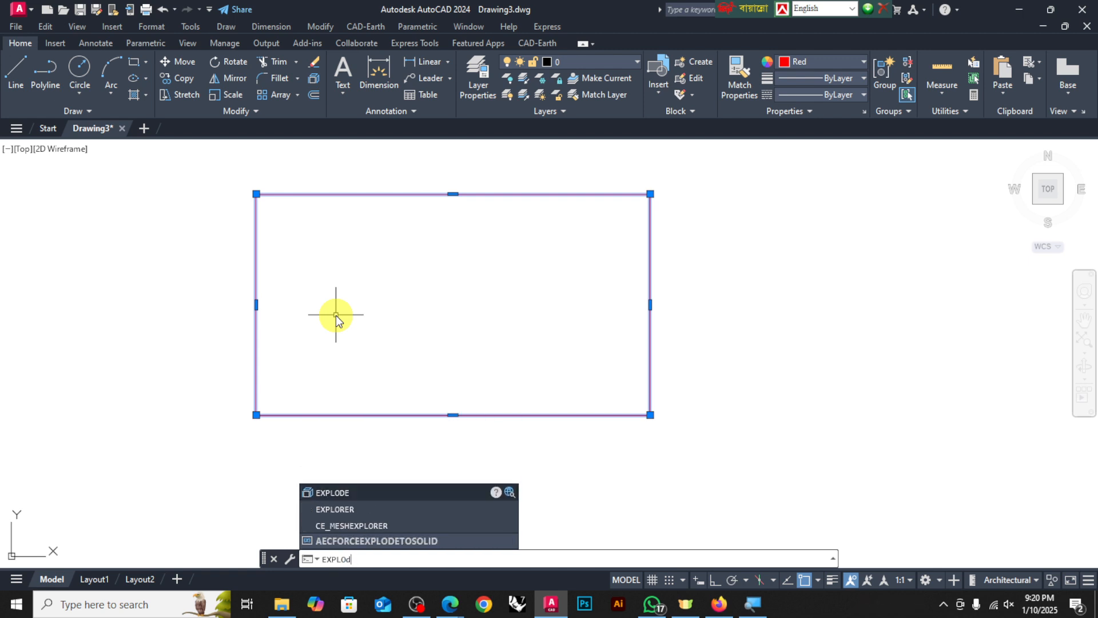
pyautogui.press('Return')
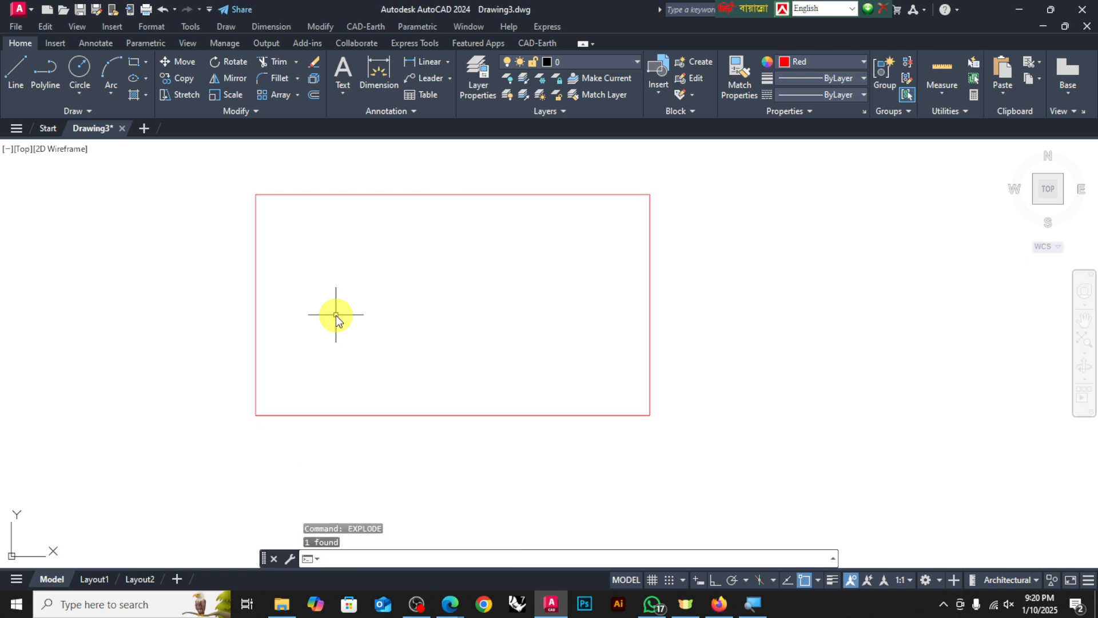
# Select the left edge of the exploded rectangle with a crossing window and delete it
pyautogui.click(252, 252)
pyautogui.click(278, 266)
pyautogui.click(290, 253)
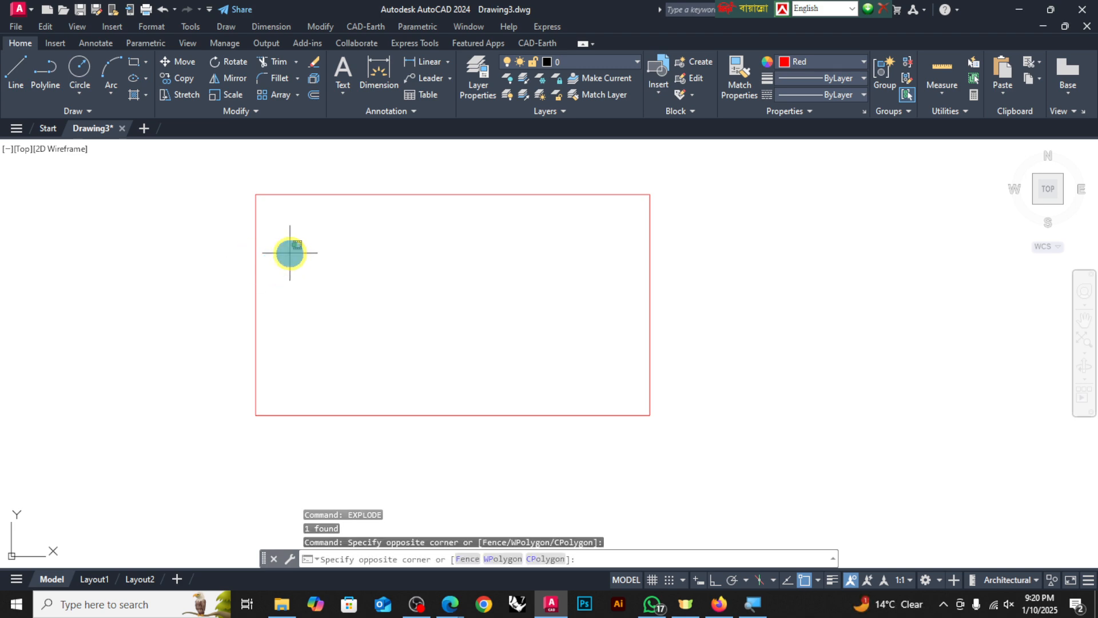
pyautogui.click(198, 303)
pyautogui.click(516, 129)
pyautogui.press('Escape')
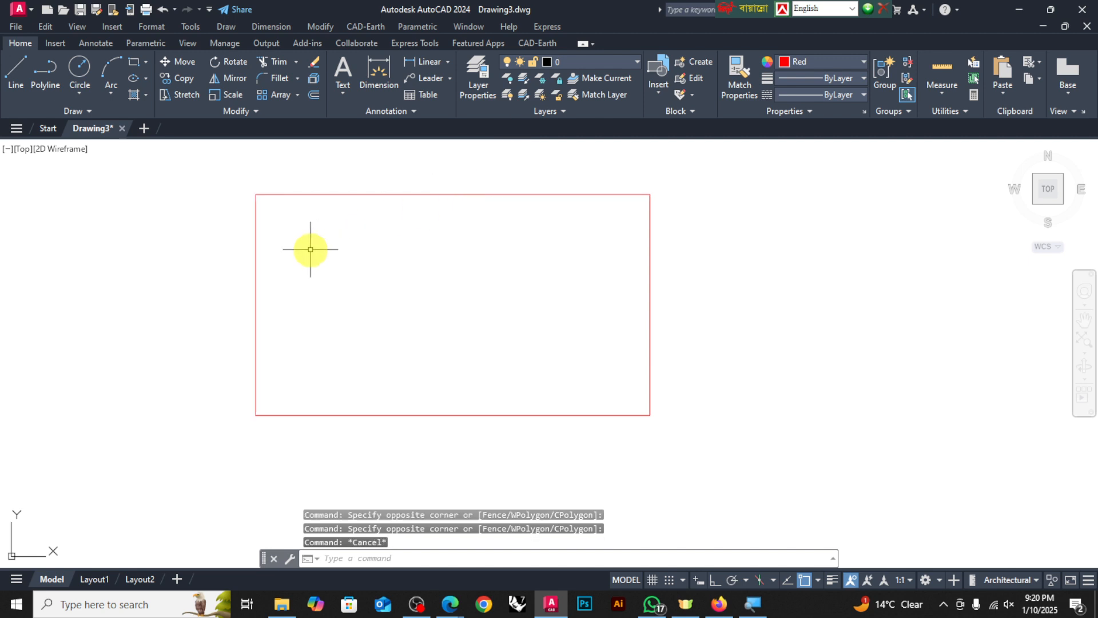
pyautogui.click(309, 249)
pyautogui.click(145, 363)
pyautogui.press('Delete')
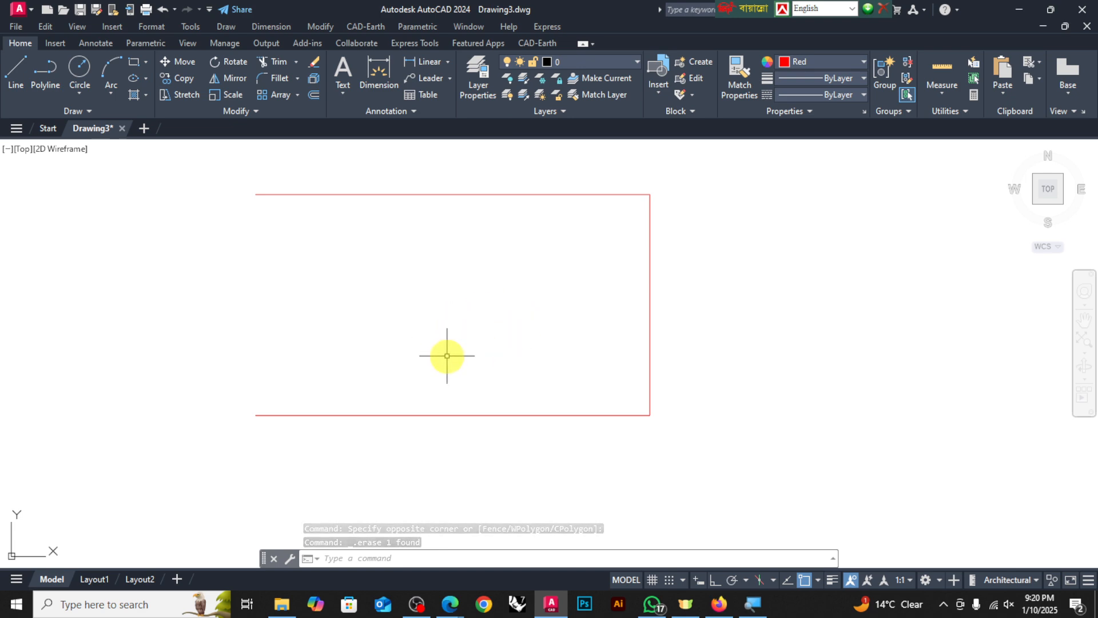
# Select the three remaining edges of the rectangle with a crossing window and delete them
pyautogui.scroll(-2, 445, 355)
pyautogui.click(608, 226)
pyautogui.click(292, 433)
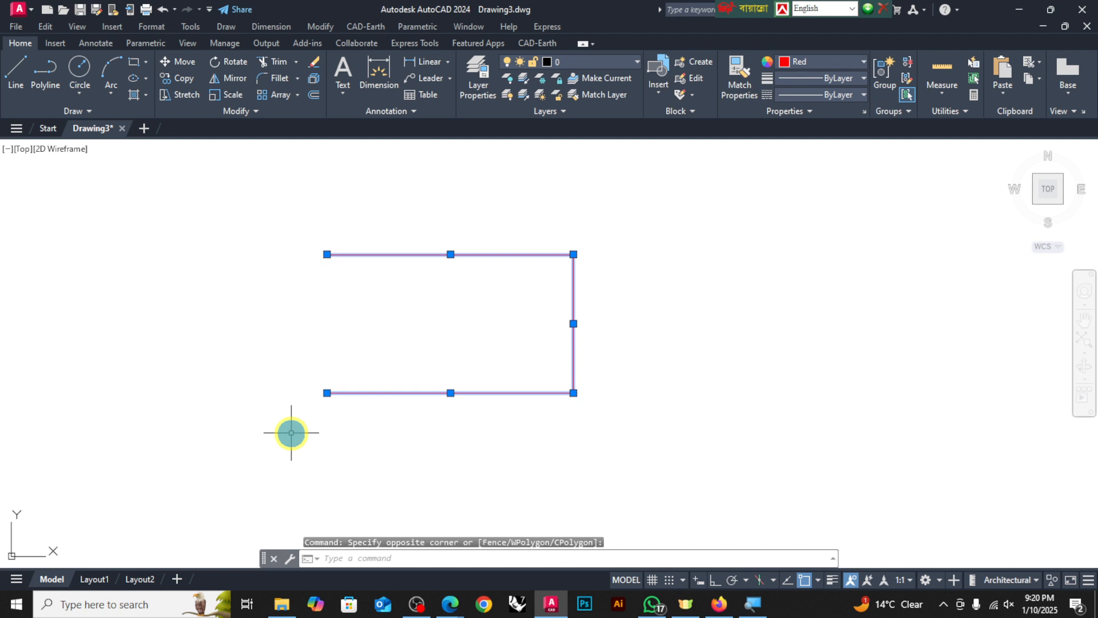
pyautogui.press('Delete')
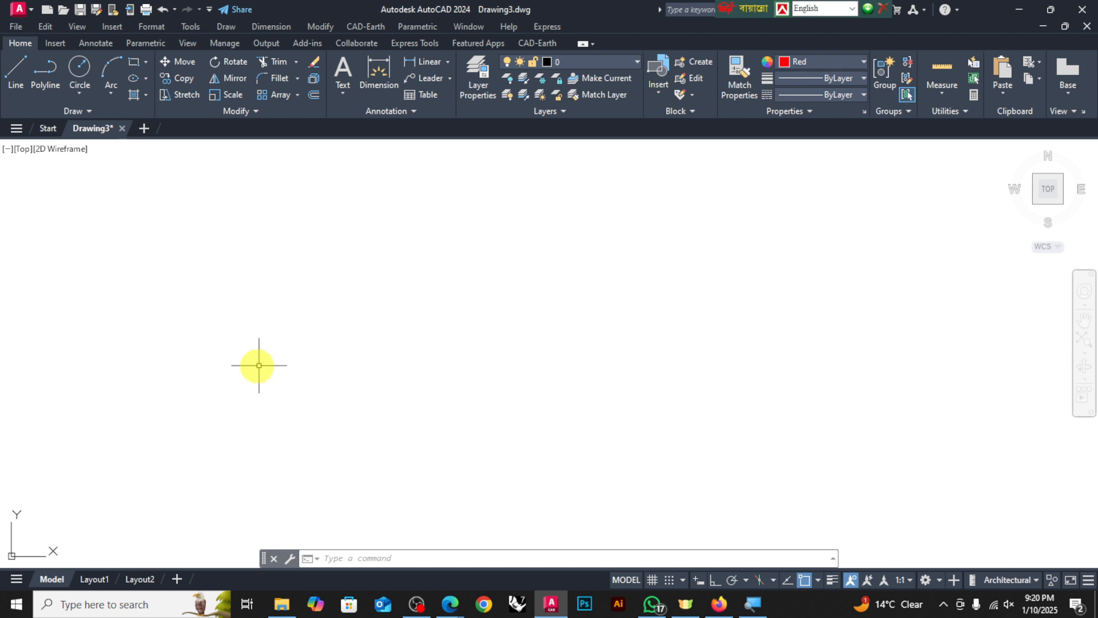
# Draw a single horizontal red line in the empty drawing with Ortho mode switched on
pyautogui.click(21, 68)
pyautogui.click(247, 322)
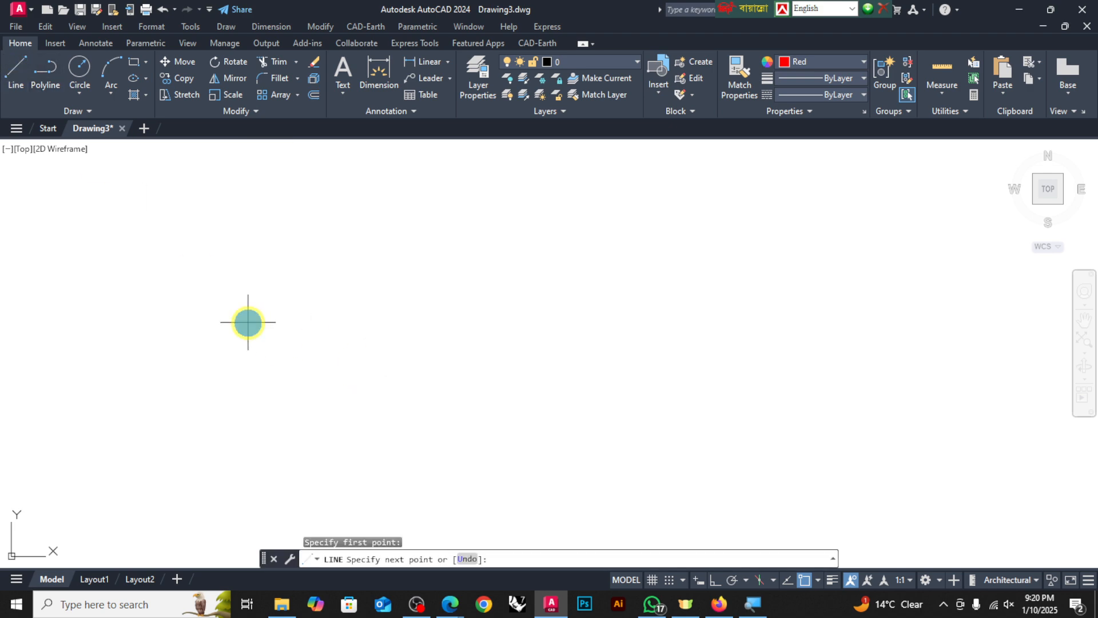
pyautogui.click(715, 579)
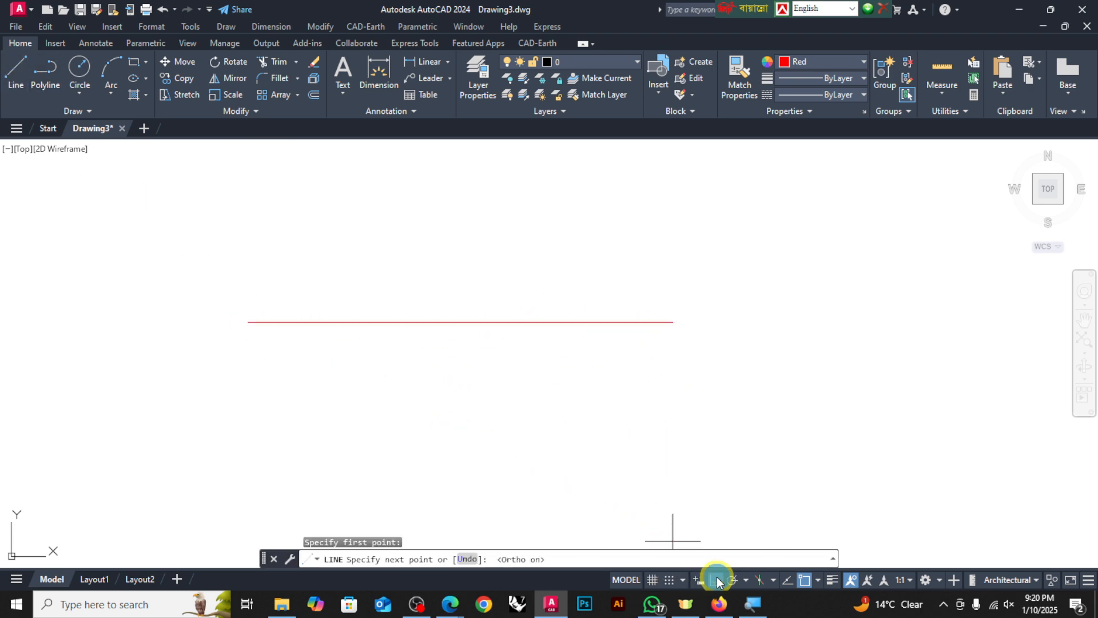
pyautogui.click(629, 346)
pyautogui.press('Return')
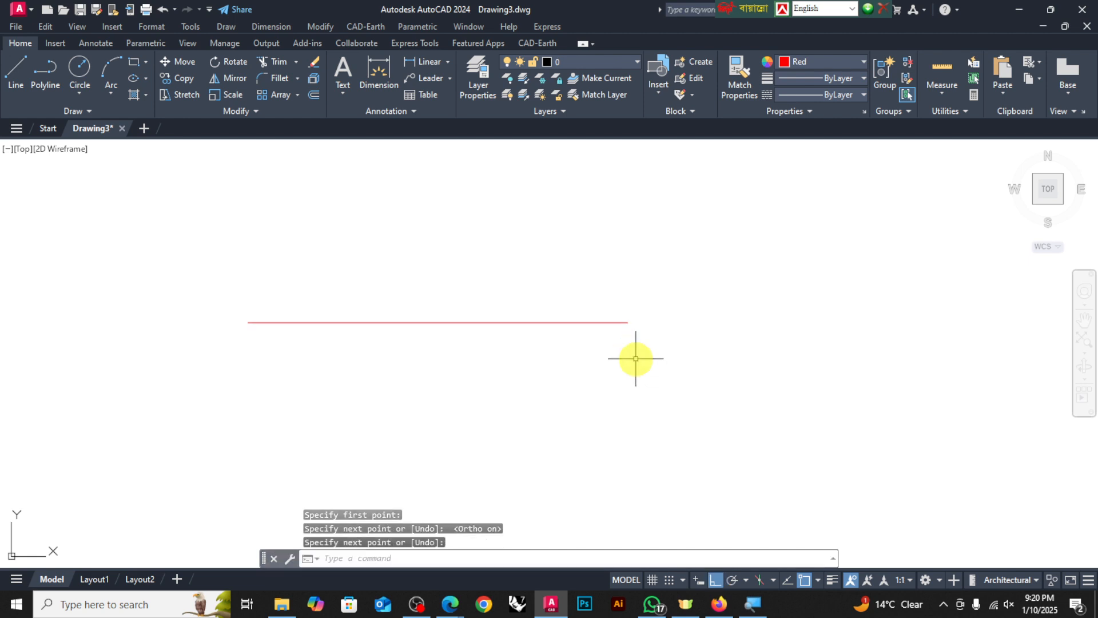
pyautogui.press('Escape')
# Compare enclosing and crossing selection windows by covering only part of the horizontal line with each
pyautogui.scroll(-2, 321, 241)
pyautogui.scroll(2, 263, 303)
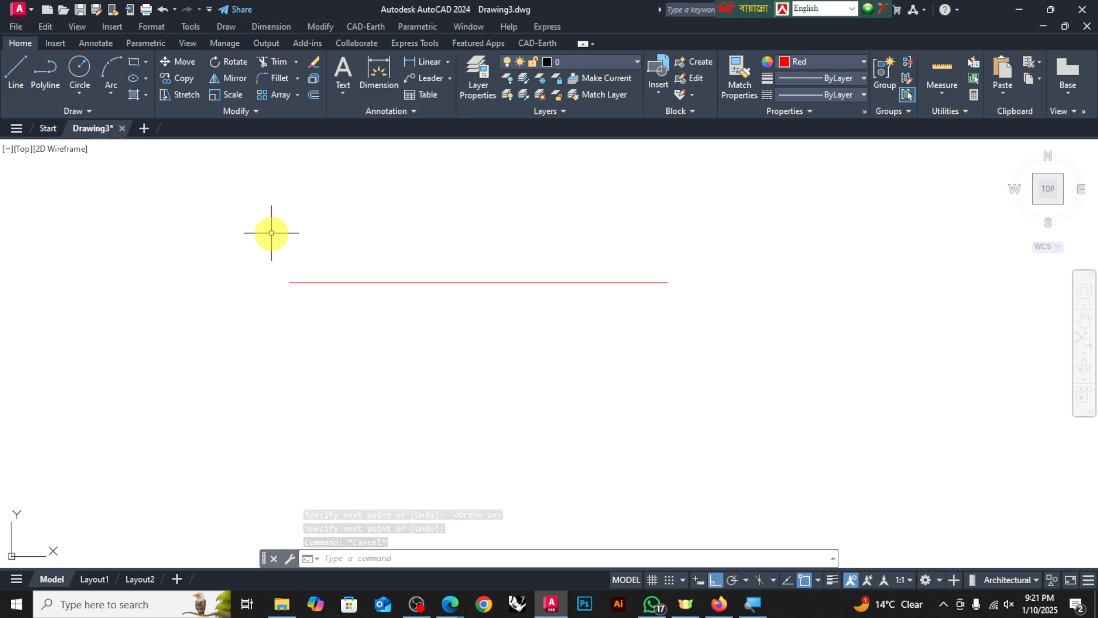
pyautogui.click(226, 168)
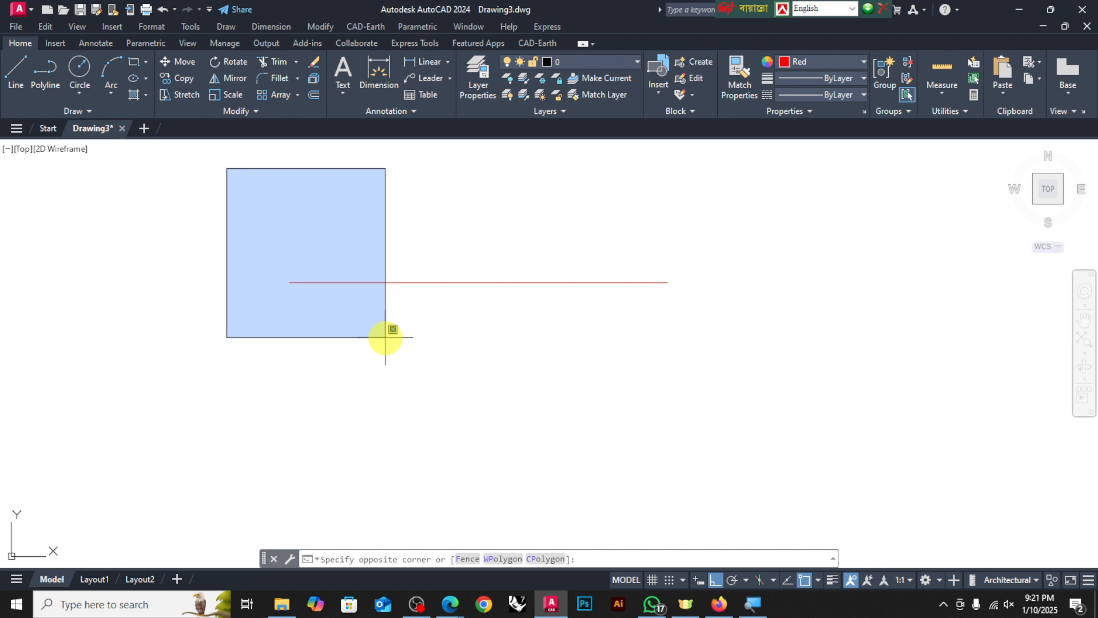
pyautogui.click(376, 338)
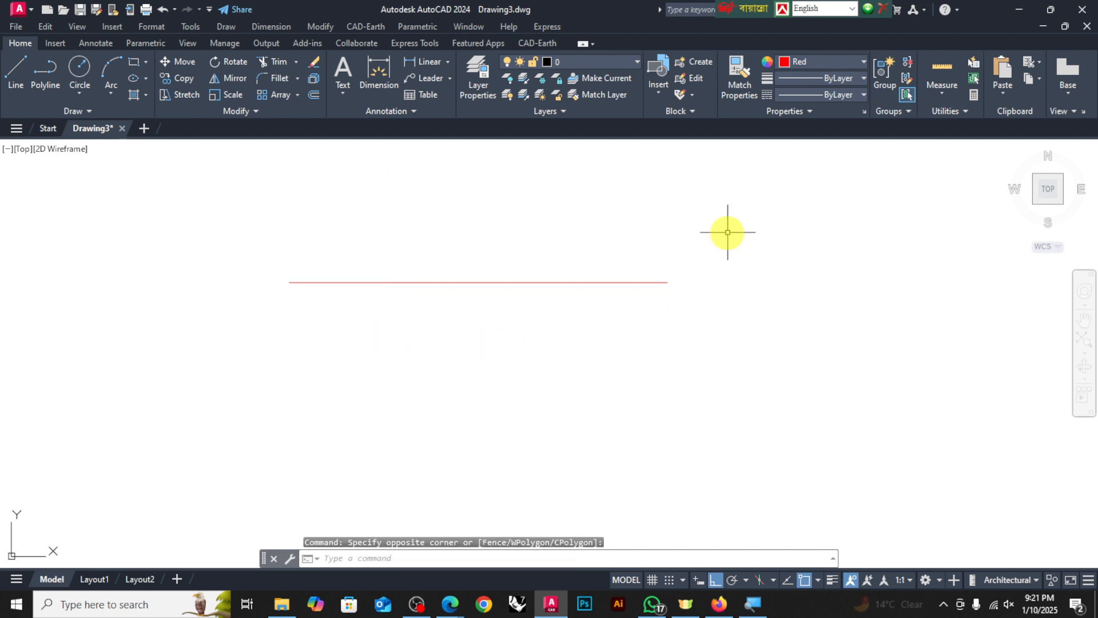
pyautogui.click(734, 164)
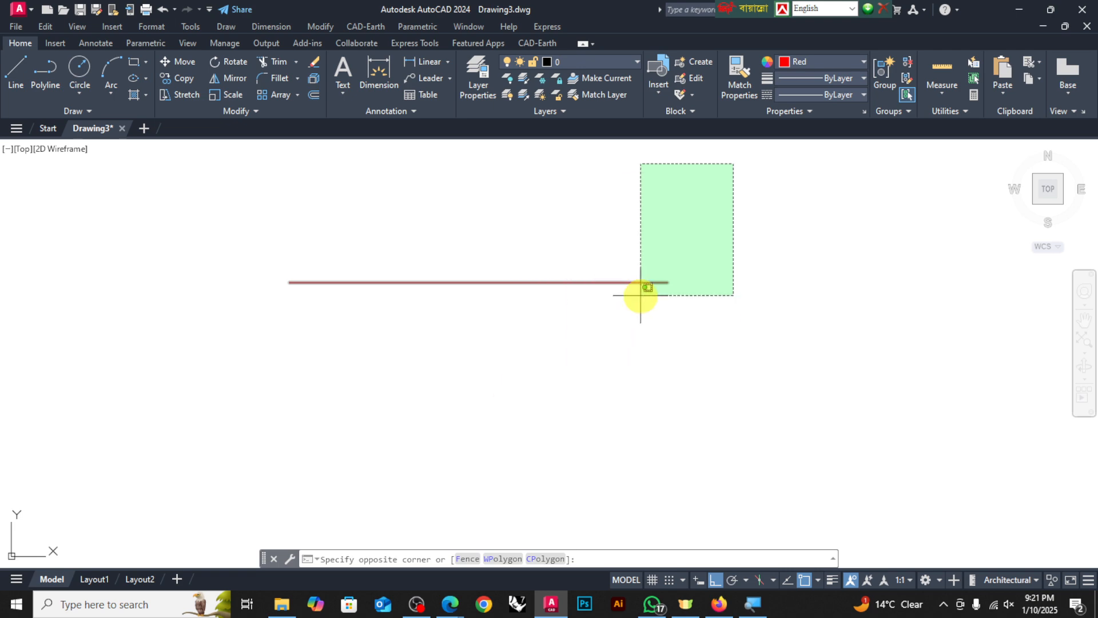
pyautogui.click(749, 312)
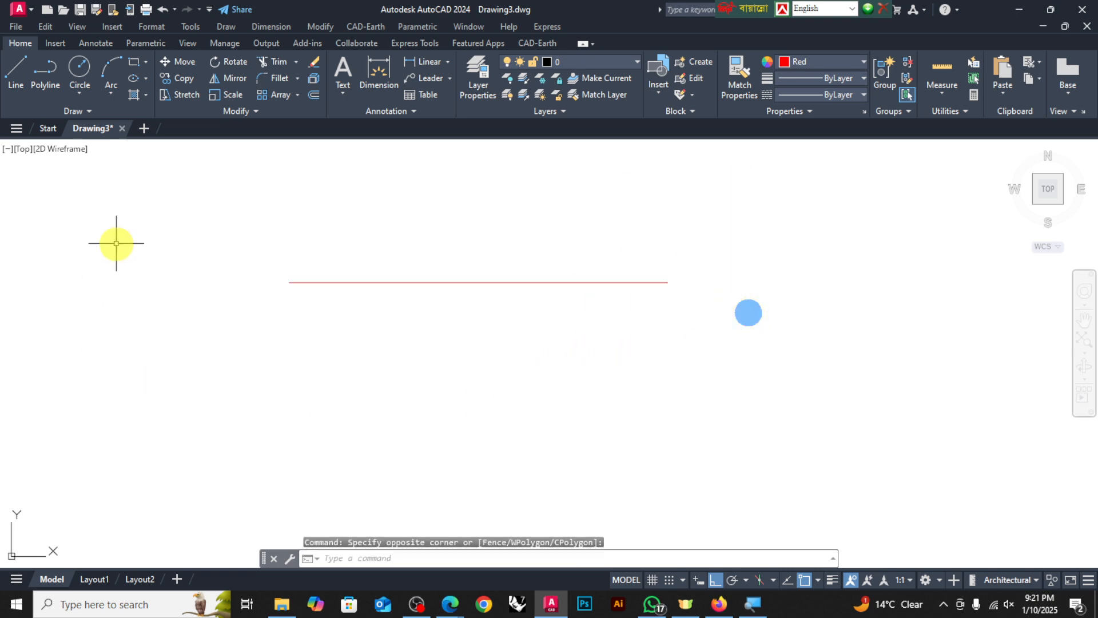
pyautogui.click(162, 179)
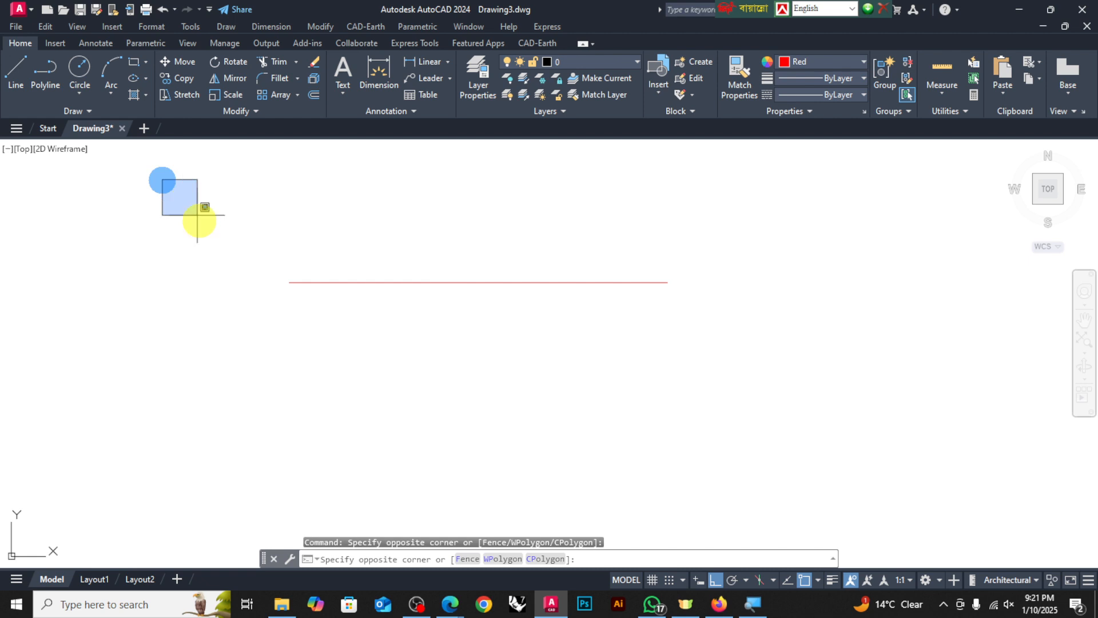
pyautogui.click(425, 453)
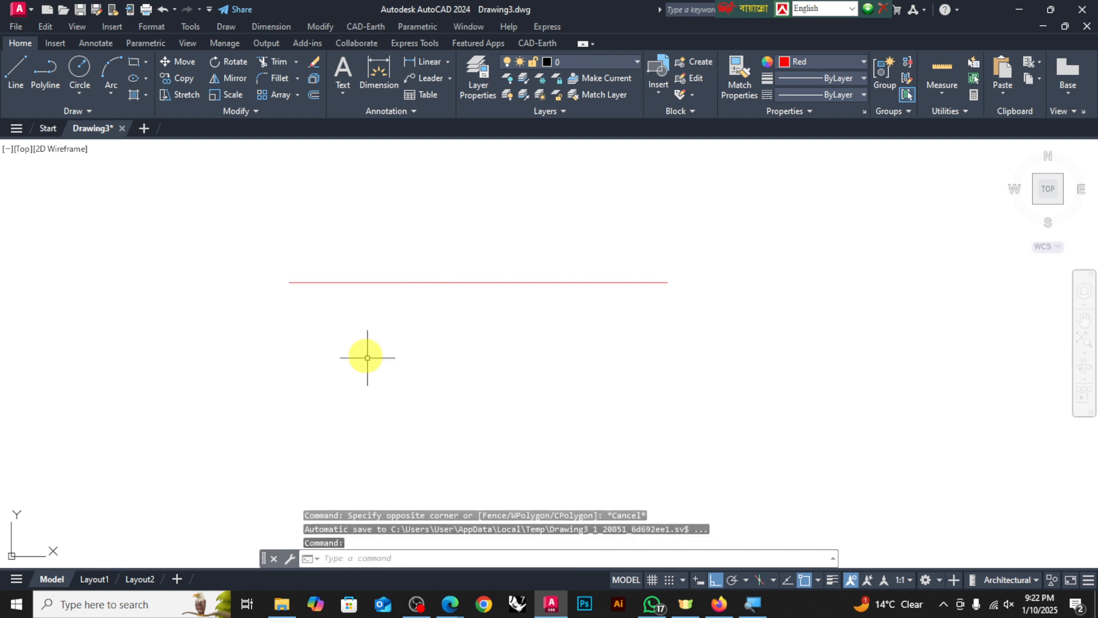
# Draw a shorter one-segment horizontal polyline just above the existing red line
pyautogui.click(46, 68)
pyautogui.click(292, 250)
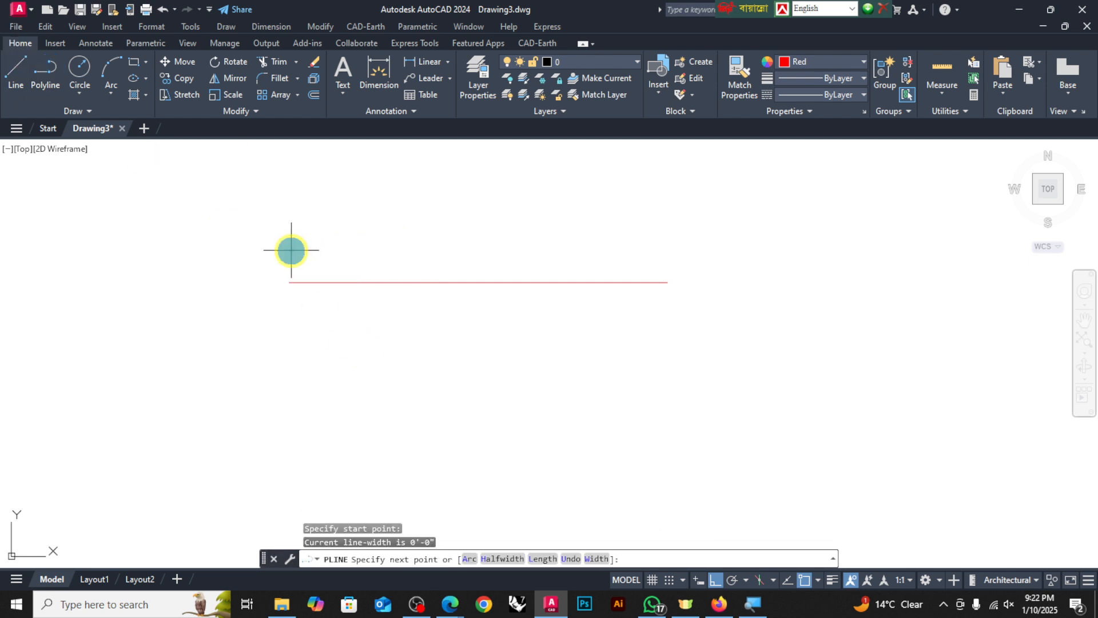
pyautogui.click(541, 246)
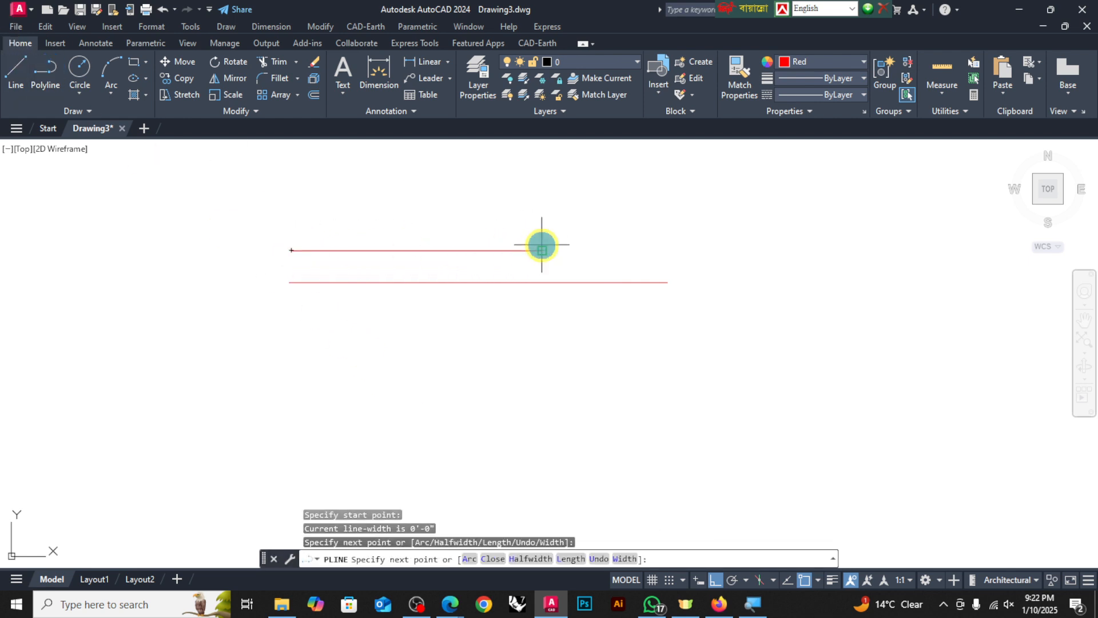
pyautogui.press('Return')
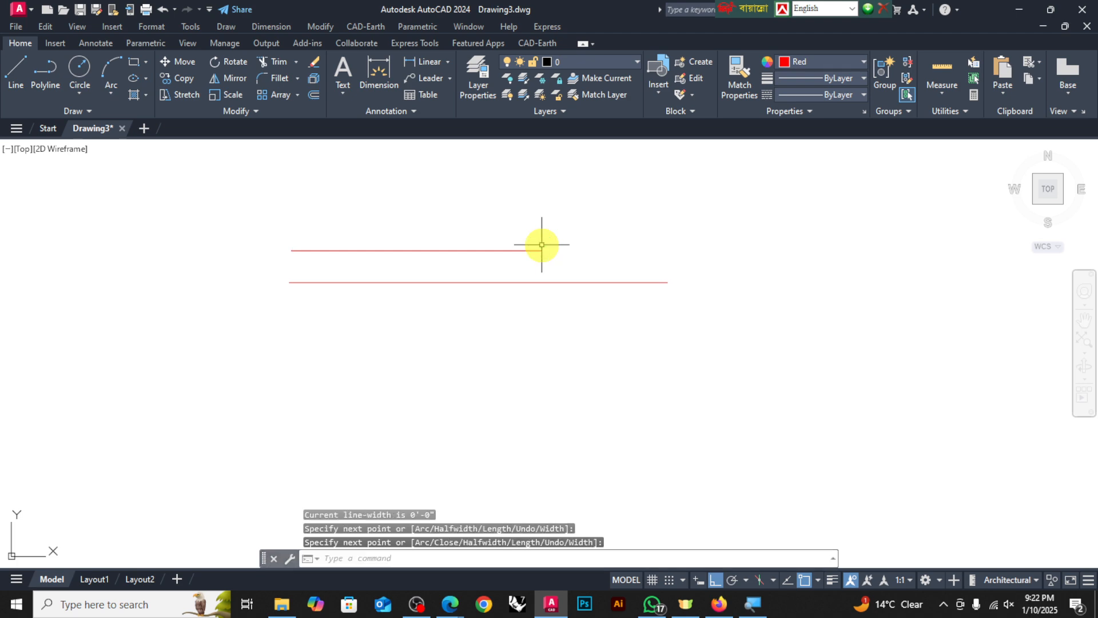
pyautogui.click(227, 186)
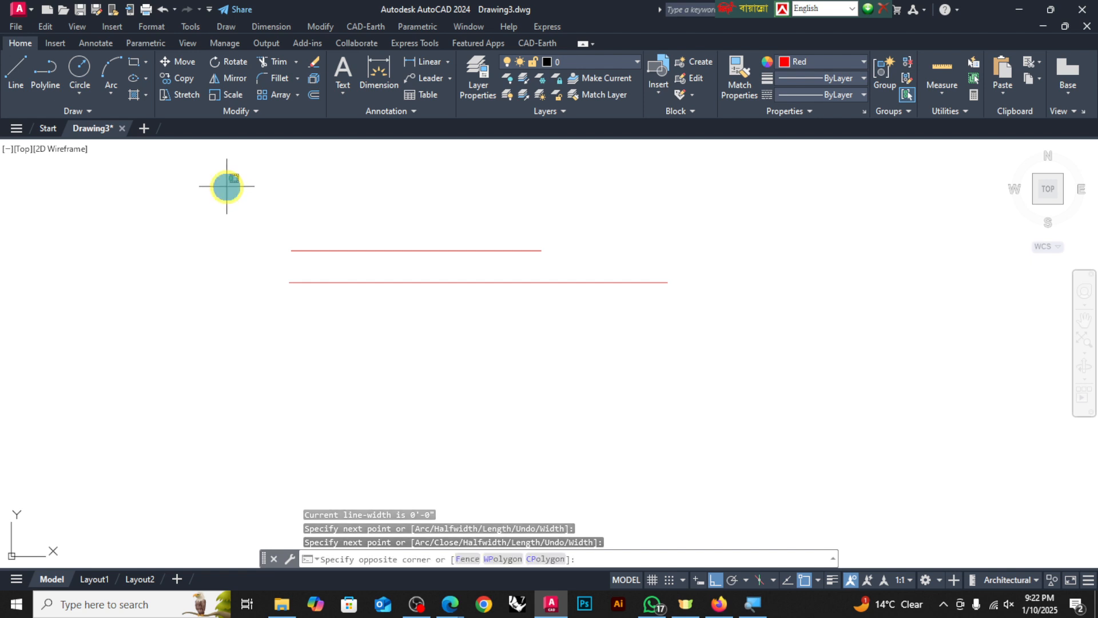
pyautogui.press('Escape')
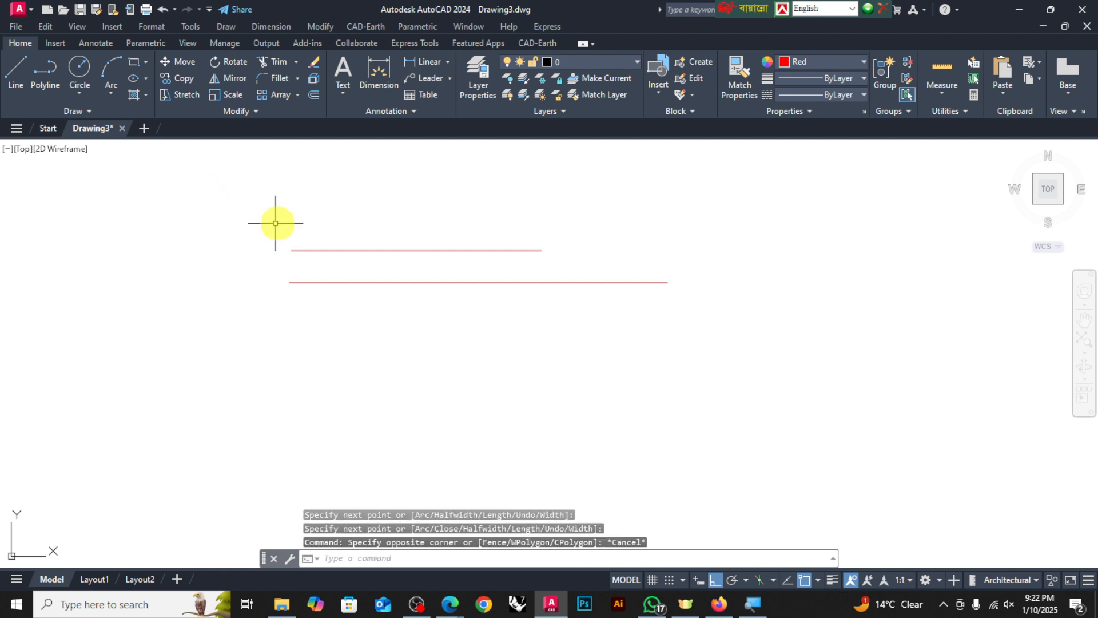
# Move the short upper polyline horizontally to the right, clear of the longer line
pyautogui.click(341, 249)
pyautogui.press('Return')
pyautogui.click(343, 245)
pyautogui.scroll(-5, 343, 246)
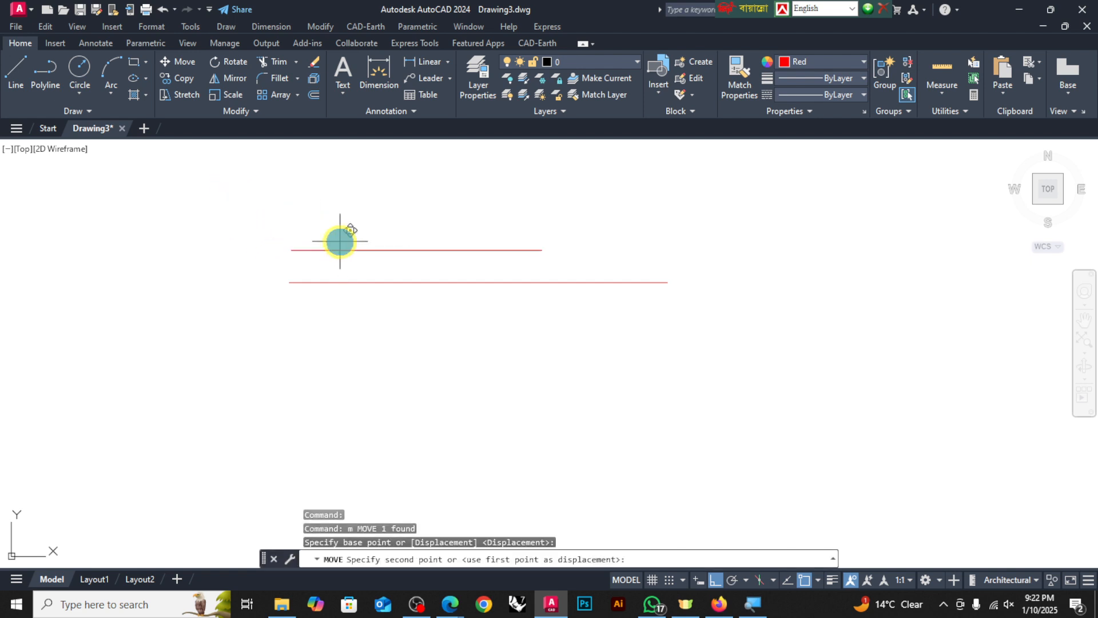
pyautogui.click(633, 256)
pyautogui.press('Escape')
# Compare an enclosing and a crossing selection window by covering only part of the moved short polyline with each
pyautogui.scroll(2, 800, 240)
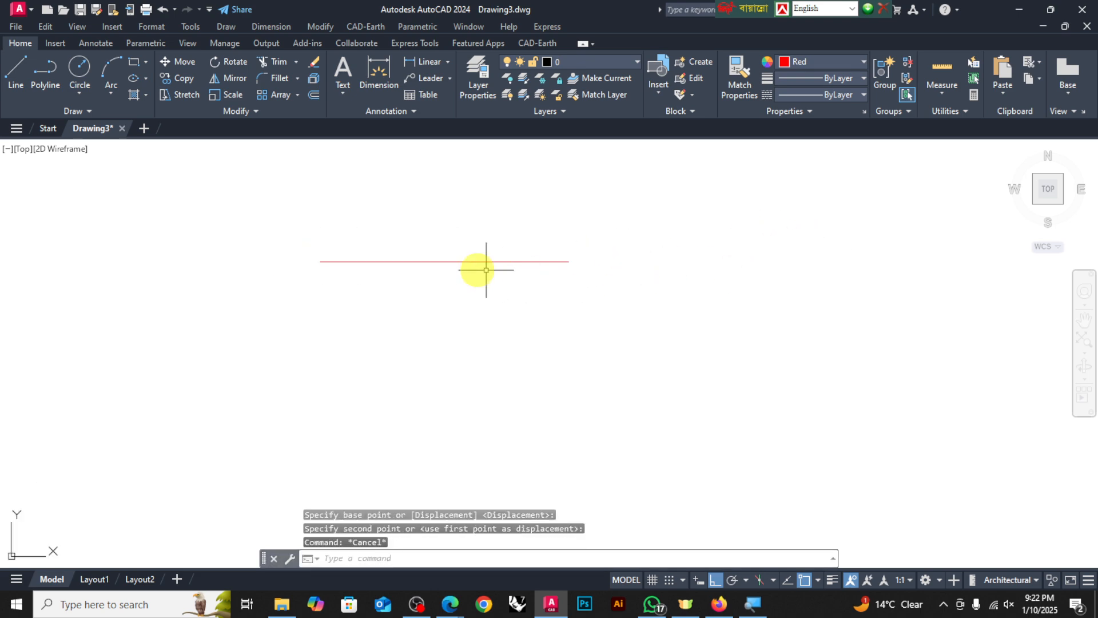
pyautogui.scroll(-3, 421, 246)
pyautogui.scroll(3, 366, 245)
pyautogui.scroll(-1, 400, 202)
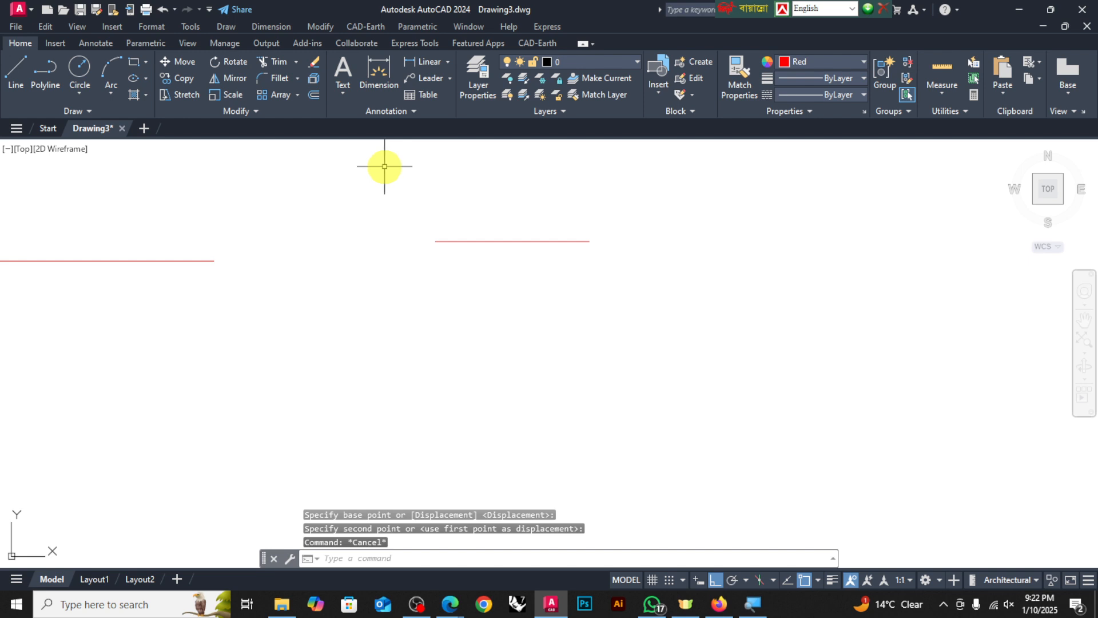
pyautogui.click(384, 166)
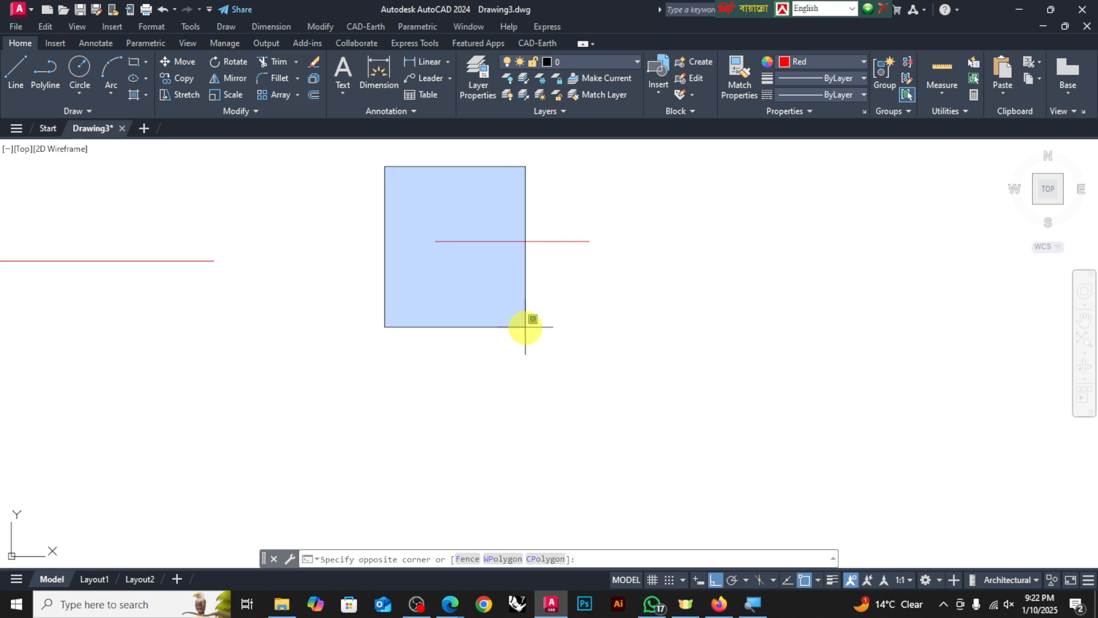
pyautogui.click(525, 327)
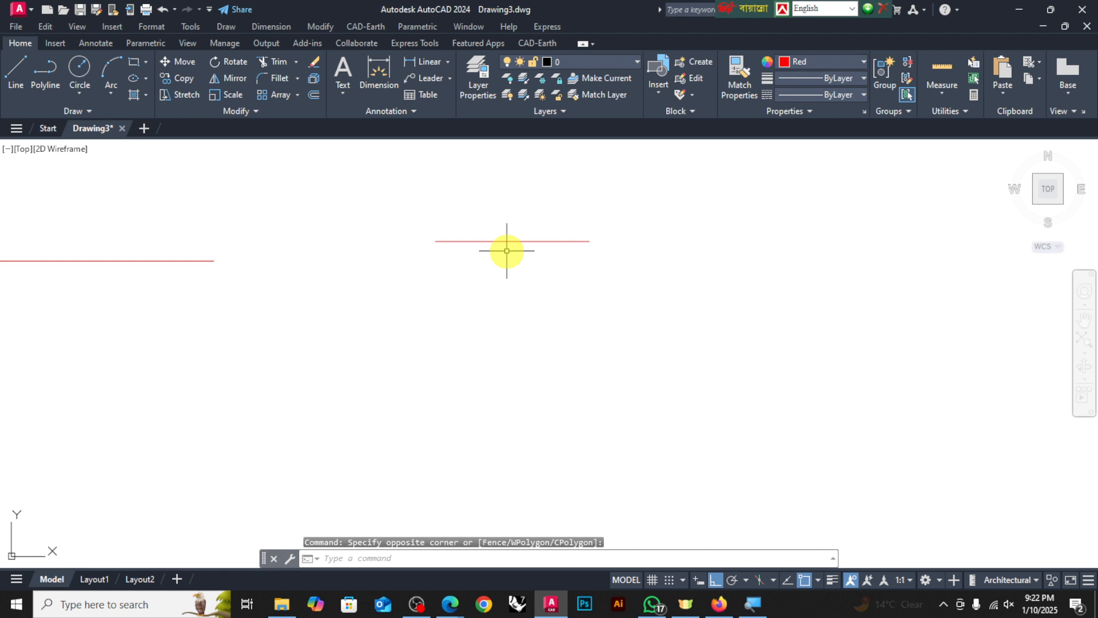
pyautogui.click(657, 177)
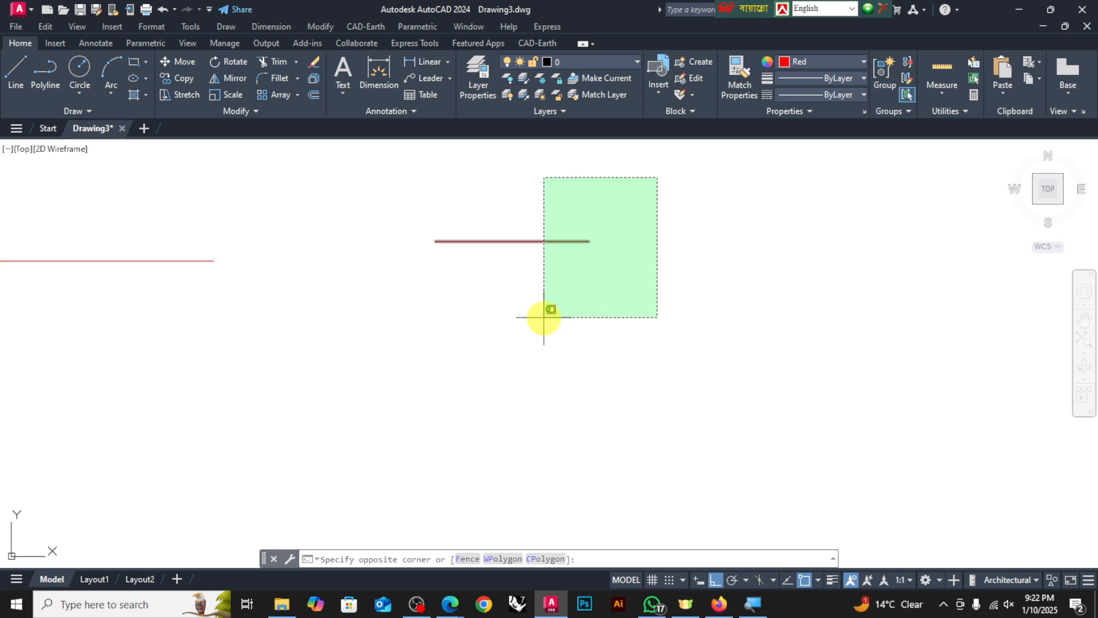
pyautogui.click(545, 317)
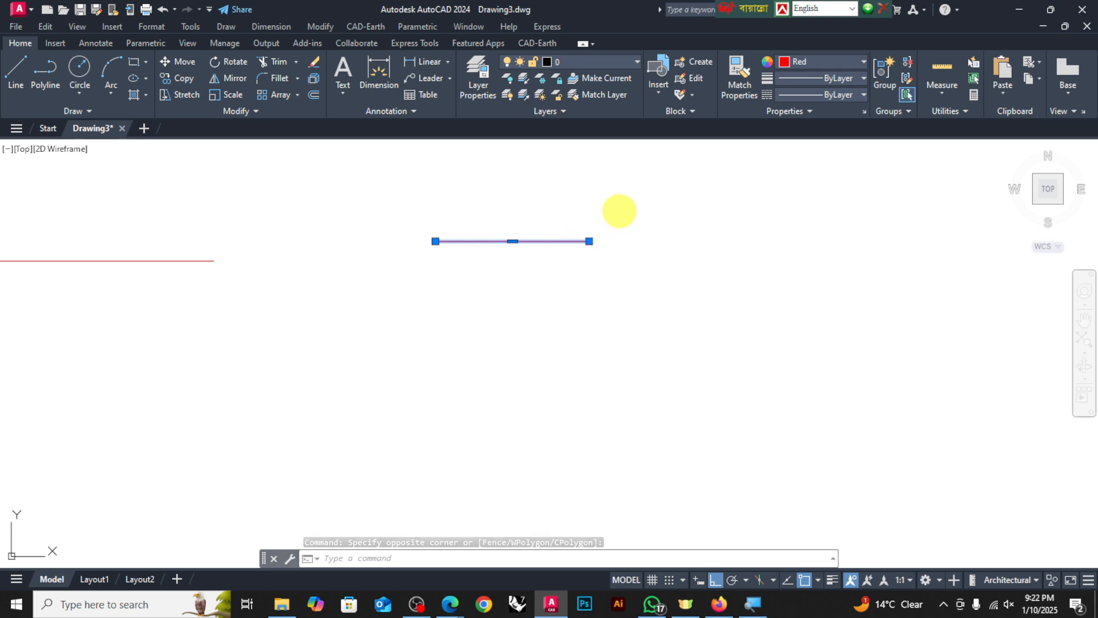
pyautogui.press('Escape')
# Select the short polyline by enclosing it completely in a window, and again by covering only its right part with a crossing window
pyautogui.click(338, 165)
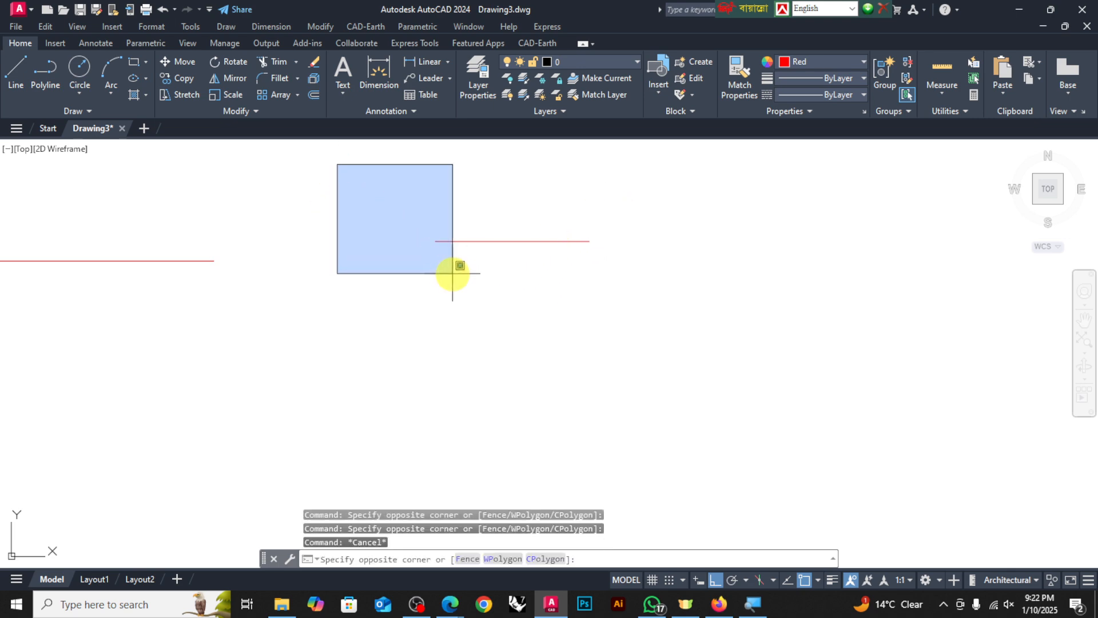
pyautogui.click(649, 316)
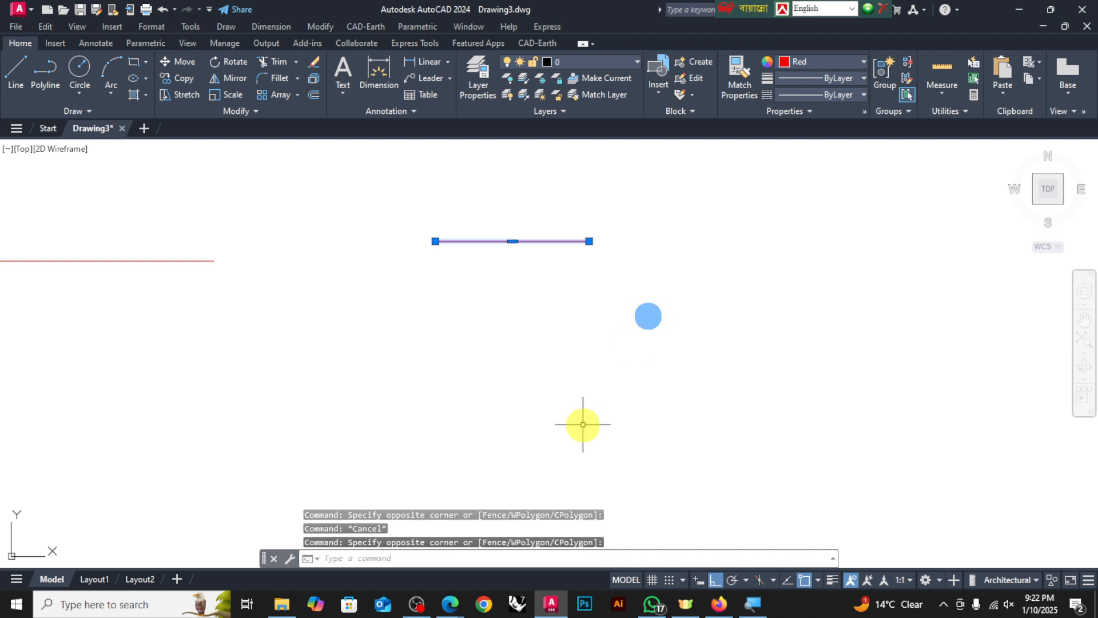
pyautogui.press('Escape')
pyautogui.click(683, 164)
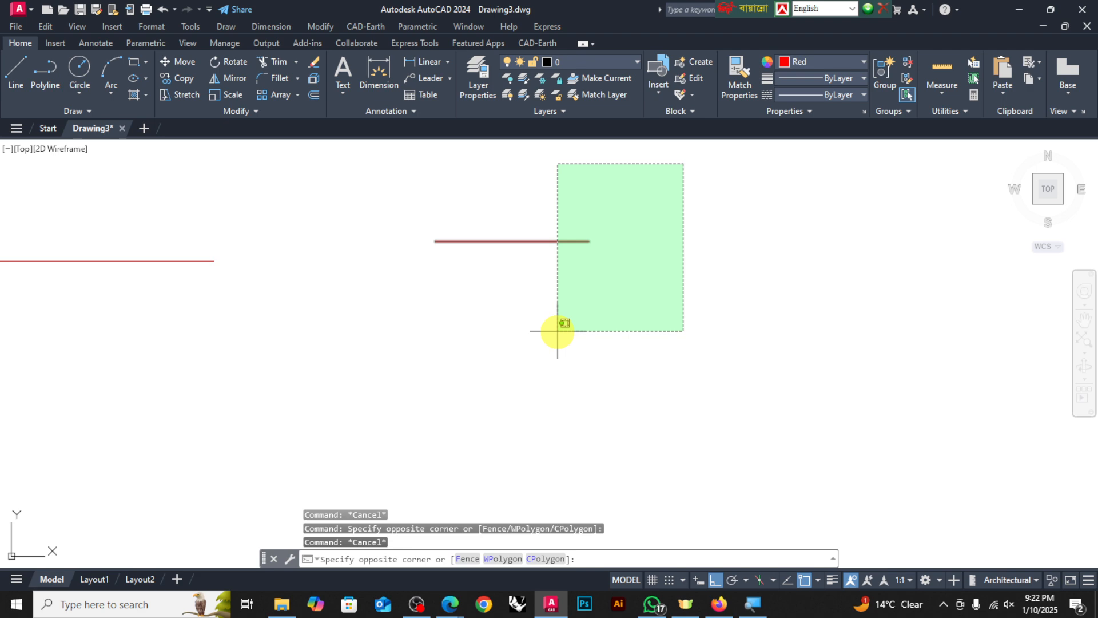
pyautogui.click(570, 331)
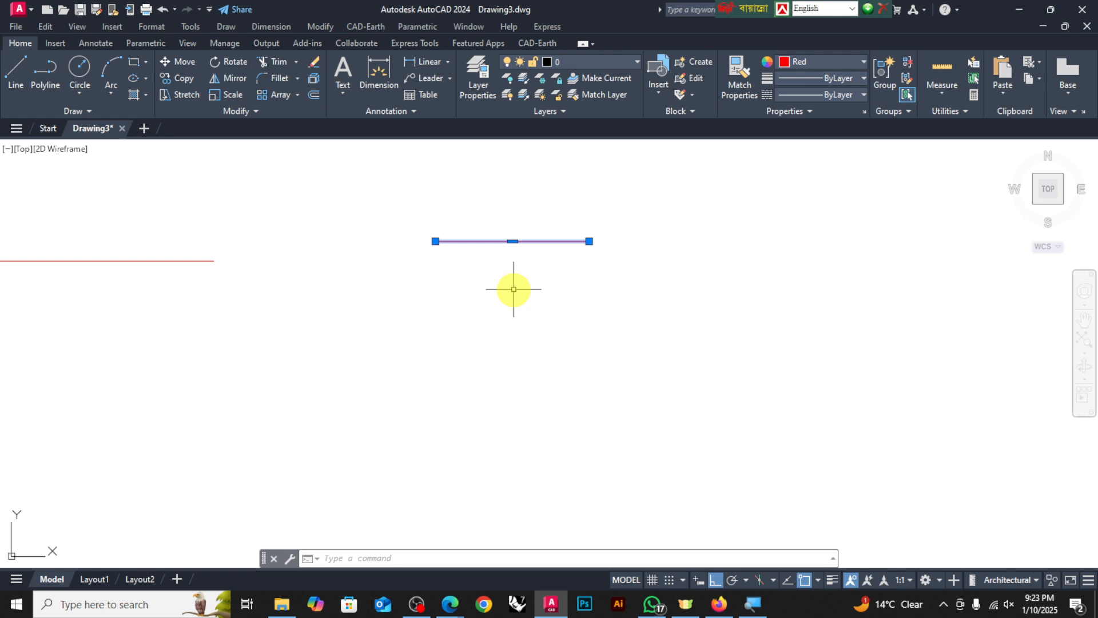
pyautogui.press('Escape')
# Draw a short horizontal line just above the longer red line, starting at about its left end
pyautogui.scroll(-2, 509, 268)
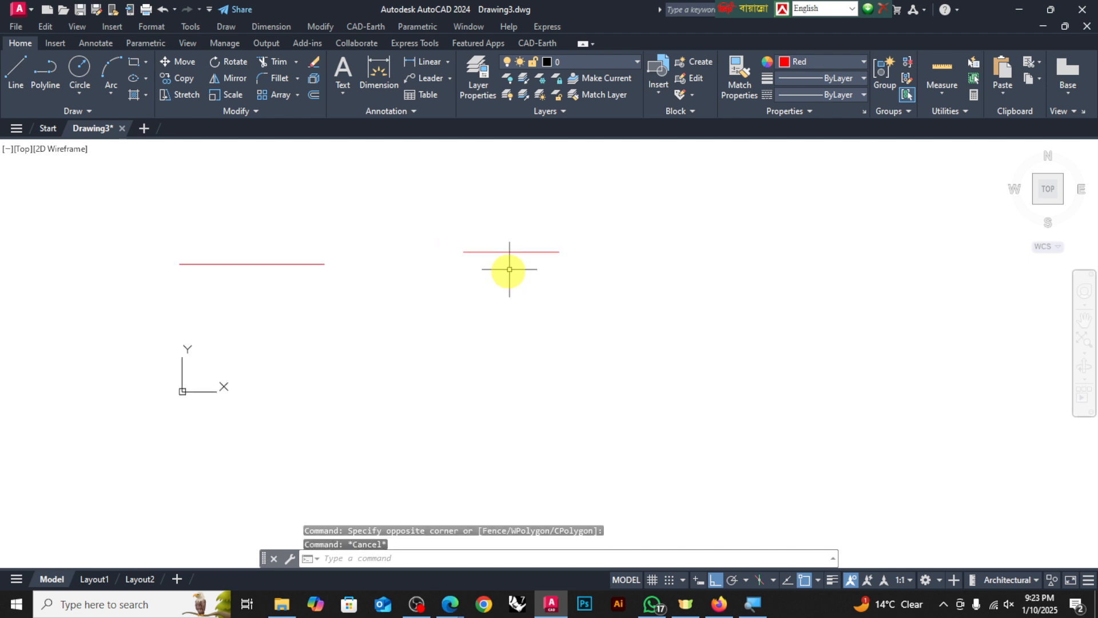
pyautogui.scroll(1, 419, 274)
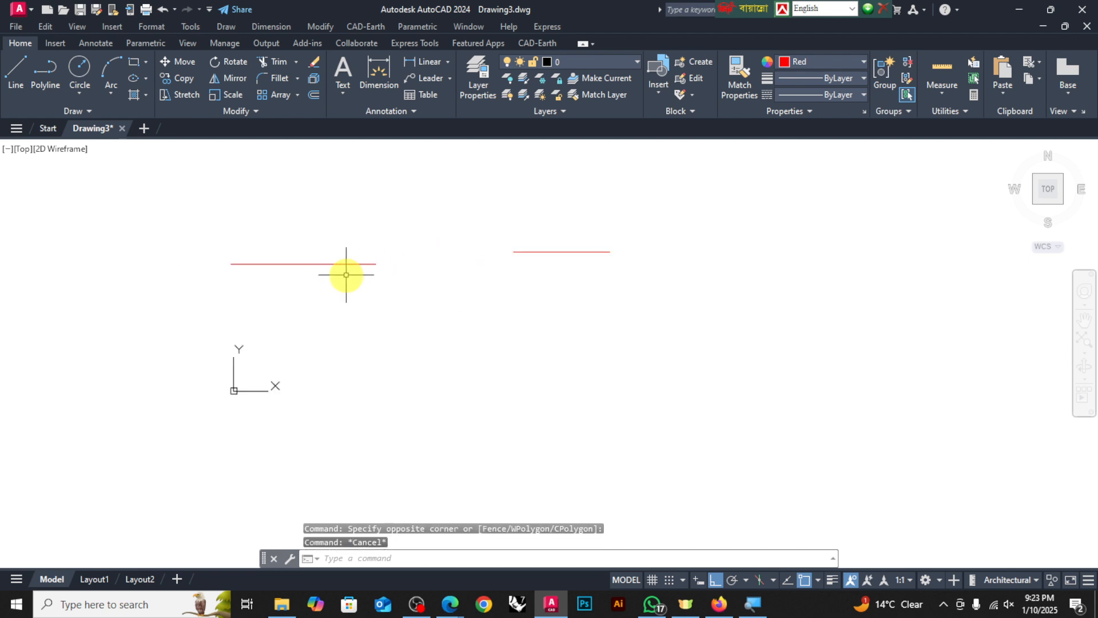
pyautogui.scroll(2, 344, 274)
pyautogui.click(17, 73)
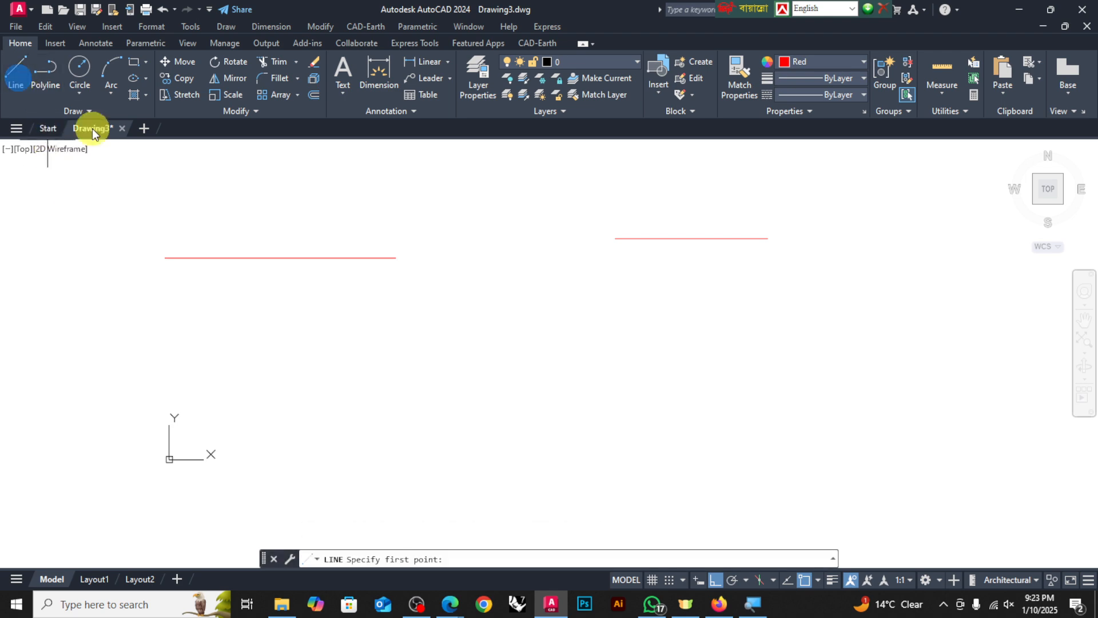
pyautogui.click(165, 243)
pyautogui.click(273, 242)
pyautogui.press('Return')
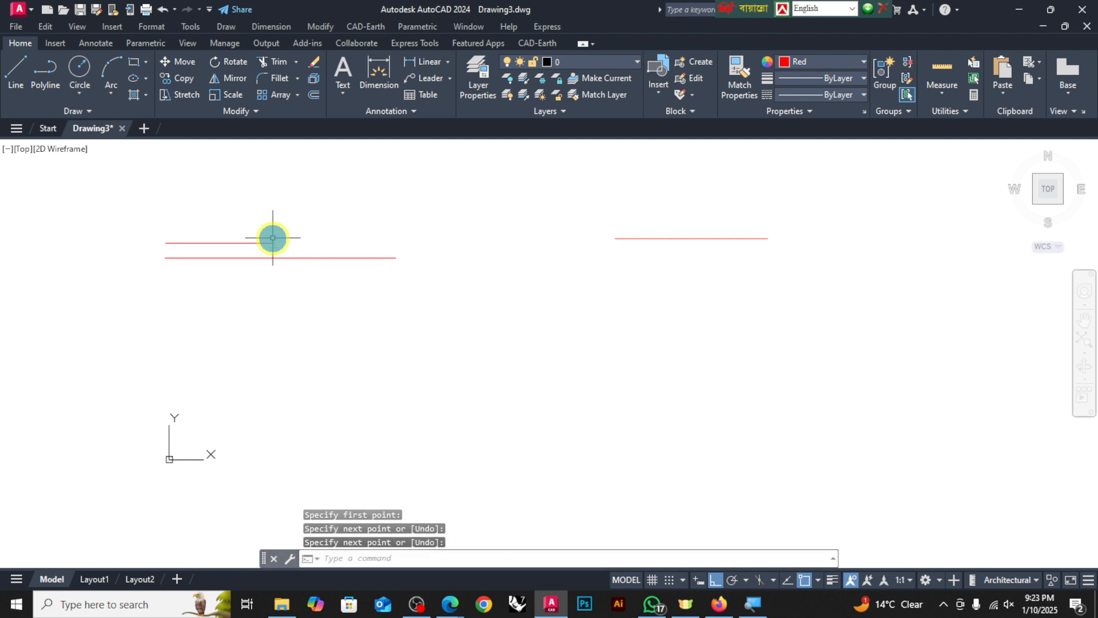
# Compare an enclosing window around only the short line with a crossing window over part of both stacked lines
pyautogui.click(120, 195)
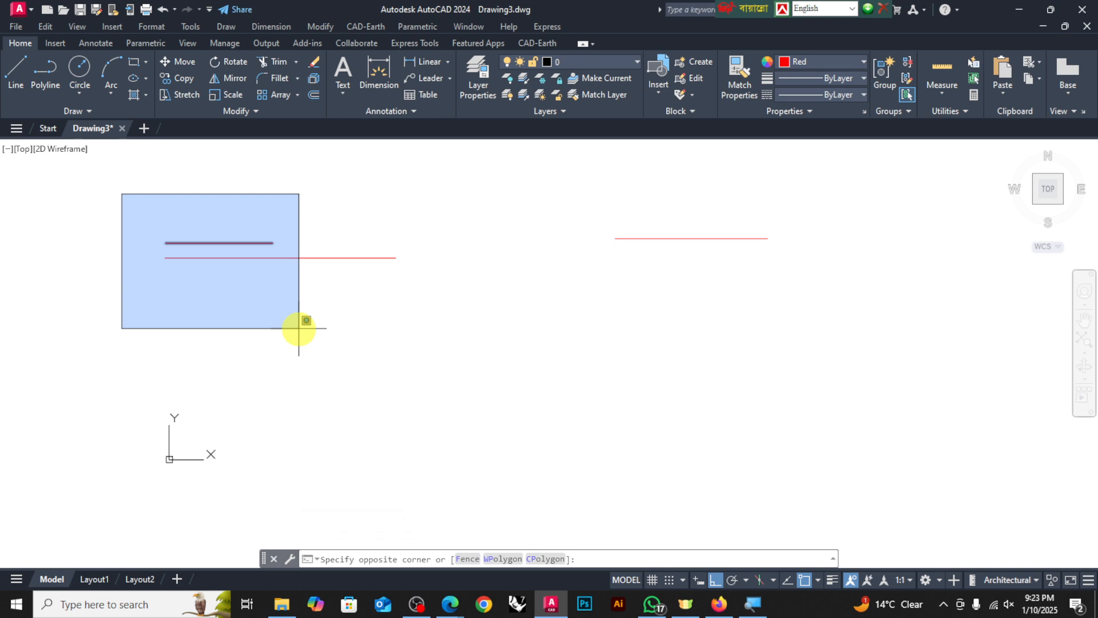
pyautogui.click(299, 328)
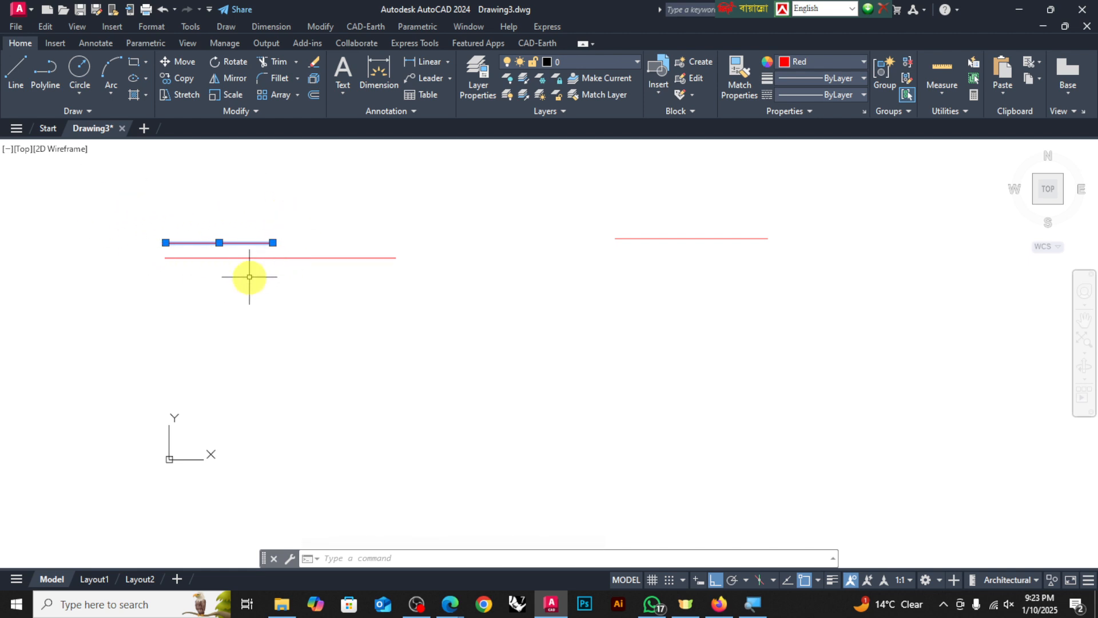
pyautogui.press('Escape')
pyautogui.click(431, 186)
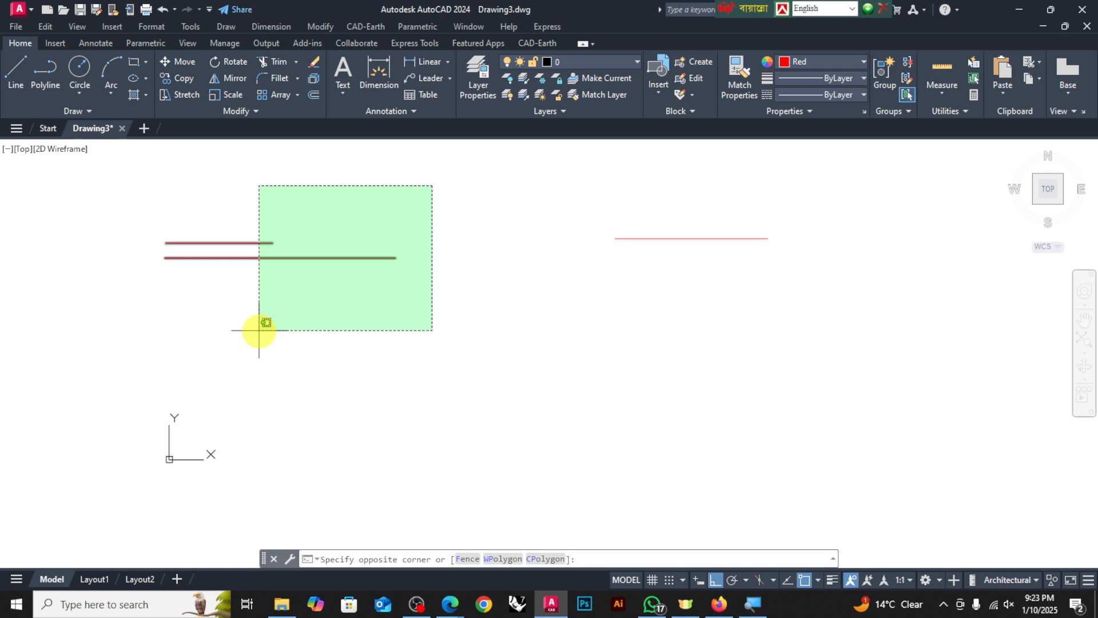
pyautogui.click(259, 330)
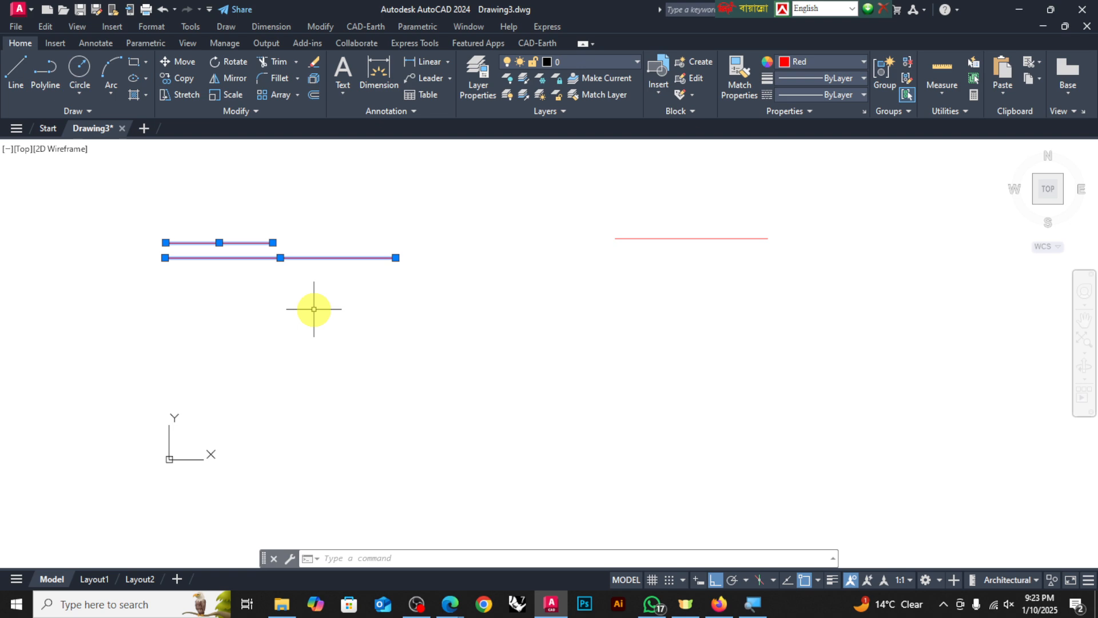
pyautogui.click(311, 290)
pyautogui.press('Escape')
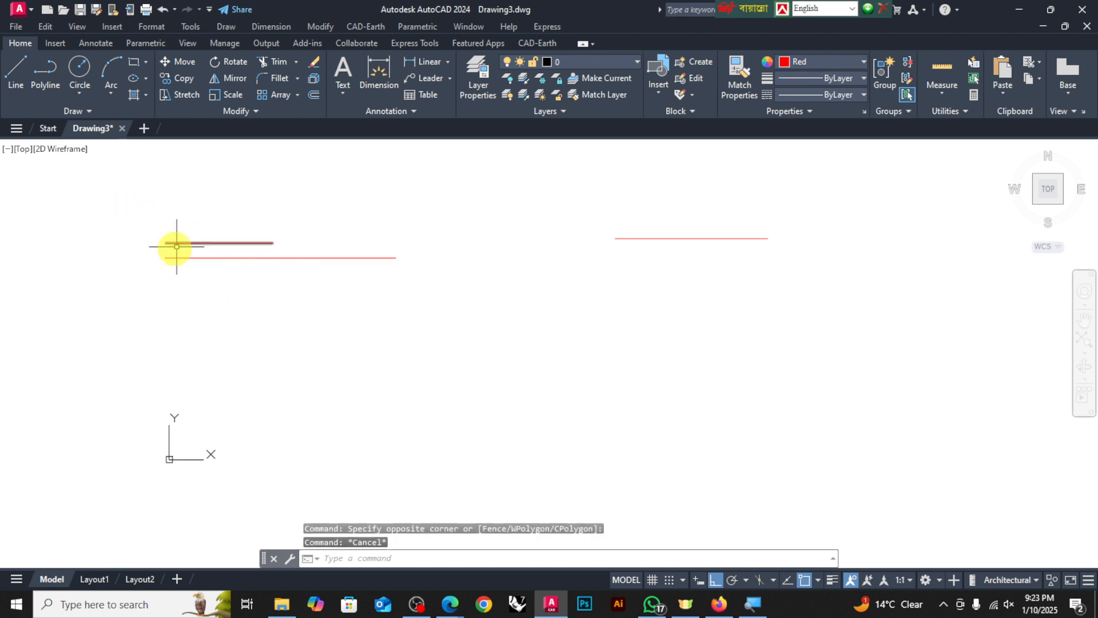
# Copy the short line downward so the copy lies just above the longer line
pyautogui.scroll(6, 171, 241)
pyautogui.click(218, 228)
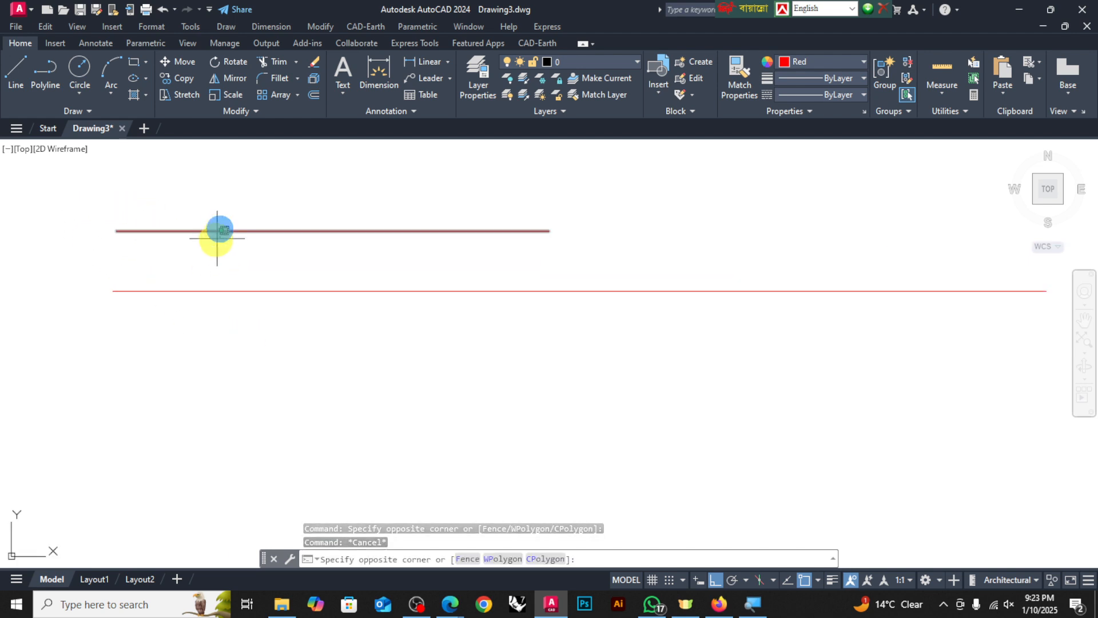
pyautogui.click(206, 248)
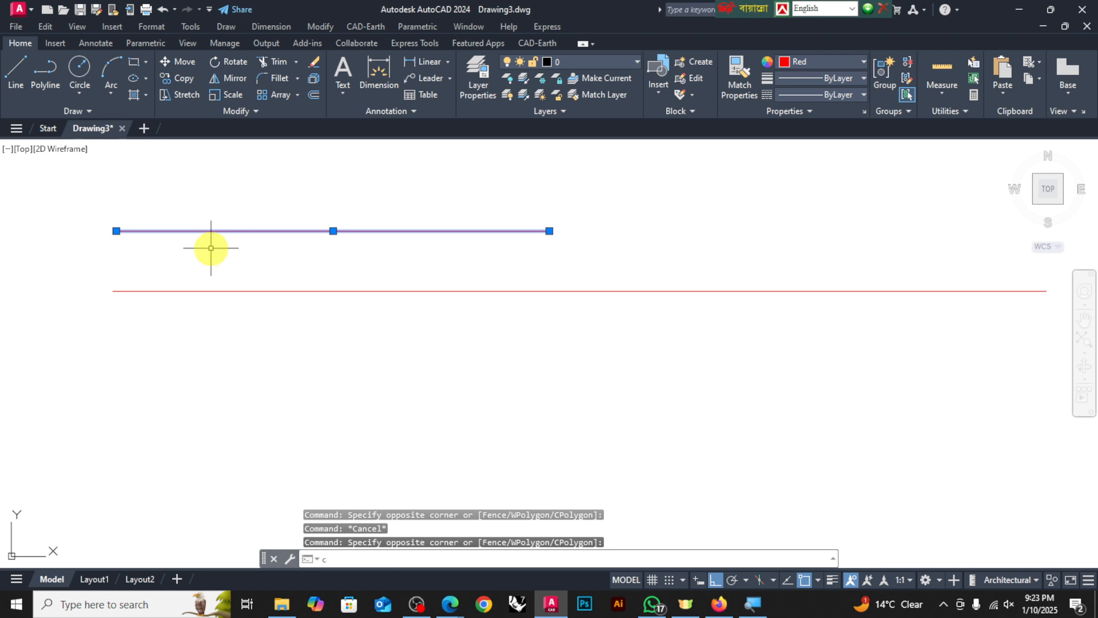
pyautogui.write('co')
pyautogui.press('Return')
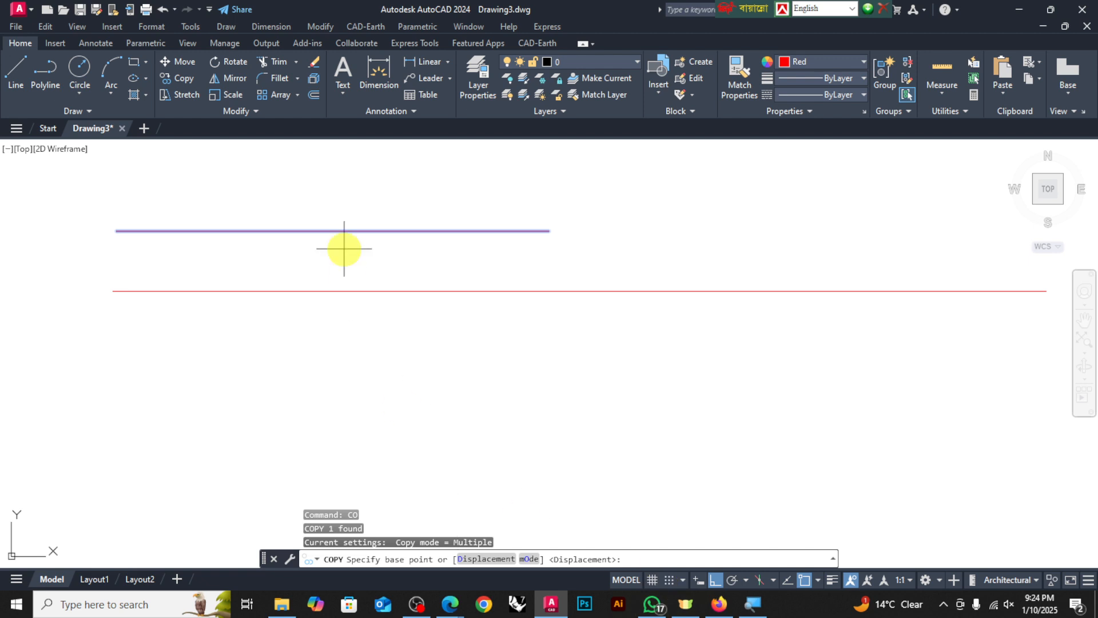
pyautogui.click(360, 221)
pyautogui.click(347, 270)
pyautogui.press('Escape')
pyautogui.scroll(-4, 350, 274)
pyautogui.press('Escape')
pyautogui.scroll(-3, 287, 312)
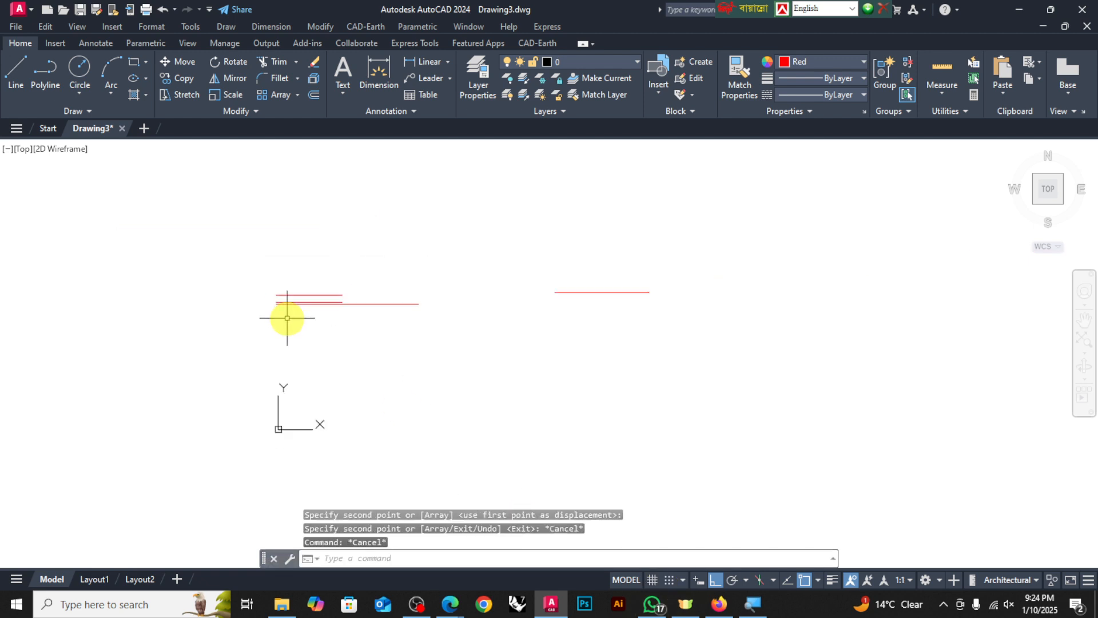
# Delete the upper of the two short lines
pyautogui.scroll(5, 294, 270)
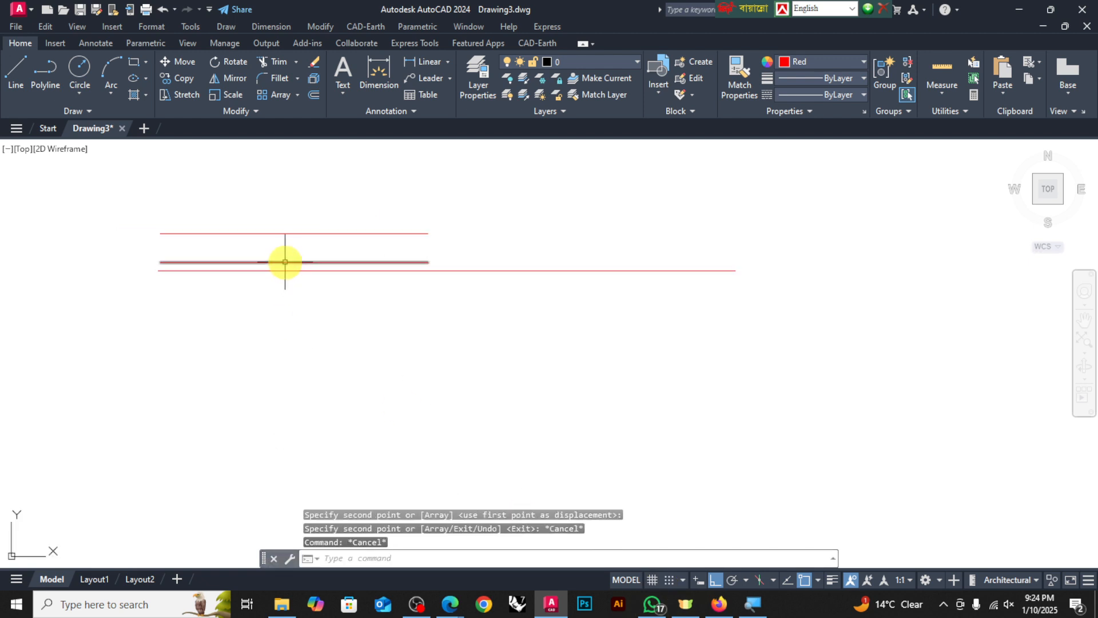
pyautogui.scroll(-3, 300, 313)
pyautogui.scroll(3, 296, 299)
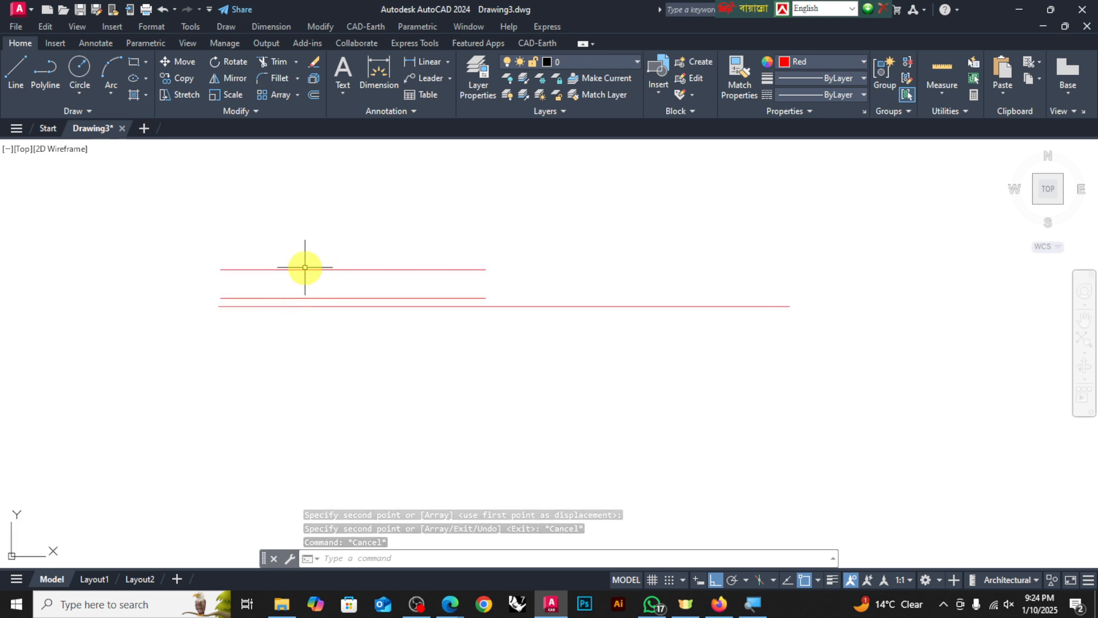
pyautogui.click(304, 269)
pyautogui.press('Delete')
# Select both closely spaced lines with a crossing window over their right parts, and clear the selection
pyautogui.scroll(-3, 318, 300)
pyautogui.scroll(3, 317, 300)
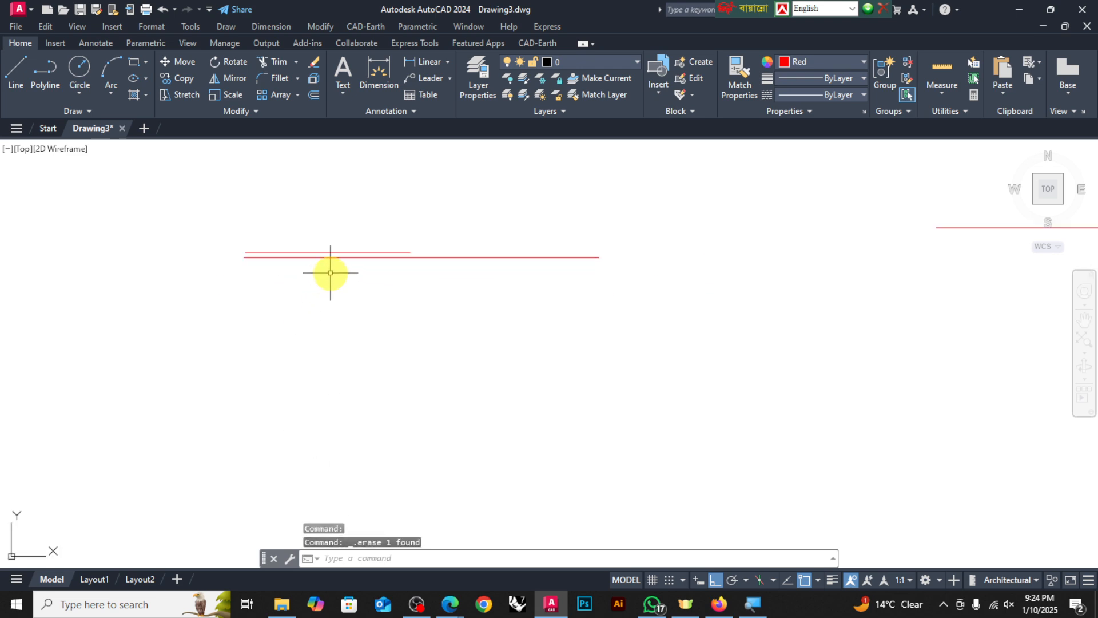
pyautogui.click(637, 205)
pyautogui.click(380, 343)
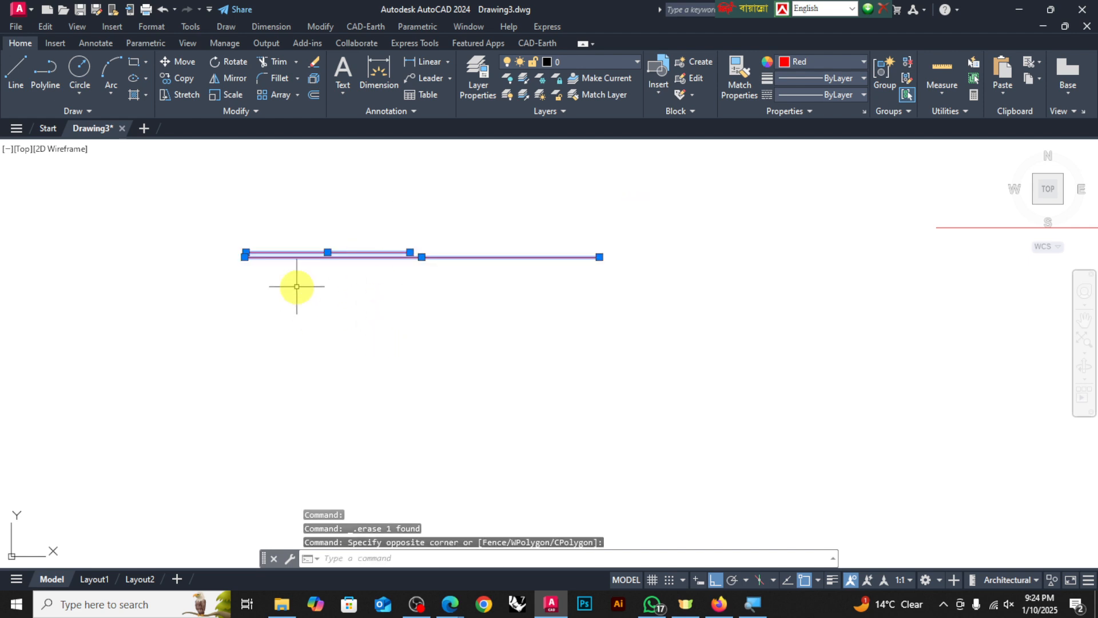
pyautogui.press('Escape')
# Pick out only the remaining short line with an enclosing window and delete it
pyautogui.scroll(-3, 313, 309)
pyautogui.scroll(5, 314, 309)
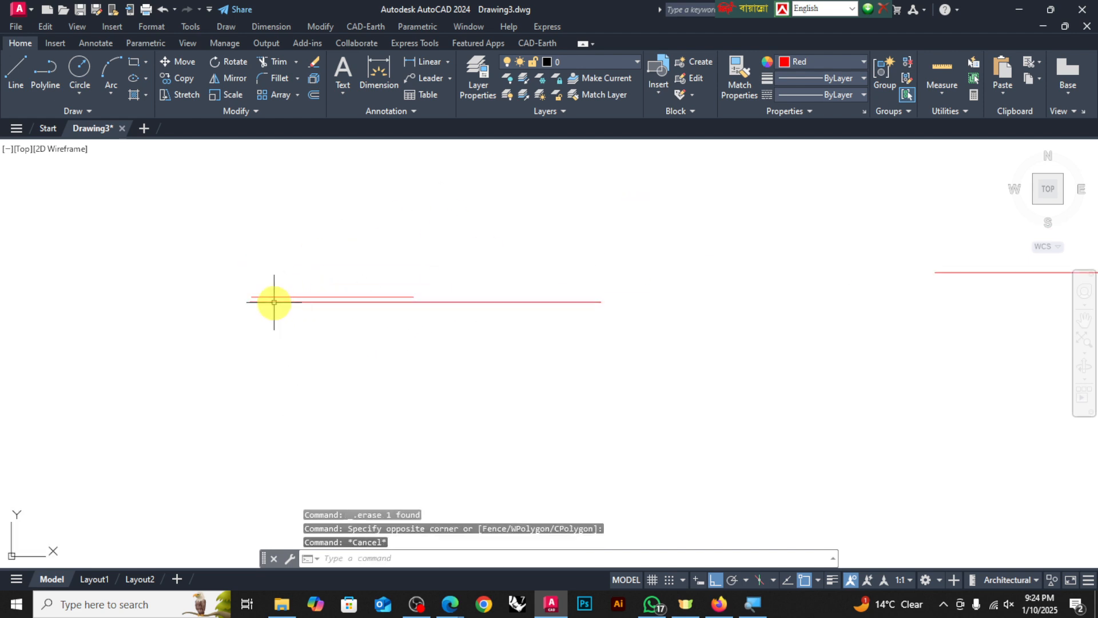
pyautogui.click(204, 213)
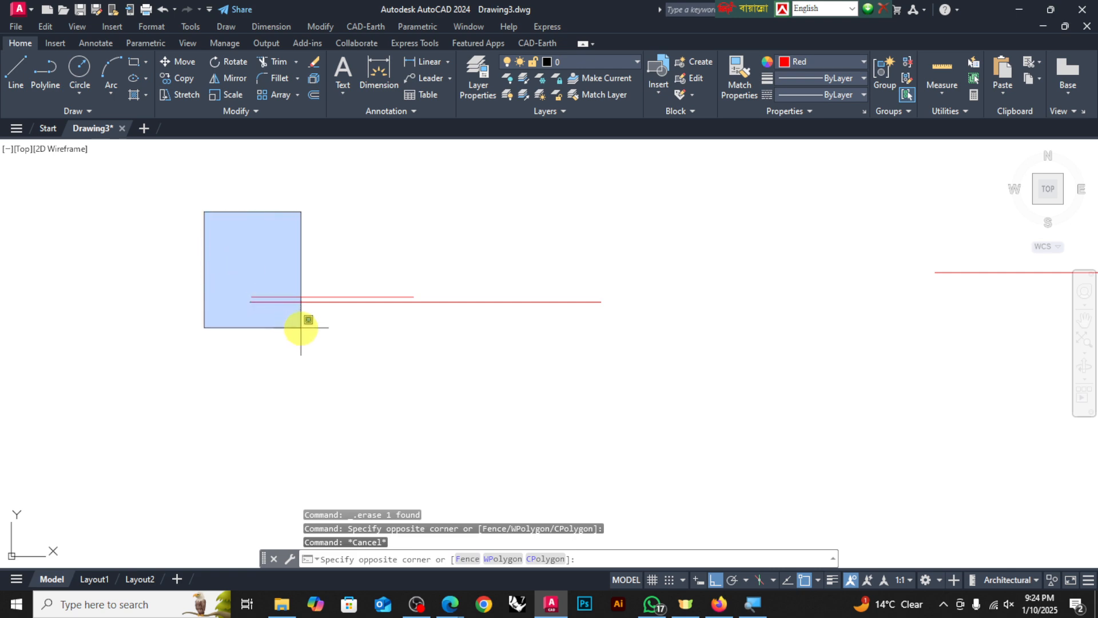
pyautogui.click(455, 347)
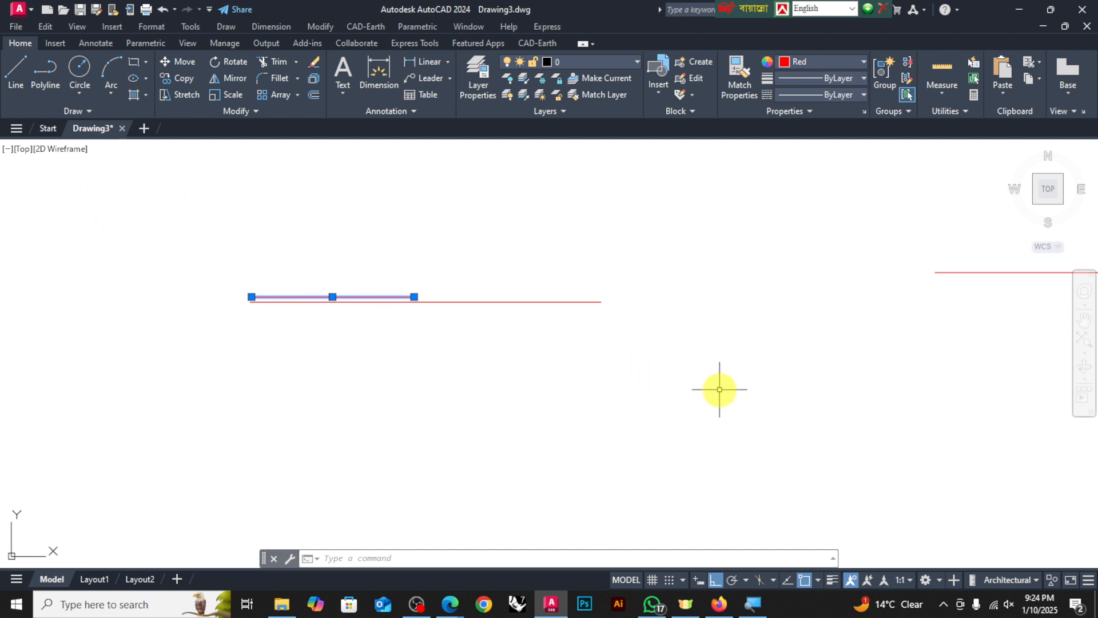
pyautogui.press('Delete')
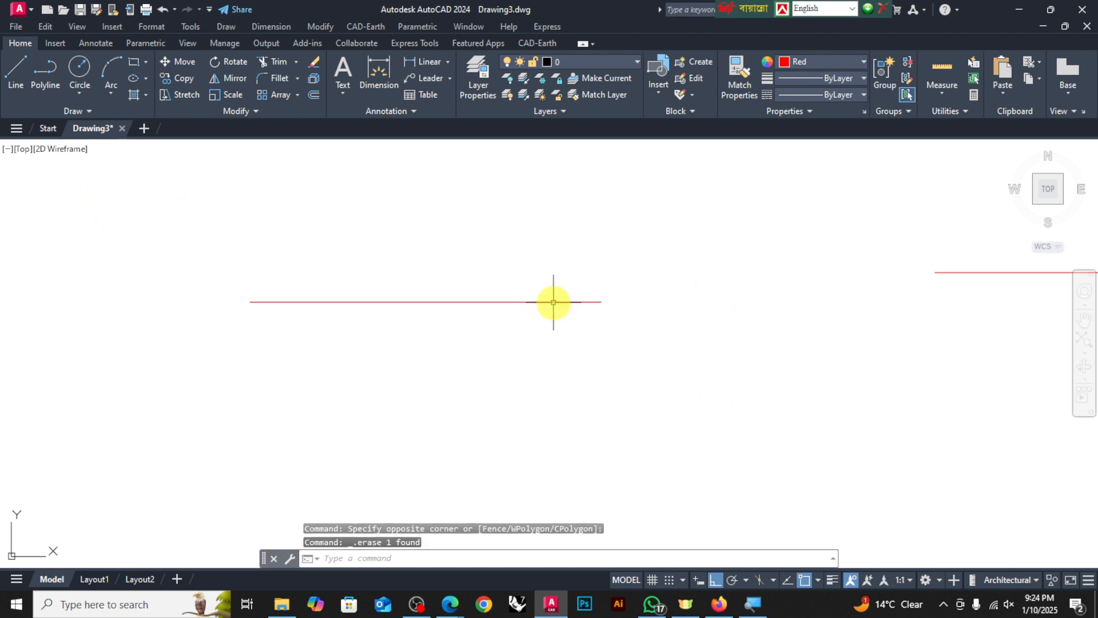